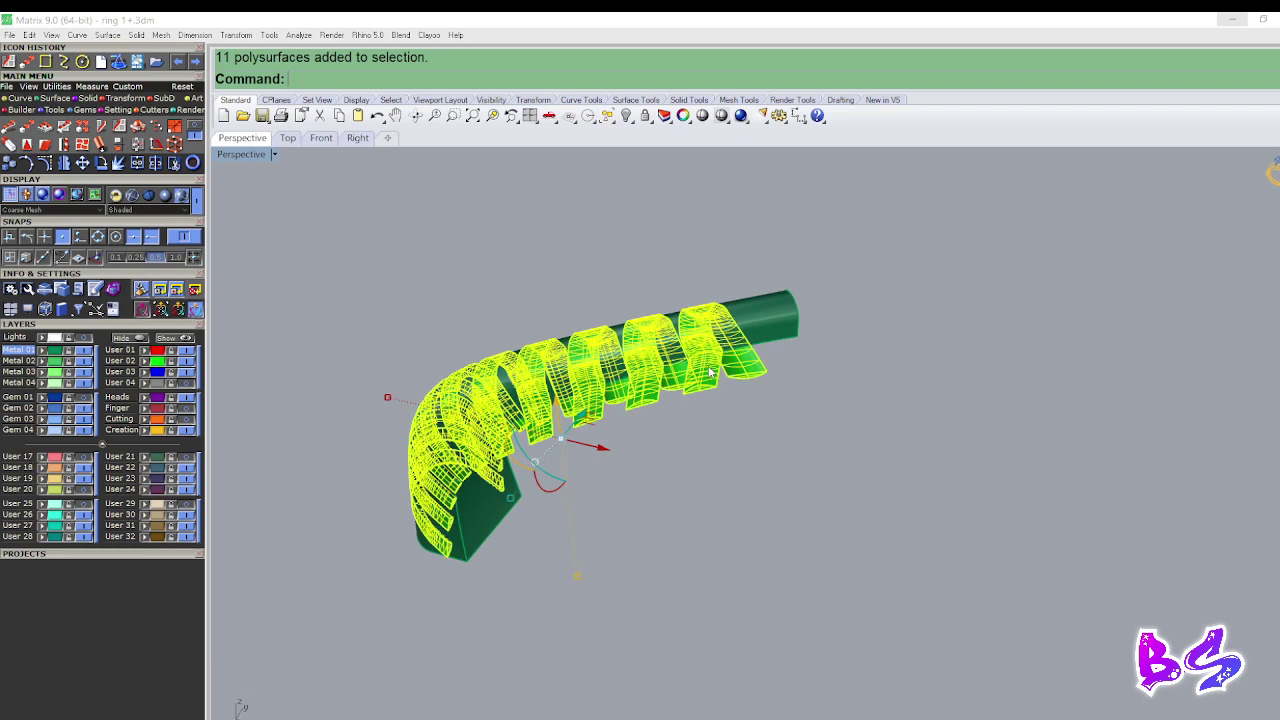
Delete the selected cutter pieces around the curved strand and bring the hidden ring parts back into view.
key("Delete")
right_click_drag(708, 370, 729, 455)
key("ctrl+alt+h")
scroll(789, 411, "down", 3)
scroll(729, 455, "up", 2)
Delete the smooth green strand on the right half of the ring, opposite the grooved strand.
left_click(646, 482)
scroll(645, 470, "down", 4)
key("Escape")
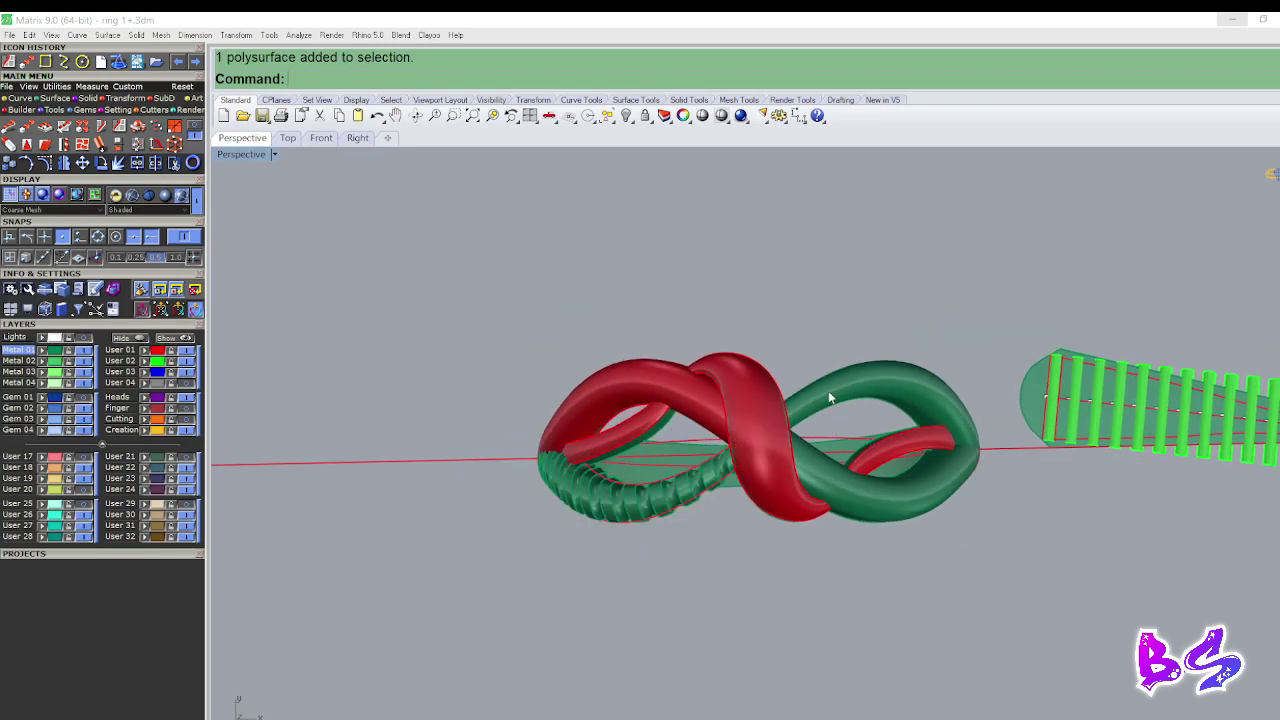
left_click(820, 390)
key("Delete")
Polar-array the grooved green strand in the Top view around centre 0 with 2 items, and shade the view.
left_click(680, 485)
key("ctrl+F1")
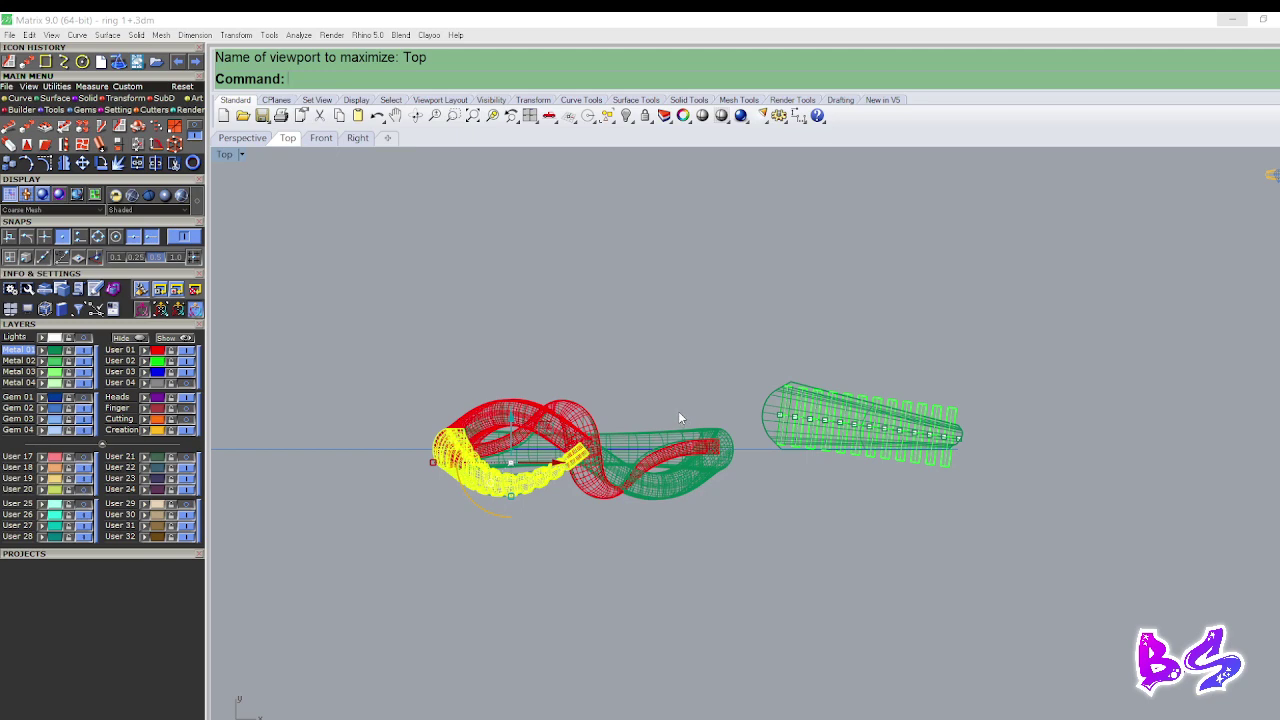
type("A")
key("Return")
type("0")
key("Return")
scroll(689, 362, "up", 2)
right_click_drag(689, 362, 721, 339)
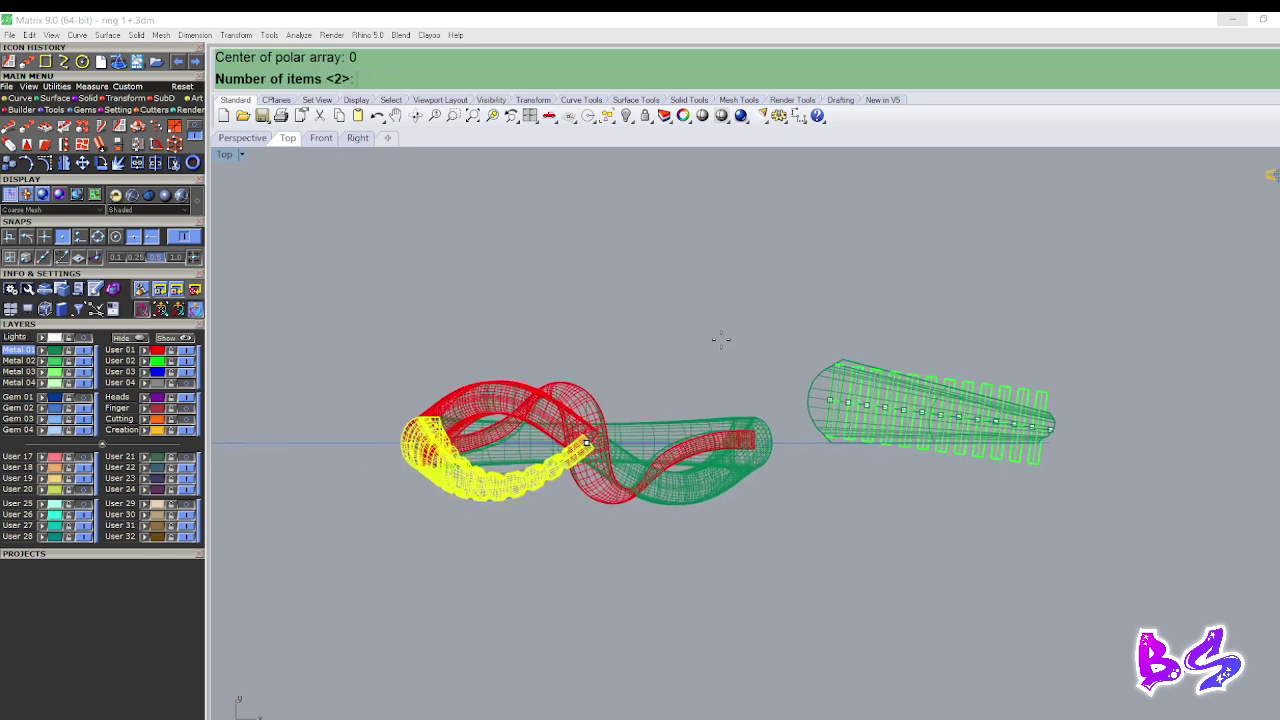
key("Return")
key("Return")
key("Return")
key("ctrl+alt+s")
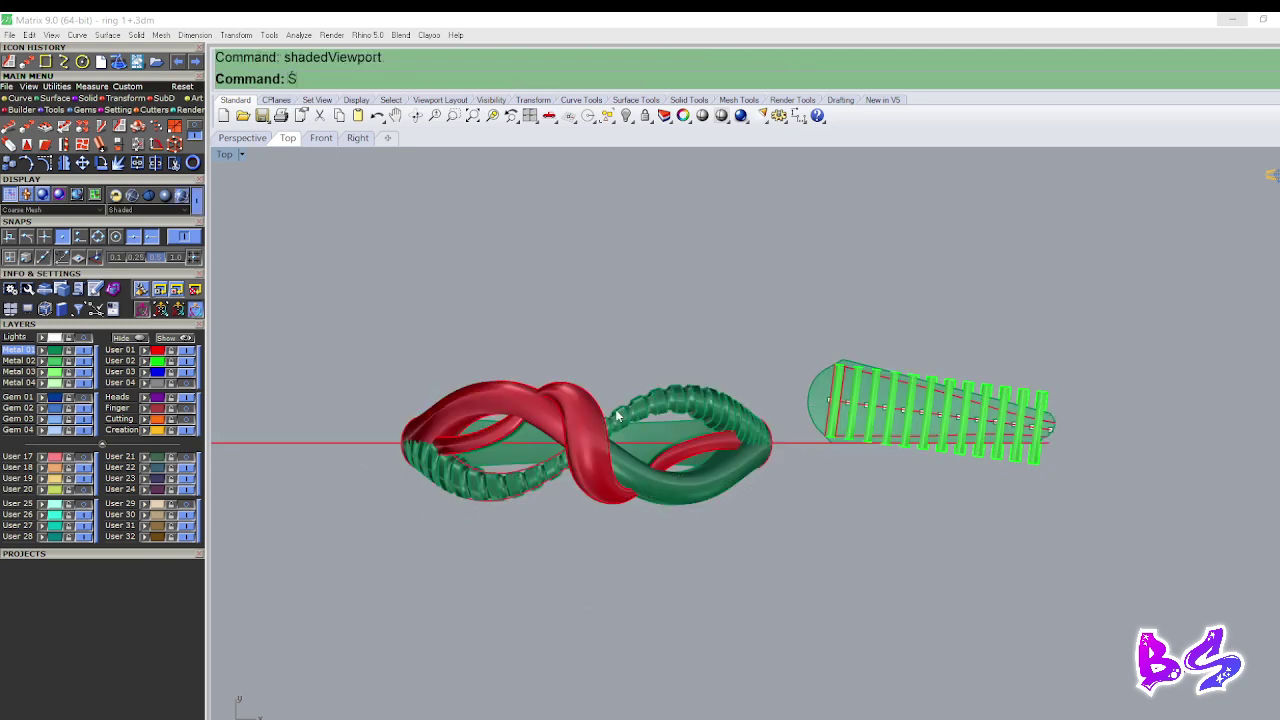
Select all construction curves in the Perspective view and move them to the Finger layer.
scroll(617, 415, "up", 2)
key("ctrl+F4")
mouse_move(622, 392)
right_mouse_down()
mouse_move(608, 345)
mouse_move(643, 390)
right_mouse_up()
key("Return")
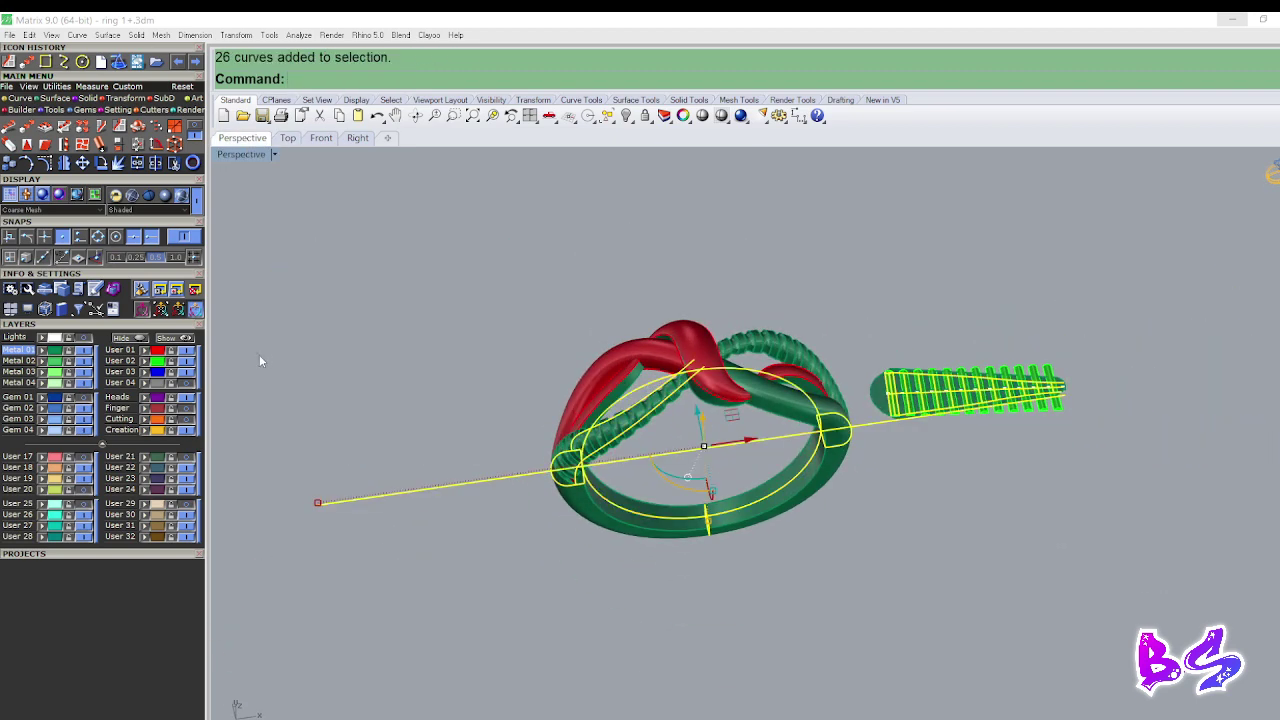
left_click(145, 408)
right_click_drag(409, 378, 539, 370)
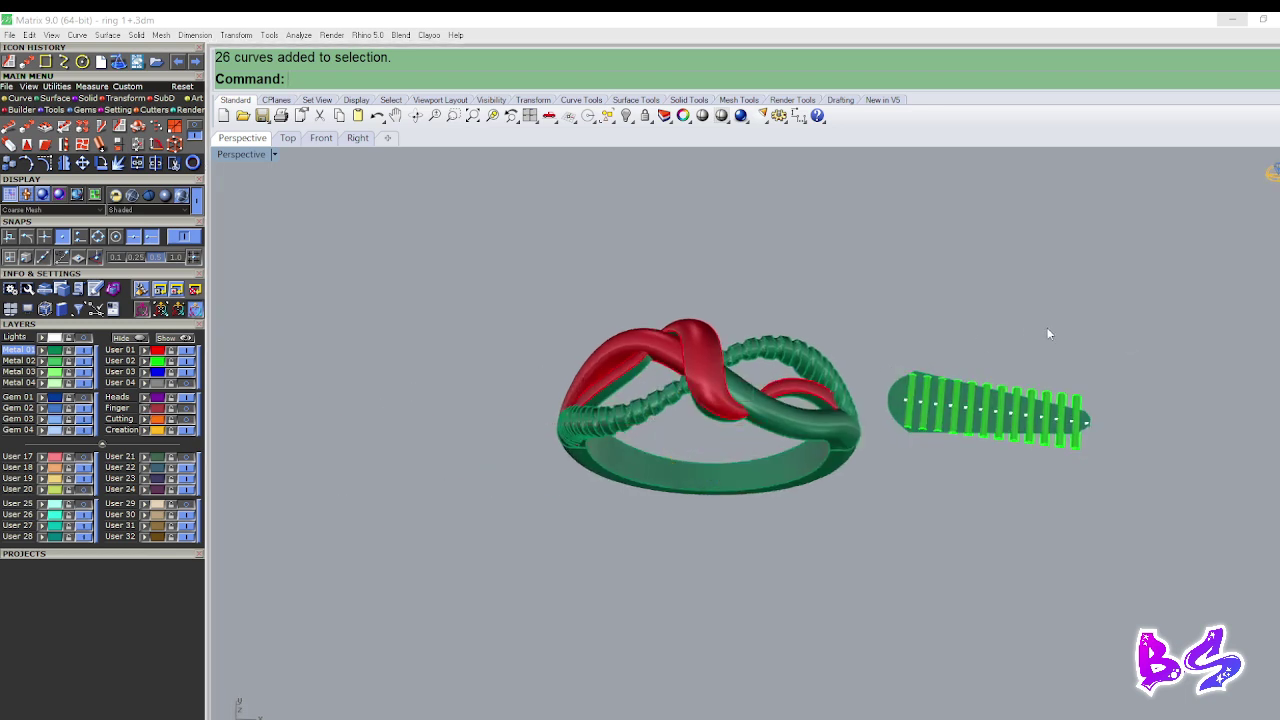
Move the tapered surface with its bars and points beside the ring to the User 29 layer, and delete the leftover point.
left_click_drag(958, 504, 865, 490)
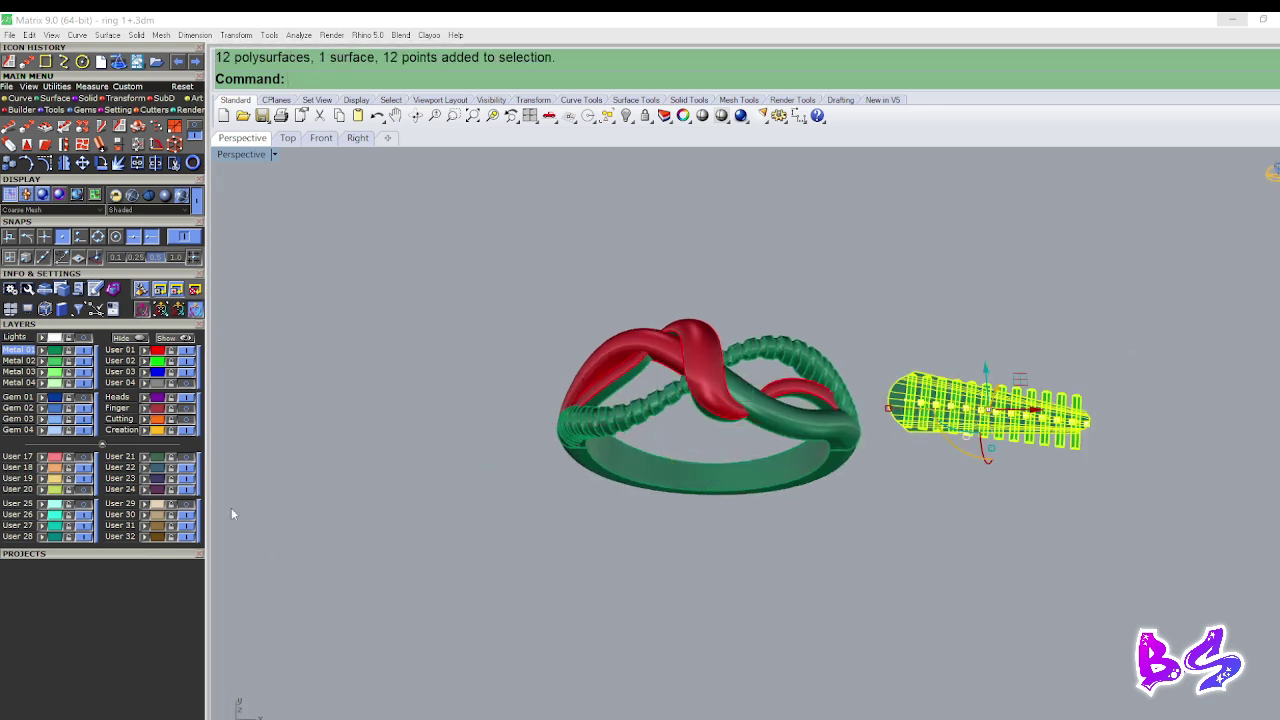
left_click(143, 505)
right_click_drag(830, 466, 964, 322)
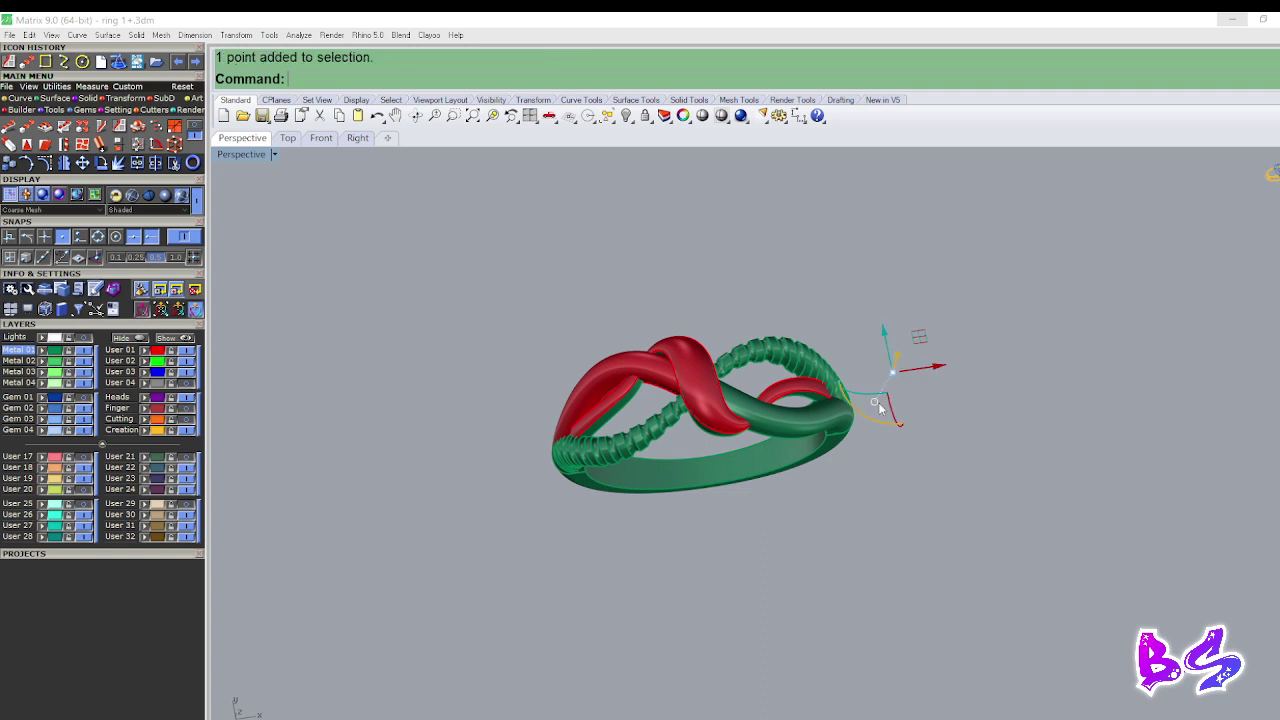
key("Delete")
right_click_drag(880, 408, 698, 428)
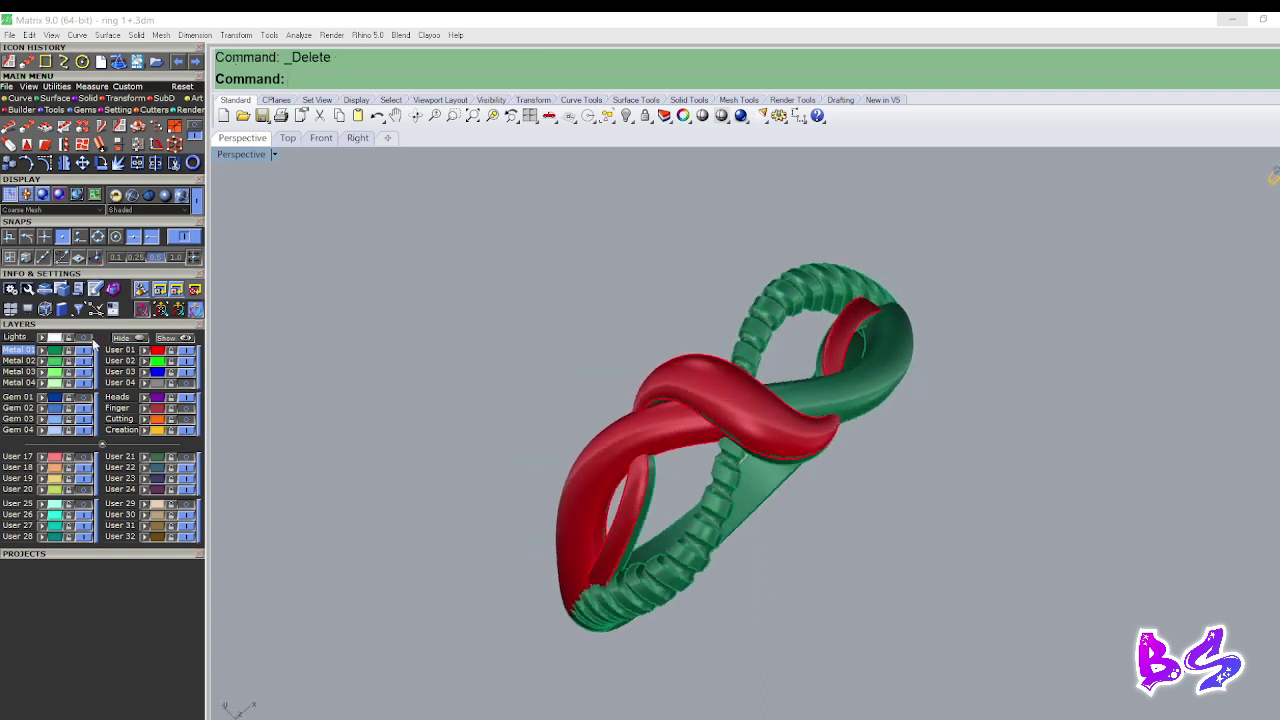
Turn on the Lights layer and use the Machine display mode to compare the ring with the reference photo.
left_click(86, 338)
scroll(737, 384, "down", 6)
right_click_drag(737, 382, 661, 354)
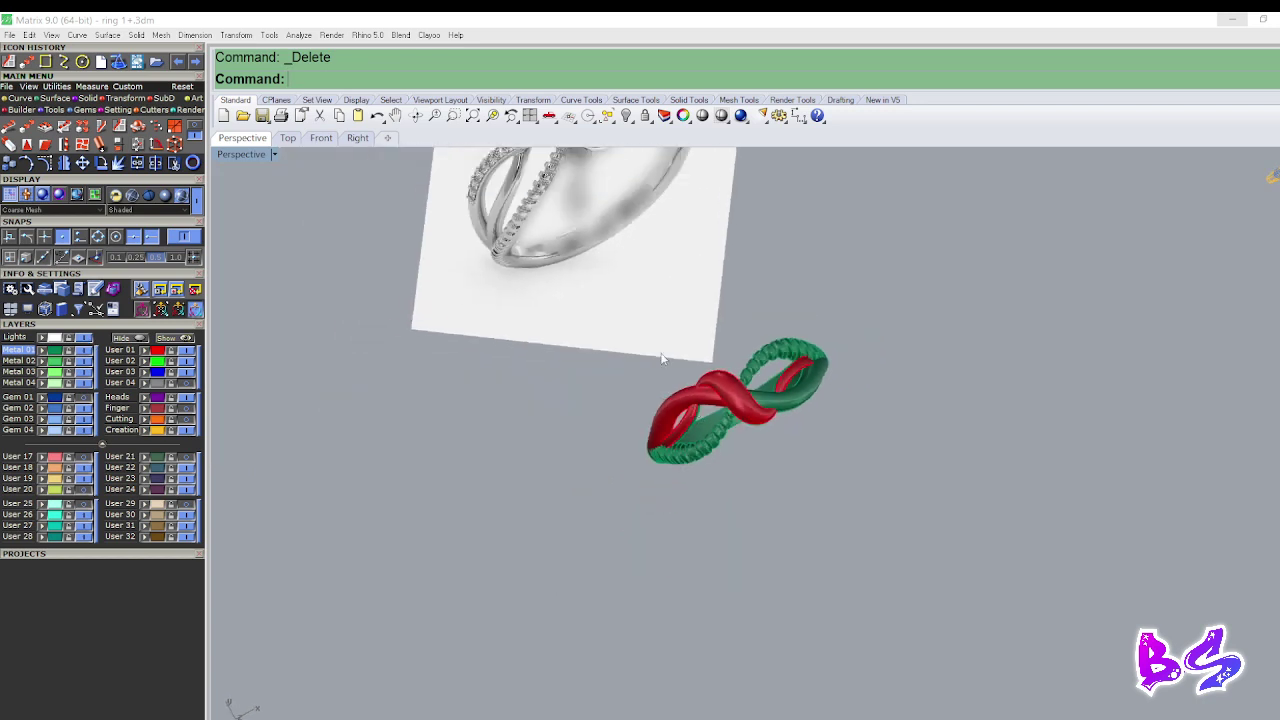
right_click_drag(560, 405, 516, 313)
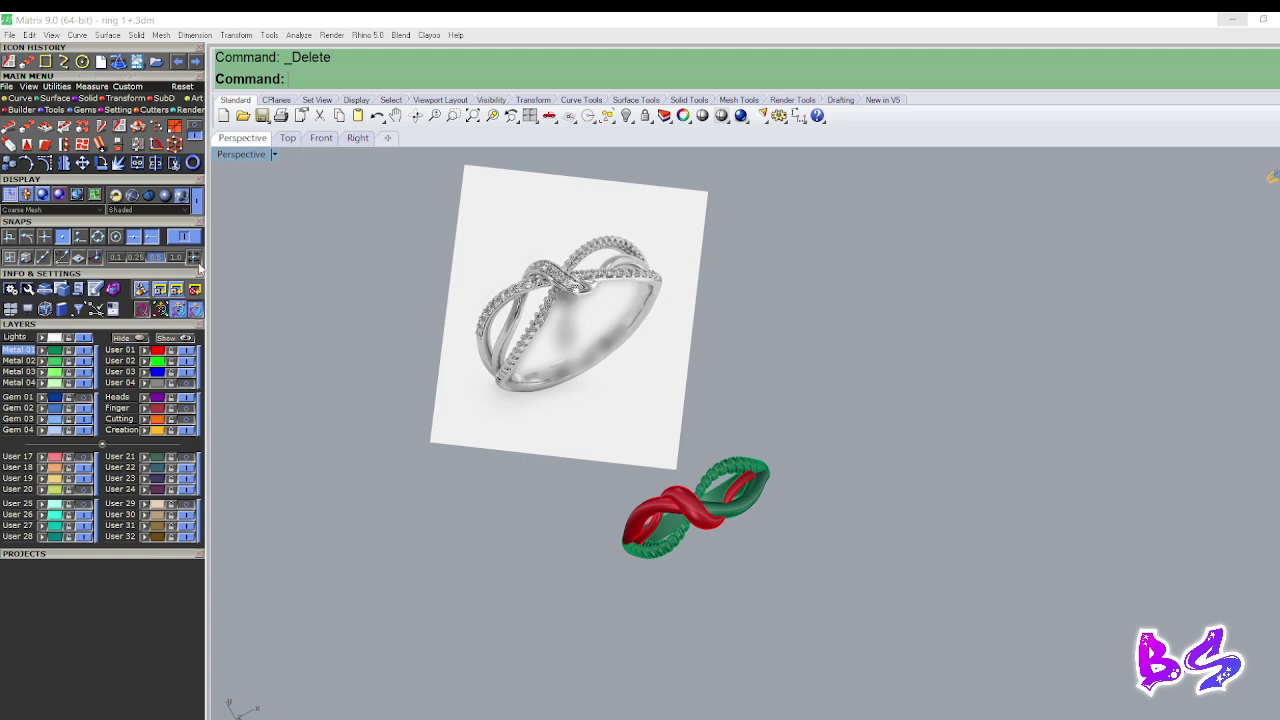
left_click(165, 197)
scroll(668, 515, "up", 6)
right_click_drag(708, 458, 672, 512)
scroll(668, 515, "down", 6)
scroll(659, 500, "up", 3)
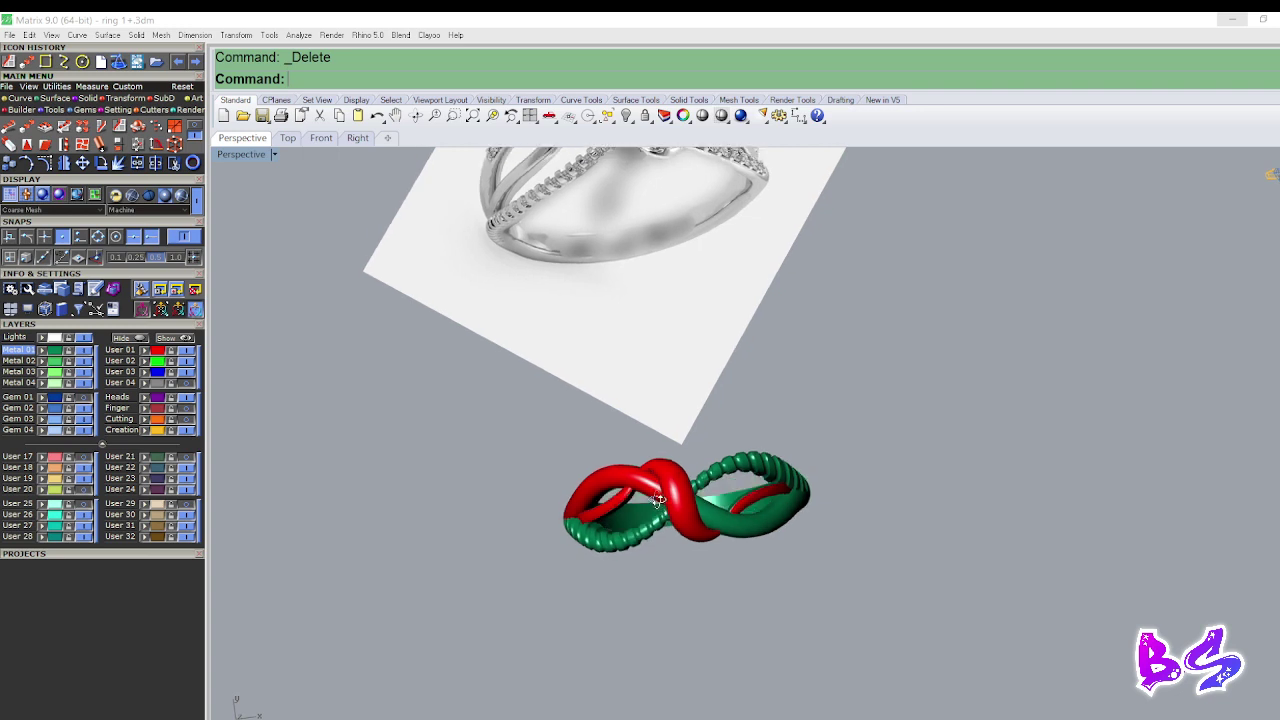
right_click_drag(630, 487, 632, 477)
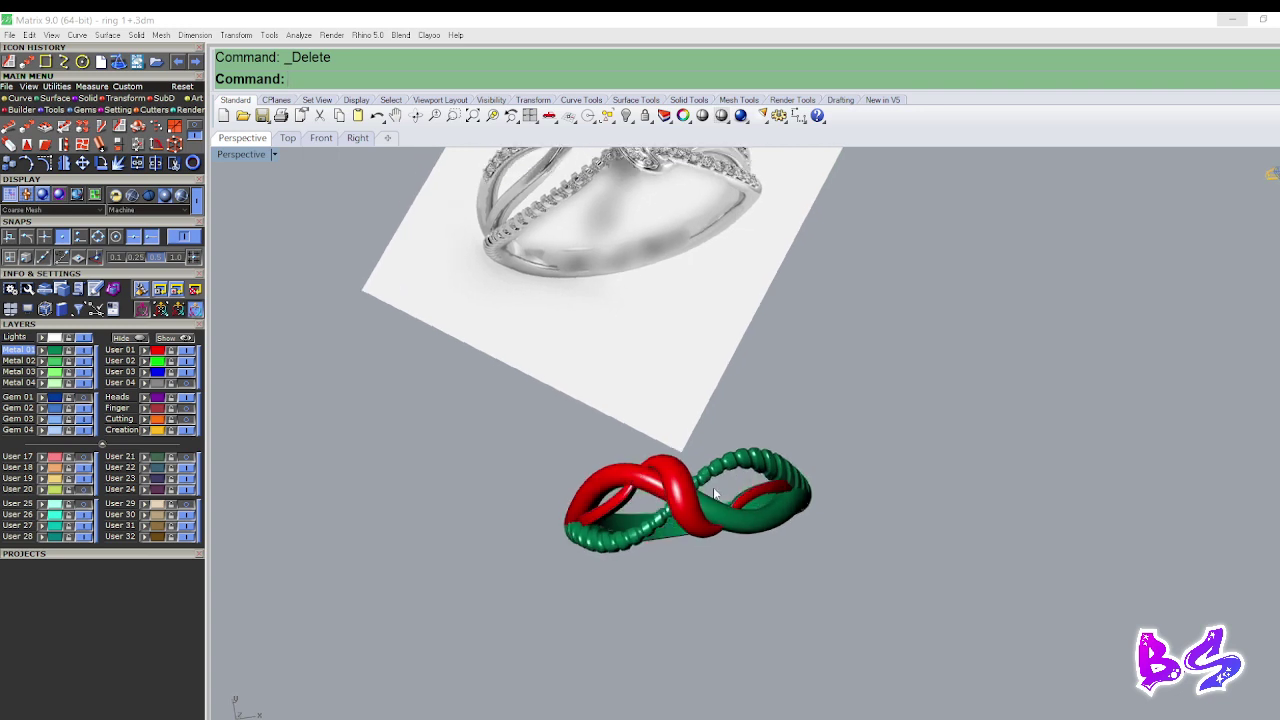
right_click_drag(714, 494, 712, 480)
Turn the Lights layer off and return the Perspective view to shaded display.
left_click(86, 338)
right_click_drag(711, 545, 622, 392)
type("S")
left_click(622, 392)
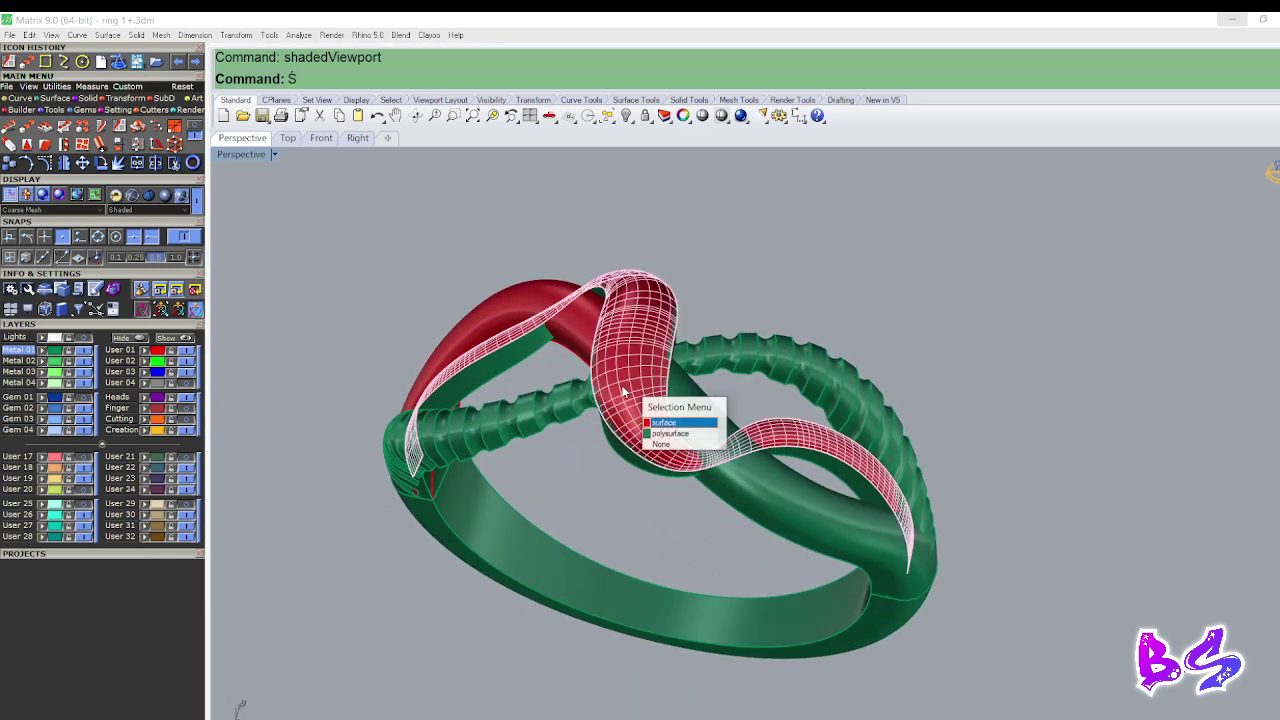
left_click(714, 423)
right_click_drag(714, 423, 657, 455)
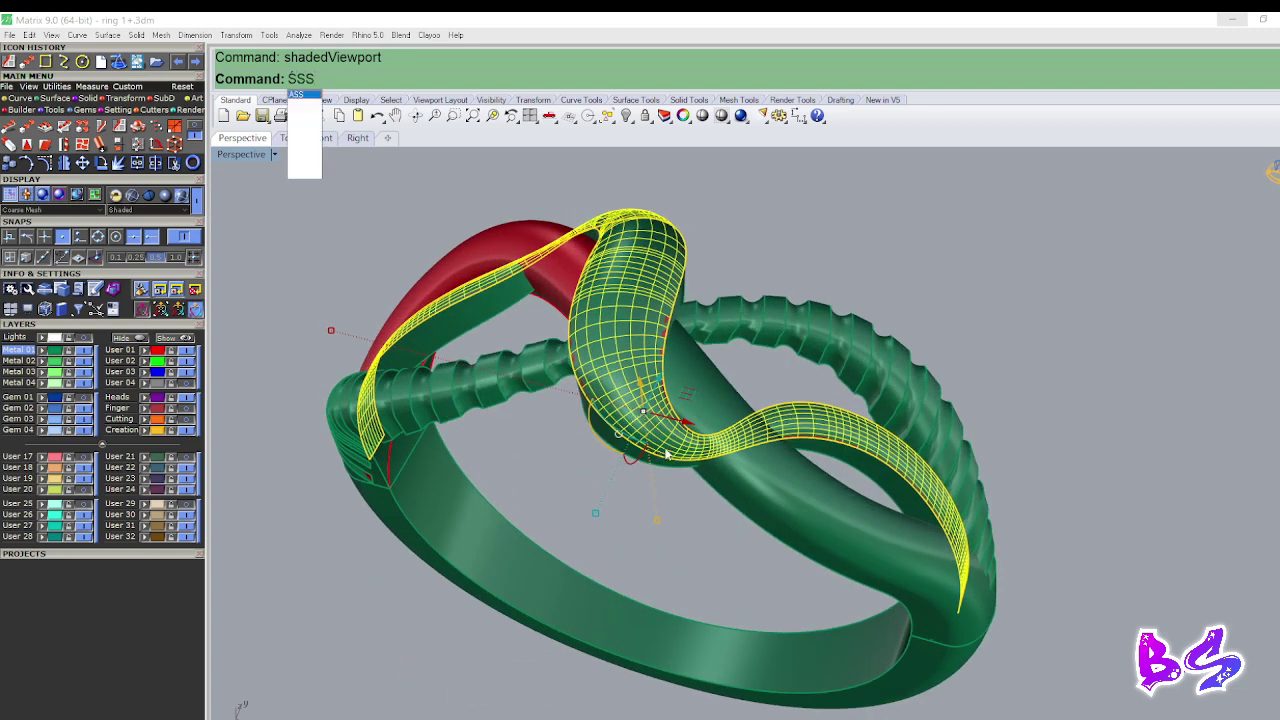
key("Return")
key("Escape")
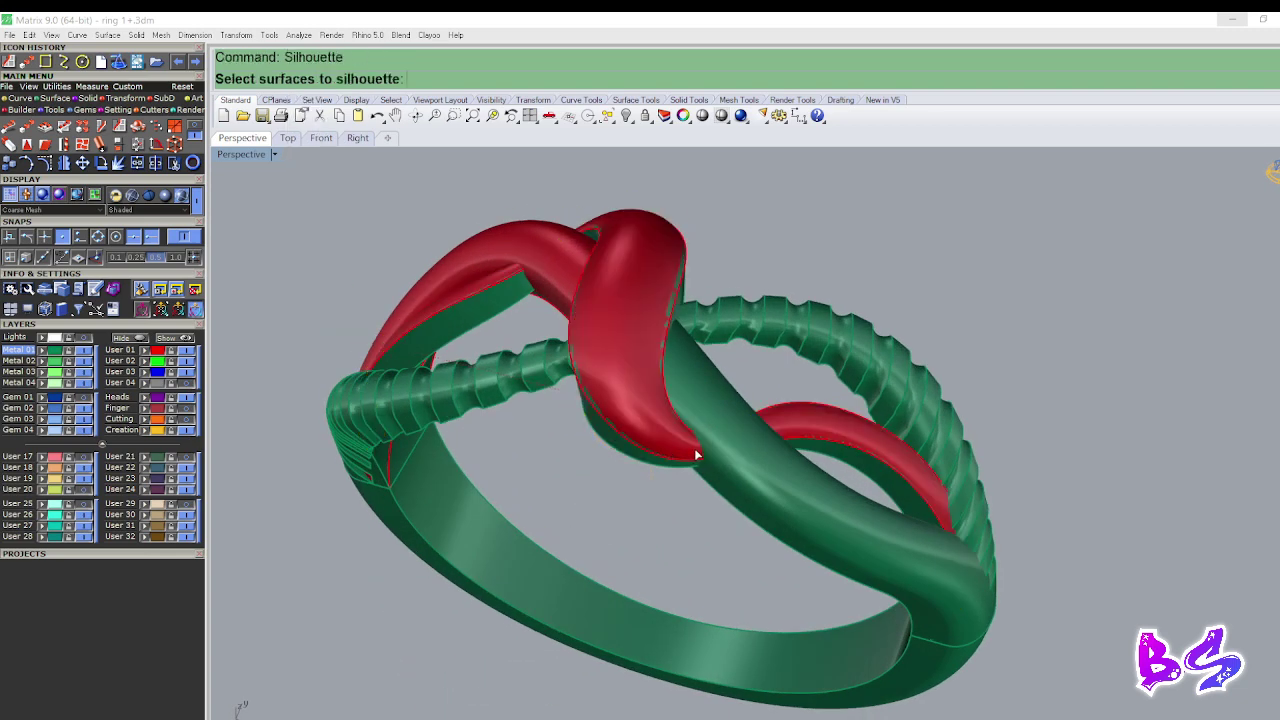
scroll(697, 455, "up", 3)
left_click(624, 380)
left_click(625, 413)
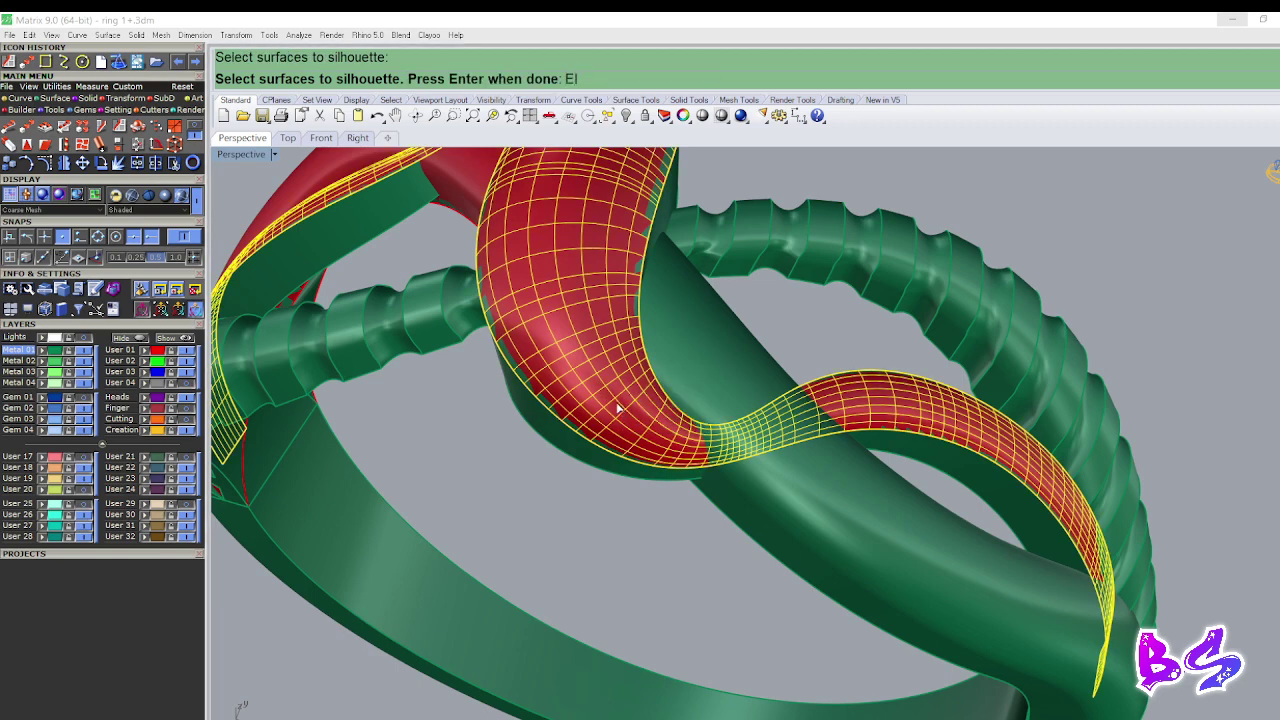
key("Return")
Extract a V-direction isocurve across the lower end of the central red crossover surface.
type("EI")
key("Return")
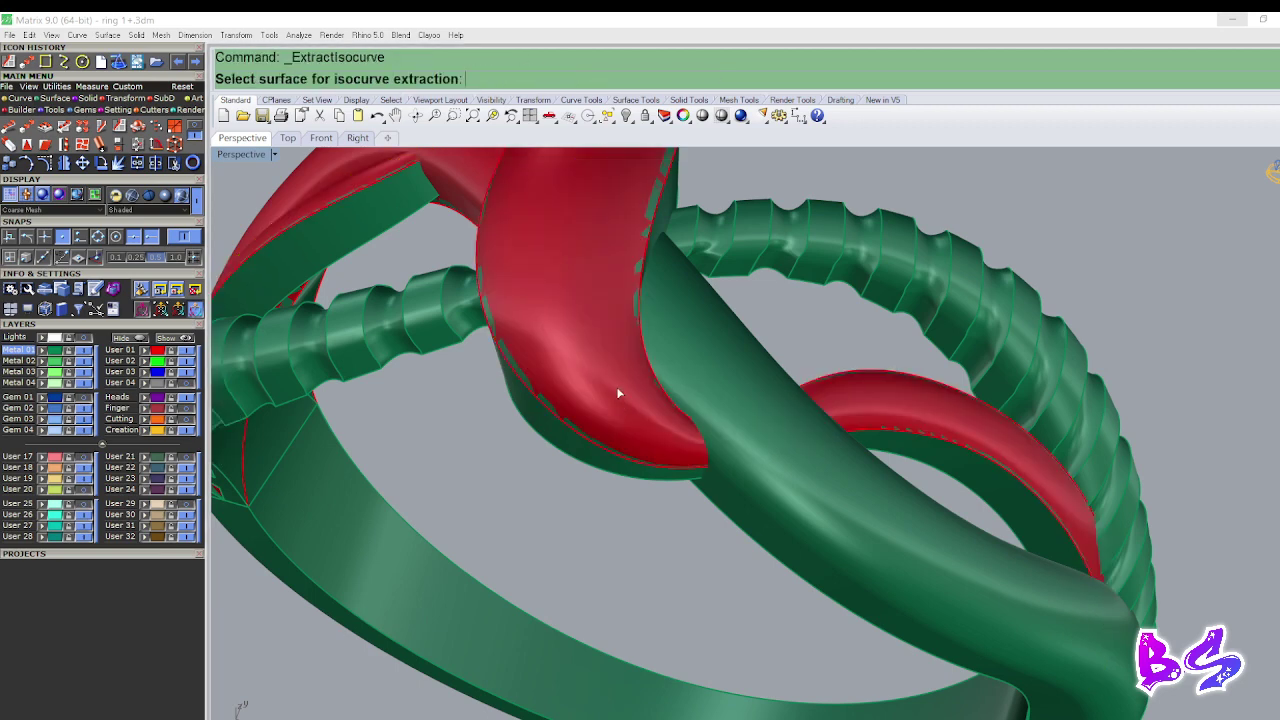
left_click(610, 360)
left_click(634, 389)
scroll(648, 412, "down", 3)
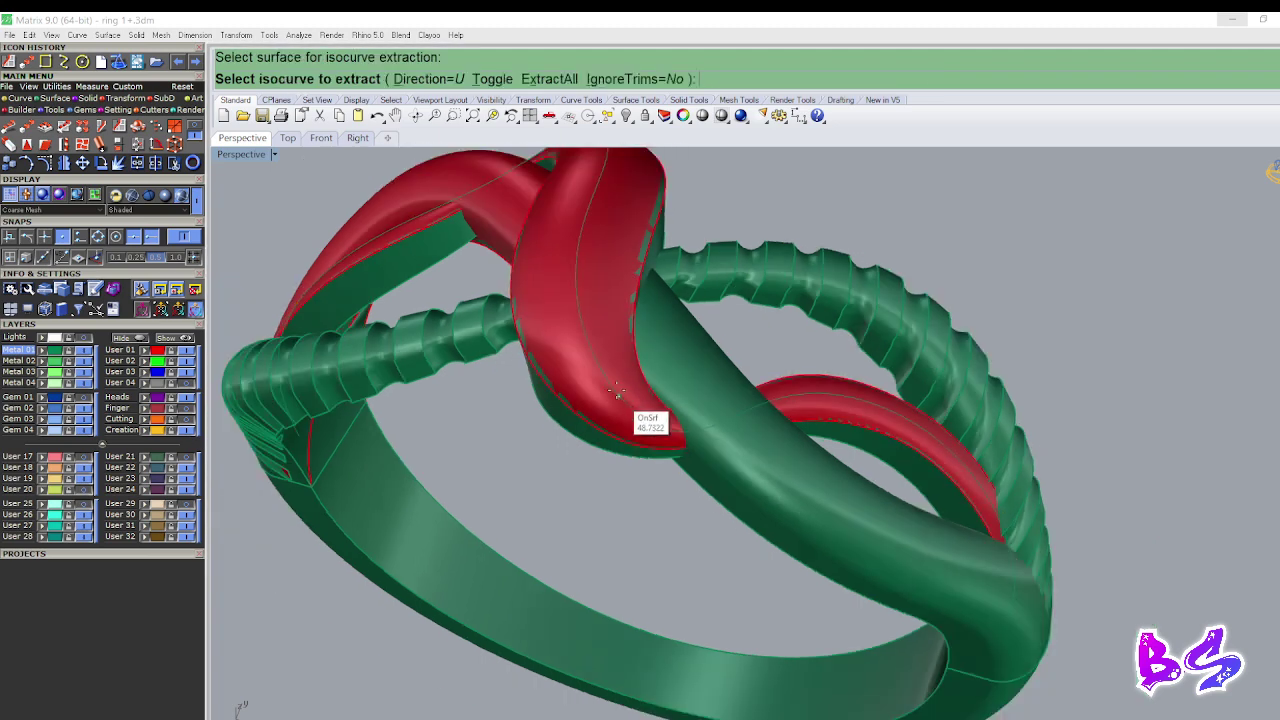
type("T")
key("Return")
scroll(655, 424, "up", 2)
key("BackSpace")
scroll(676, 424, "up", 2)
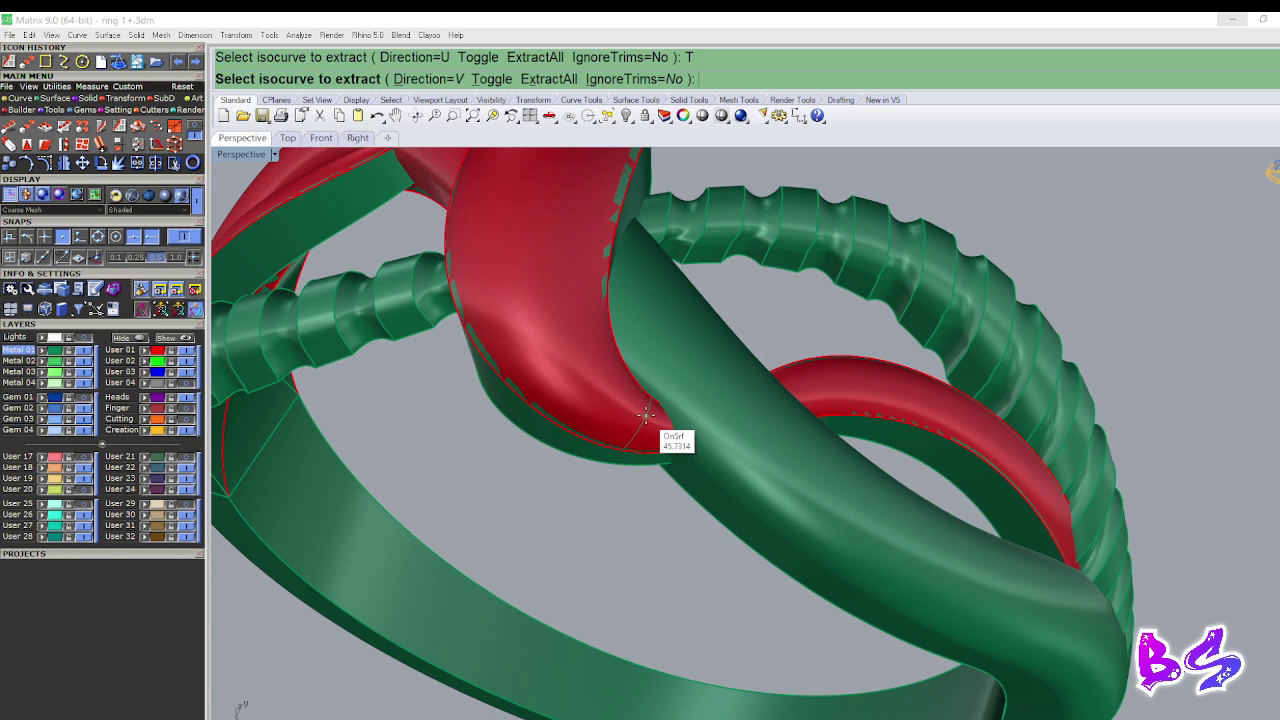
left_click(646, 416)
scroll(690, 424, "down", 3)
key("Return")
Polar-array the extracted isocurve in the Top view around centre 0 with 2 items over 360 degrees.
key("ctrl+F1")
right_click_drag(650, 400, 681, 456)
key("Return")
scroll(678, 440, "up", 2)
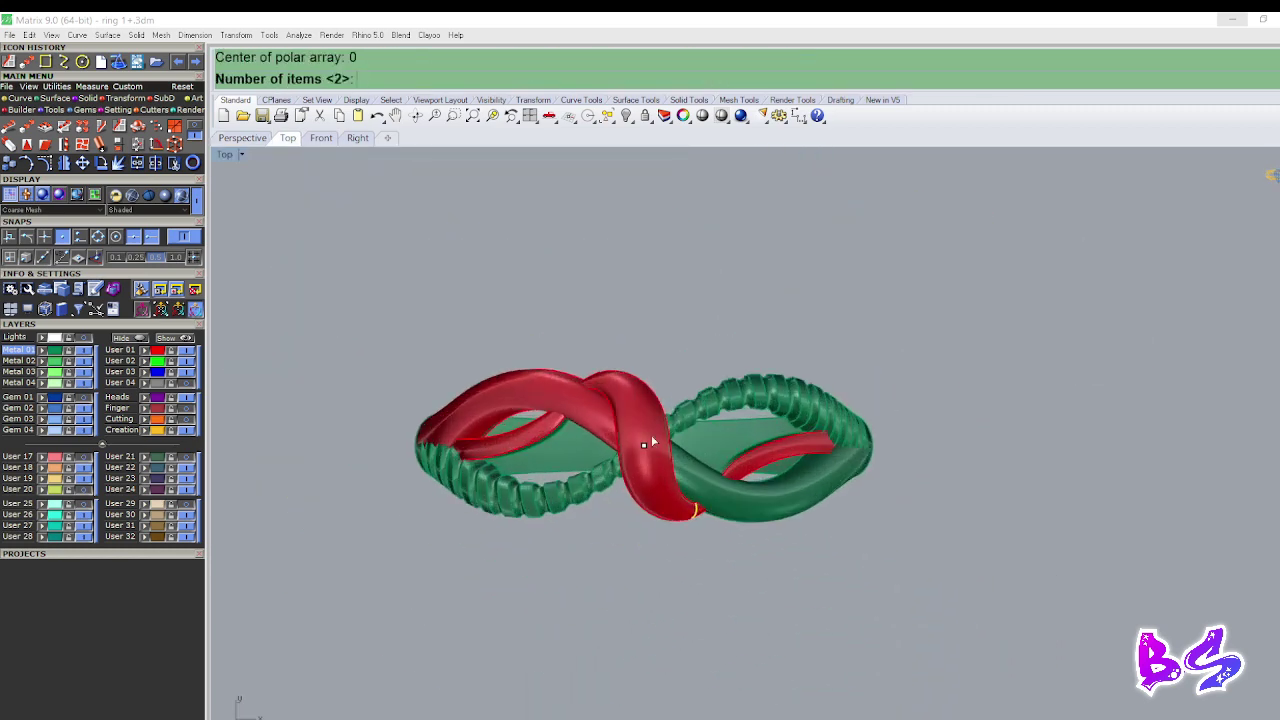
key("Return")
key("Return")
key("Return")
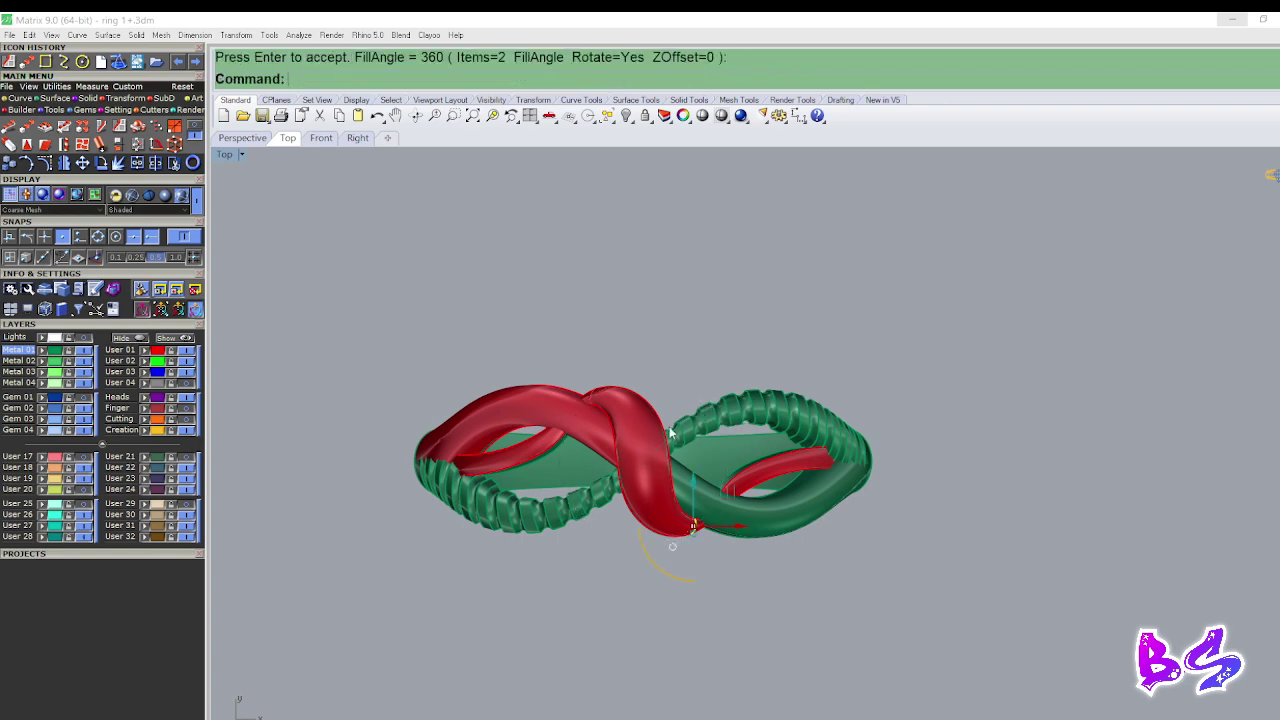
Split the red crossover surface using the isocurves at both ends of its central section.
key("Escape")
scroll(642, 440, "up", 2)
left_click(636, 424)
left_click(632, 429)
key("ctrl+shift+s")
scroll(591, 377, "up", 9)
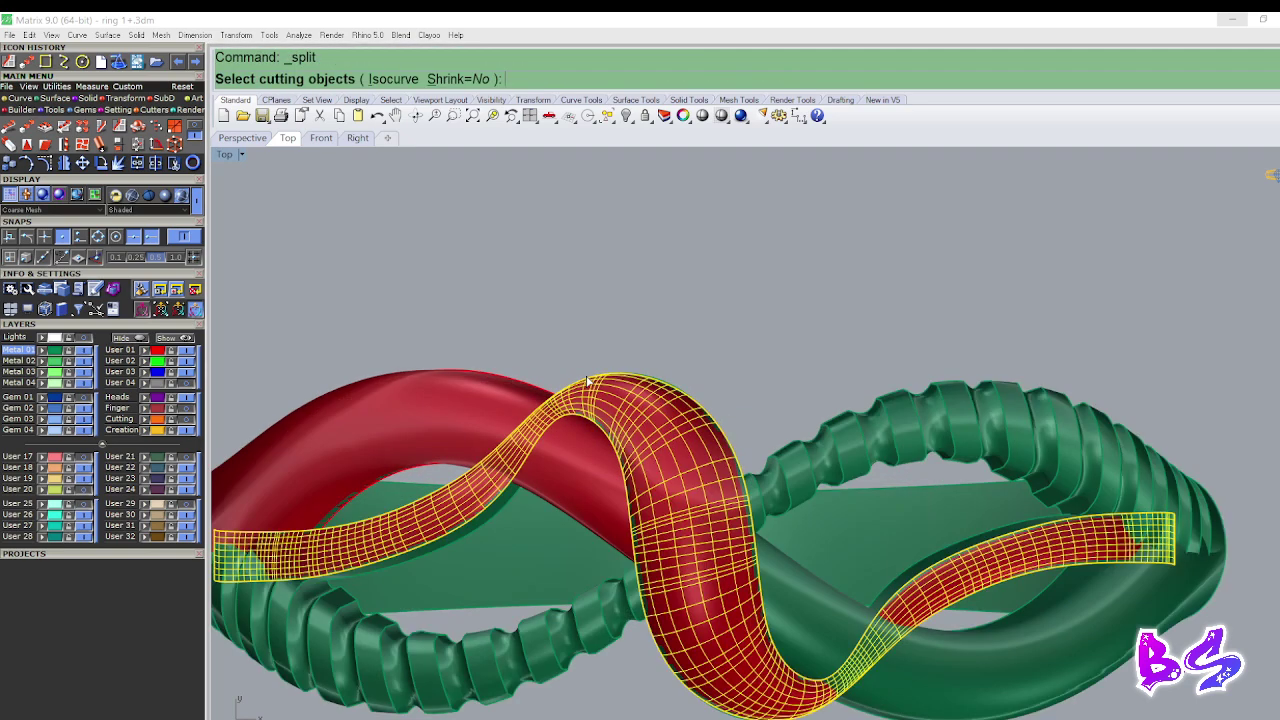
left_click(566, 398)
scroll(577, 340, "down", 5)
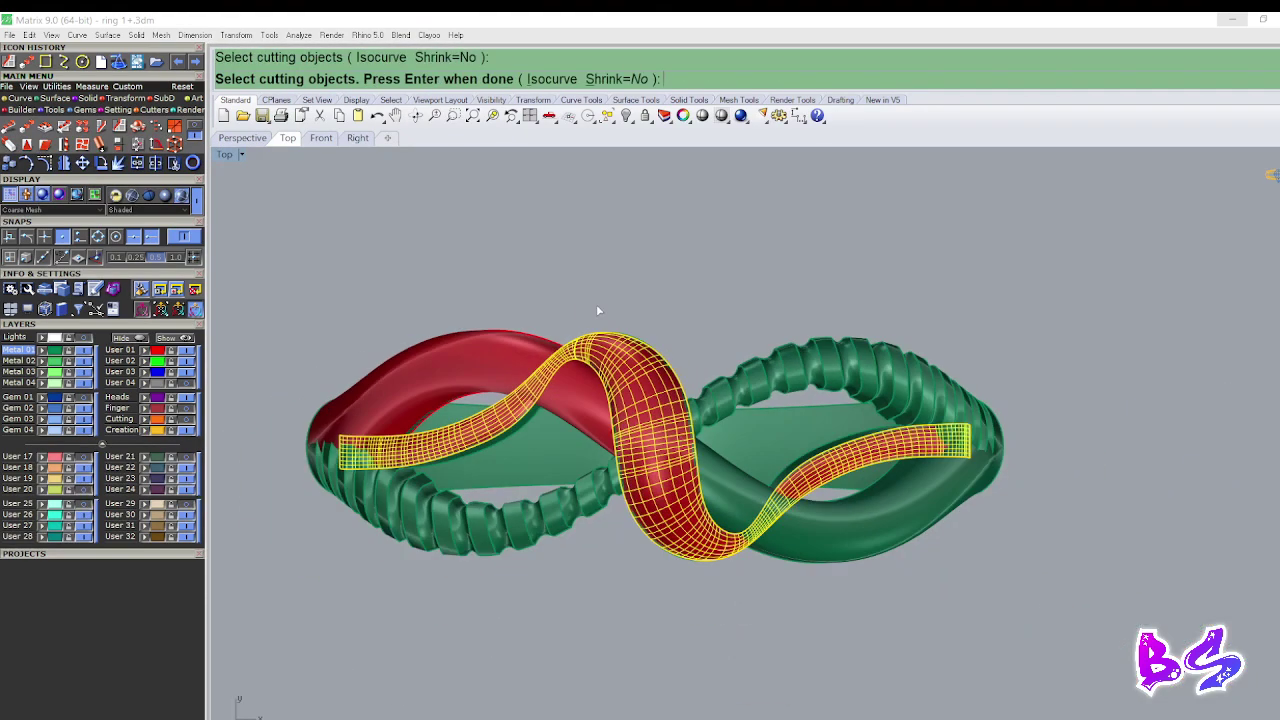
scroll(738, 574, "up", 5)
key("ctrl+F3")
scroll(651, 410, "up", 5)
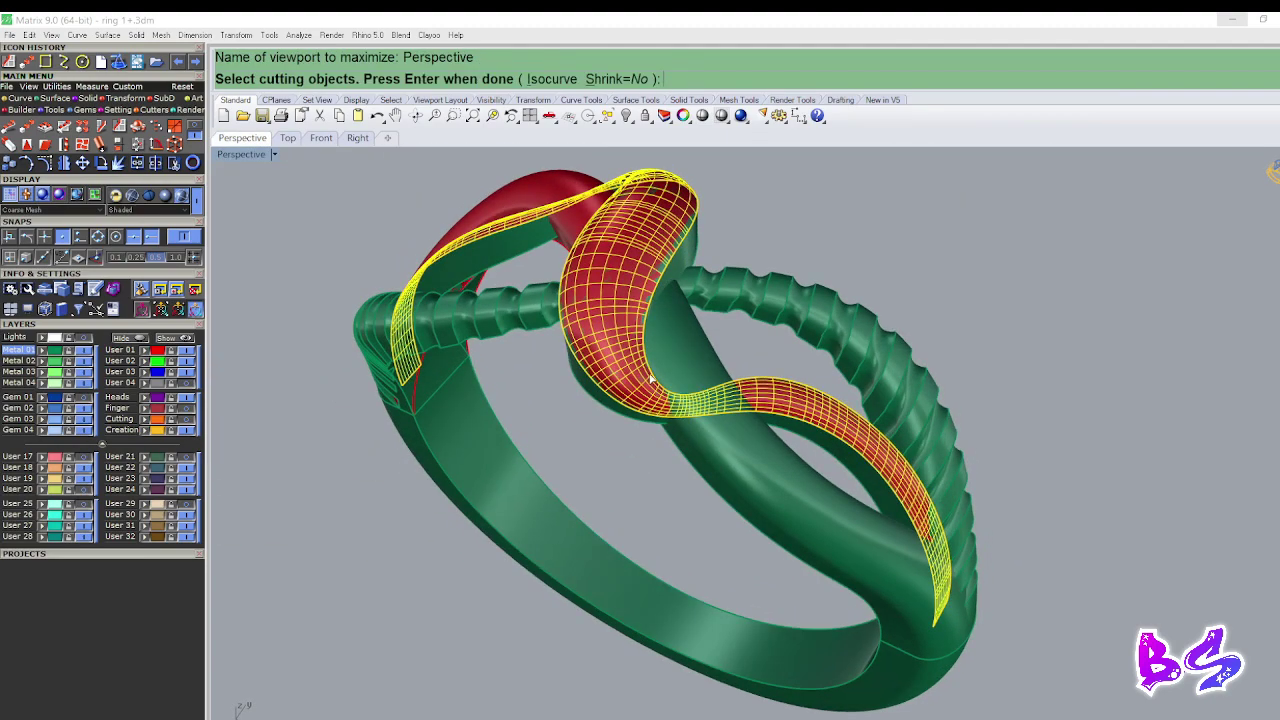
key("Return")
scroll(655, 420, "down", 6)
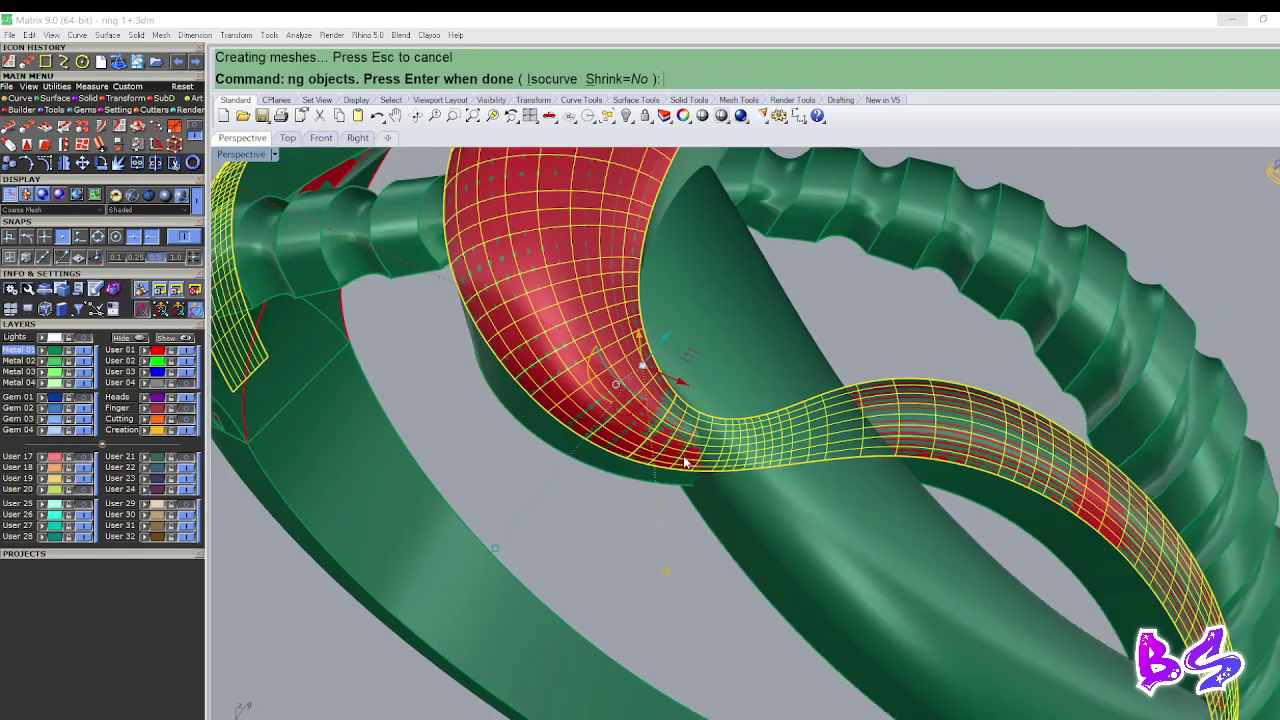
Delete the outer pieces of the split red surface, keeping only its central section.
left_click(636, 403, "ctrl")
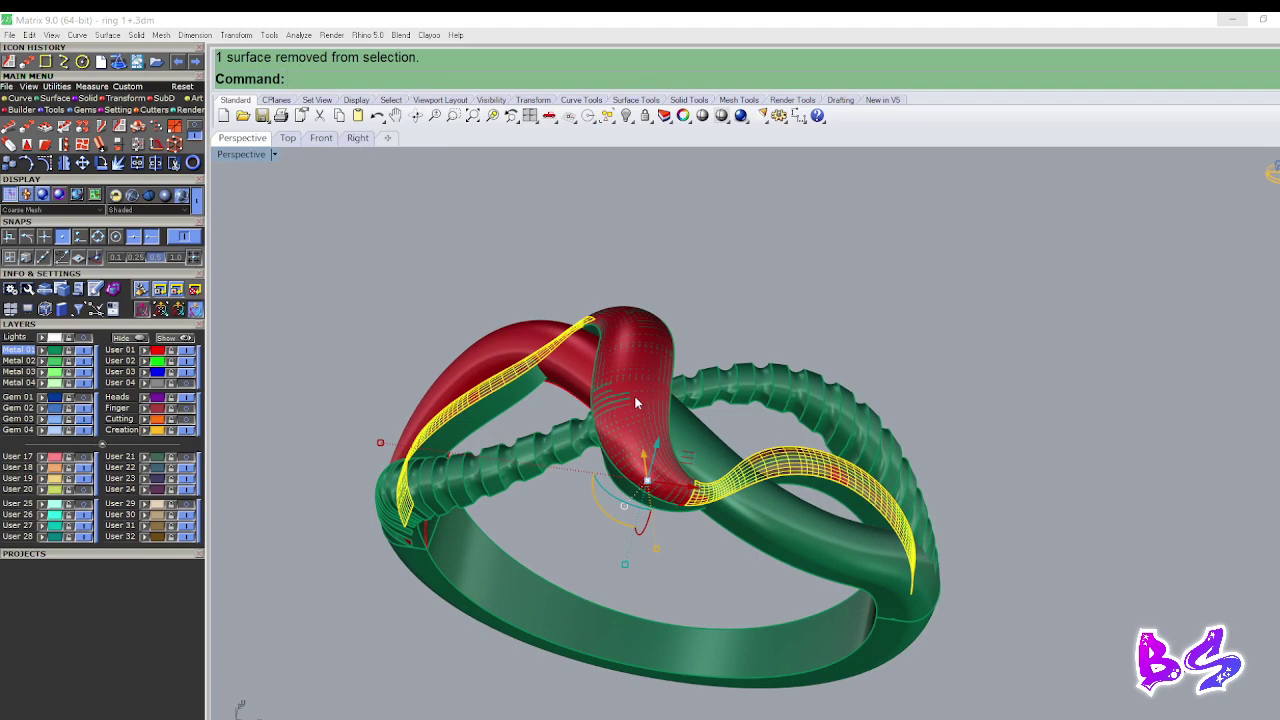
key("Delete")
right_click_drag(636, 403, 670, 428)
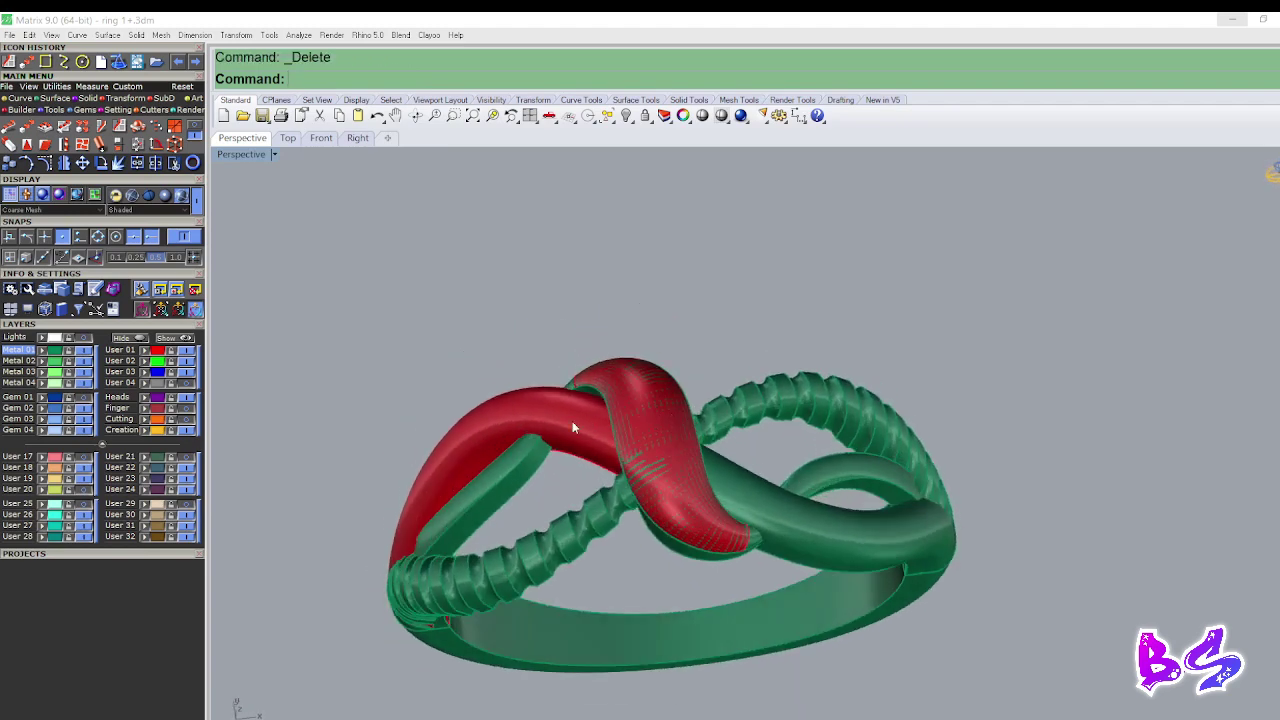
Isolate the central red surface by hiding all other objects.
right_click_drag(672, 478, 641, 384)
left_click(605, 370)
left_click(640, 398)
scroll(634, 354, "up", 4)
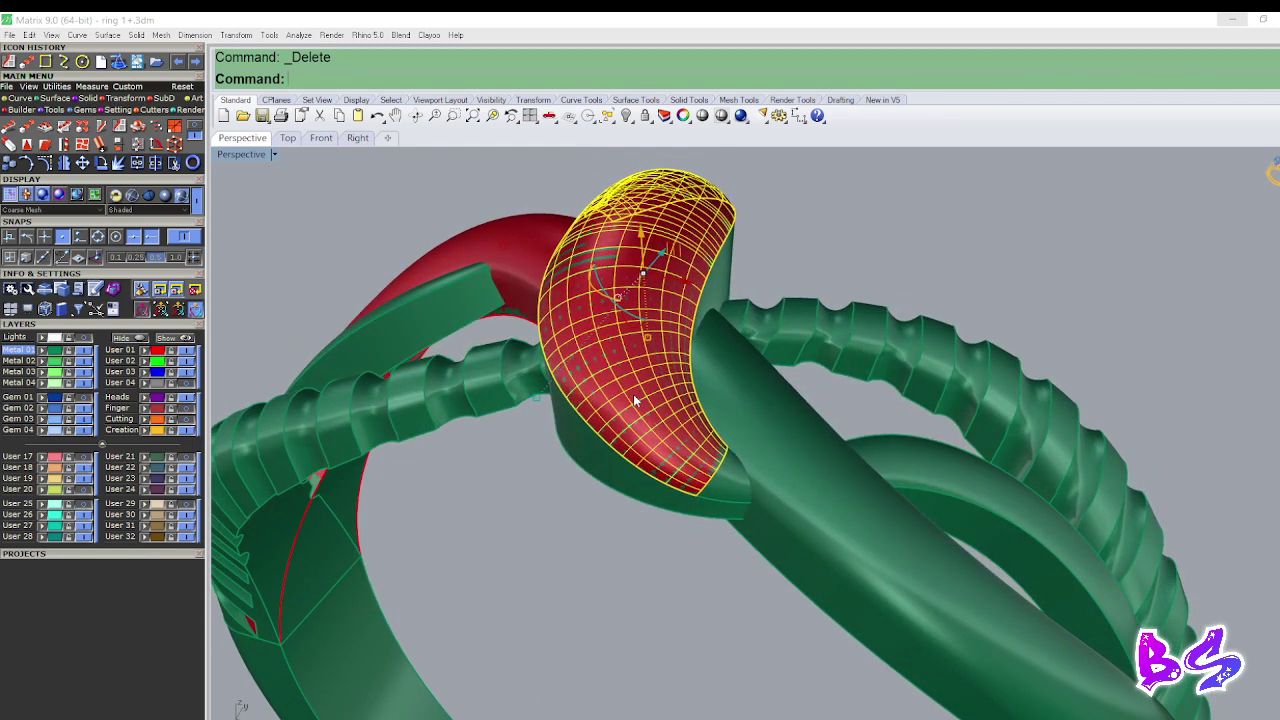
type("i")
key("Return")
scroll(616, 415, "down", 5)
right_click_drag(616, 415, 630, 373)
scroll(630, 373, "up", 3)
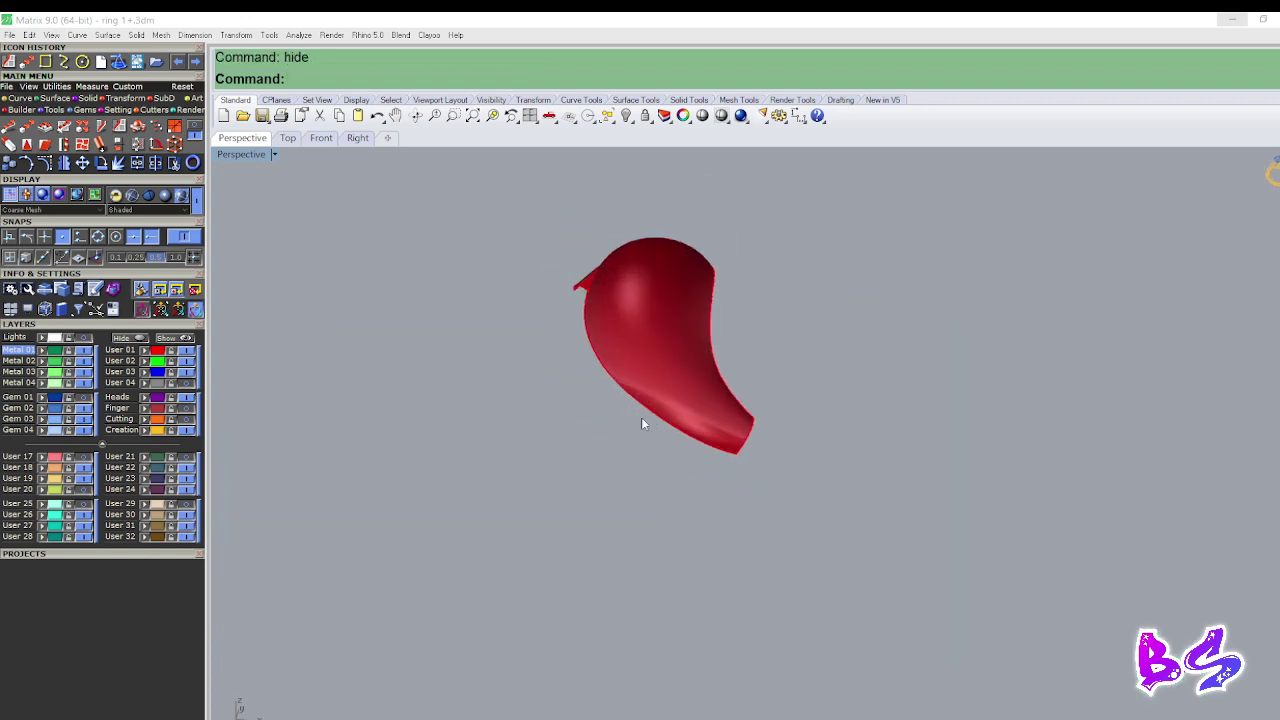
Offset both long edges of the isolated red surface inward along the surface with OffsetCrvOnSrf.
type("K")
key("Return")
right_click_drag(637, 425, 777, 428)
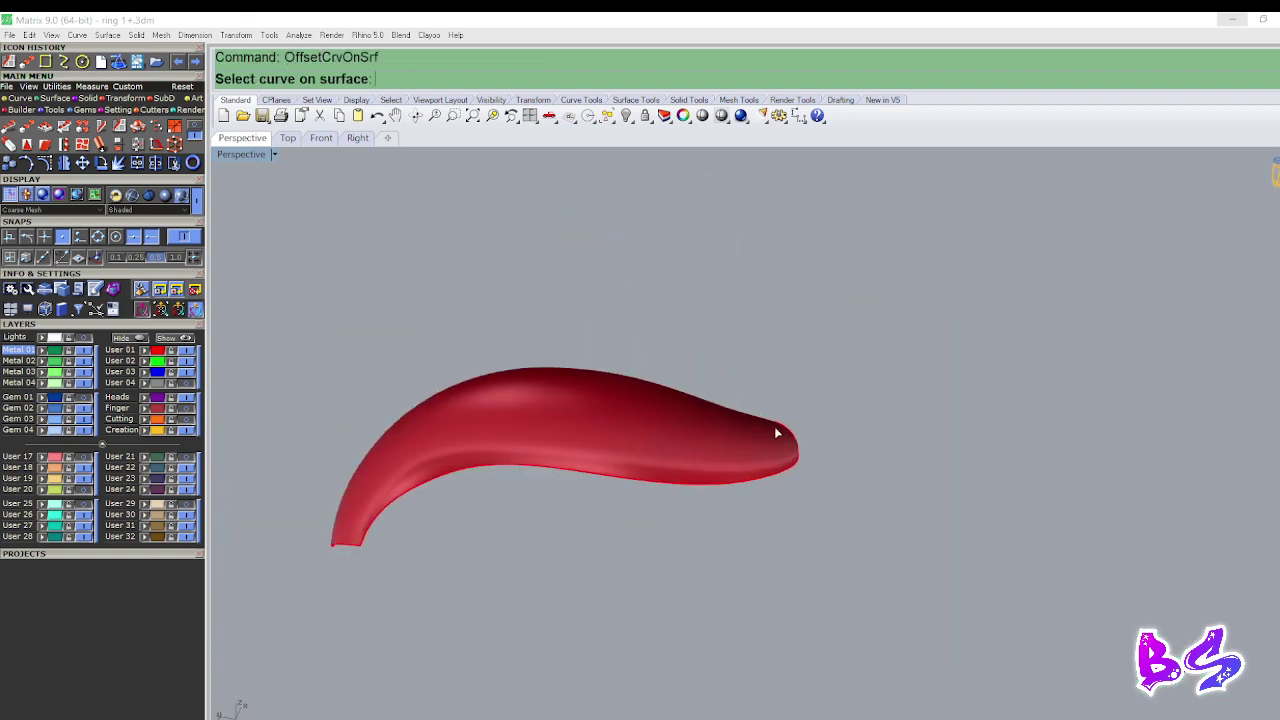
left_click(666, 483)
right_click_drag(666, 483, 795, 295)
key("Return")
scroll(673, 436, "up", 5)
key("Return")
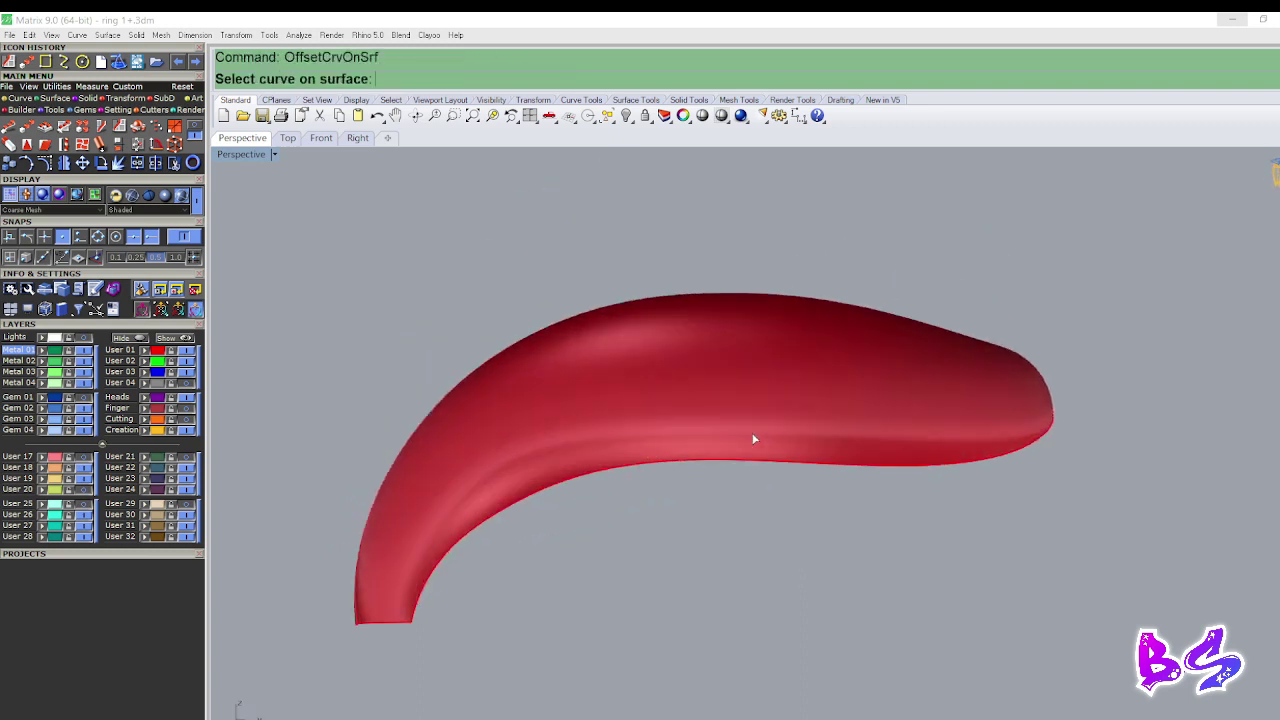
left_click(728, 457)
key("Return")
mouse_move(726, 453)
right_mouse_down()
mouse_move(783, 426)
mouse_move(749, 443)
mouse_move(829, 551)
mouse_move(676, 492)
mouse_move(740, 457)
right_mouse_up()
Measure the distance between the two offset curves across the middle of the red surface, using the Near snap.
type("Distance")
key("Return")
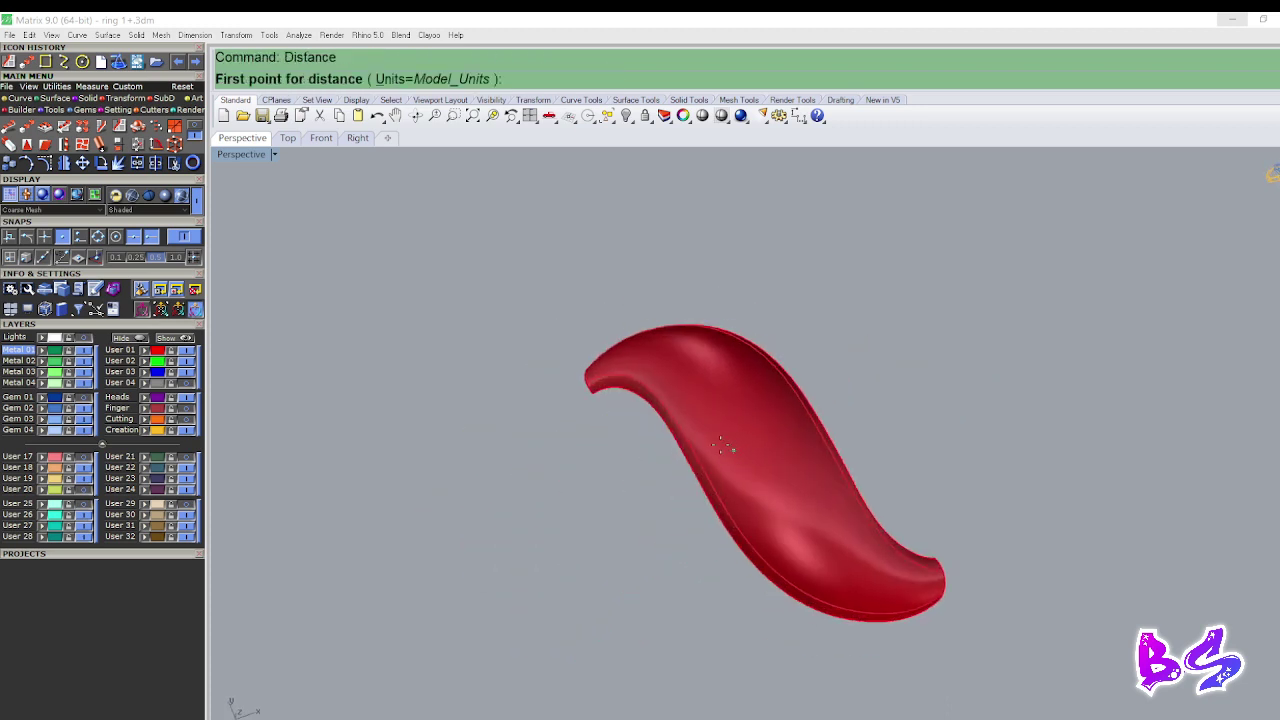
scroll(709, 492, "up", 2)
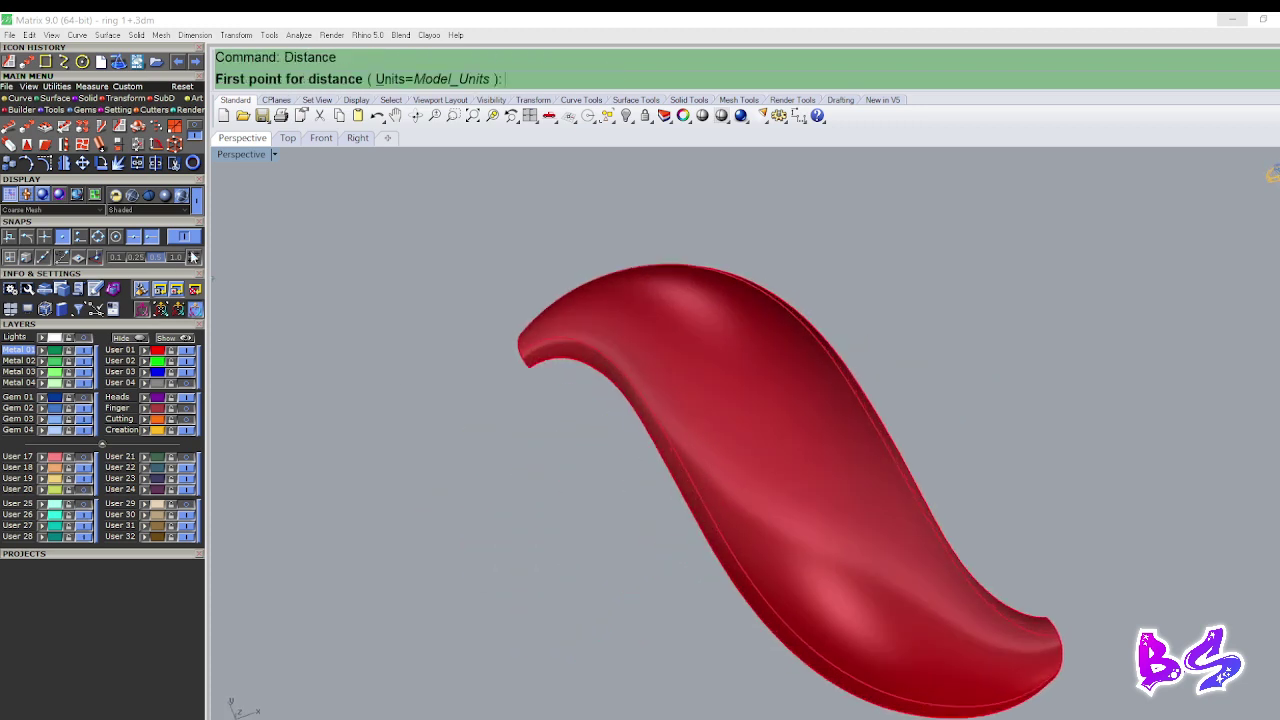
left_click(80, 239)
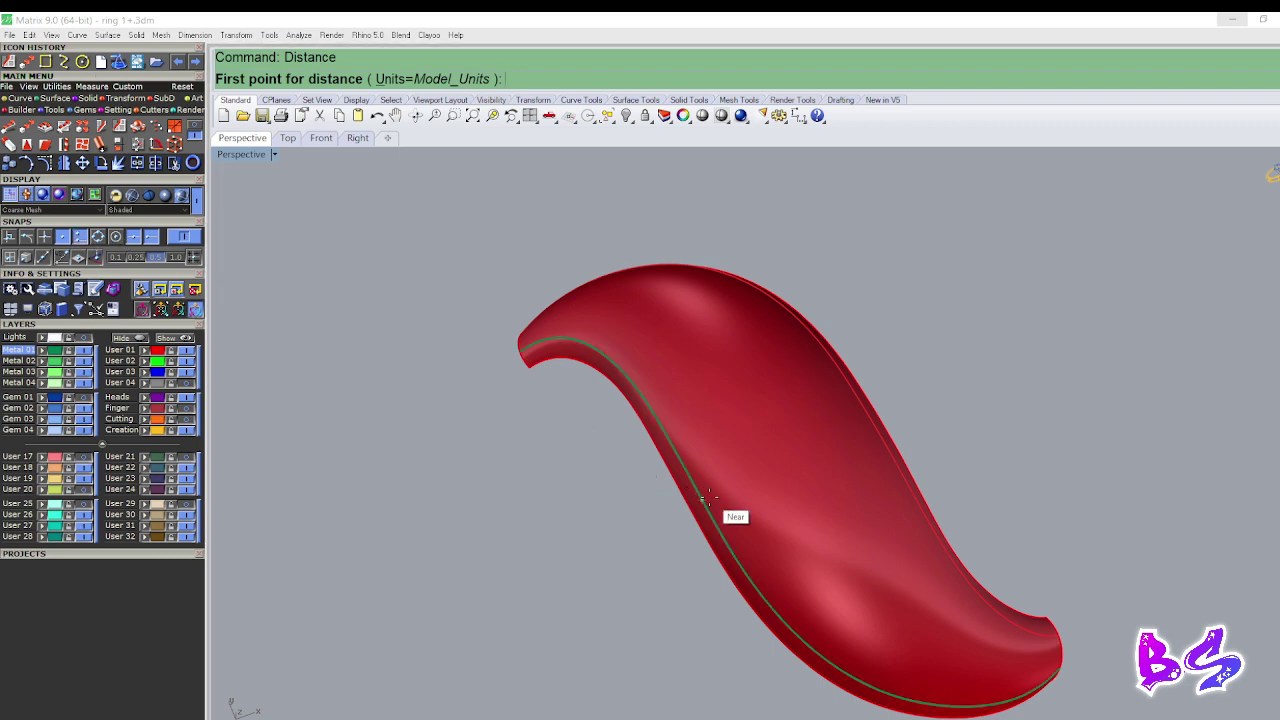
left_click(706, 497)
left_click(874, 418)
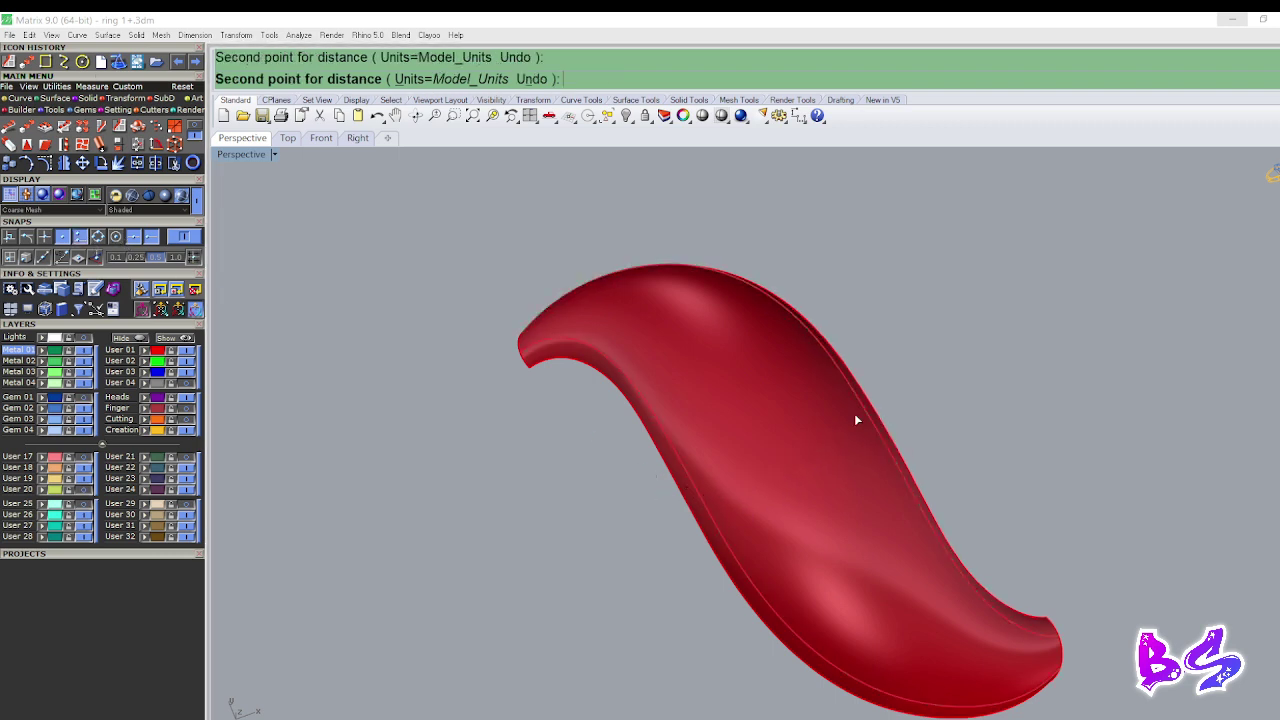
left_click(185, 239)
scroll(550, 325, "down", 5)
Offset both short end edges of the red surface 0.3 mm inward along the surface.
right_click_drag(598, 300, 657, 457)
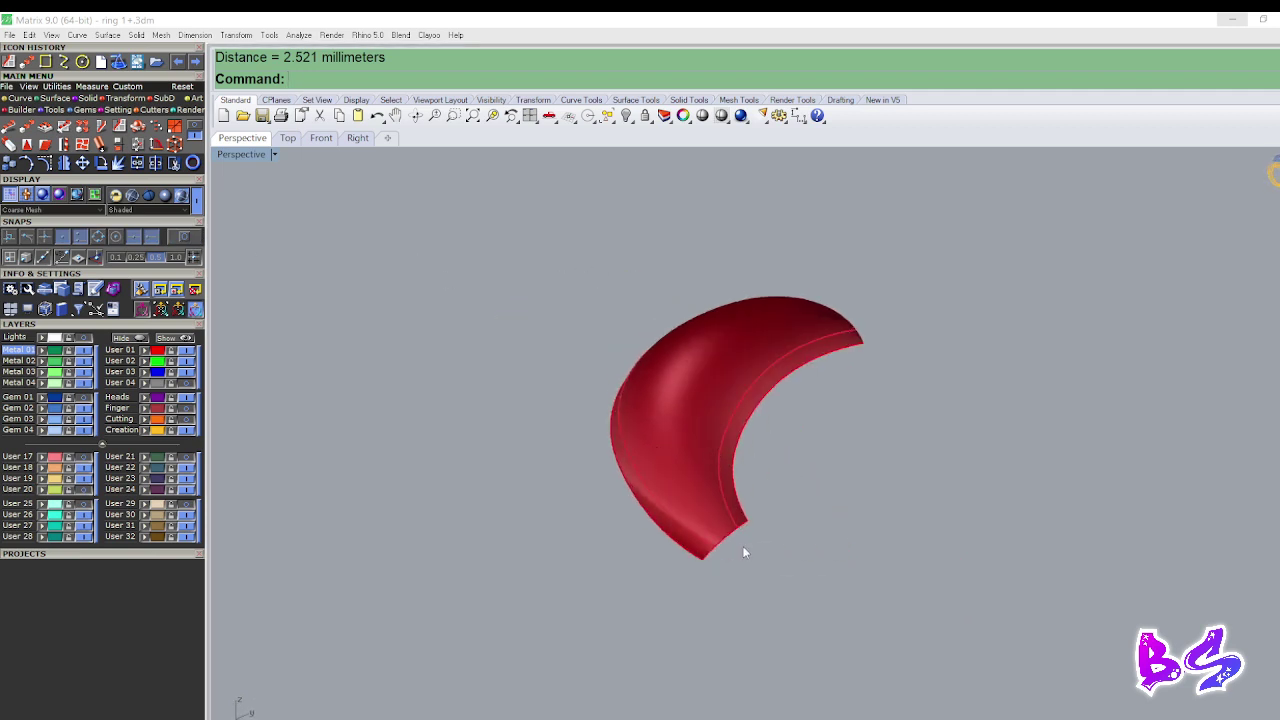
scroll(740, 545, "up", 3)
left_click(710, 515)
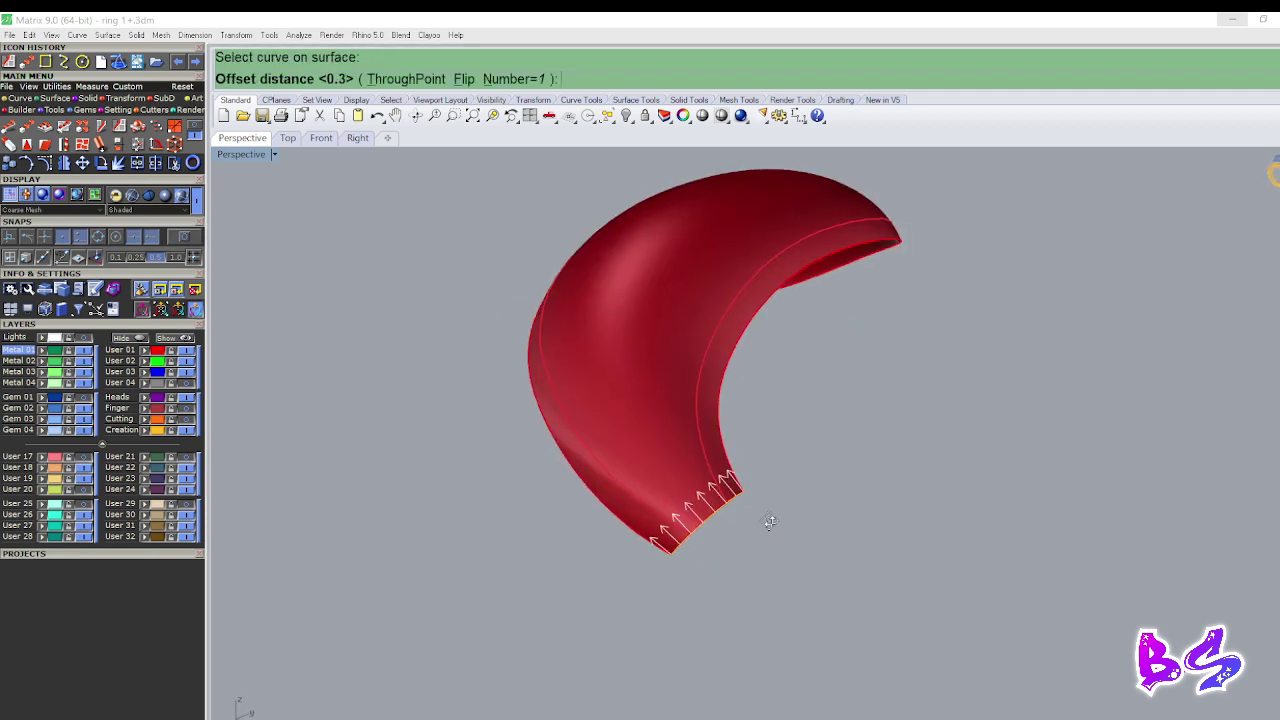
key("Return")
right_click_drag(783, 520, 657, 510)
scroll(628, 614, "up", 4)
right_click(602, 611)
left_click(602, 611)
right_click(602, 611)
Split the red surface with the offset curves along its long and short edges.
scroll(578, 565, "down", 5)
scroll(658, 553, "down", 4)
key("ctrl+a")
key("Escape")
scroll(657, 510, "up", 4)
left_click(657, 510)
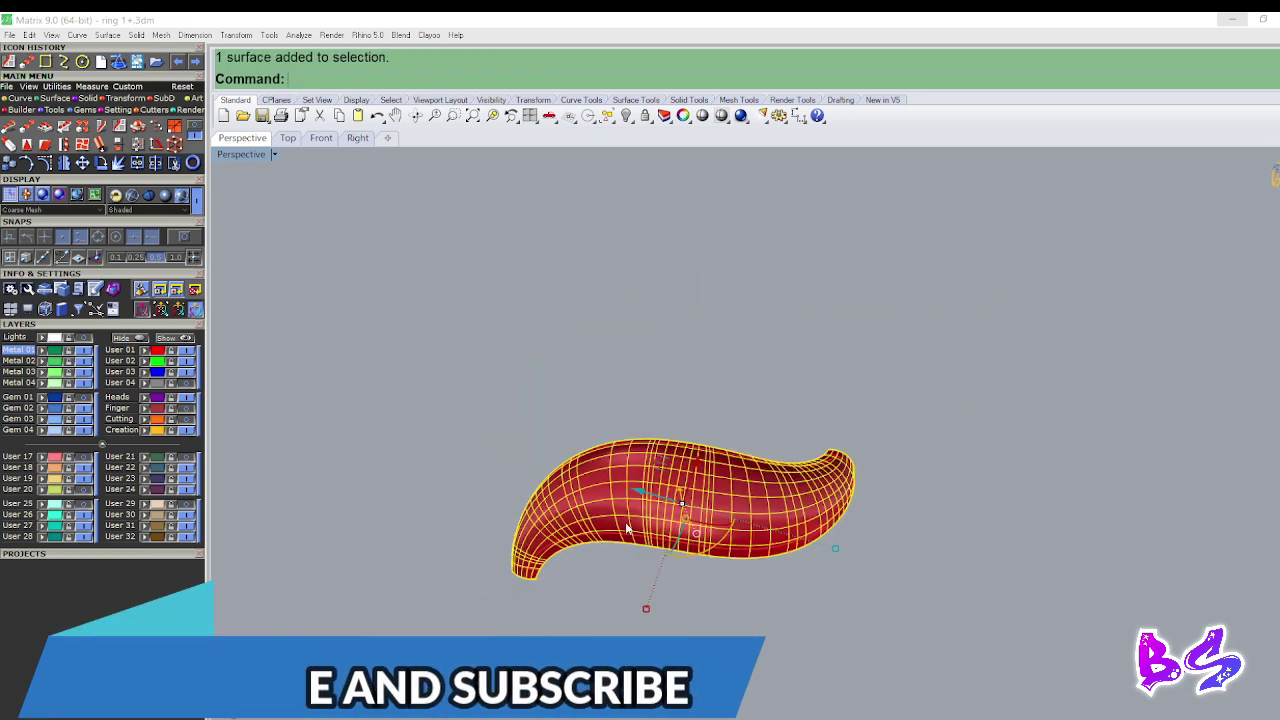
key("ctrl+shift+s")
left_click_drag(890, 392, 450, 582)
right_click(450, 582)
scroll(742, 503, "up", 4)
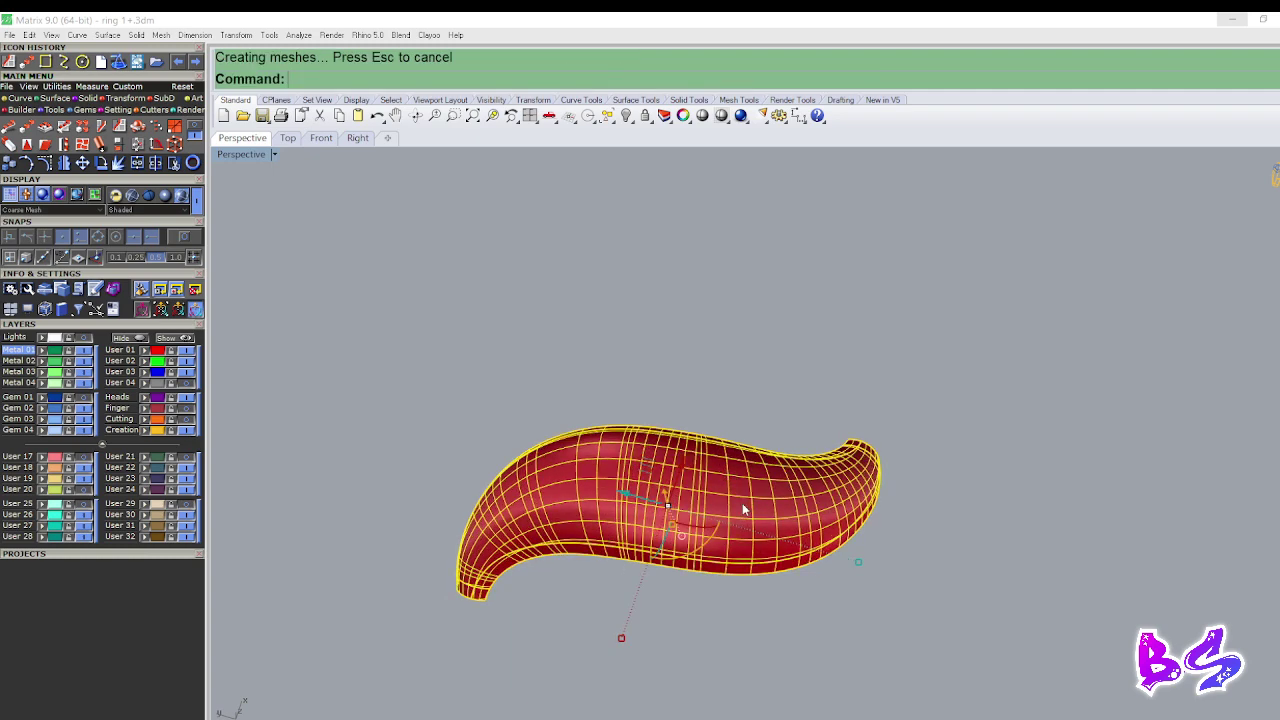
Delete the outer border pieces of the split red surface and the leftover offset curves.
left_click(738, 498, "ctrl")
key("Delete")
right_click_drag(738, 498, 636, 505)
left_click(680, 475)
key("Escape")
type("sc")
key("Return")
key("Delete")
Create a border curve around the remaining red surface and delete the surface, keeping only its closed outline.
left_click(683, 464)
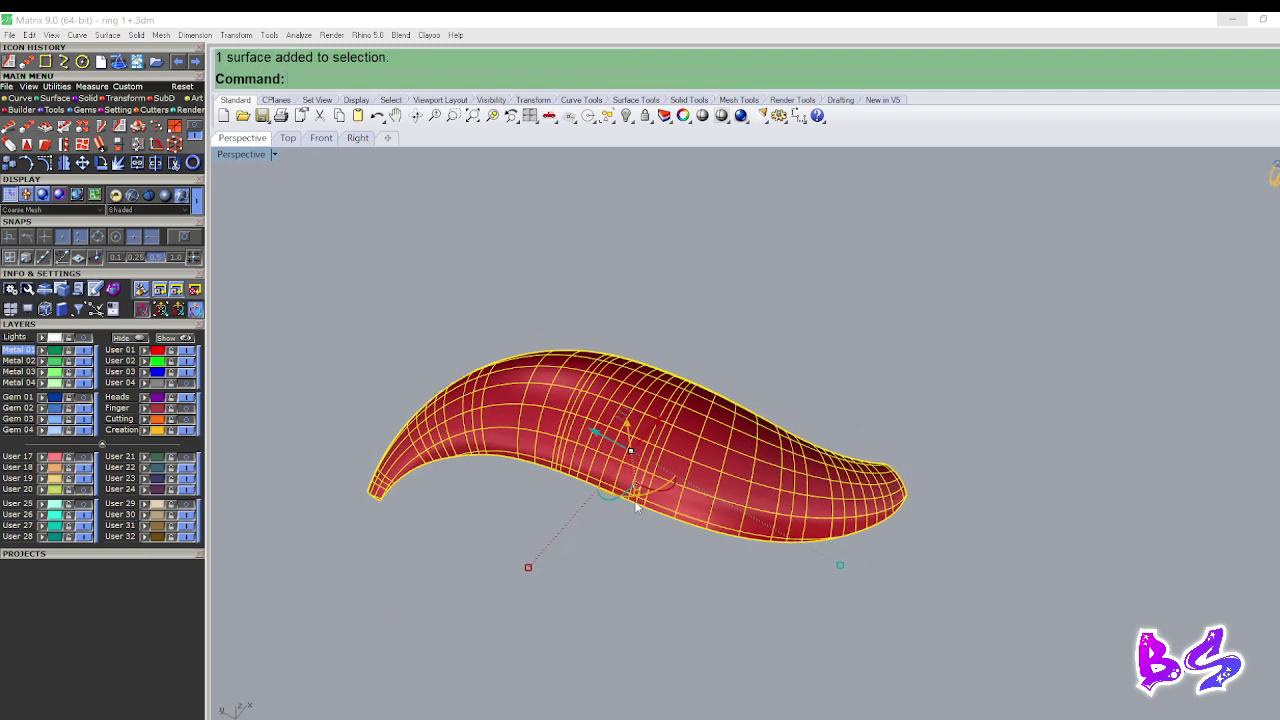
key("Escape")
left_click(634, 440)
key("Delete")
left_click_drag(637, 433, 461, 524)
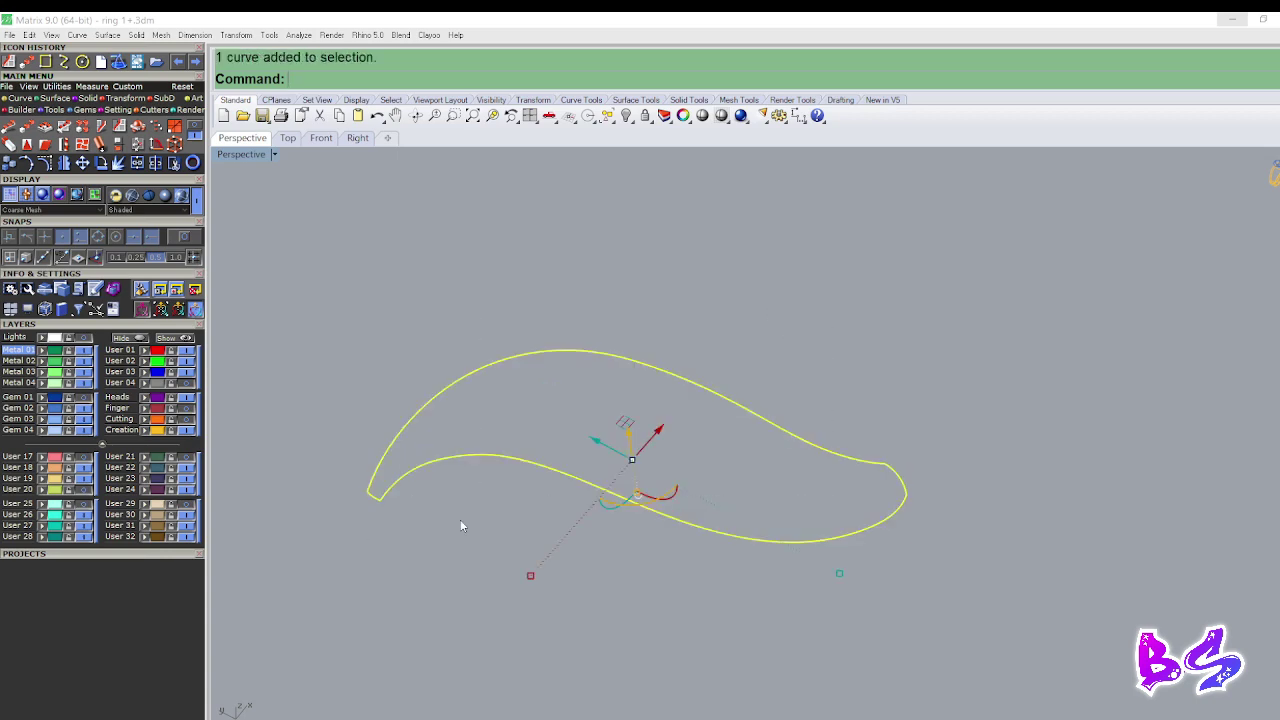
Show all hidden objects and delete the leftover end curves, keeping the closed border curve on the crossover.
key("ctrl+alt+h")
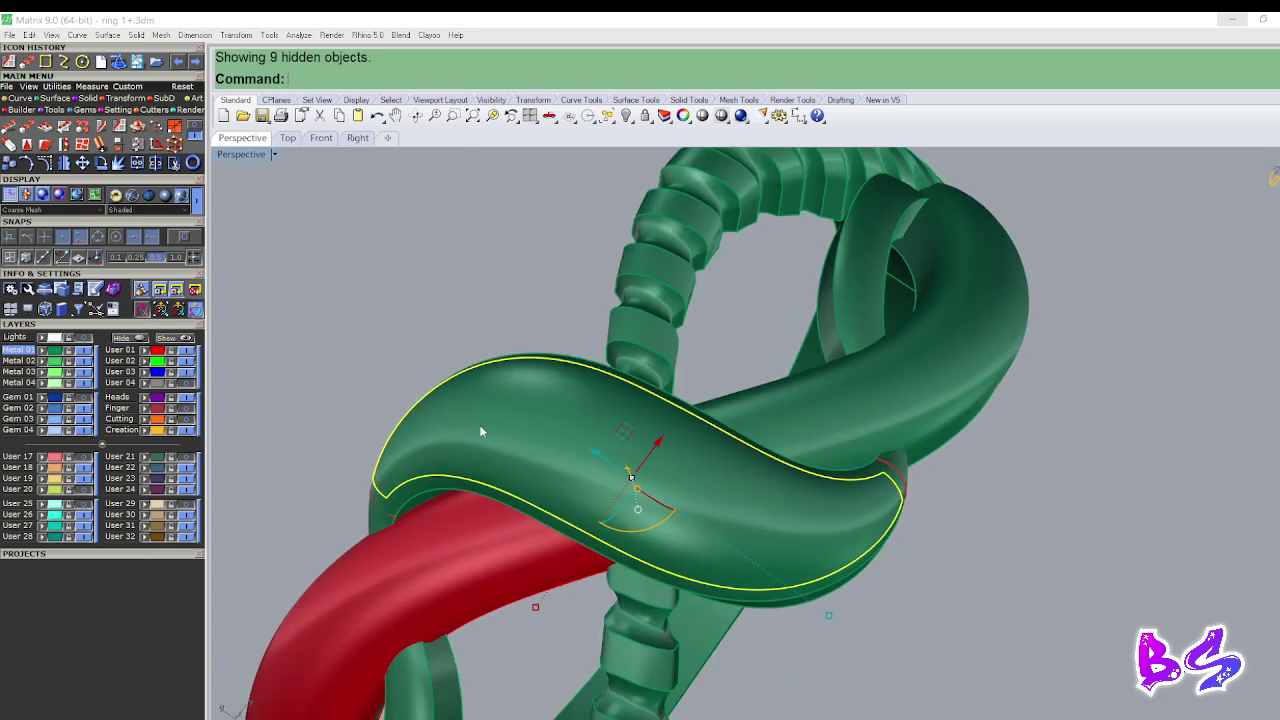
right_click_drag(762, 422, 796, 443)
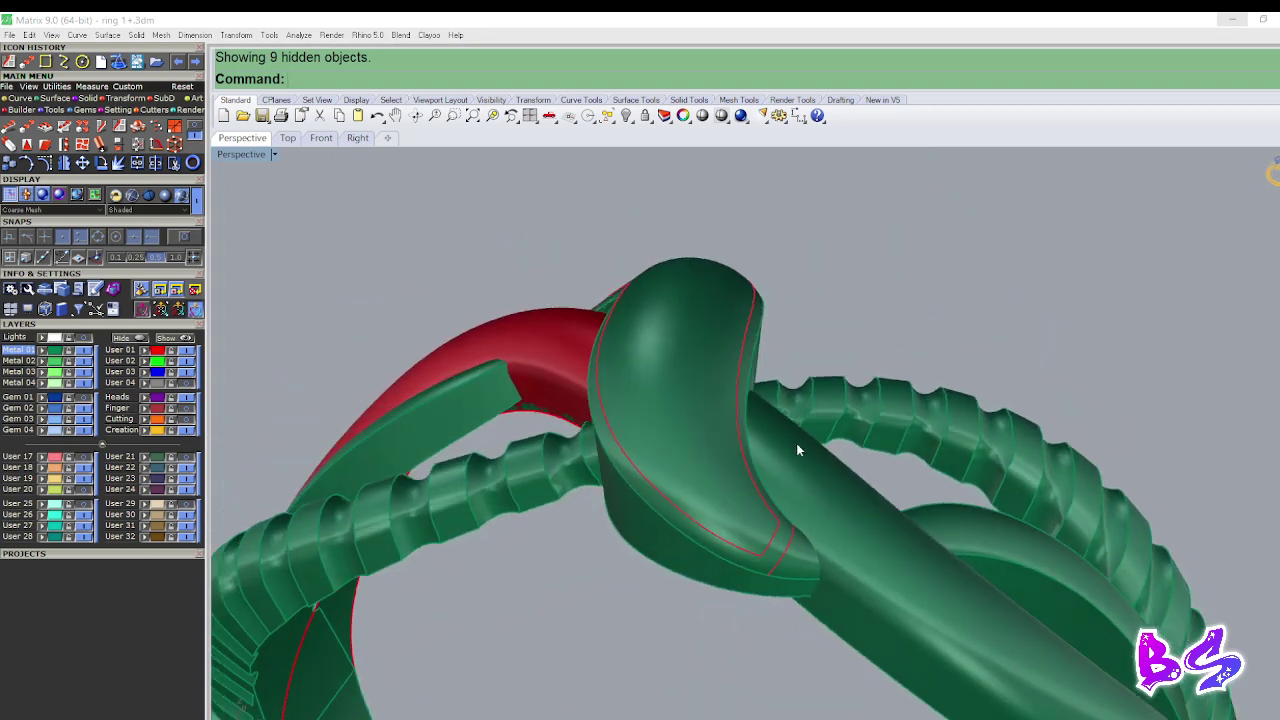
key("ctrl+shift+c")
right_click_drag(629, 428, 684, 389)
left_click_drag(728, 323, 709, 335, "ctrl")
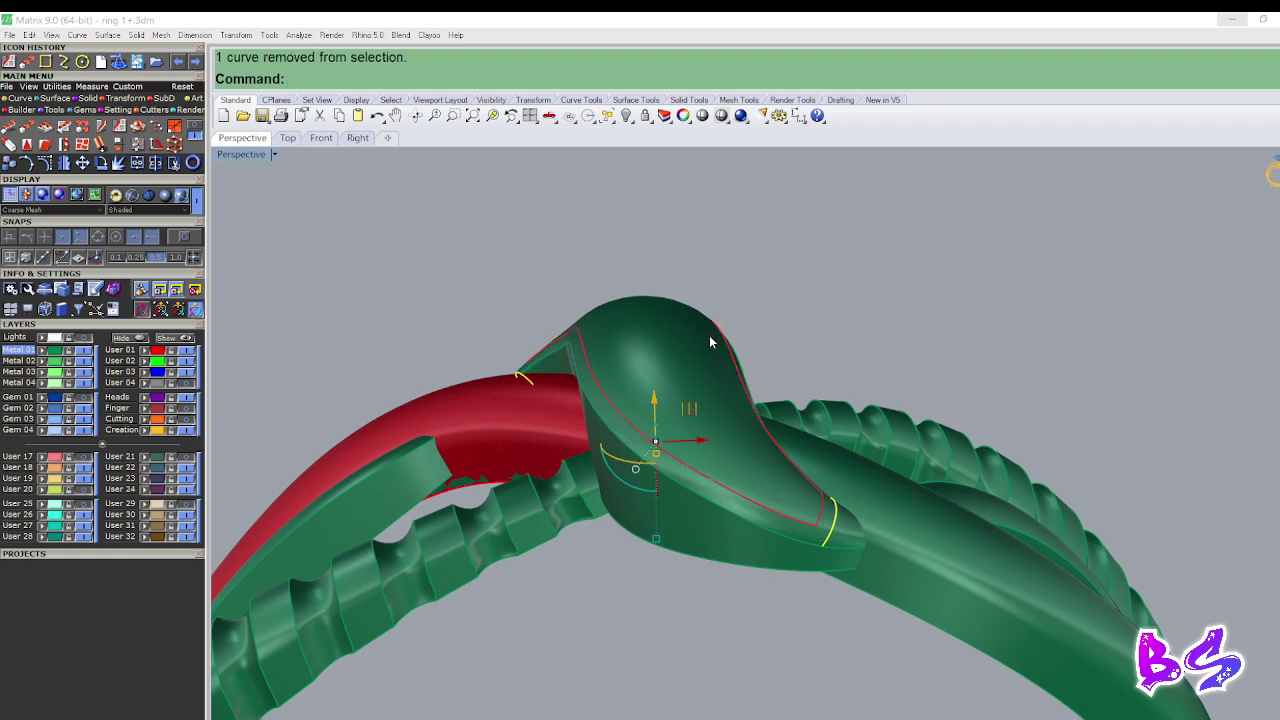
key("Delete")
Isolate the green crossover strand and its closed border curve by hiding all other objects.
scroll(709, 335, "down", 2)
right_click_drag(709, 335, 625, 446)
scroll(495, 484, "down", 2)
type("e")
key("Return")
key("Escape")
left_click(651, 456)
scroll(669, 489, "up", 2)
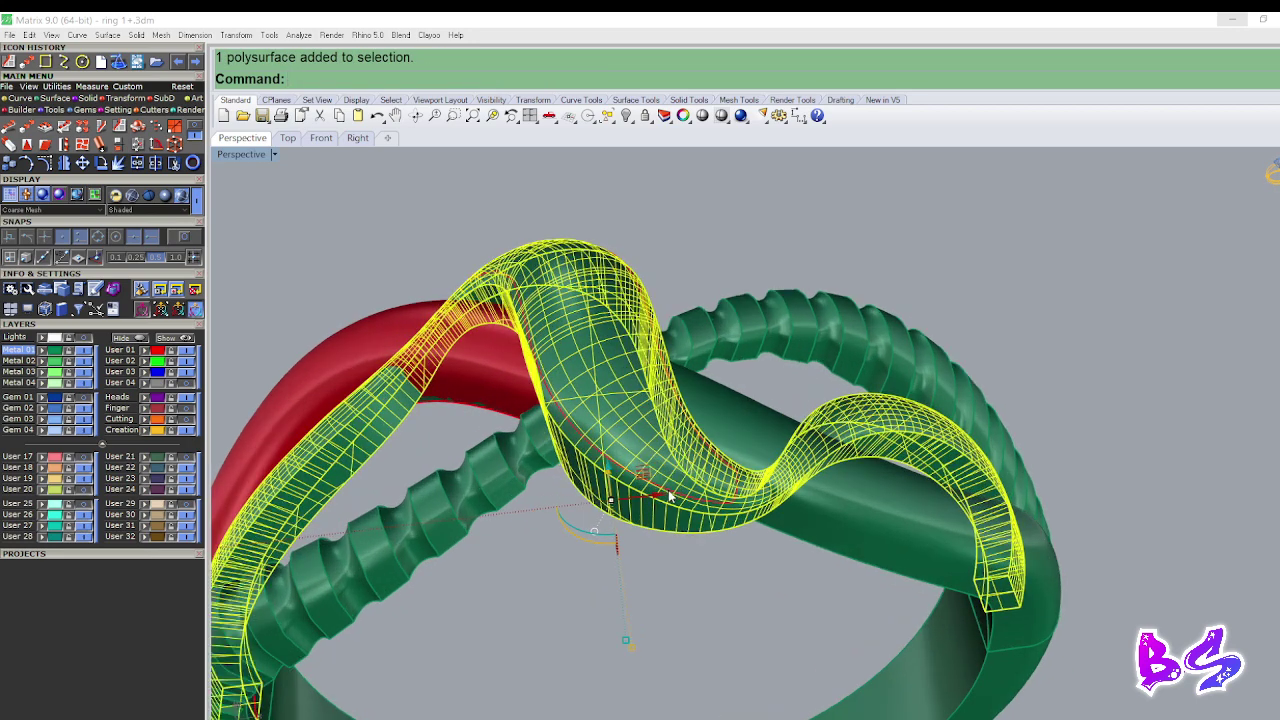
left_click(670, 490, "shift")
type("hide")
key("Return")
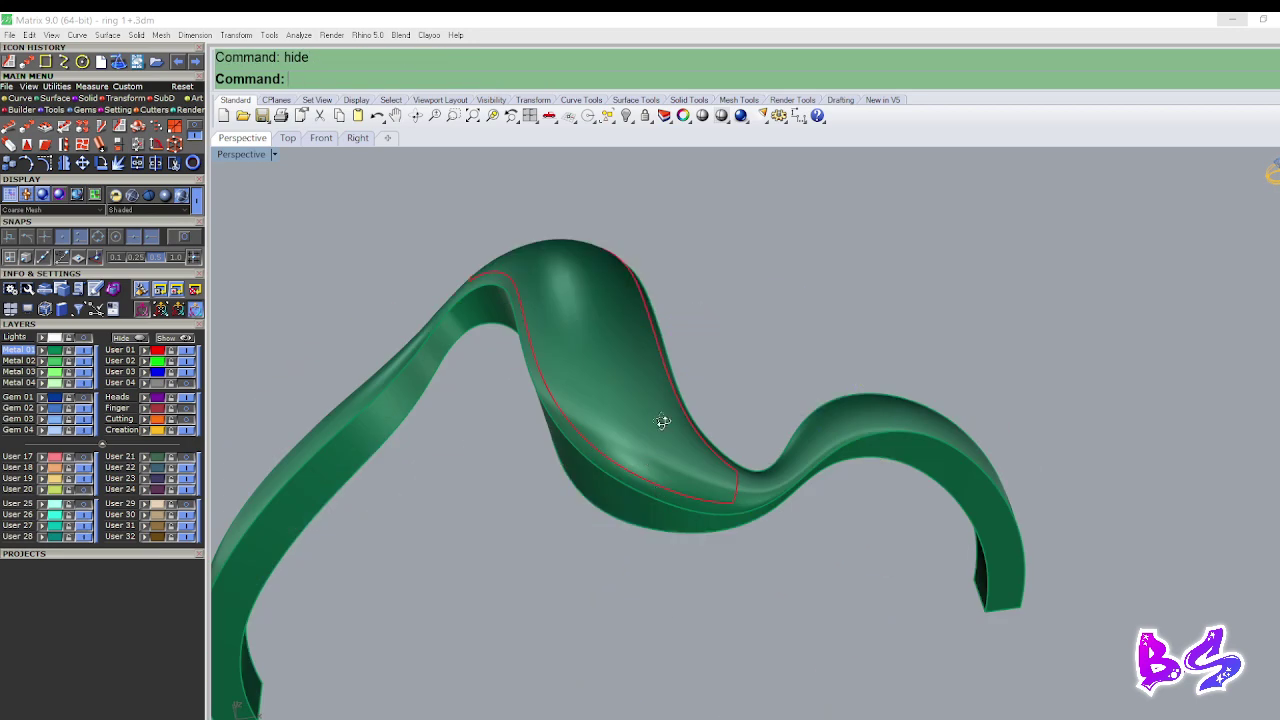
Extract the top surface from the green crossover strand with Copy set to No.
mouse_move(662, 422)
right_mouse_down()
mouse_move(749, 443)
mouse_move(631, 363)
right_mouse_up()
left_click(631, 363)
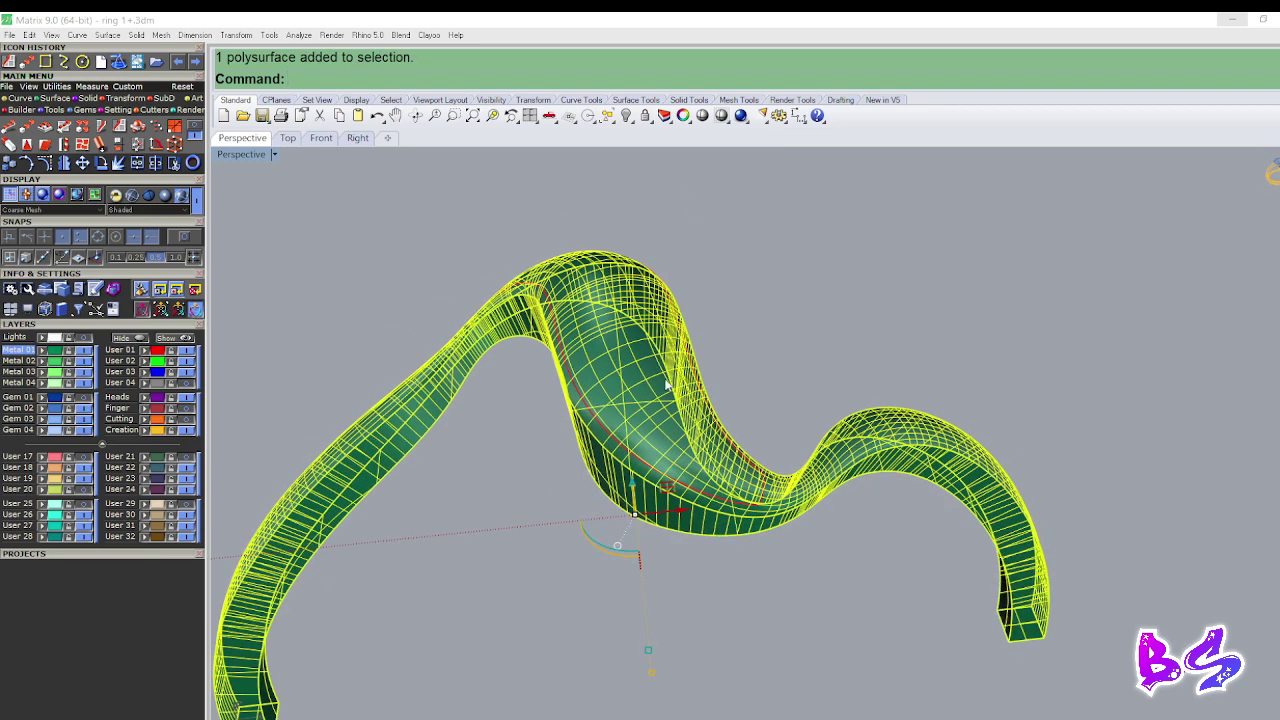
key("Escape")
type("e")
key("Return")
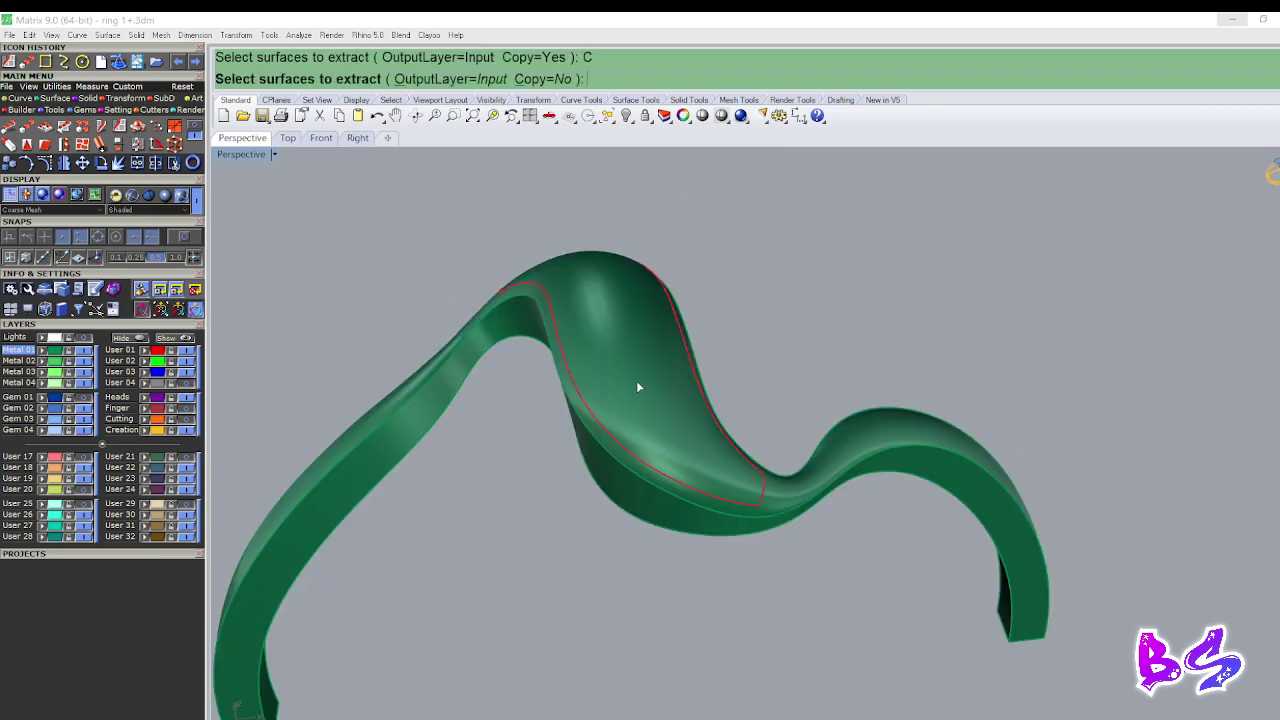
left_click(631, 369)
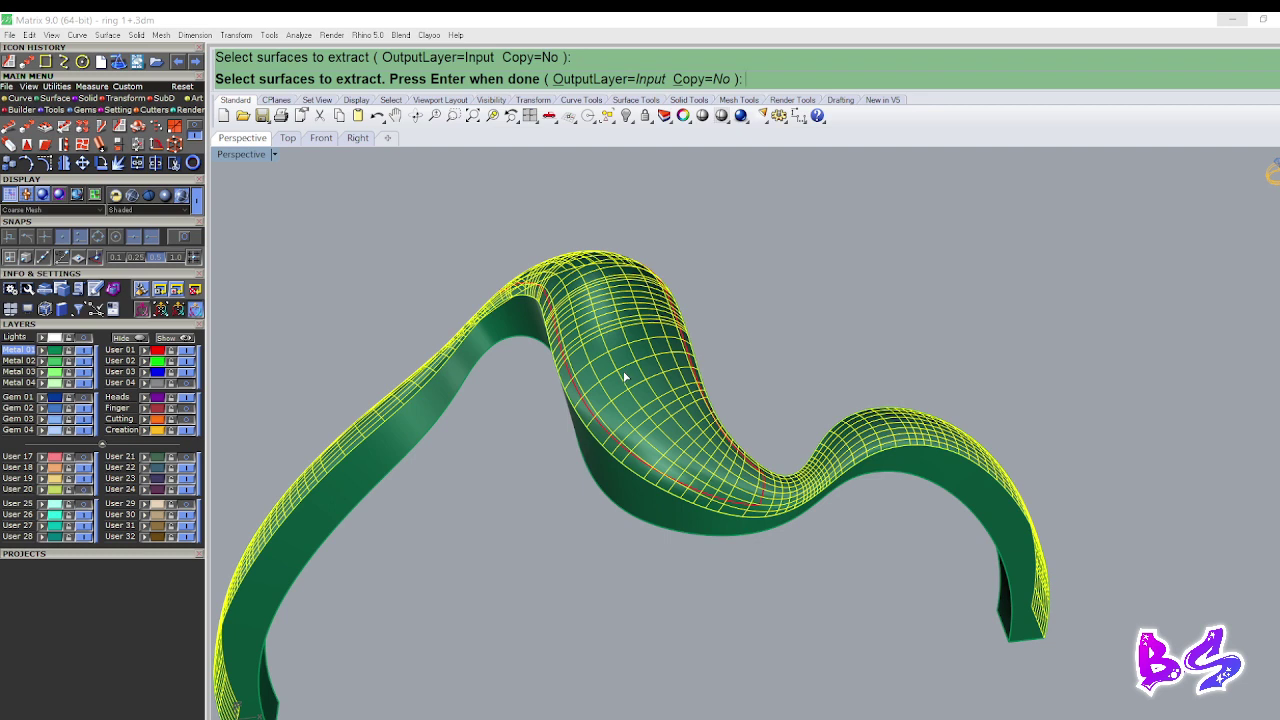
key("Return")
scroll(649, 388, "down", 3)
left_click(728, 278)
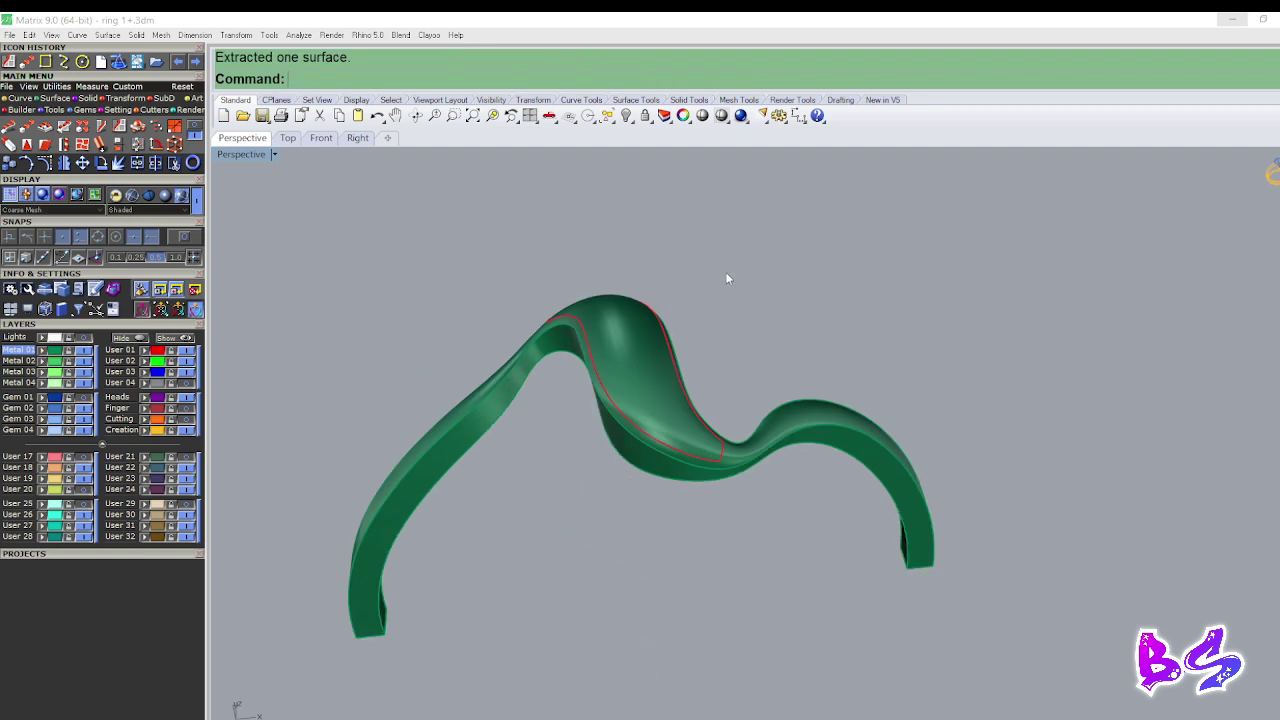
Show all hidden objects and turn off the surface isocurve display for the whole ring.
scroll(728, 278, "down", 2)
key("ctrl+alt+h")
scroll(634, 404, "down", 6)
scroll(634, 404, "down", 6)
left_click_drag(971, 246, 331, 515)
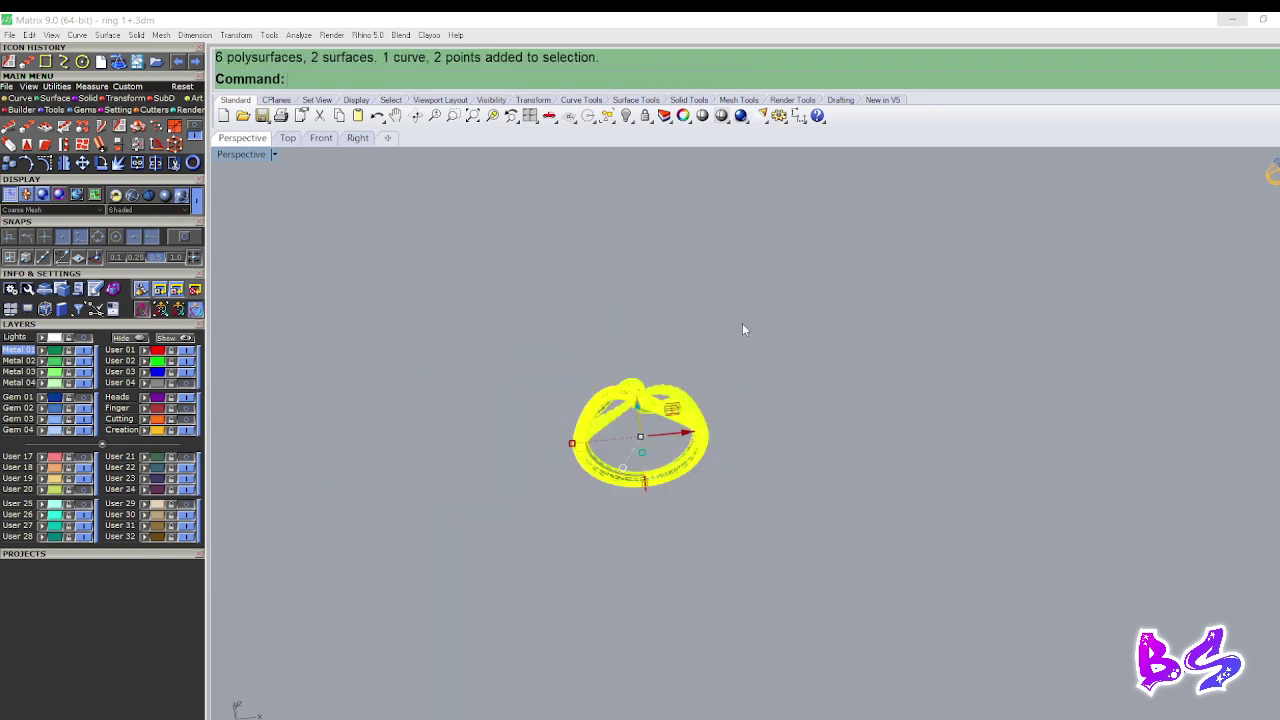
scroll(742, 330, "up", 4)
key("F3")
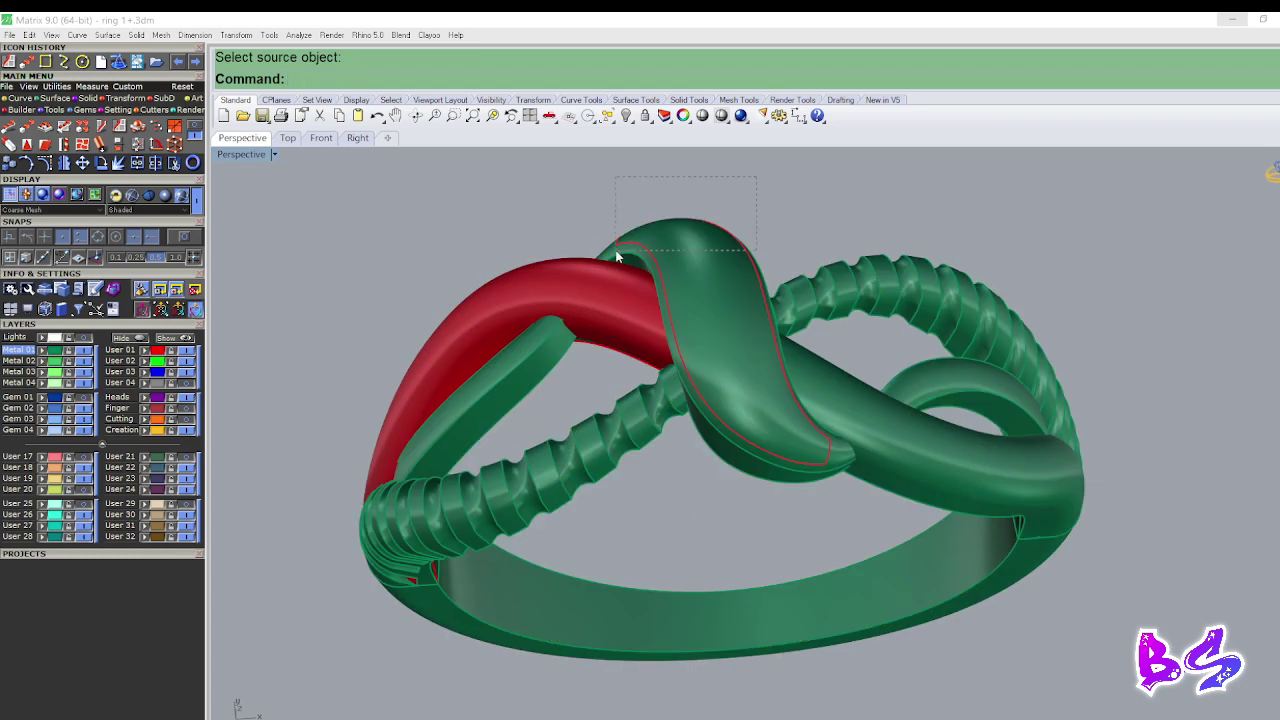
Isolate the crossover strand together with its extracted top surface and border curve.
left_click_drag(617, 257, 620, 259)
type("h")
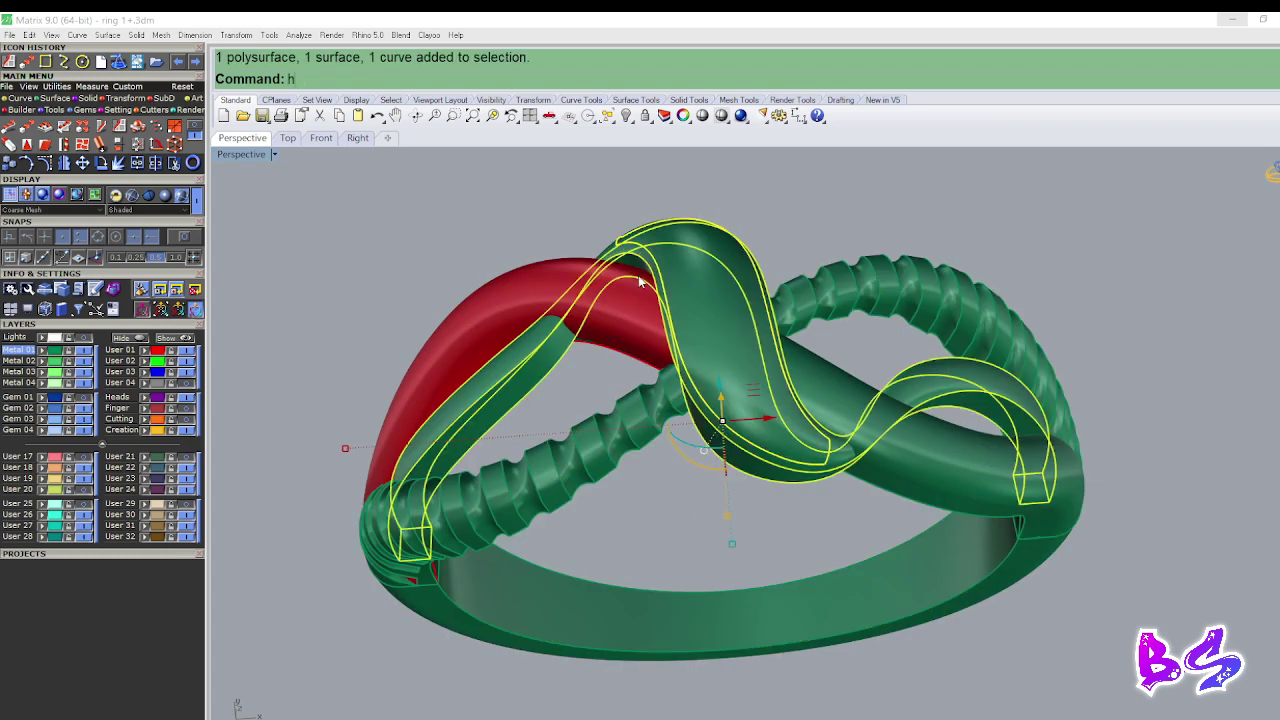
type("ids")
key("Return")
Split the extracted top surface of the crossover strand with the closed border curve.
right_click_drag(652, 303, 678, 242)
left_click(727, 332)
right_click_drag(727, 332, 704, 368)
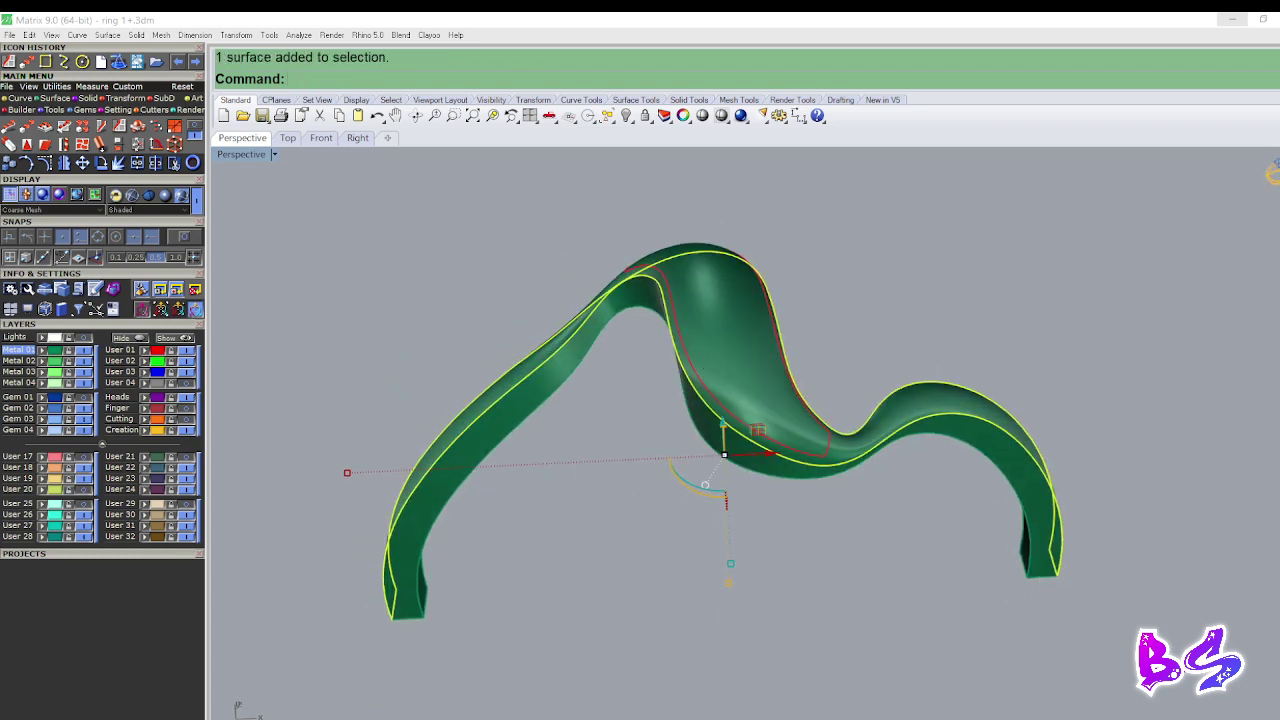
type("split")
key("Return")
left_click(717, 400)
key("Return")
scroll(620, 384, "down", 2)
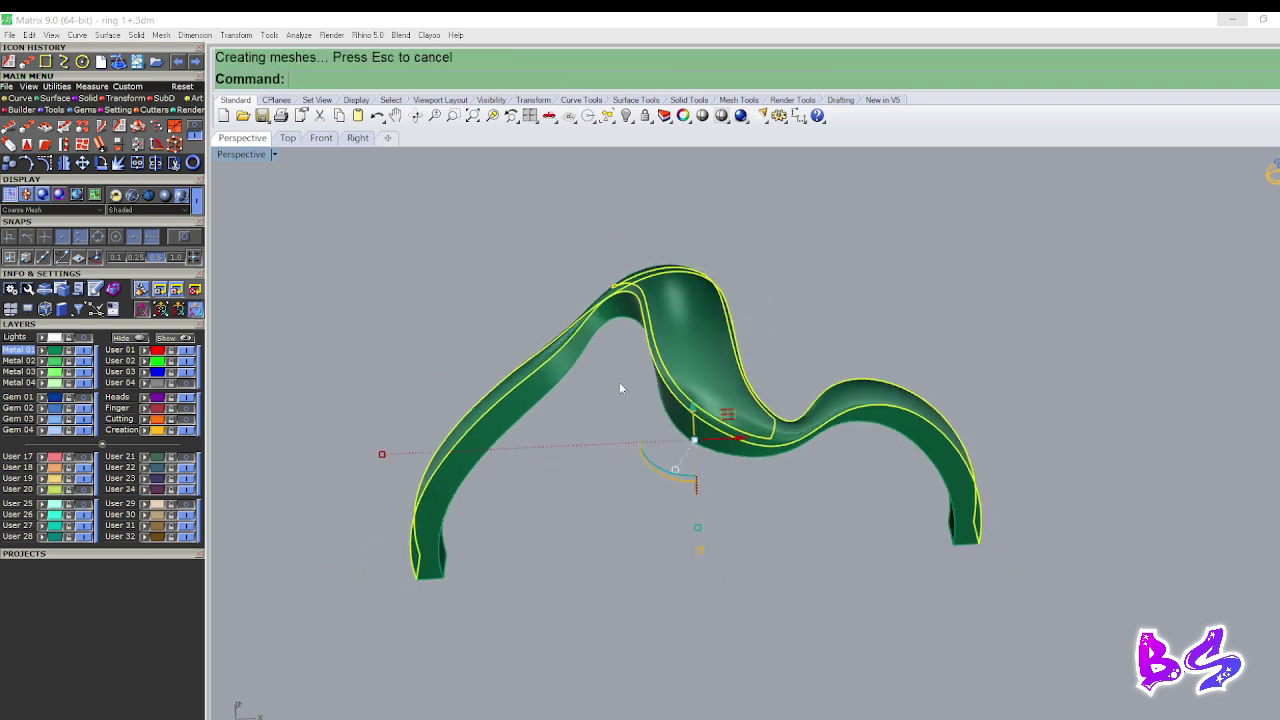
scroll(620, 388, "down", 1)
left_click(622, 387)
scroll(678, 368, "up", 2)
Try to offset the split-off central surface by 0.3 mm as a solid.
left_click(676, 361)
right_click_drag(676, 361, 664, 333)
type("X")
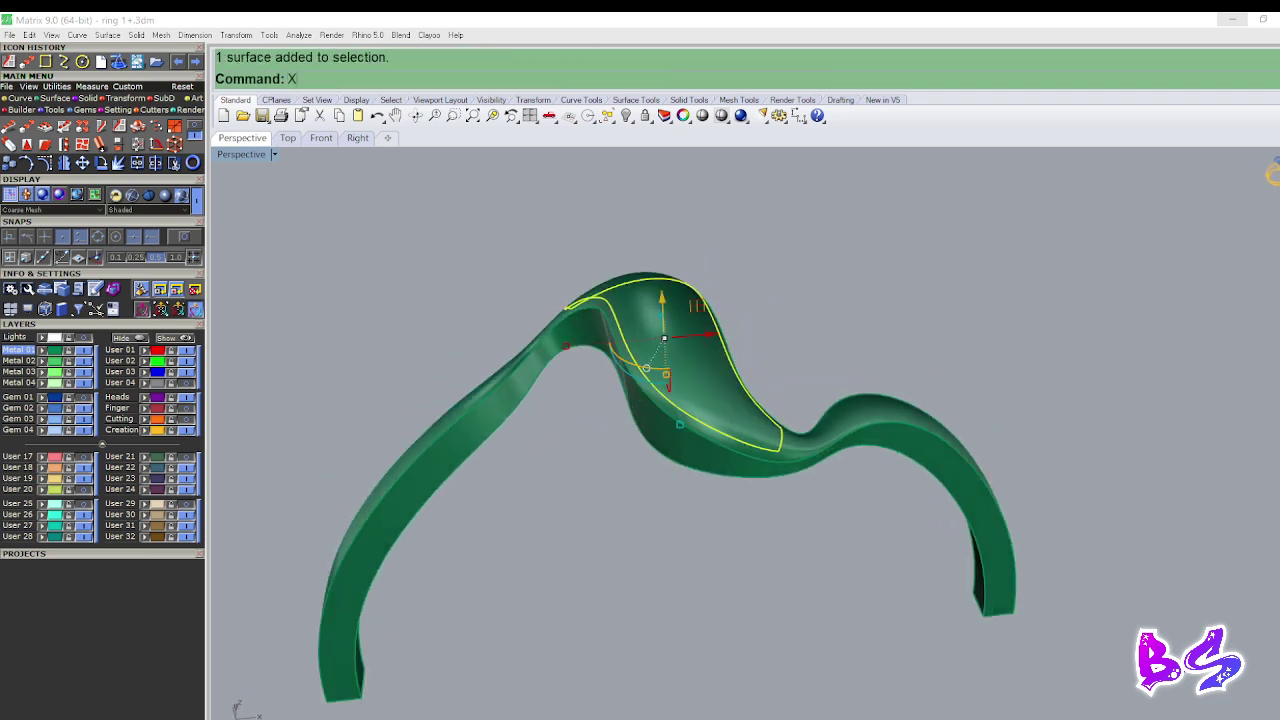
key("Return")
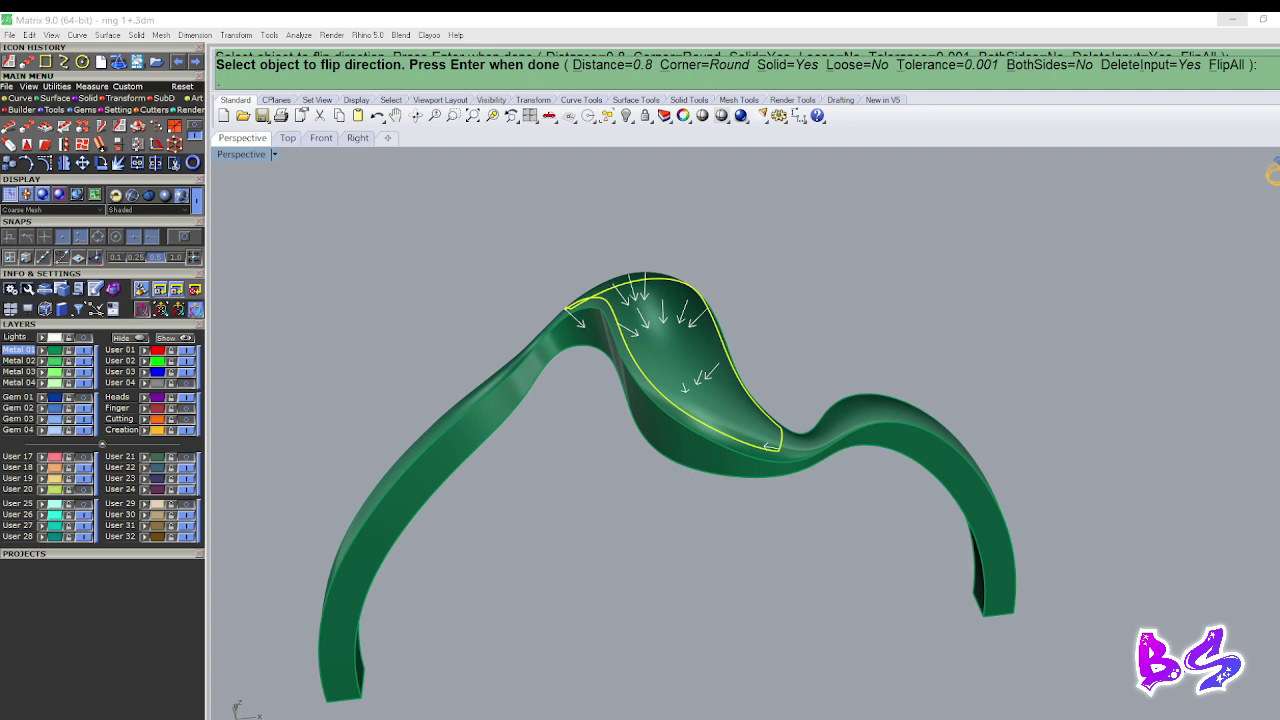
type("0.3")
key("Return")
key("Return")
key("ctrl+z")
Offset the central surface 0.3 mm into the strand with Solid set to No, and delete the original surface.
key("Return")
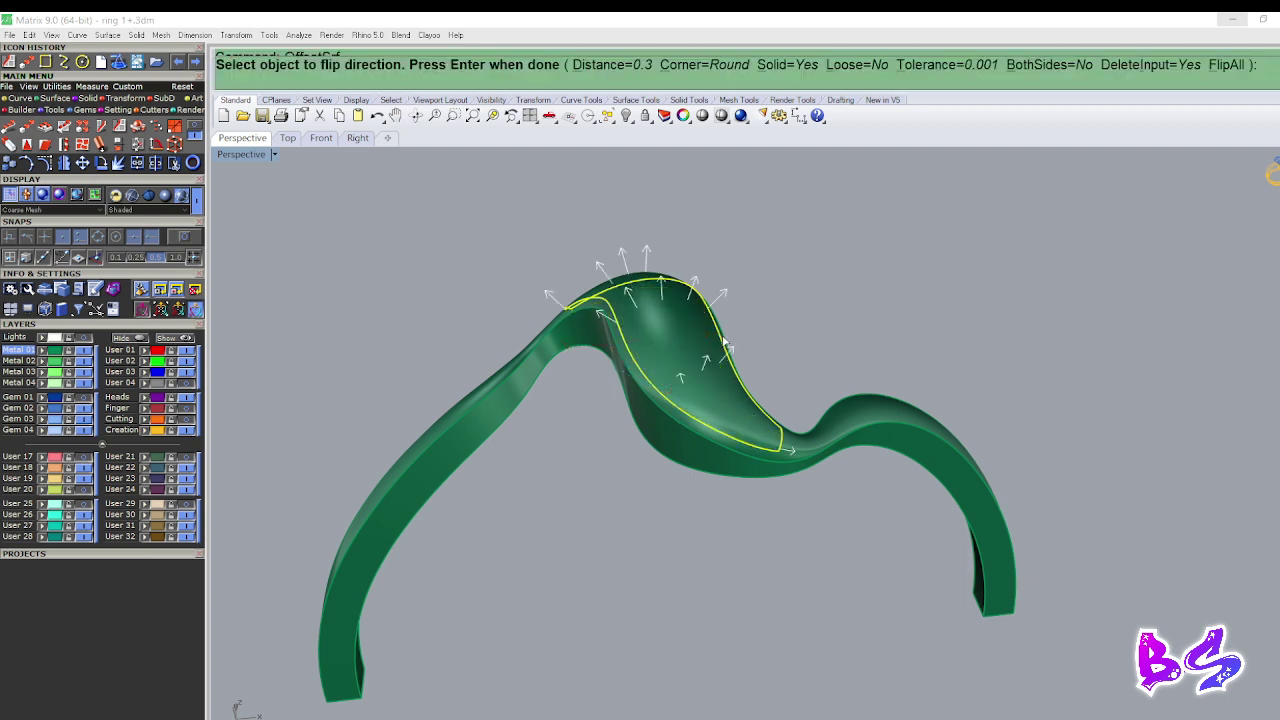
left_click(724, 342)
type("S")
key("Return")
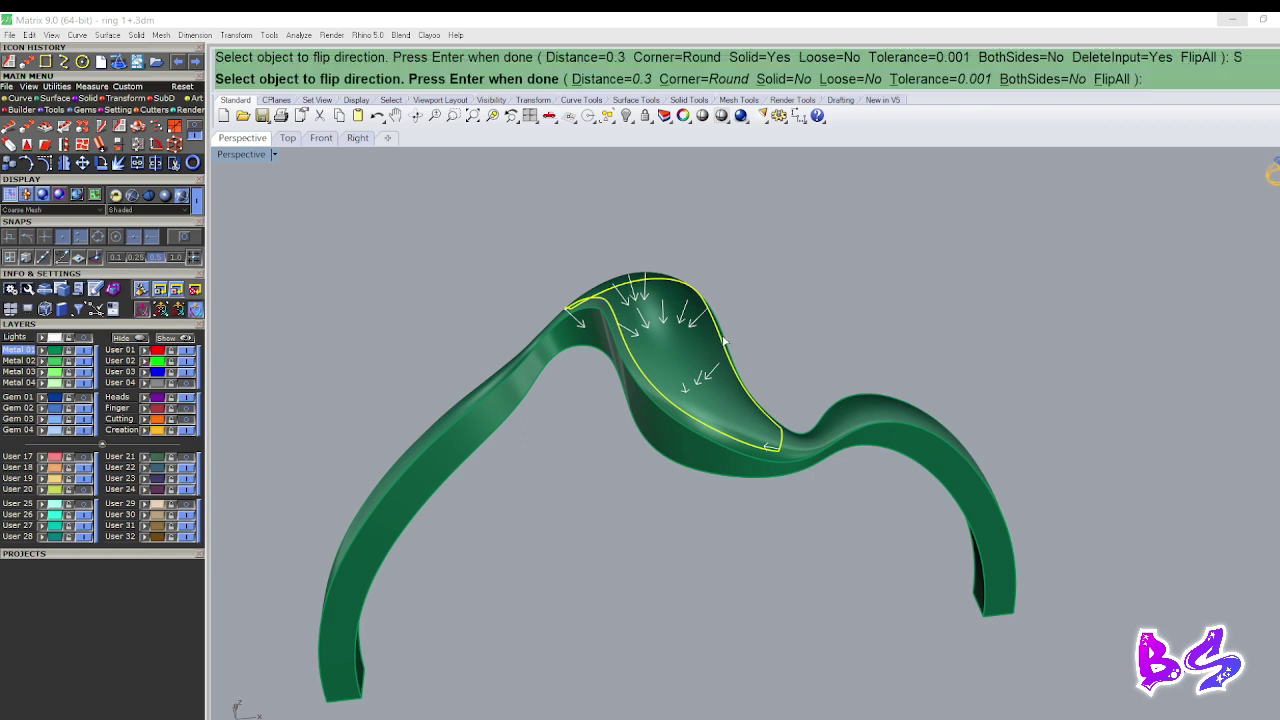
key("Return")
key("Delete")
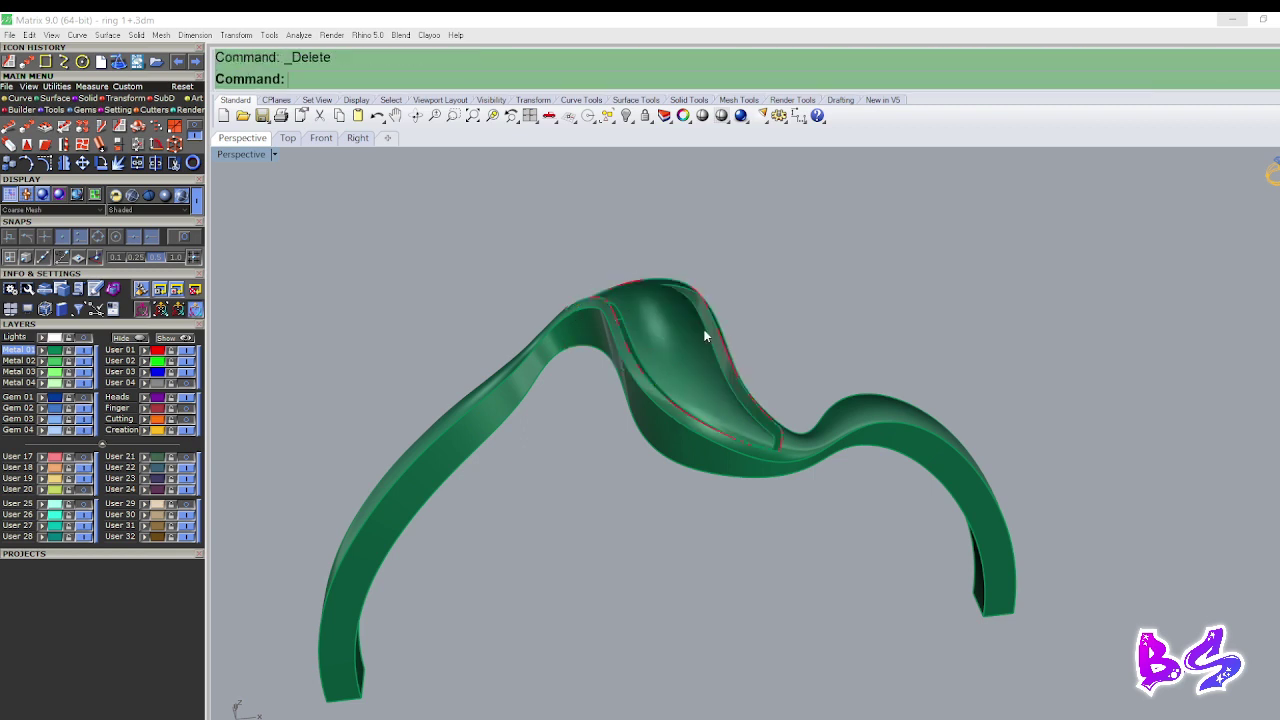
Duplicate the border of the recessed offset surface with DupBorder.
right_click_drag(706, 334, 785, 447)
scroll(742, 455, "up", 3)
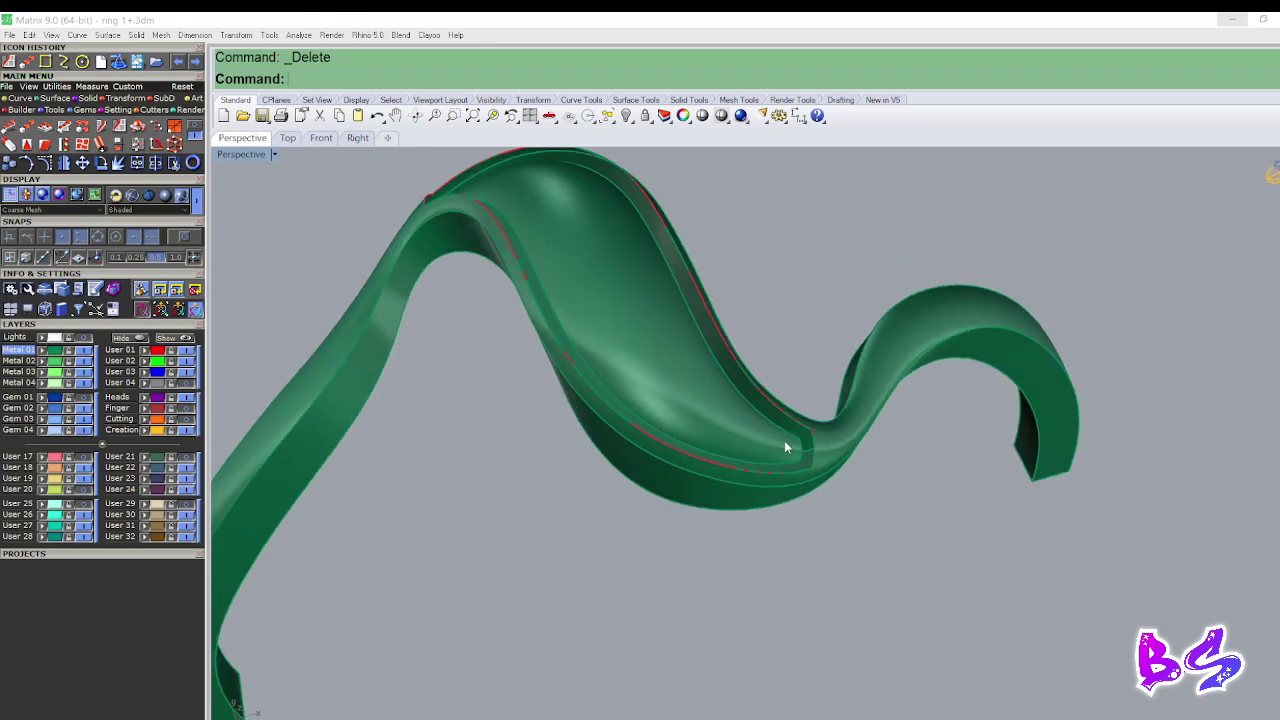
key("BackSpace")
left_click(720, 429)
type("DupBorder")
key("Return")
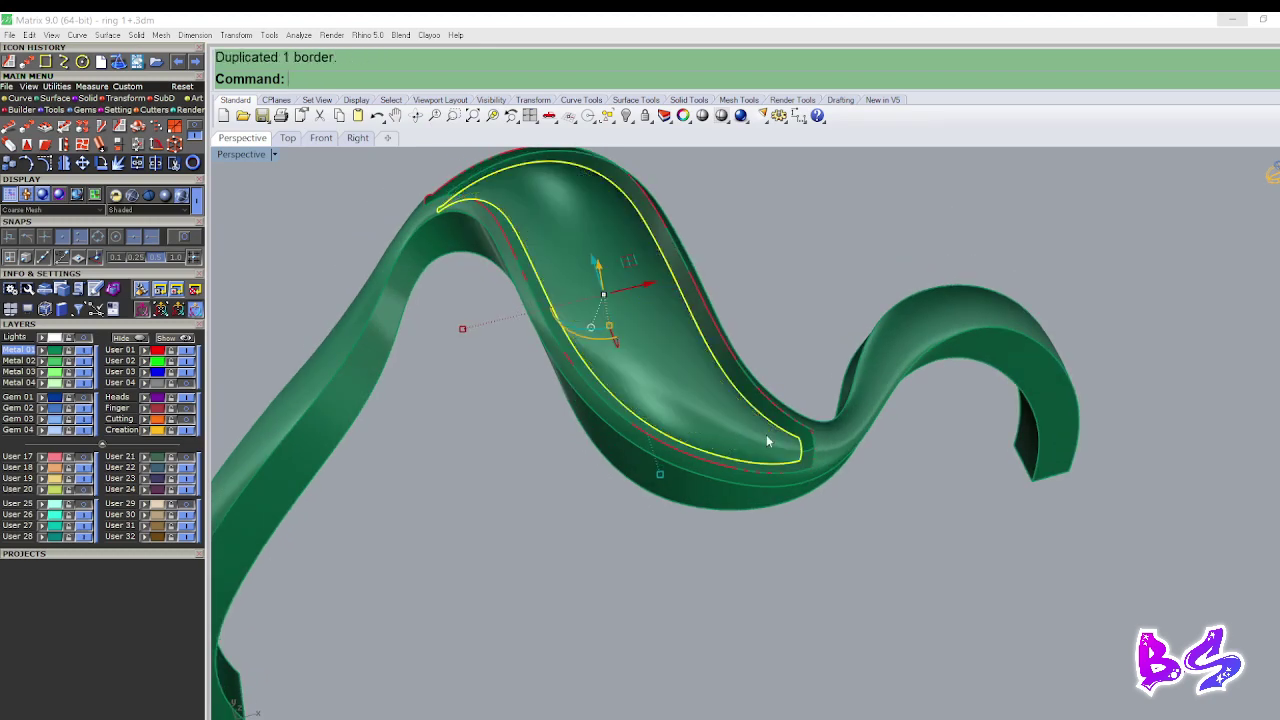
Draw a line from a corner of the recessed border to the matching corner of the upper border curve.
type("l")
key("Return")
scroll(771, 436, "up", 4)
right_click_drag(771, 436, 809, 441)
scroll(809, 441, "up", 3)
left_click(790, 436)
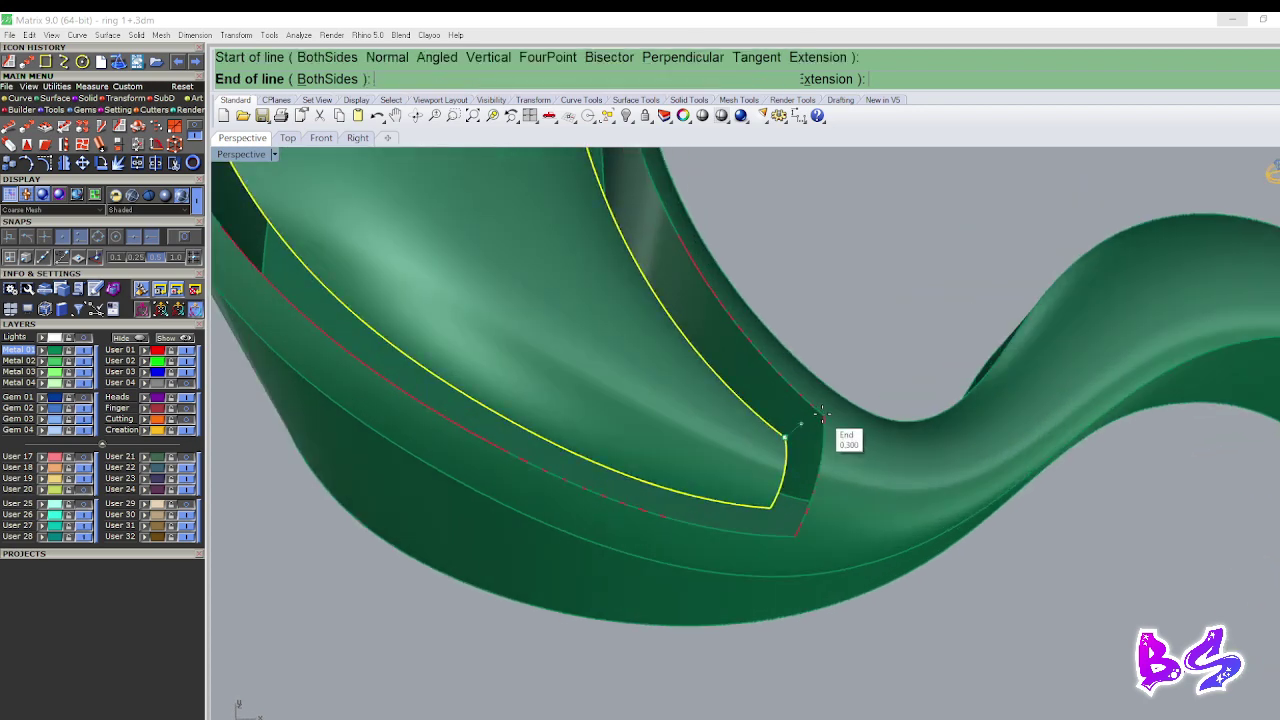
left_click(822, 412)
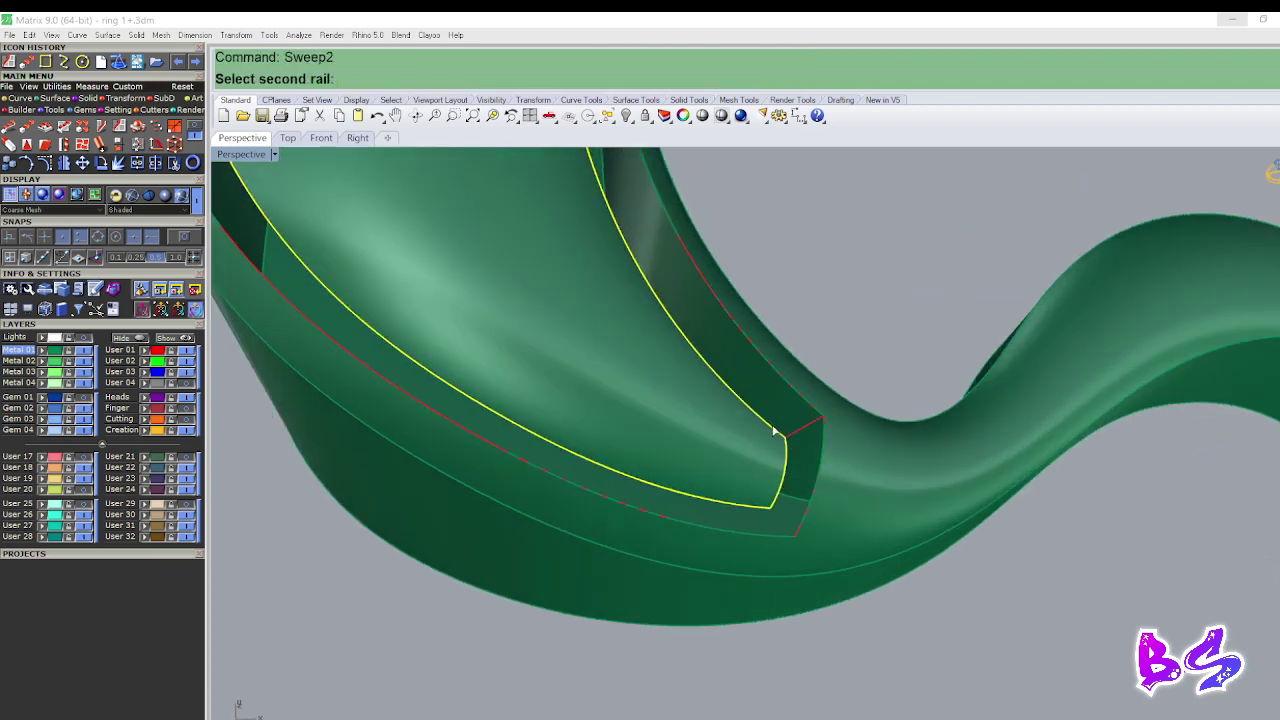
Sweep a closed wall along the recessed and upper borders with Sweep2, using the corner line as cross section and adding a slash.
left_click(798, 396)
left_click(822, 426)
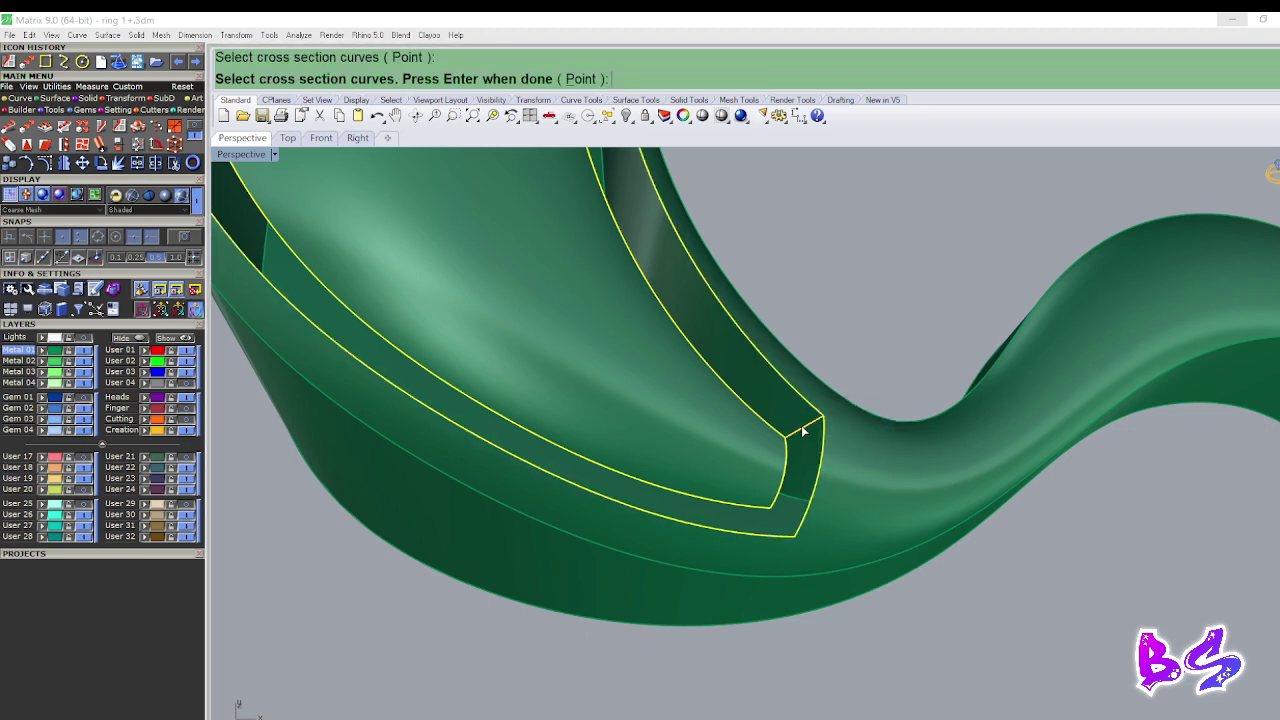
scroll(770, 420, "down", 5)
scroll(757, 388, "up", 3)
key("Return")
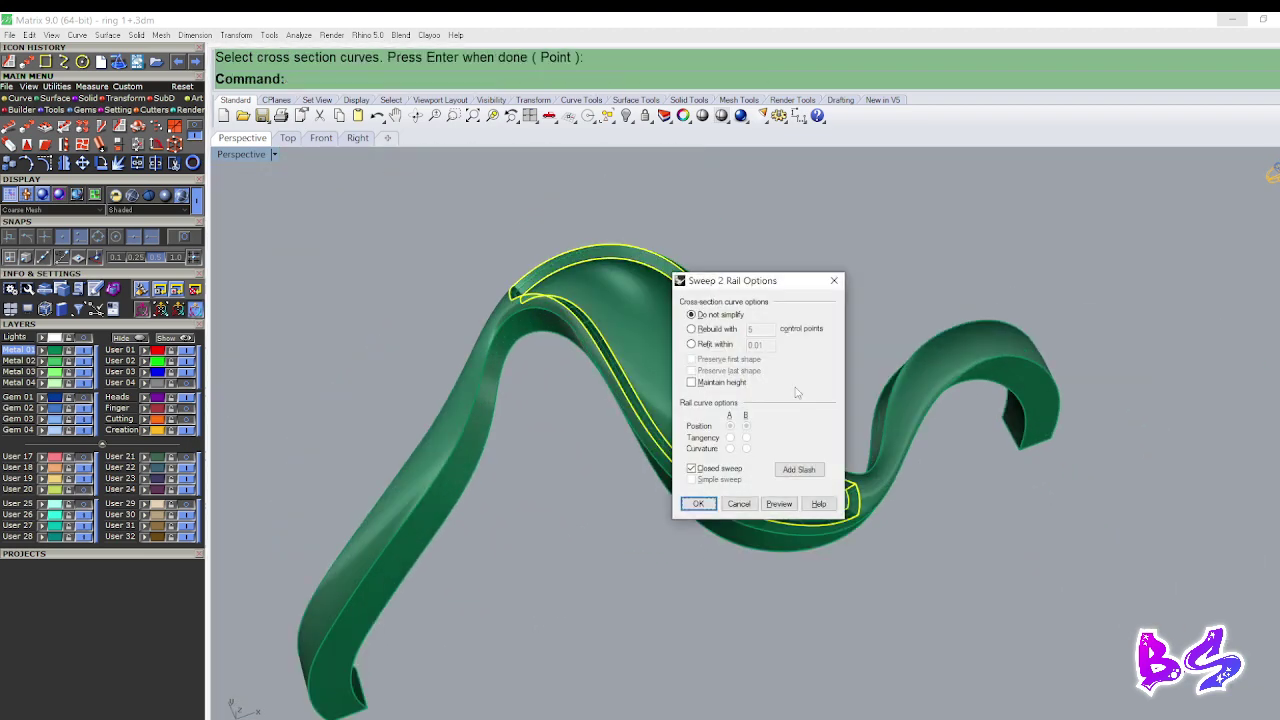
left_click(796, 466)
scroll(643, 335, "up", 3)
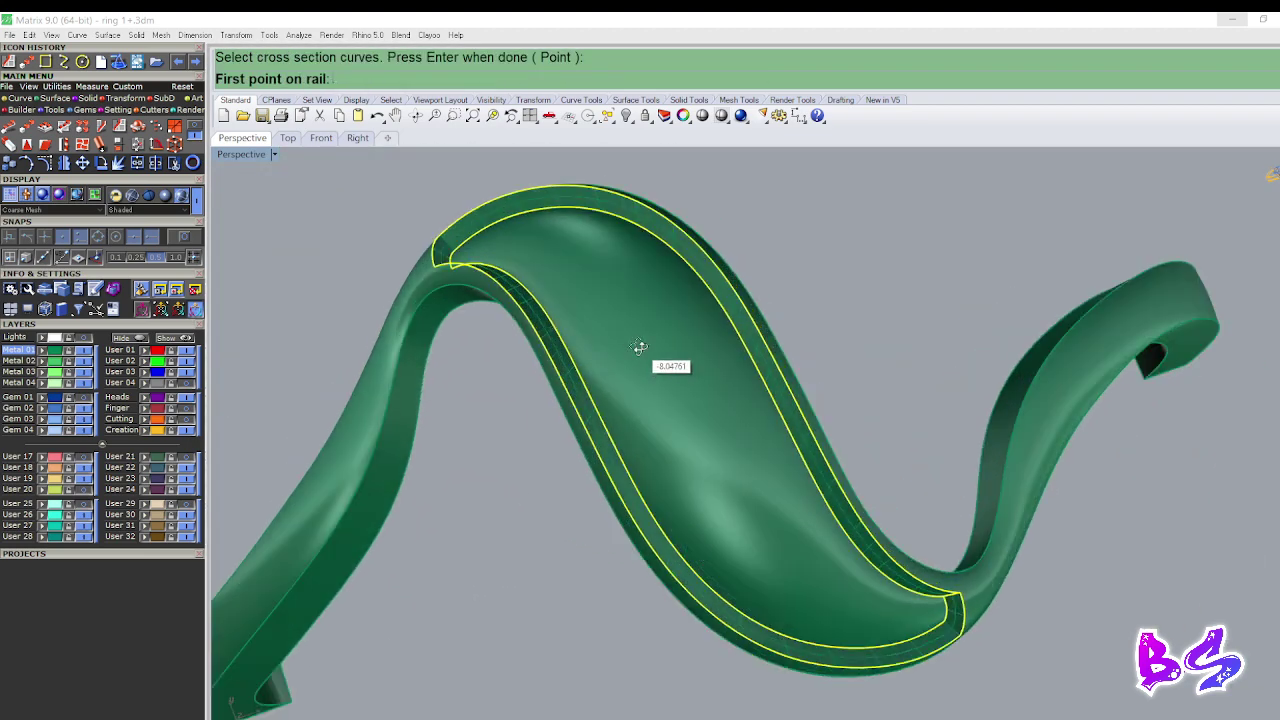
left_click(657, 289)
key("Return")
scroll(660, 321, "down", 3)
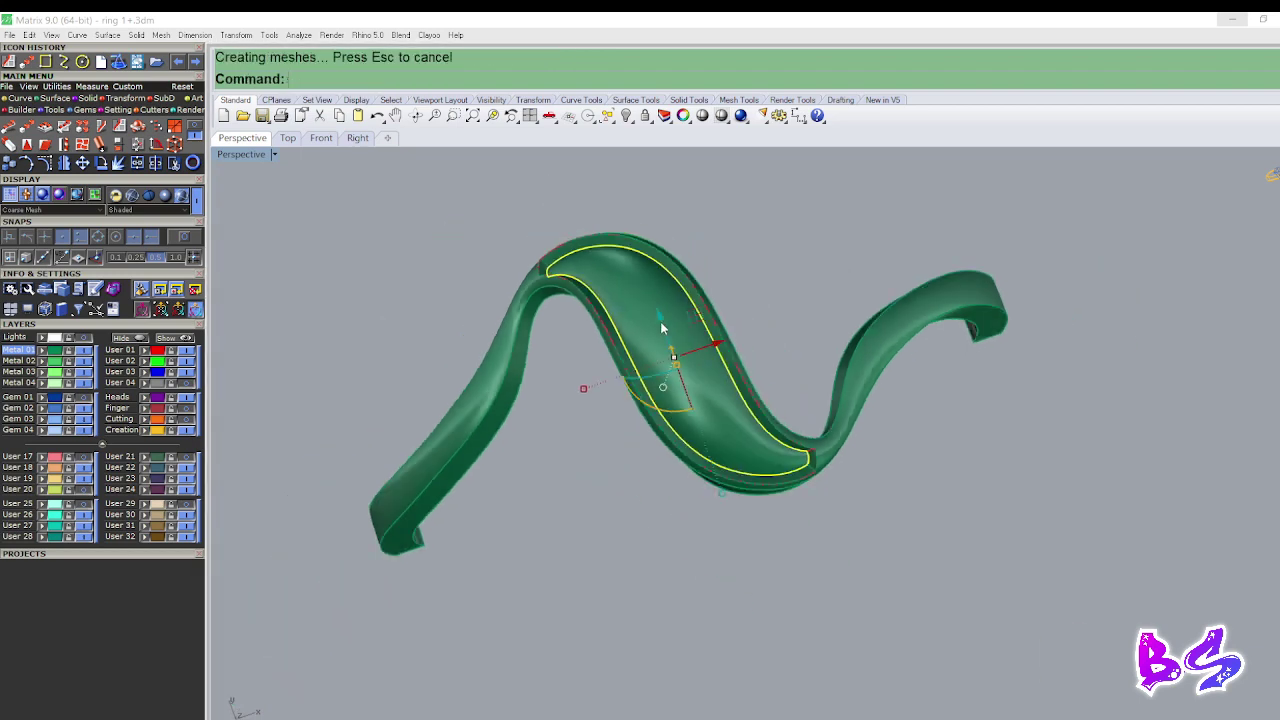
Delete all the curves and join all the strand surfaces together.
type("SC")
key("Return")
key("Delete")
scroll(654, 324, "down", 6)
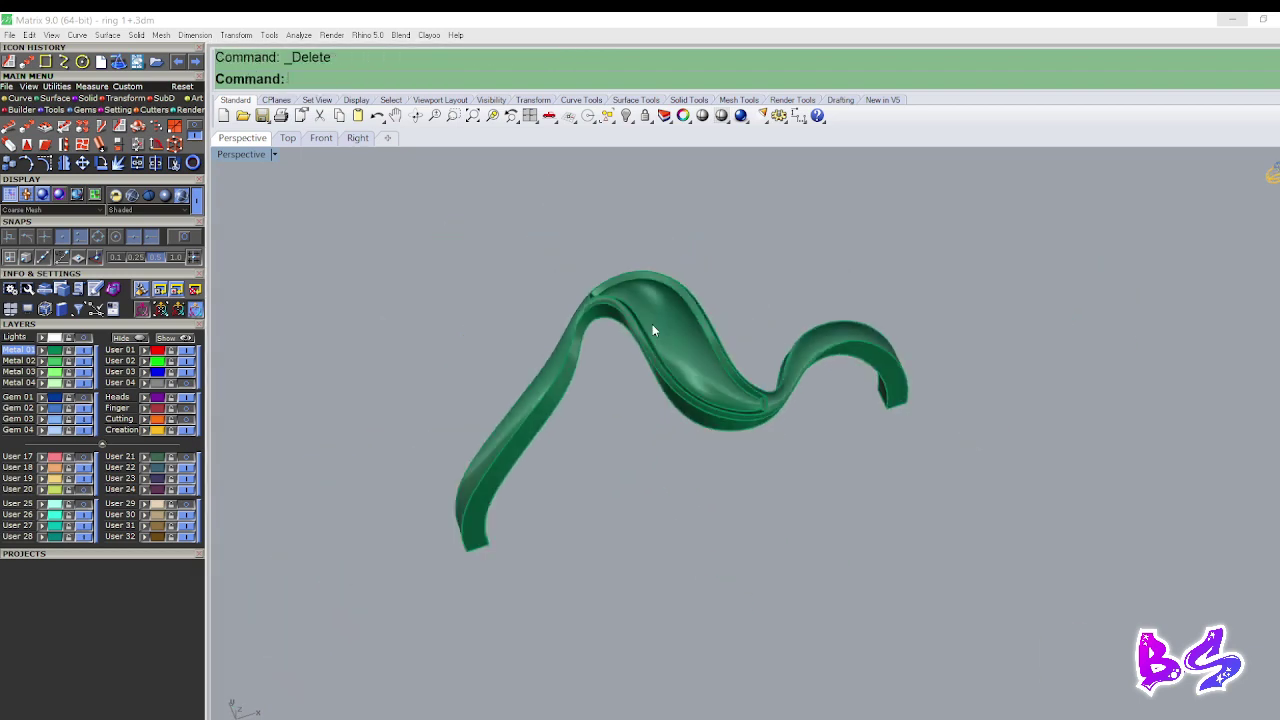
key("ctrl+a")
scroll(575, 339, "up", 3)
key("ctrl+j")
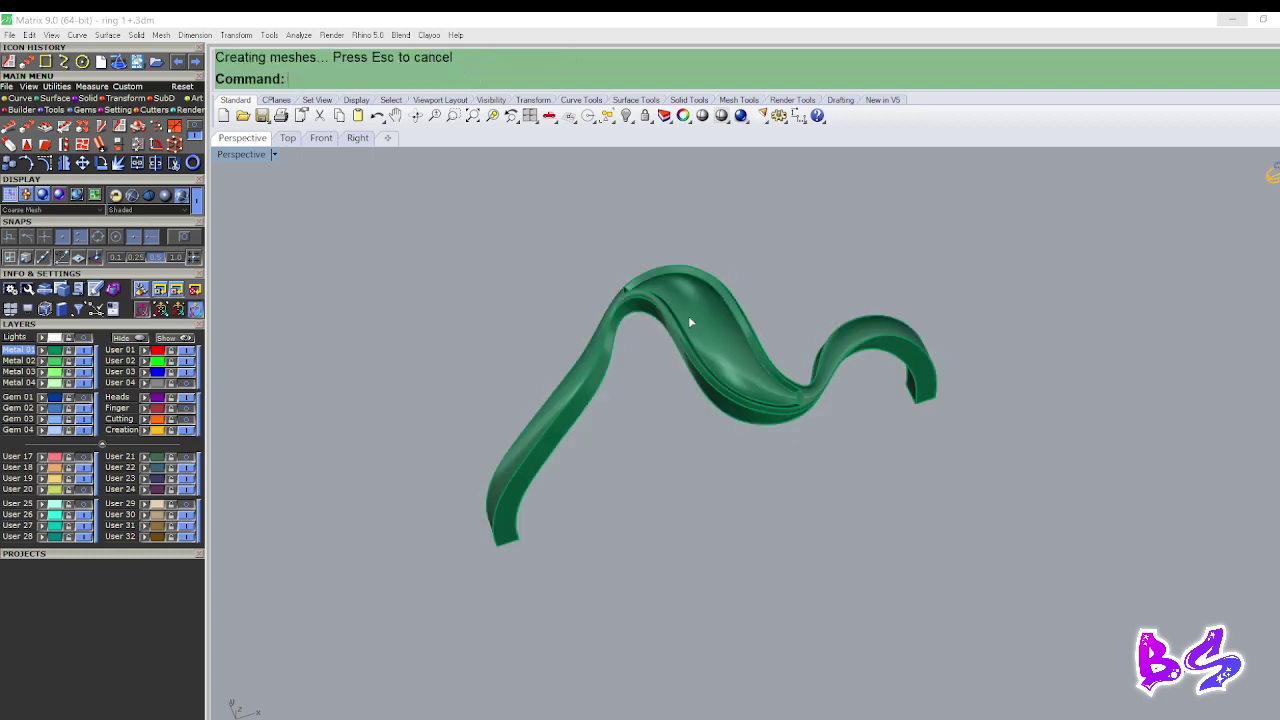
left_click(689, 323)
key("Escape")
Check the joined crossover strand for naked edges.
scroll(725, 340, "up", 5)
left_click(717, 334)
type("N")
key("Return")
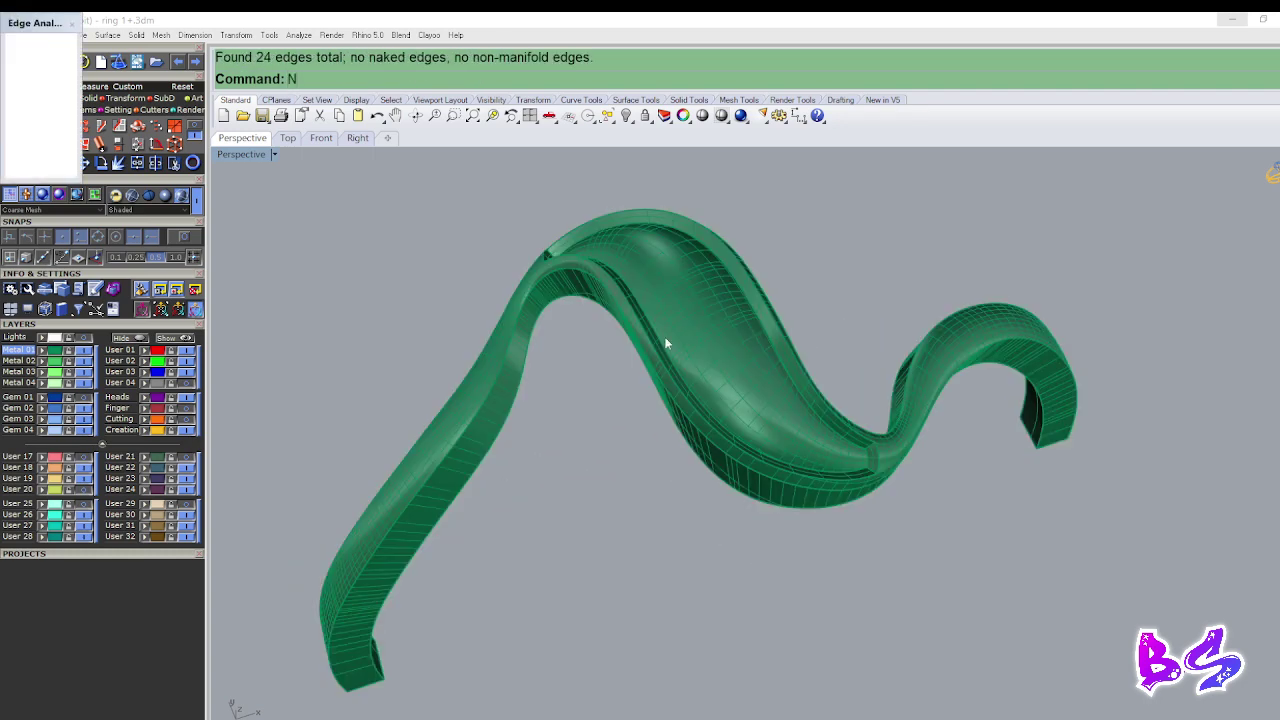
left_click(72, 25)
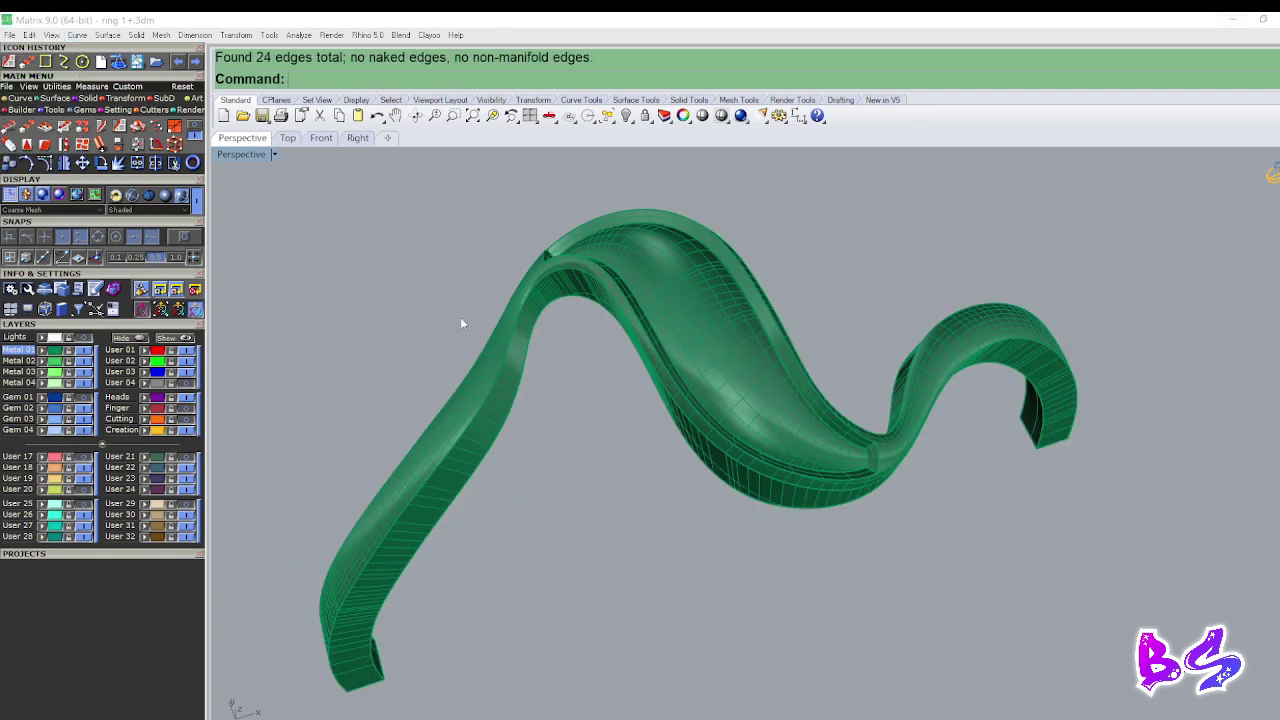
key("Return")
key("Return")
key("Escape")
Show the hidden ring parts.
type("W")
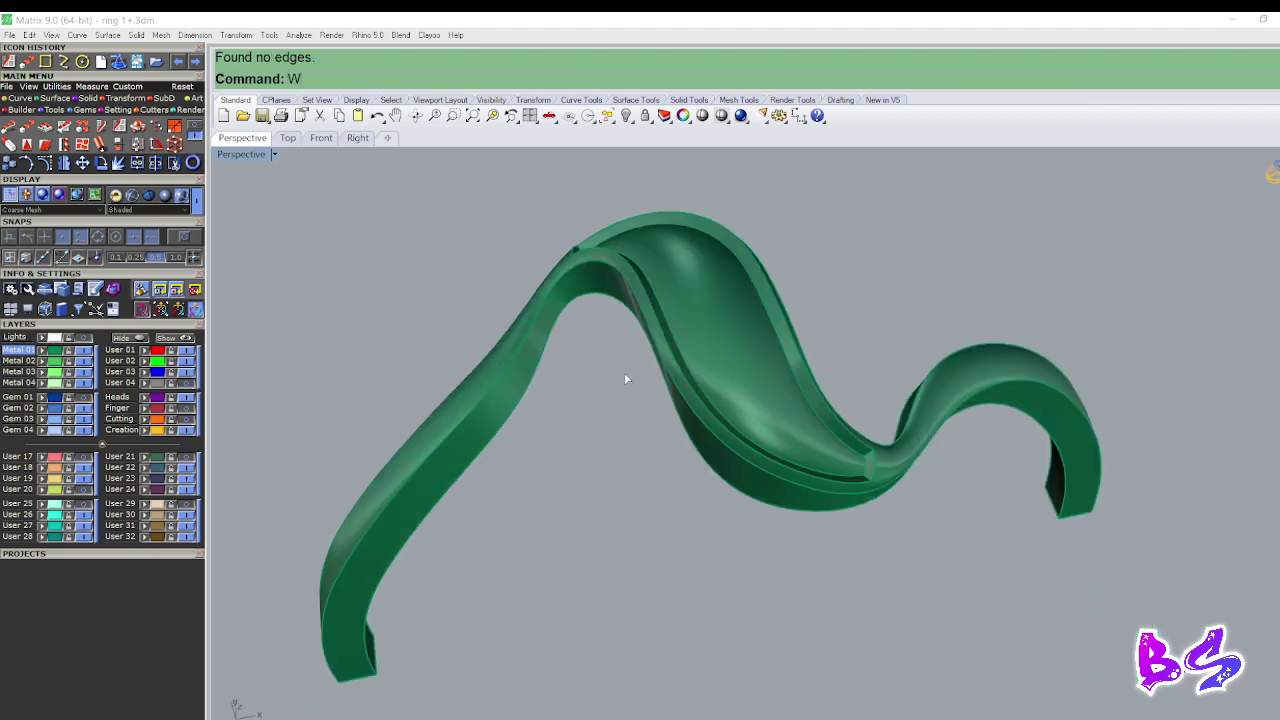
key("Return")
right_click_drag(628, 376, 649, 414)
scroll(578, 397, "down", 4)
scroll(569, 326, "down", 4)
scroll(829, 431, "up", 3)
right_click_drag(829, 431, 714, 402)
Isolate the red side-strand surface by hiding all the other ring parts.
scroll(768, 465, "up", 2)
left_click(700, 403)
left_click(737, 432)
right_click_drag(600, 420, 661, 383)
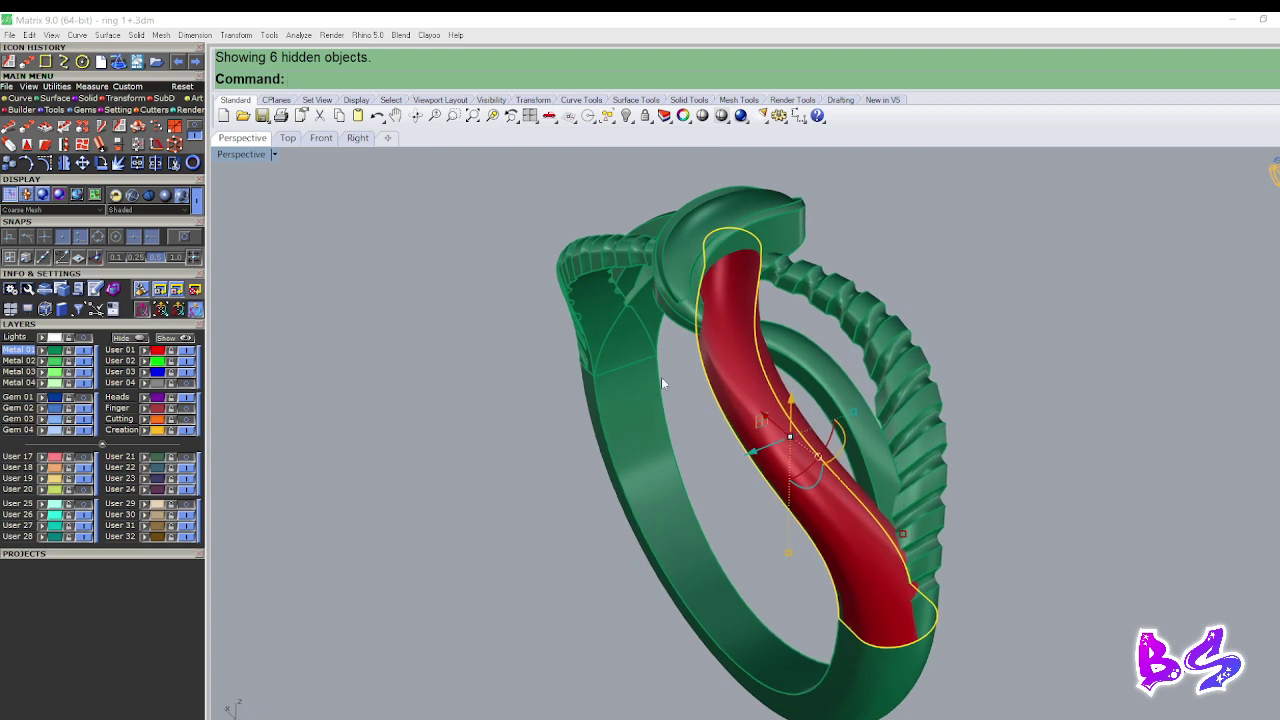
type("h")
key("Return")
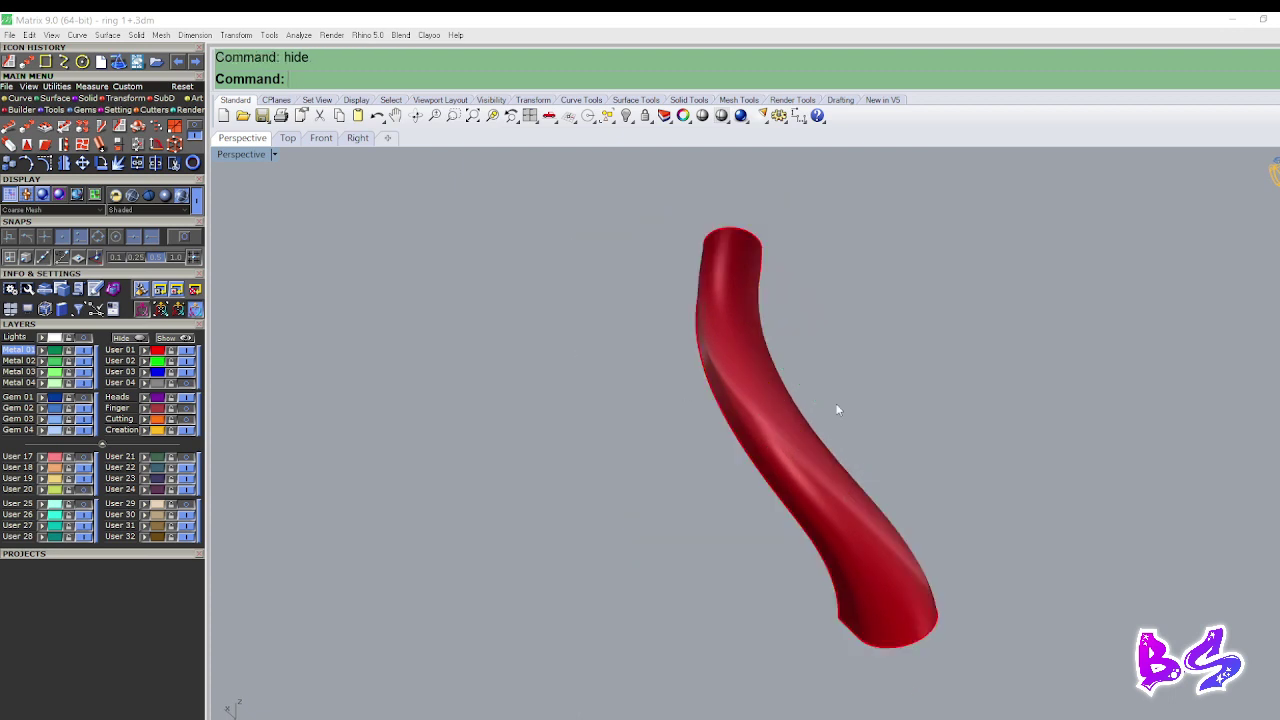
Extract two lengthwise isocurves in the U direction near both long sides of the red surface.
right_click_drag(836, 405, 638, 390)
key("ctrl+F1")
scroll(654, 387, "down", 4)
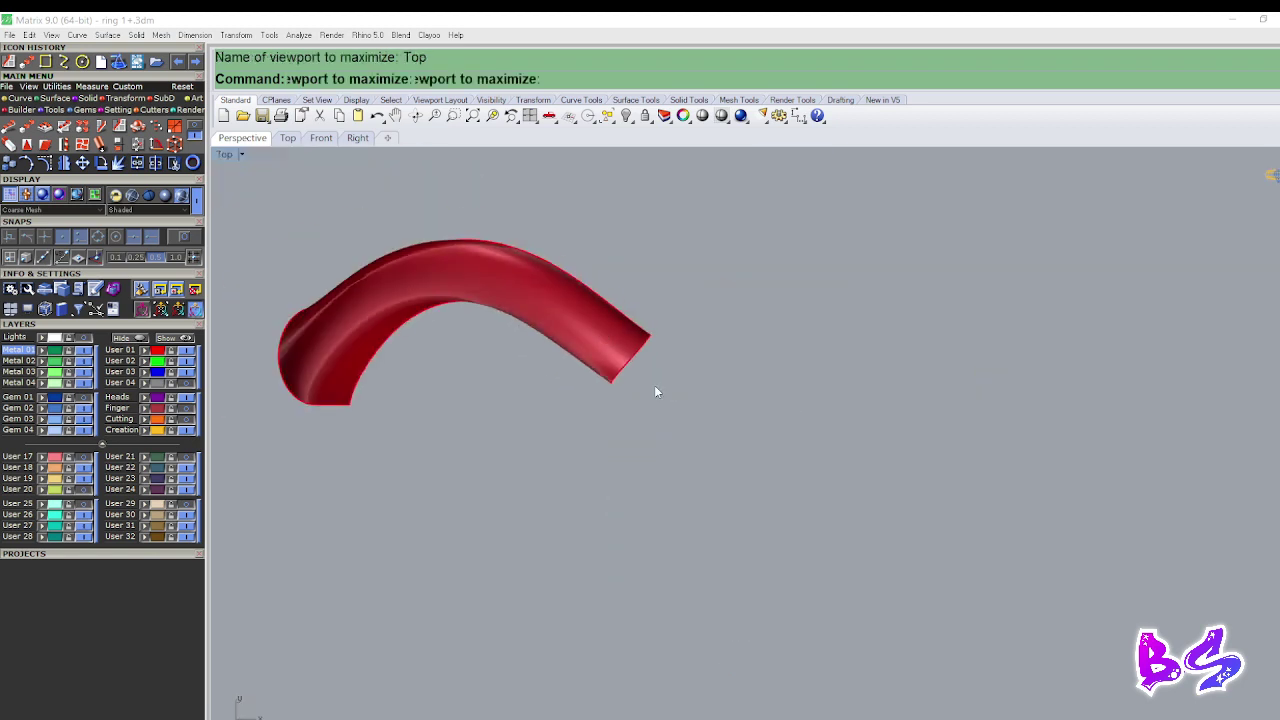
right_click_drag(457, 320, 560, 338)
scroll(458, 344, "up", 4)
right_click_drag(458, 348, 509, 364)
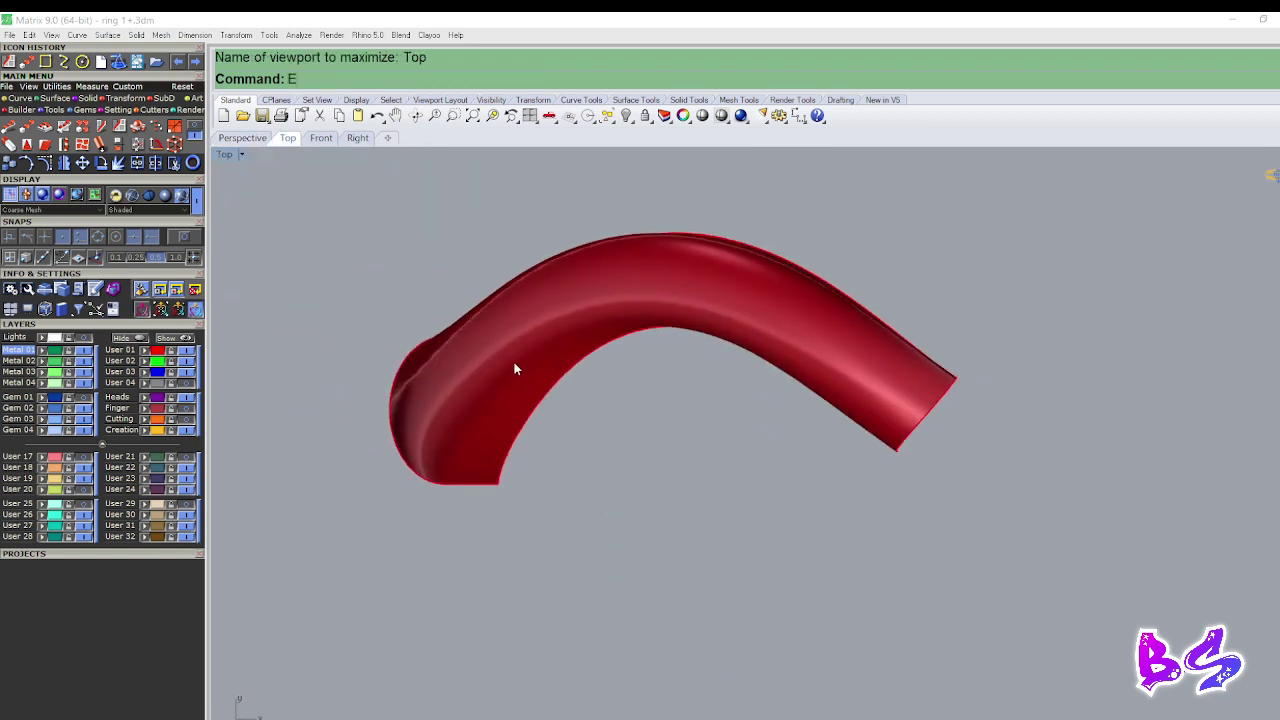
scroll(515, 368, "up", 1)
left_click(578, 335)
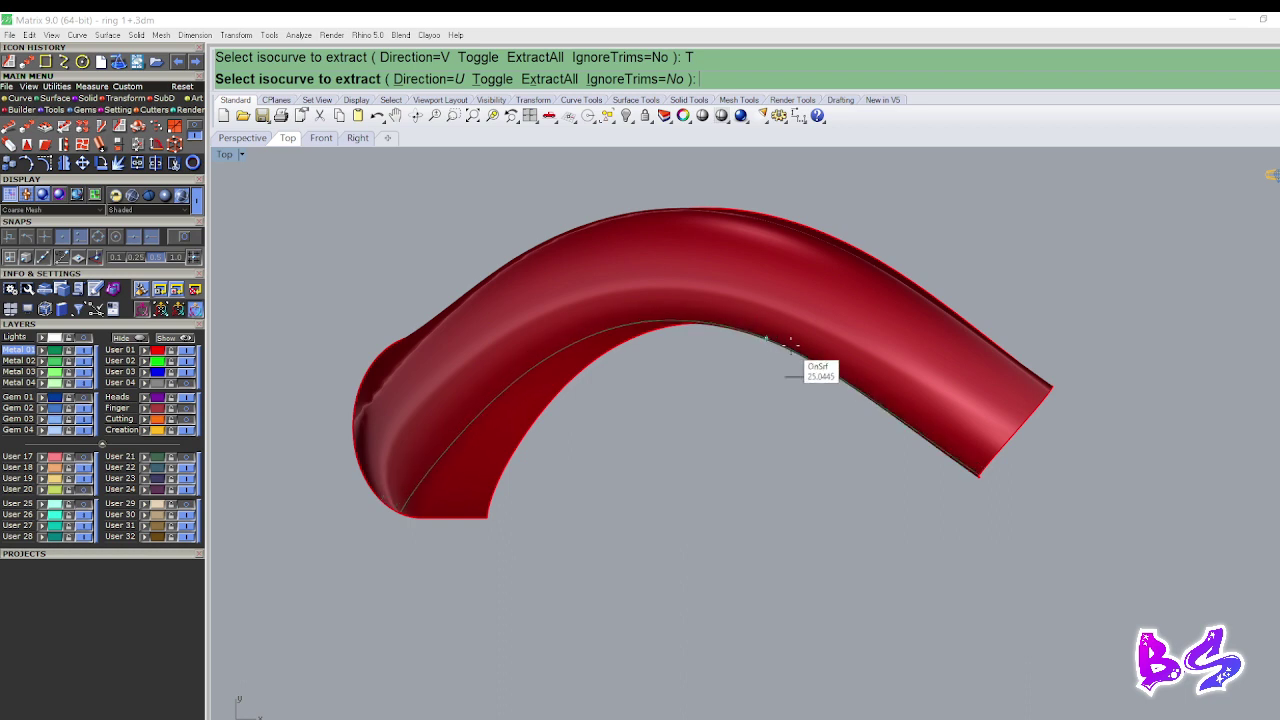
left_click(899, 410)
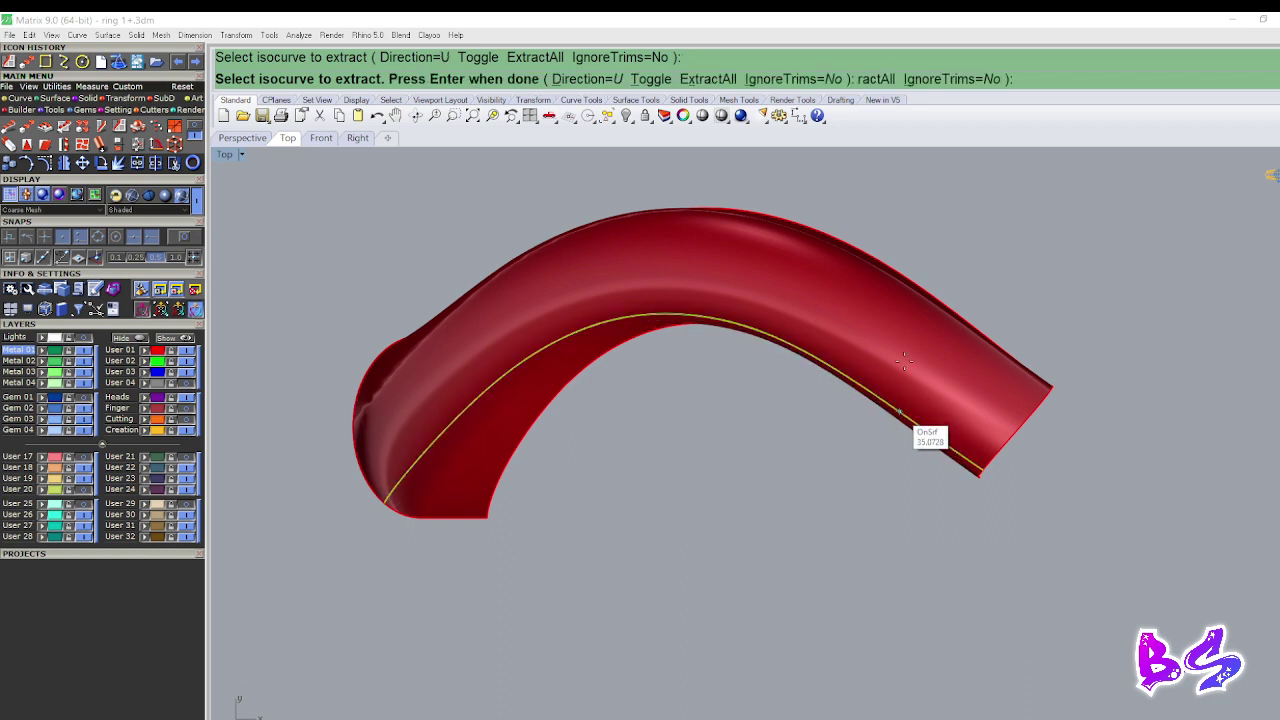
left_click(929, 298)
scroll(775, 328, "down", 4)
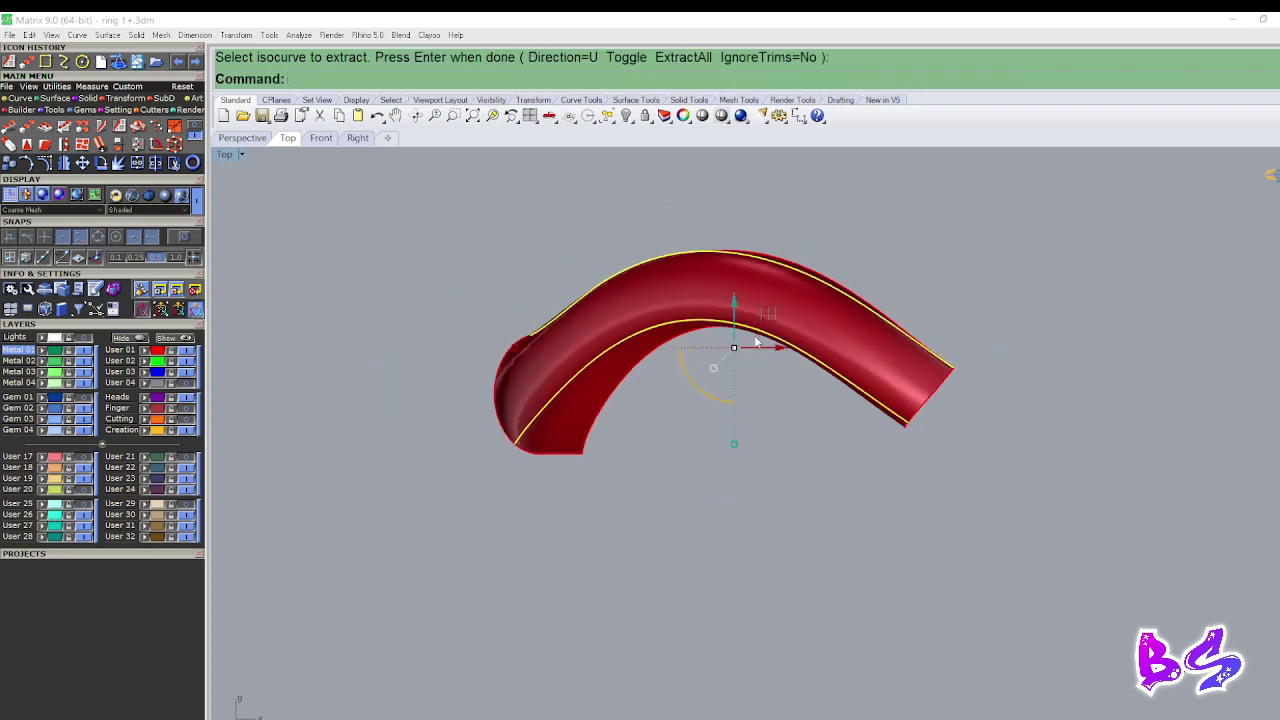
Measure the distance across the red surface between the two extracted curves.
key("ctrl+F4")
key("Escape")
right_click_drag(760, 335, 773, 448)
type("Distance")
key("Return")
scroll(745, 436, "up", 3)
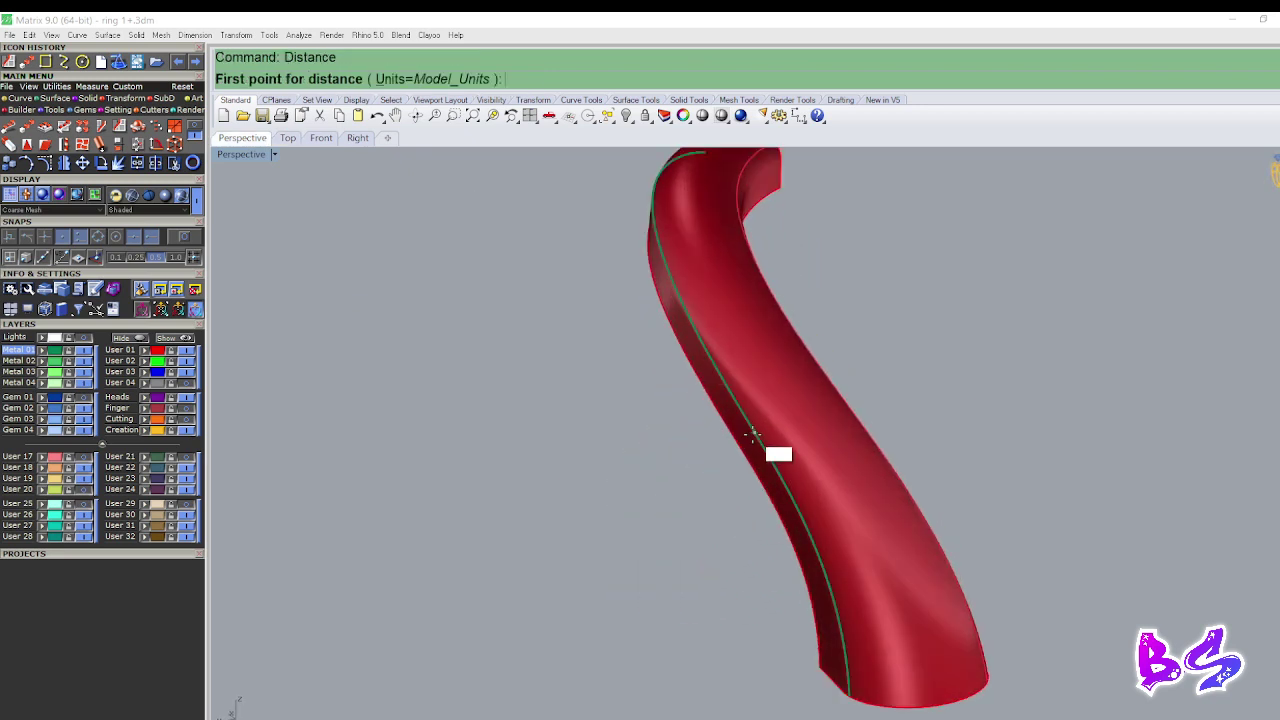
right_click_drag(757, 436, 811, 432)
left_click(816, 430)
scroll(651, 411, "down", 10)
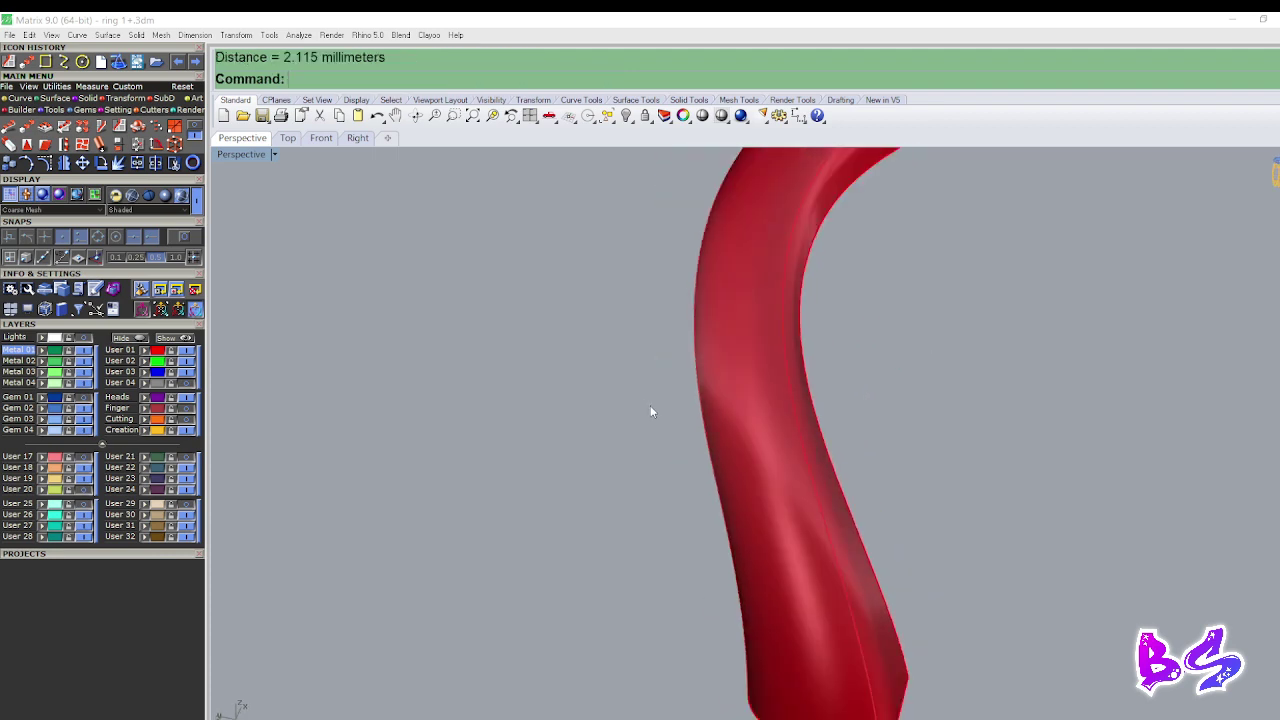
Split the red surface with the two isocurves and delete the side pieces, keeping the central strip.
mouse_move(746, 373)
right_mouse_down()
mouse_move(817, 374)
mouse_move(657, 363)
mouse_move(540, 440)
mouse_move(709, 409)
mouse_move(694, 346)
mouse_move(706, 380)
mouse_move(787, 338)
mouse_move(739, 310)
mouse_move(705, 309)
mouse_move(688, 445)
mouse_move(723, 370)
right_mouse_up()
left_click(723, 370)
scroll(708, 518, "down", 6)
right_click_drag(710, 516, 687, 468)
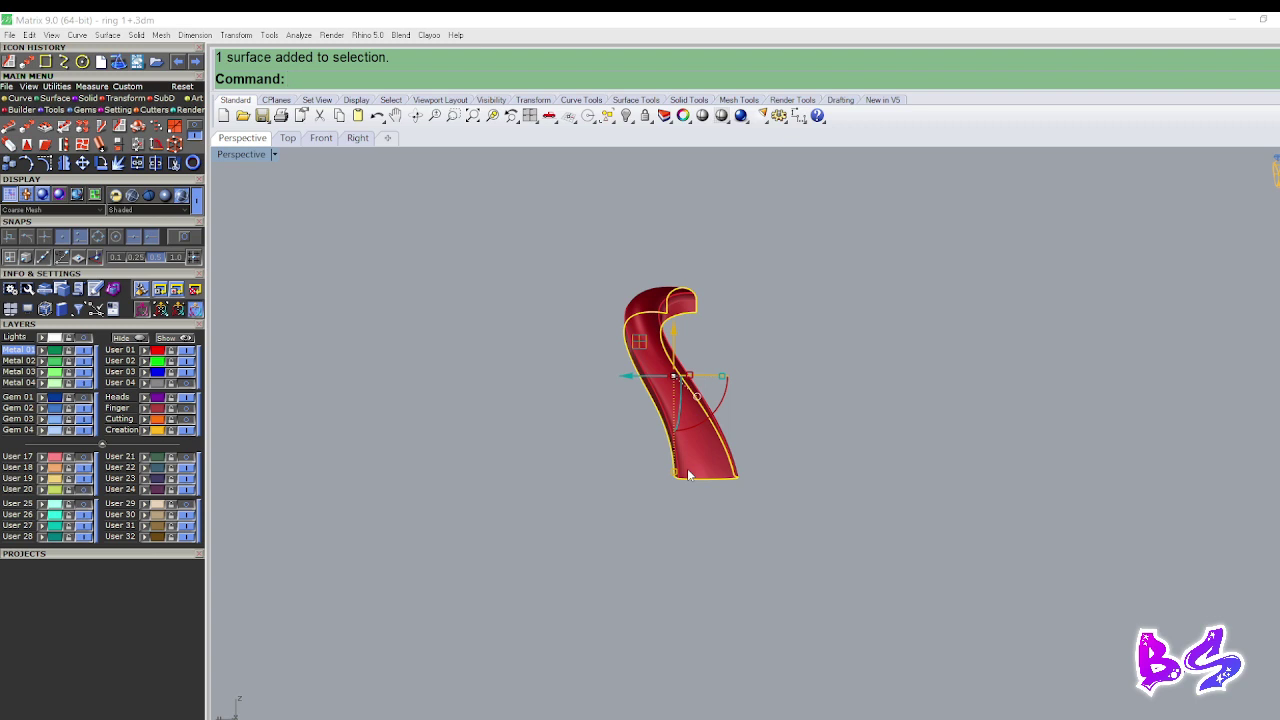
type("s")
key("Return")
left_click_drag(812, 371, 666, 437)
right_click(666, 437)
scroll(697, 440, "up", 7)
left_click(699, 441, "ctrl")
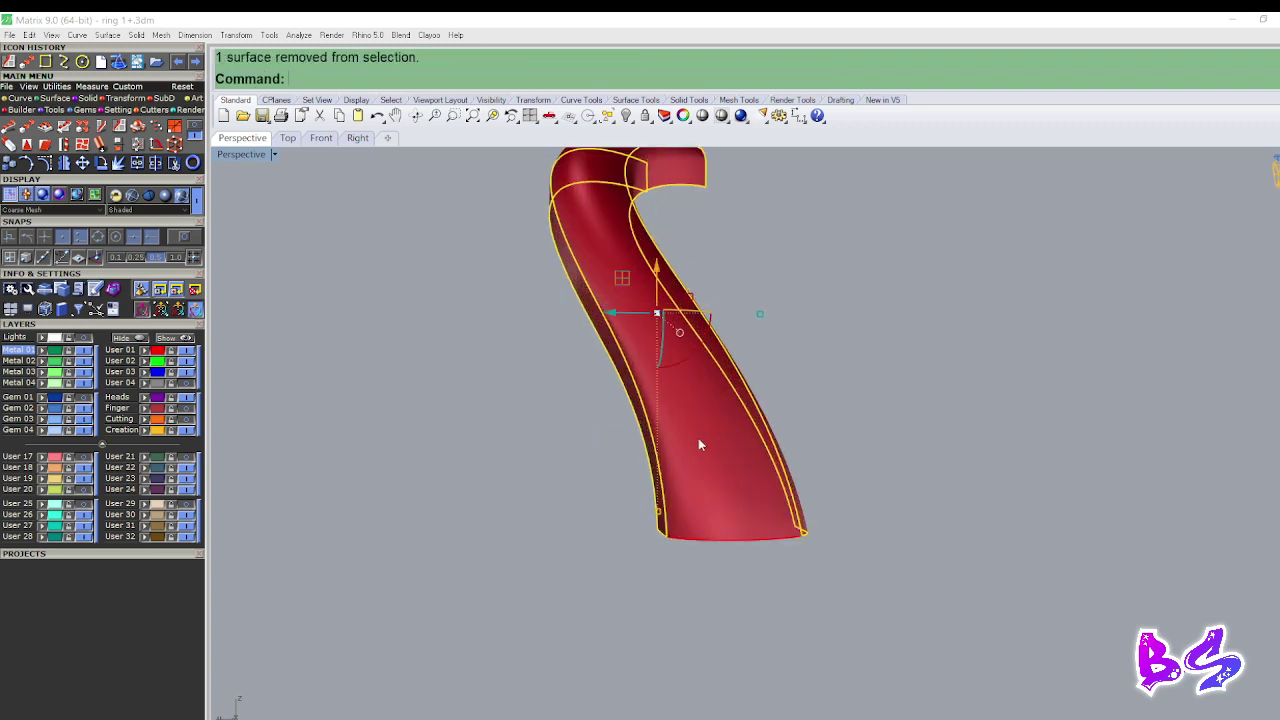
key("Delete")
right_click_drag(698, 441, 686, 455)
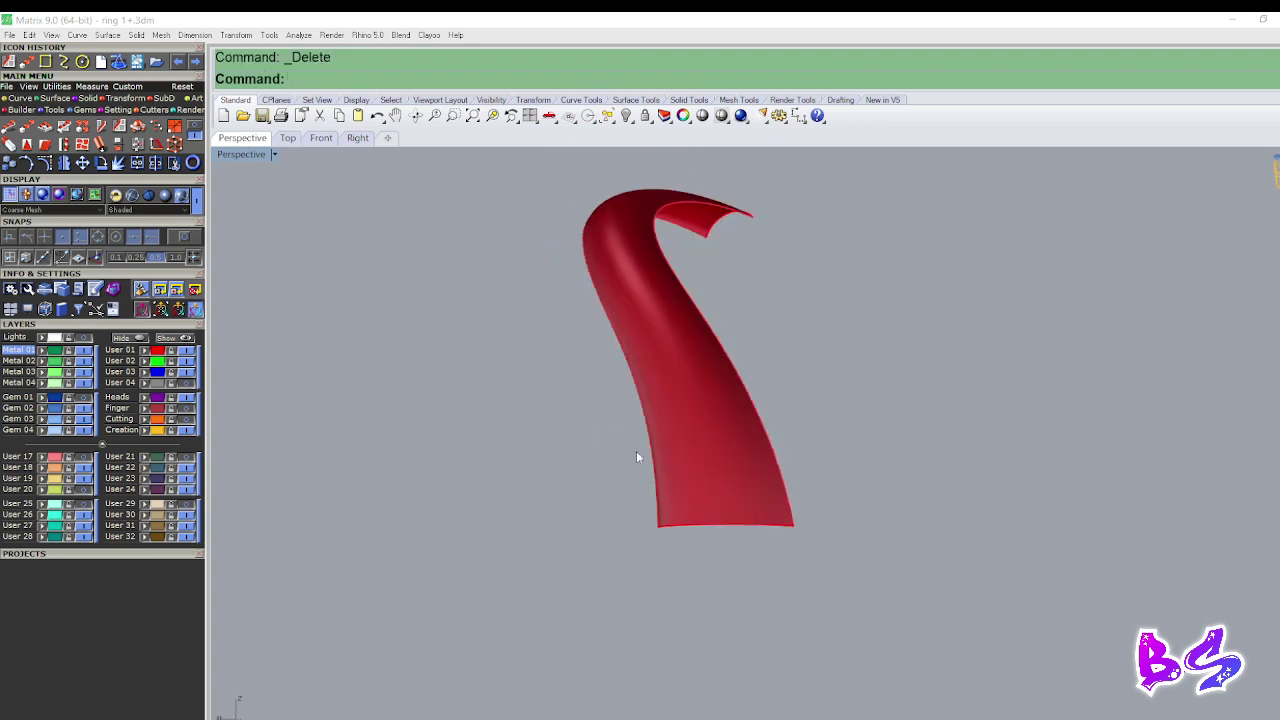
Offset the lower end edge and one long edge of the red strip 0.3 mm inward on the surface.
type("o")
key("Return")
scroll(726, 550, "up", 2)
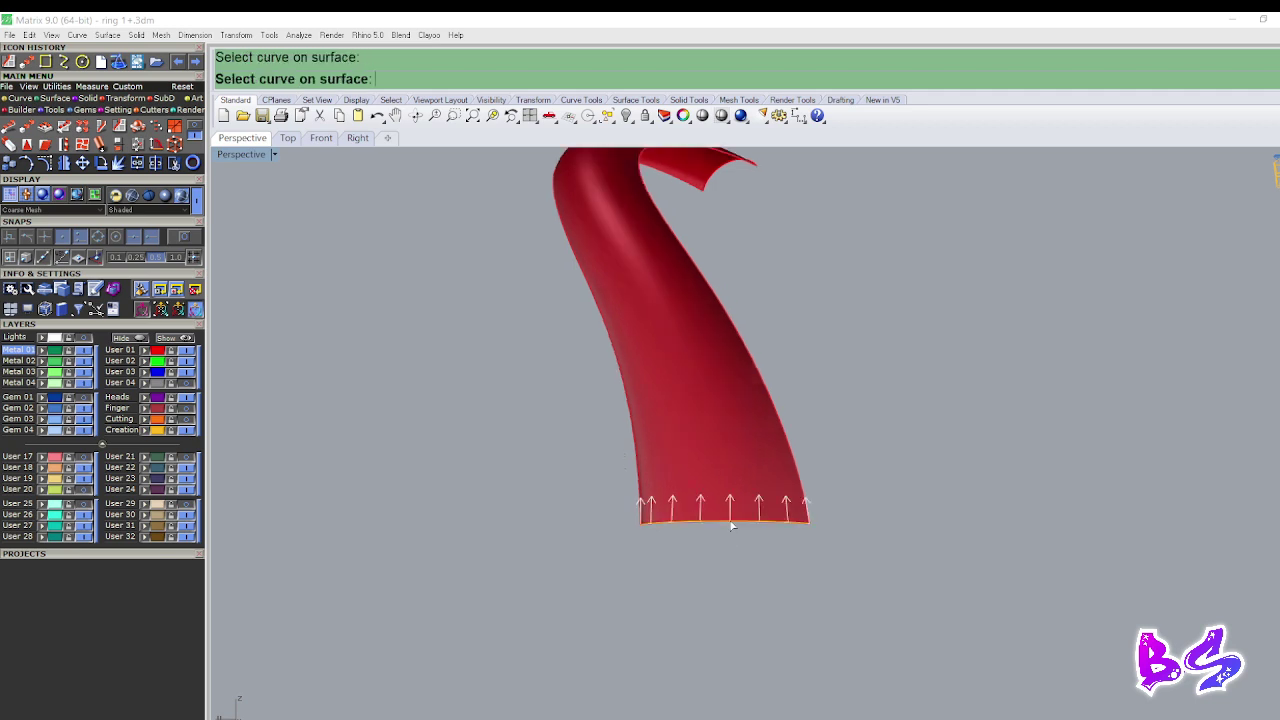
right_click_drag(731, 525, 697, 566)
right_click(697, 566)
scroll(743, 531, "down", 3)
right_click(720, 473)
right_click_drag(743, 531, 726, 494)
left_click(747, 447)
left_click(793, 478)
key("Return")
key("Return")
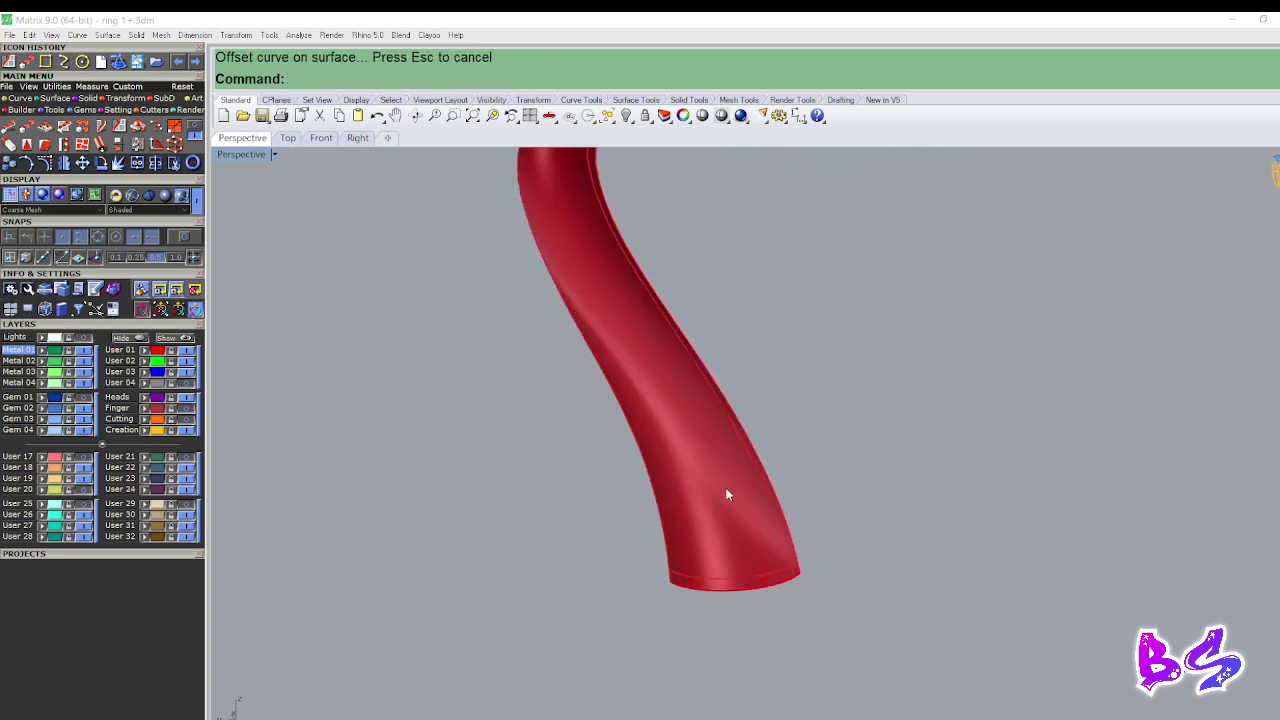
key("ctrl+alt+h")
right_click_drag(659, 524, 629, 486)
key("ctrl+z")
Offset the other long edge of the red strip 0.3 mm inward with OffsetCrvOnSrf.
type("OffsetCrvOnSrf")
key("Return")
scroll(638, 480, "up", 2)
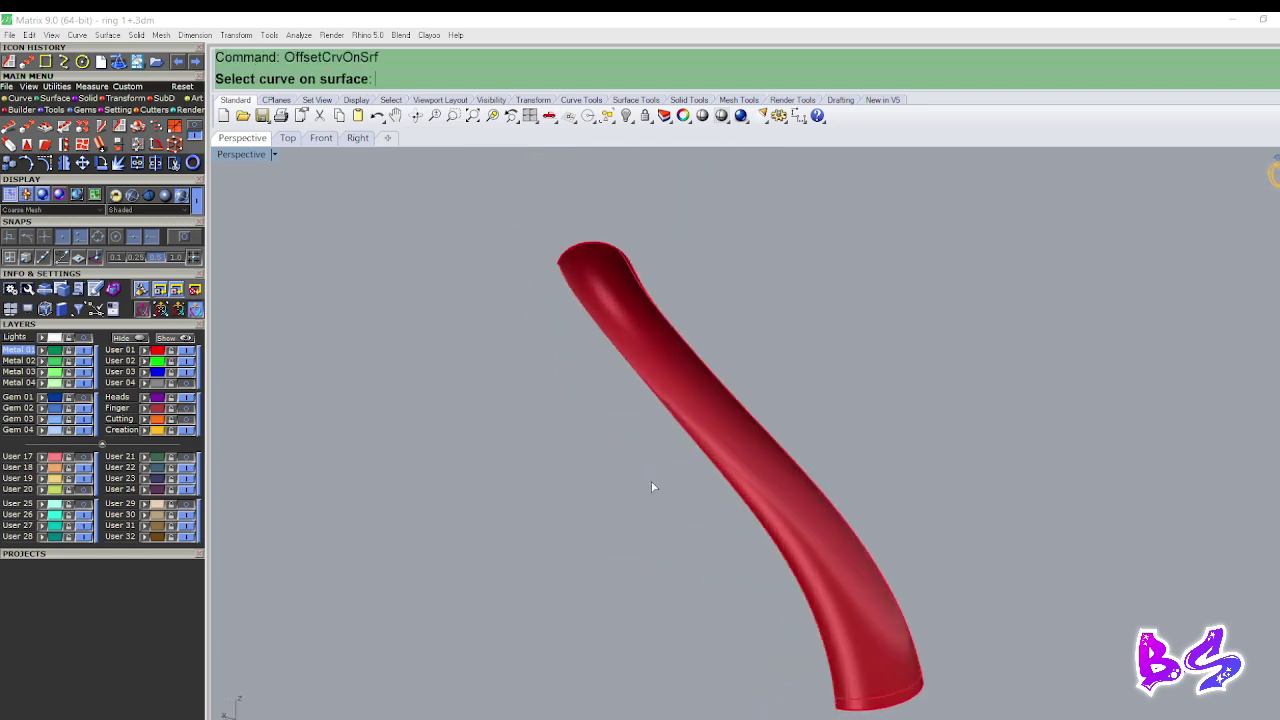
left_click(694, 440)
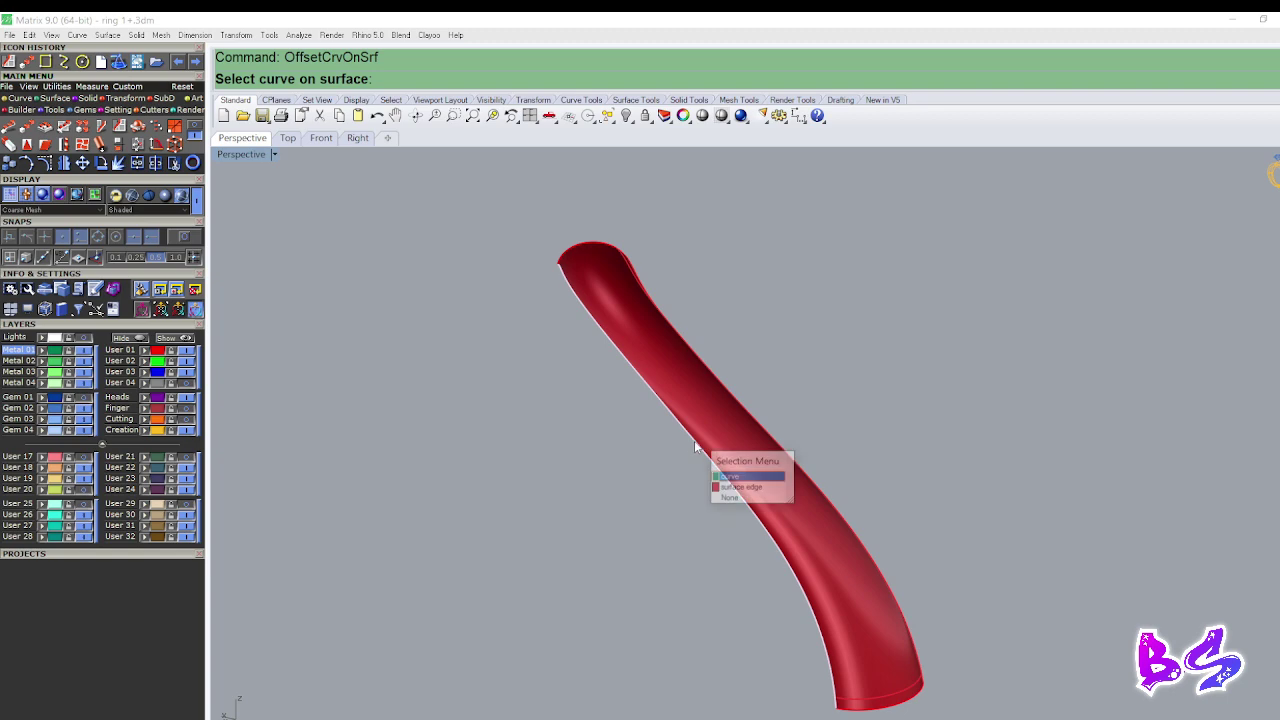
left_click(735, 489)
key("Return")
Show the hidden ring parts to examine where the red strip meets the crossover strand, and hide them again.
right_click_drag(674, 497, 673, 283)
type("sh")
key("Return")
key("ctrl+F1")
key("ctrl+F4")
key("ctrl+z")
key("ctrl+alt+h")
left_click(666, 257)
right_click(663, 256)
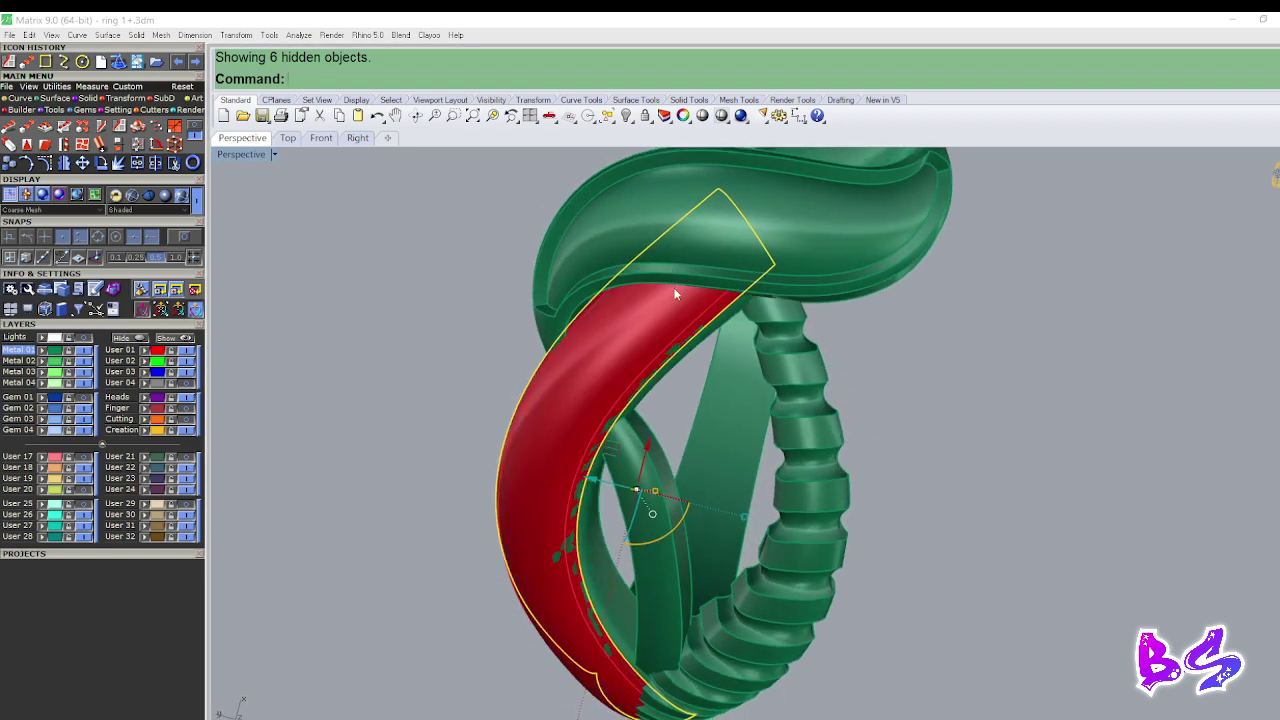
key("ctrl+z")
right_click_drag(736, 335, 709, 308)
left_click(775, 346)
right_click_drag(775, 346, 840, 376)
scroll(722, 354, "down", 4)
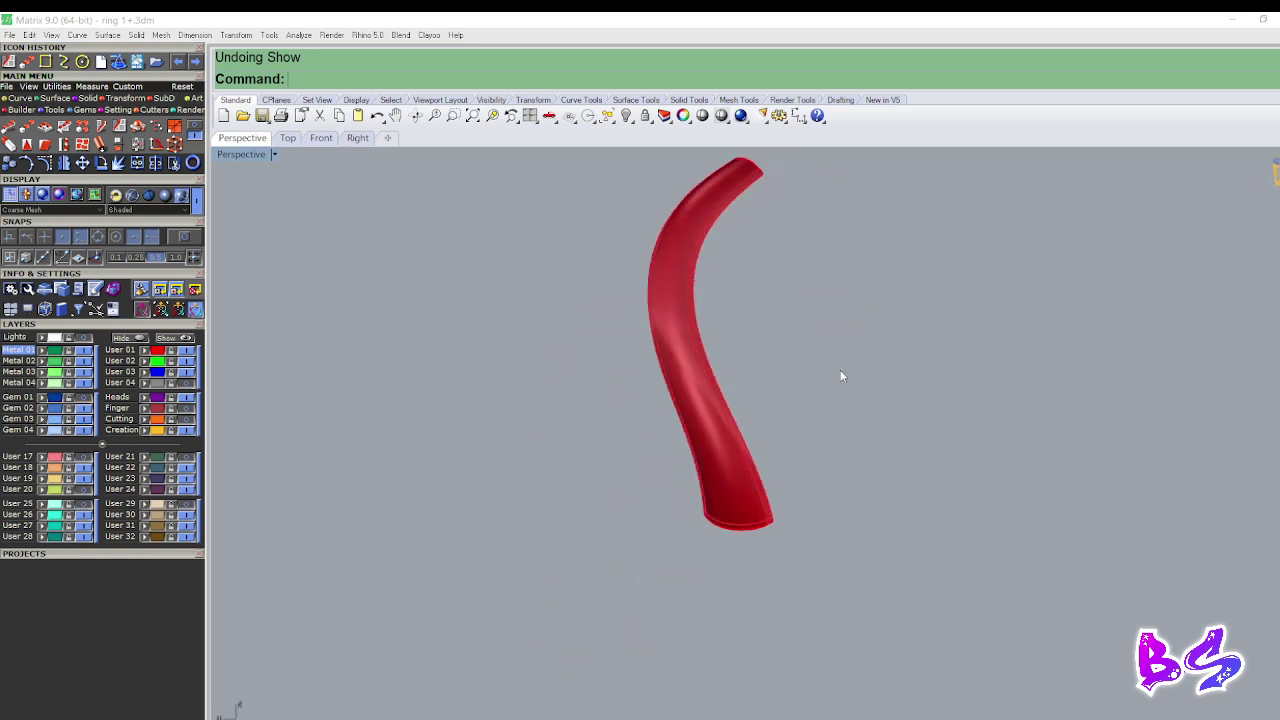
Try to split the red strip with the three offset curves.
scroll(712, 472, "up", 2)
left_click(712, 472)
scroll(588, 523, "down", 4)
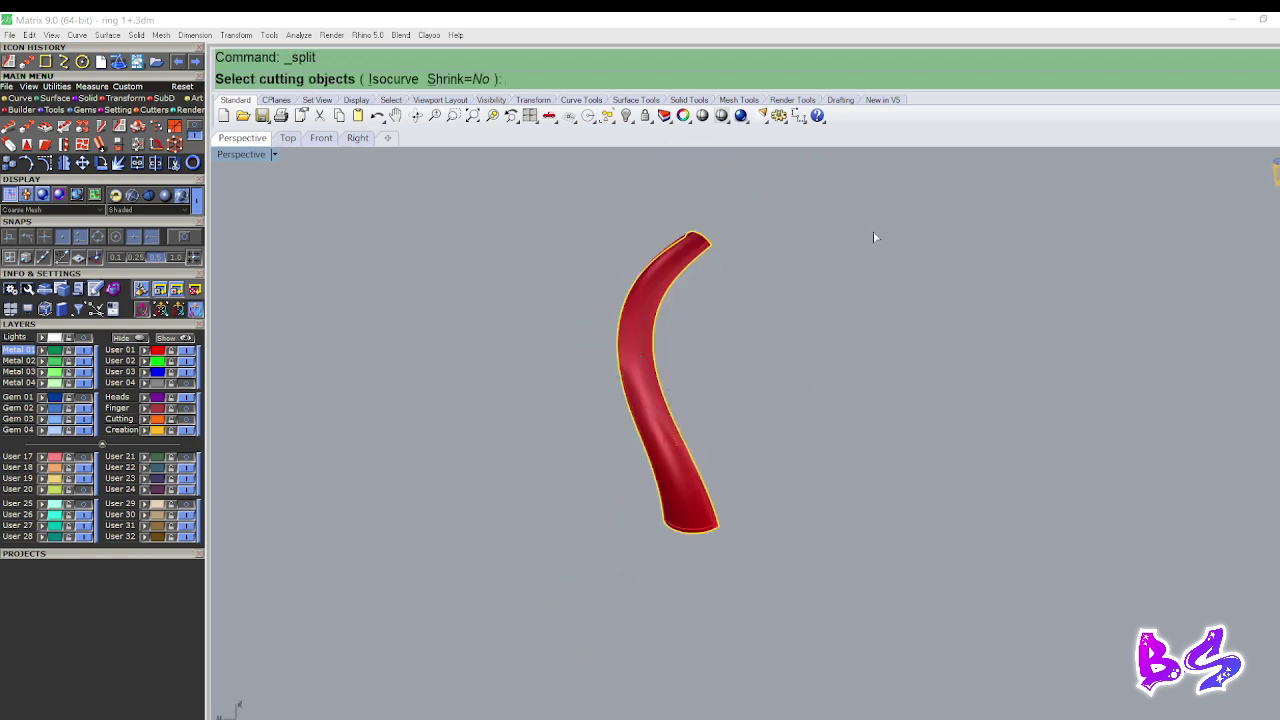
left_click(642, 402)
right_click(665, 349)
scroll(665, 349, "up", 3)
right_click_drag(665, 349, 698, 327)
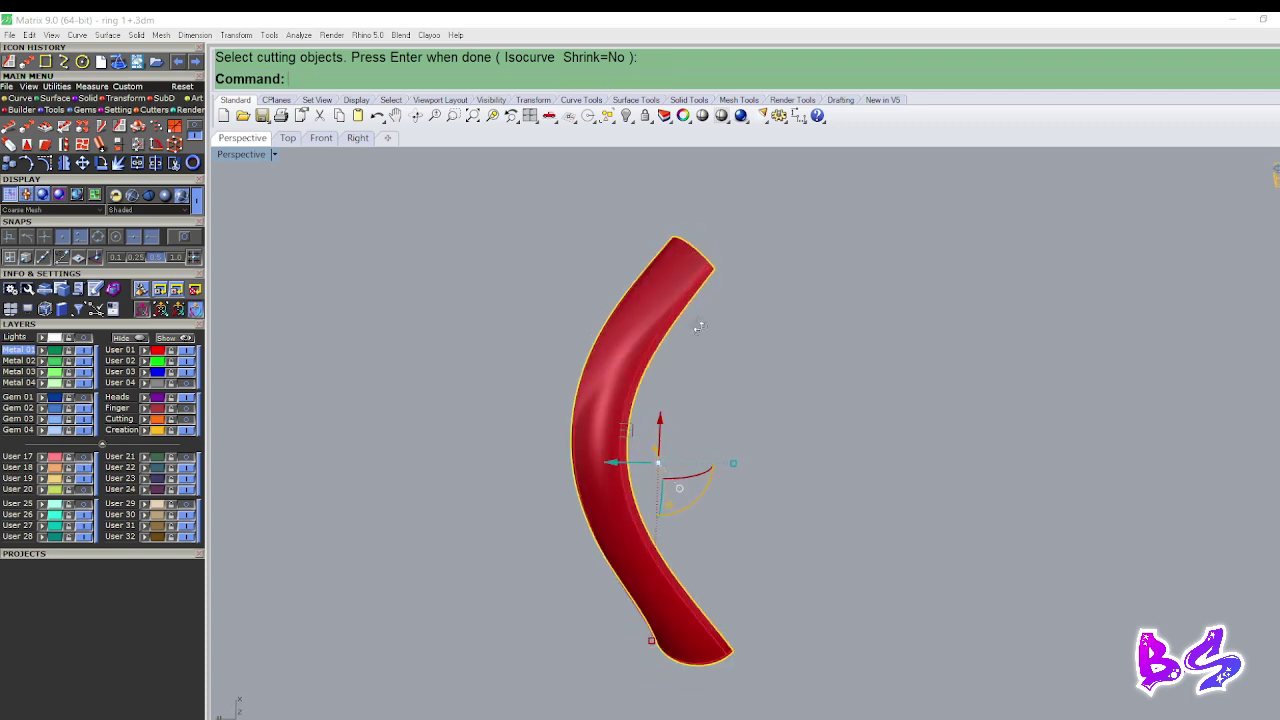
Offset the upper end edge of the red strip 0.3 mm inward on the surface.
type("o")
key("Return")
left_click(681, 250)
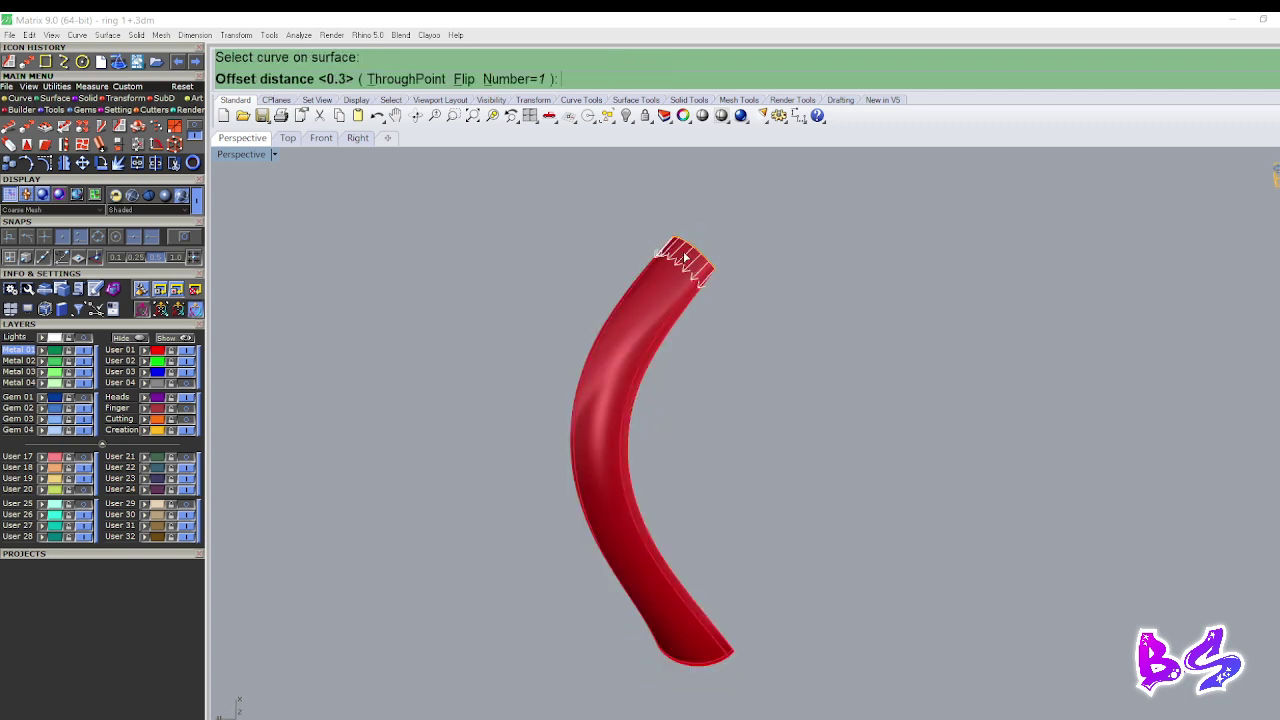
right_click(714, 284)
Split the red strip with the four offset curves and delete the outer rim, keeping the inner surface.
scroll(710, 296, "down", 3)
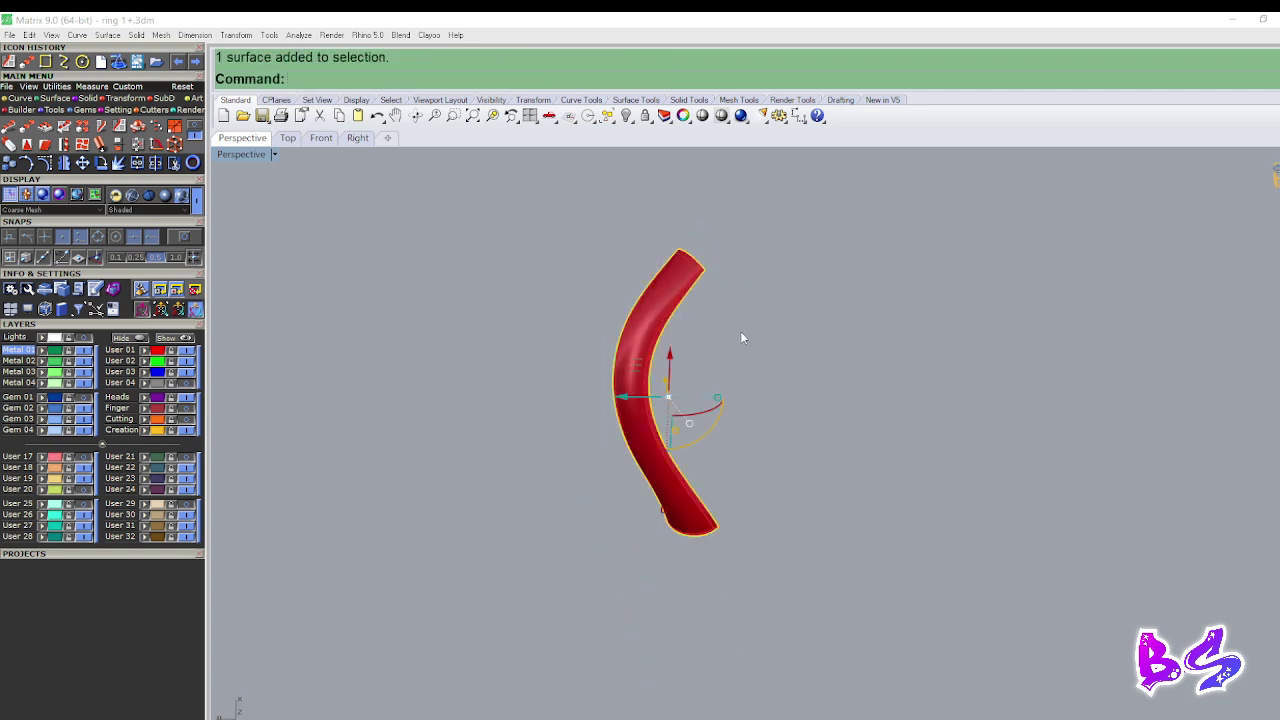
left_click_drag(788, 291, 672, 425)
key("Return")
scroll(628, 412, "up", 5)
left_click(627, 410, "ctrl")
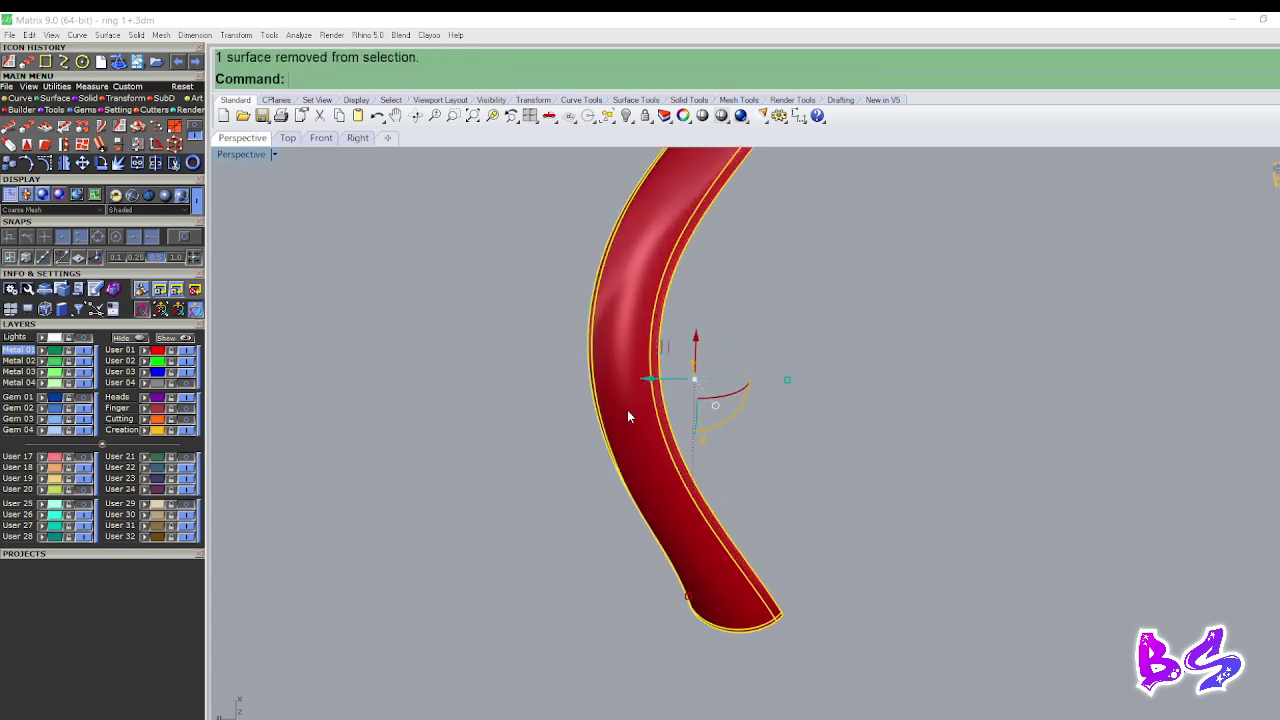
key("Delete")
Select all the remaining curves with SelCrv and delete them.
type("SelCrv")
key("Return")
scroll(651, 424, "down", 3)
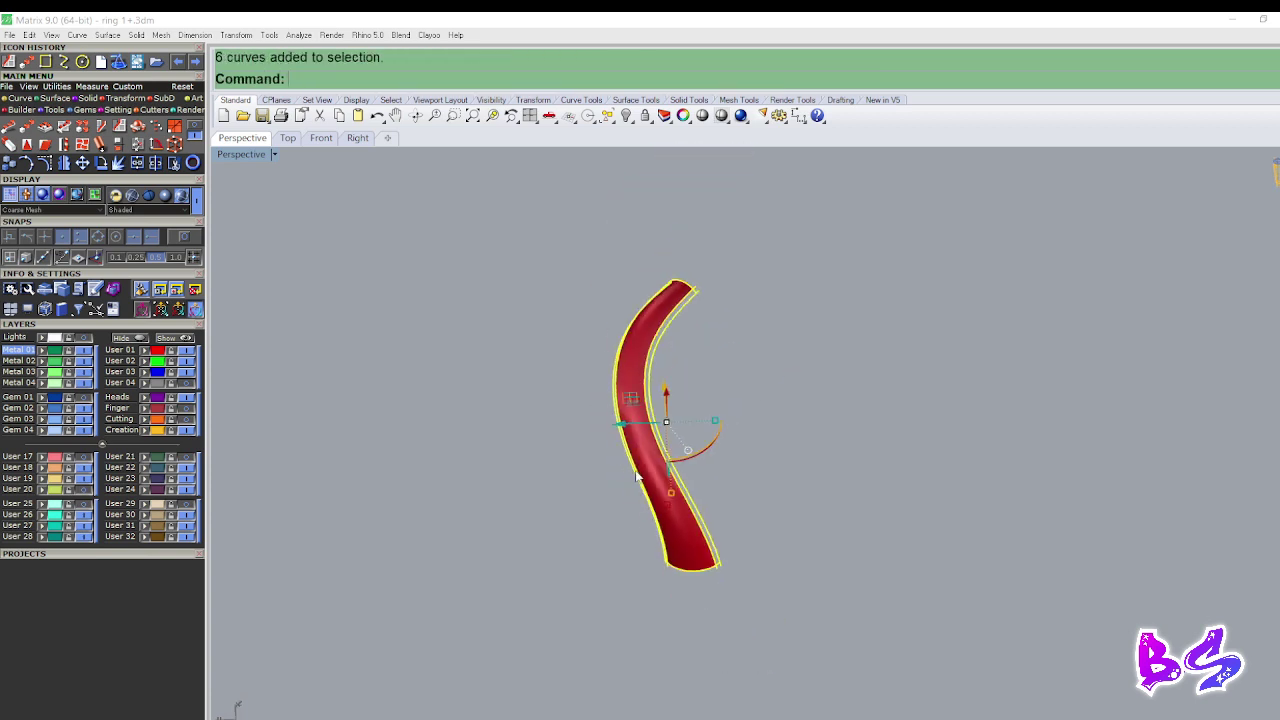
key("Delete")
Duplicate the border of the trimmed red surface.
right_click_drag(701, 453, 699, 441)
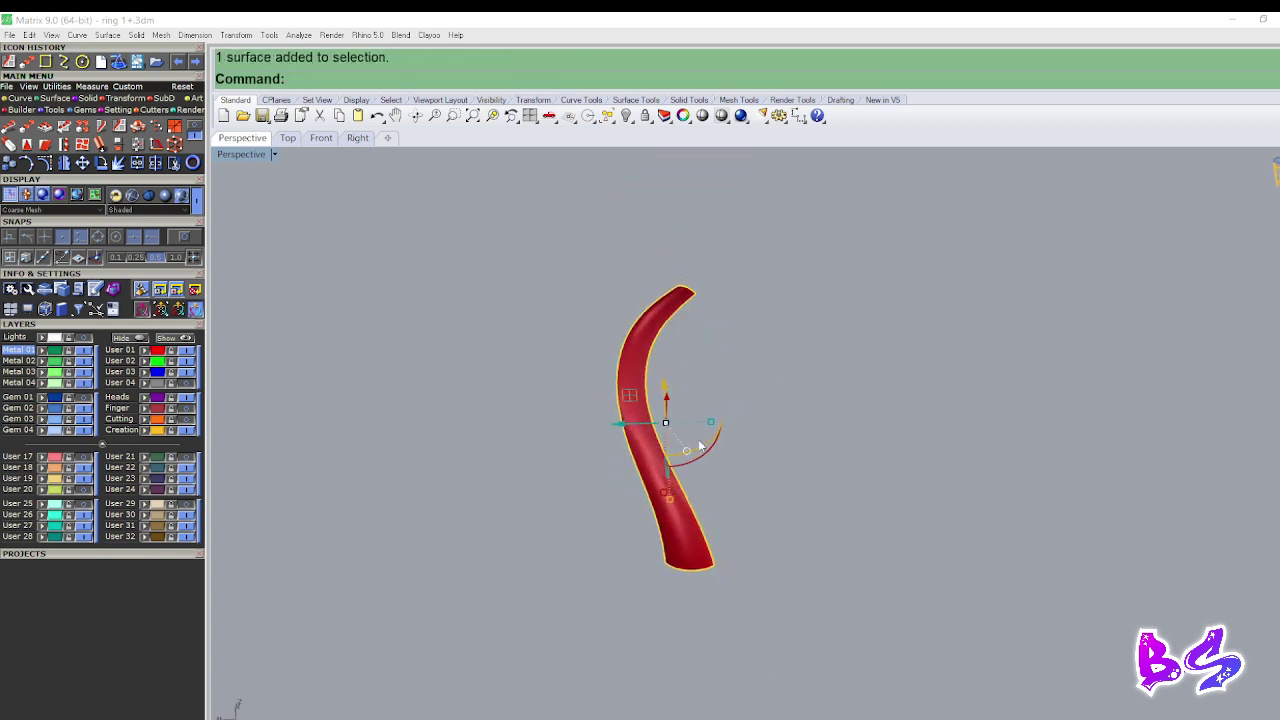
scroll(671, 459, "up", 4)
key("Escape")
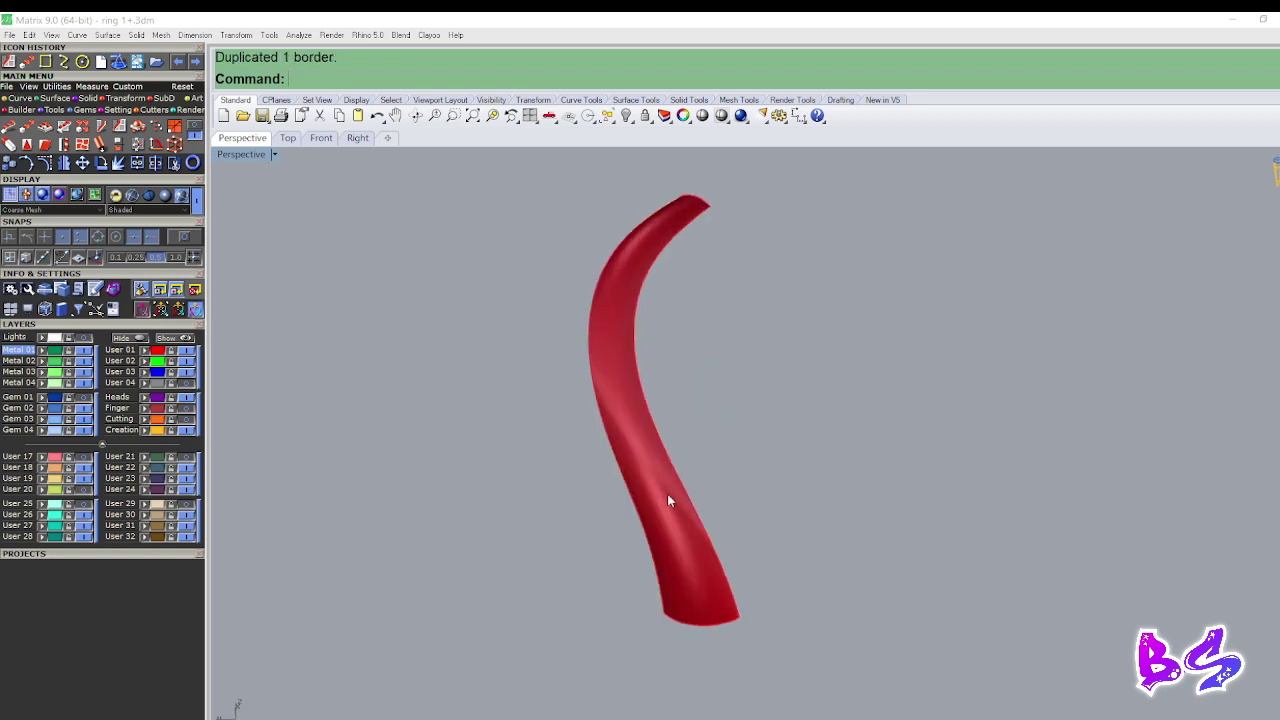
Delete the trimmed red surface, leaving its duplicated border curve, and show the hidden ring parts.
left_click(667, 493)
key("Delete")
mouse_move(667, 493)
right_mouse_down()
mouse_move(658, 464)
mouse_move(685, 489)
mouse_move(654, 457)
mouse_move(665, 438)
mouse_move(677, 494)
mouse_move(702, 454)
mouse_move(631, 474)
mouse_move(620, 528)
mouse_move(678, 516)
mouse_move(688, 560)
mouse_move(682, 510)
mouse_move(659, 512)
right_mouse_up()
type("sh")
key("Return")
Isolate the plain side strand with its border curve by inverting the selection and hiding all other objects.
left_click(643, 477)
left_click(670, 463)
scroll(686, 522, "up", 4)
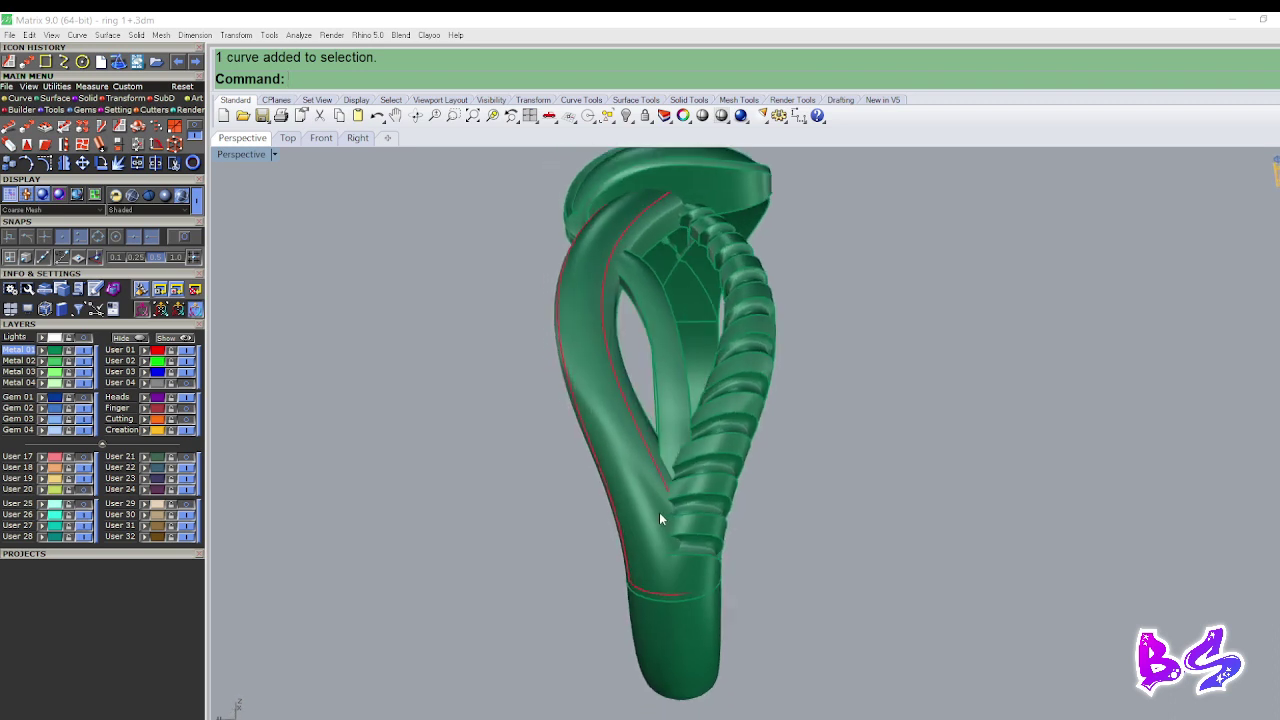
scroll(666, 505, "up", 3)
left_click(706, 490)
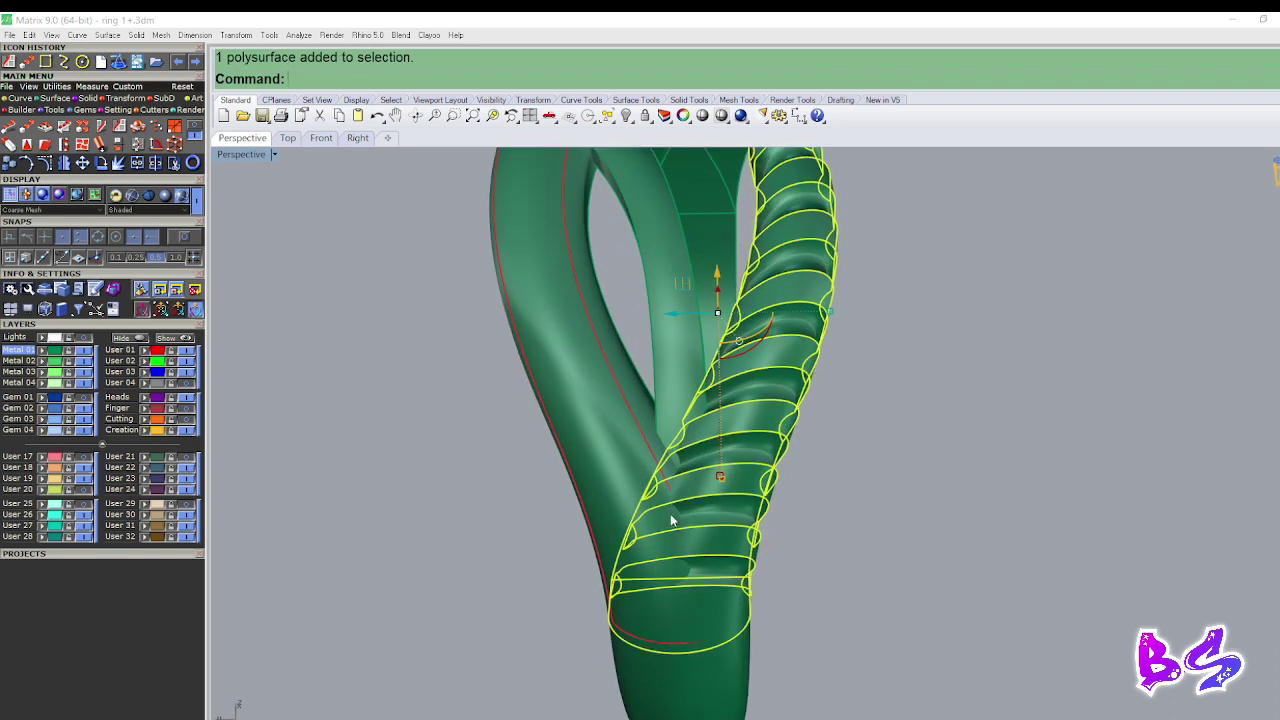
key("Escape")
left_click(662, 469)
left_click(602, 434, "shift")
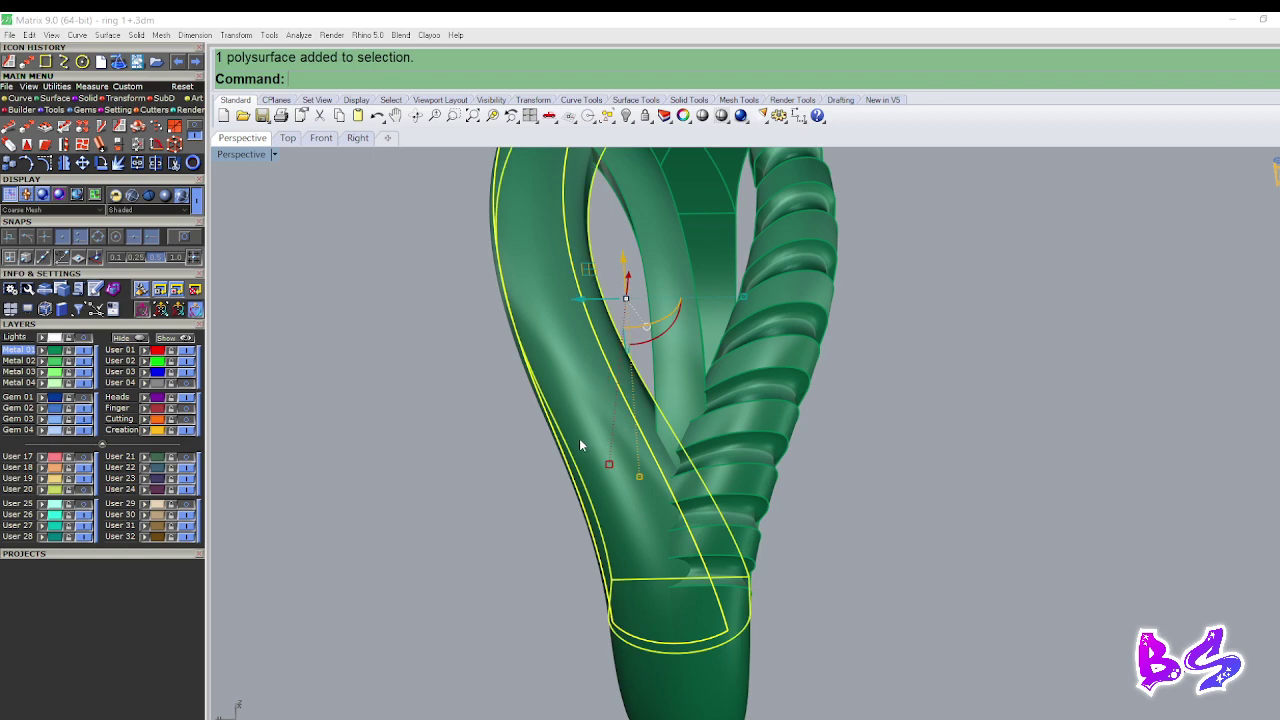
right_click_drag(579, 442, 666, 494)
type("invert")
key("Return")
type("hide")
key("Return")
left_click(668, 472)
key("Escape")
Cap the open ends of the isolated side strand.
scroll(695, 457, "down", 5)
scroll(612, 304, "up", 5)
right_click_drag(612, 310, 586, 386)
left_click(557, 348)
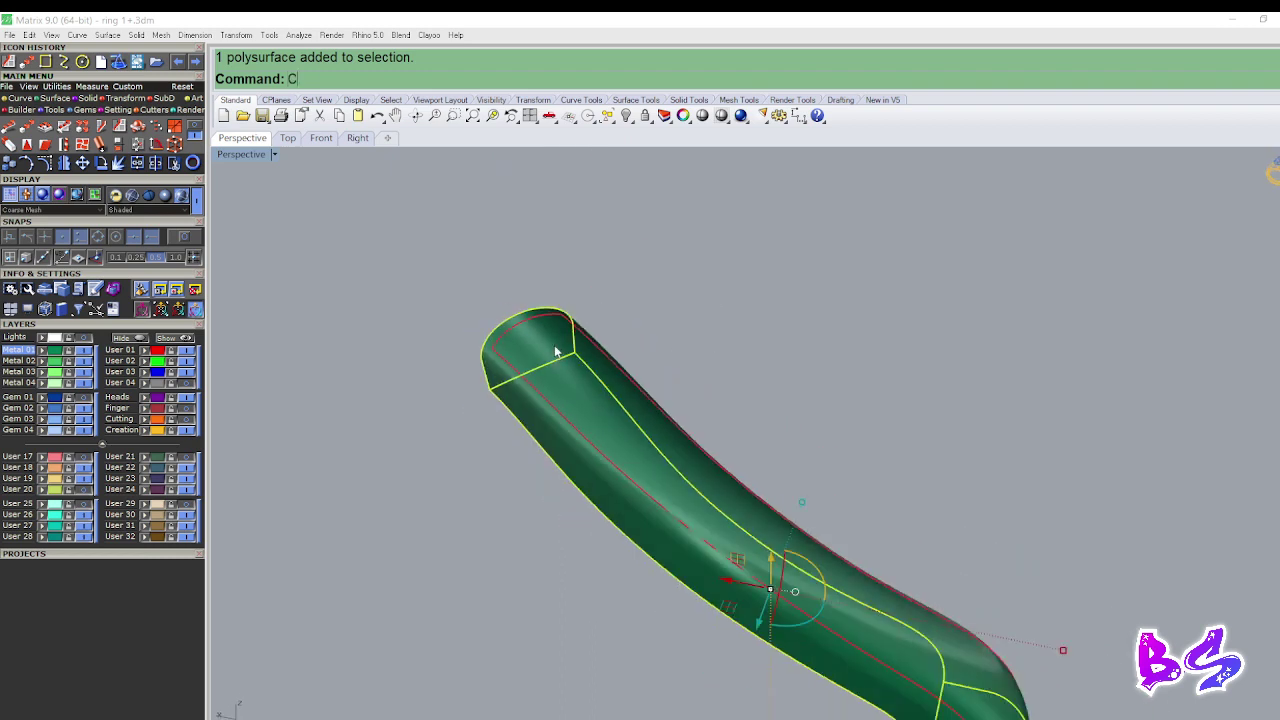
type("Cap")
key("Return")
right_click_drag(503, 343, 613, 380)
left_click(482, 274)
left_click(615, 382)
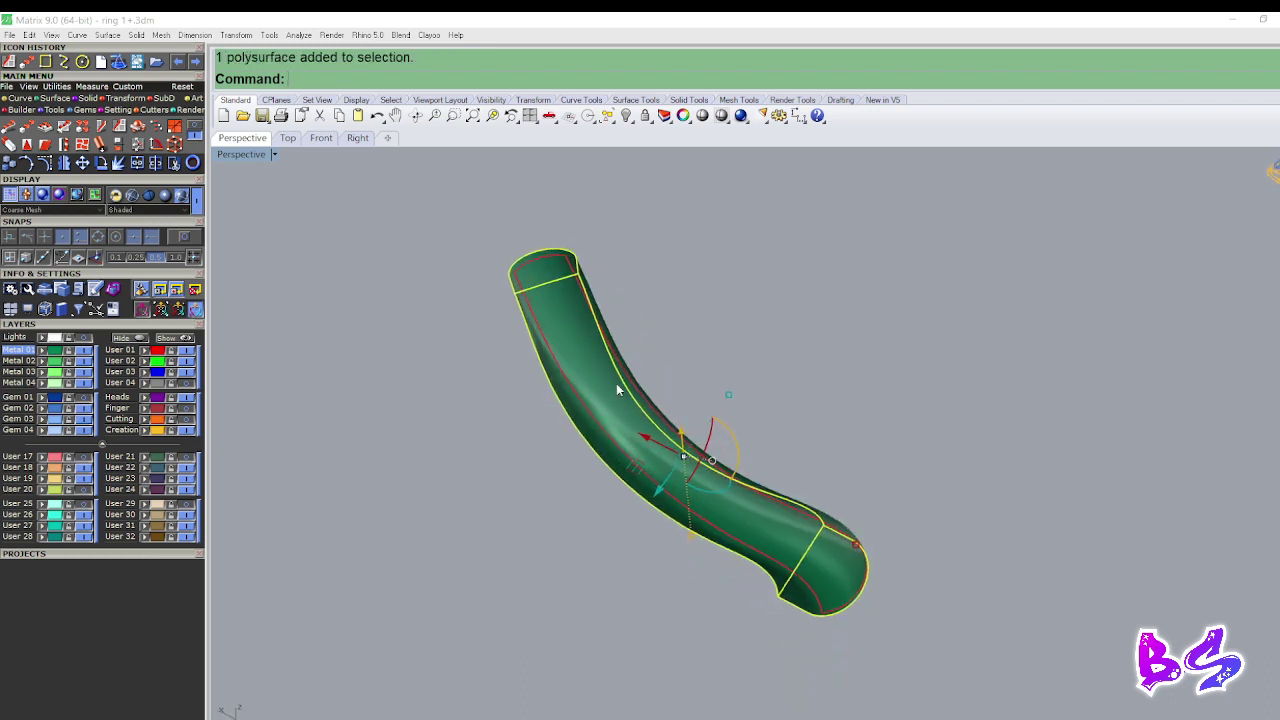
Extract the rounded outer surface from the side strand's polysurface.
scroll(578, 334, "up", 1)
scroll(578, 341, "up", 3)
key("Escape")
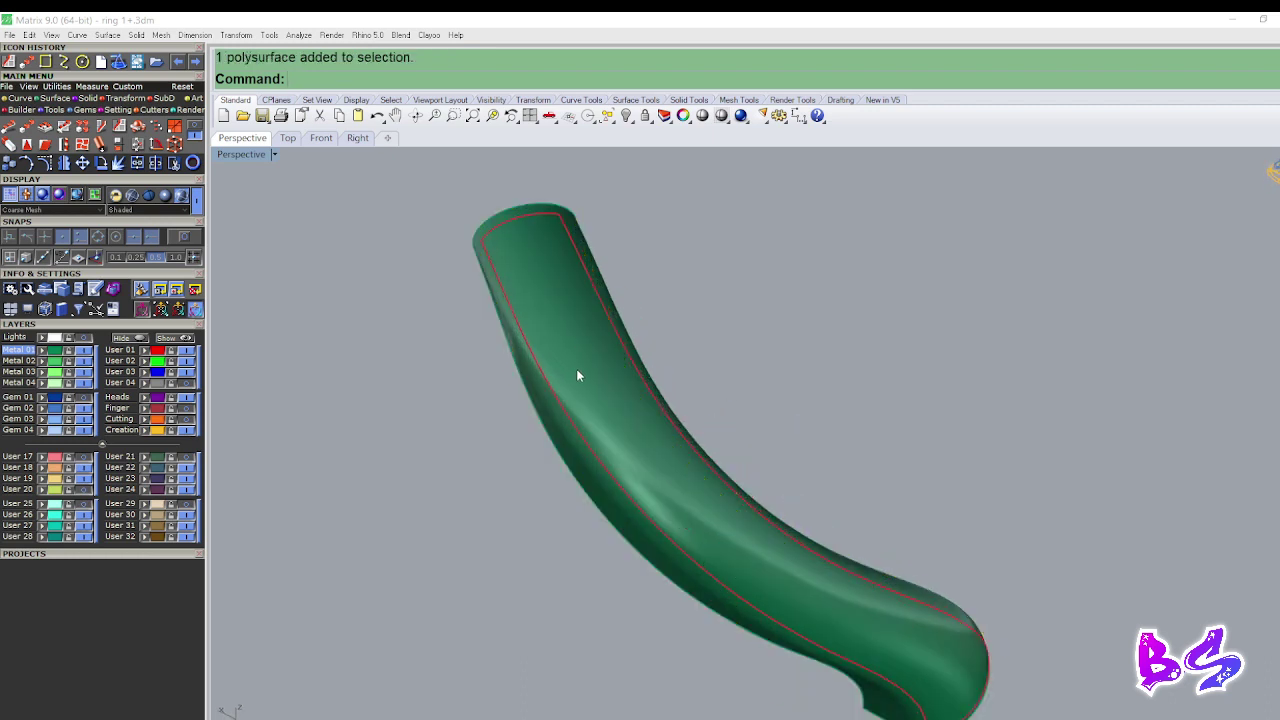
type("ee")
key("Return")
left_click(578, 366)
key("Return")
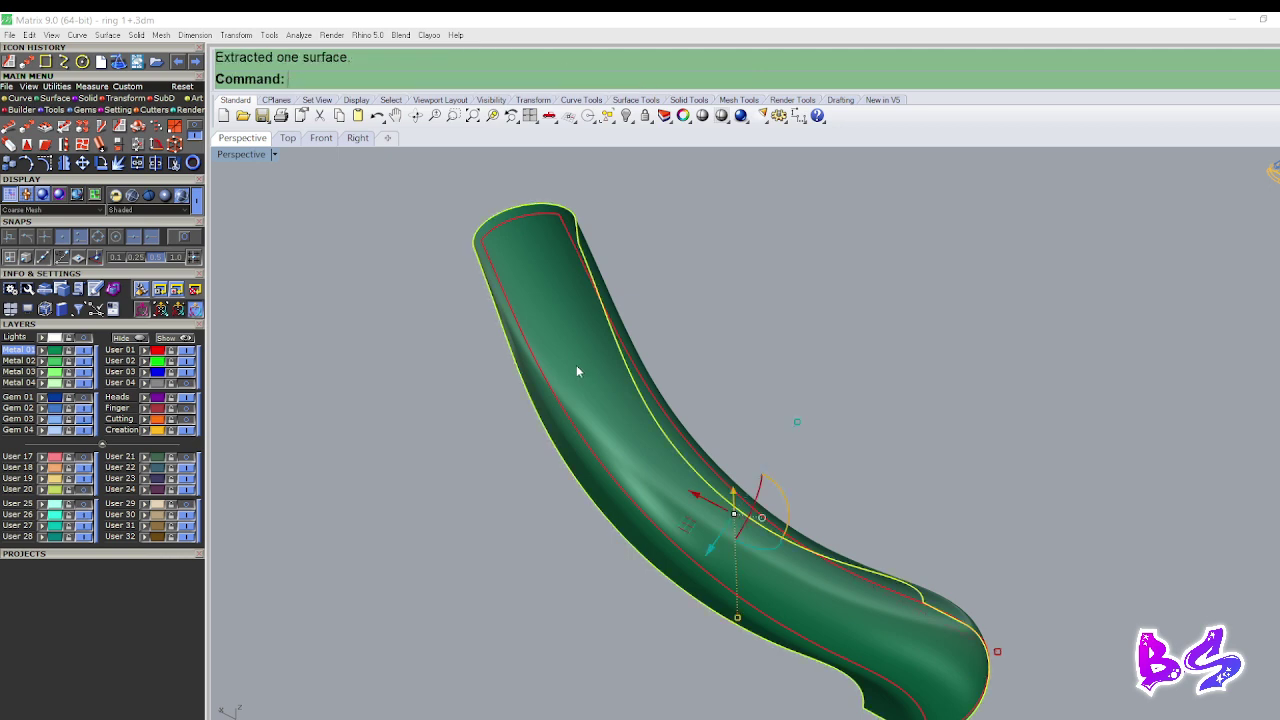
Split the extracted outer surface with the closed border curve.
type("s")
key("Return")
left_click(552, 384)
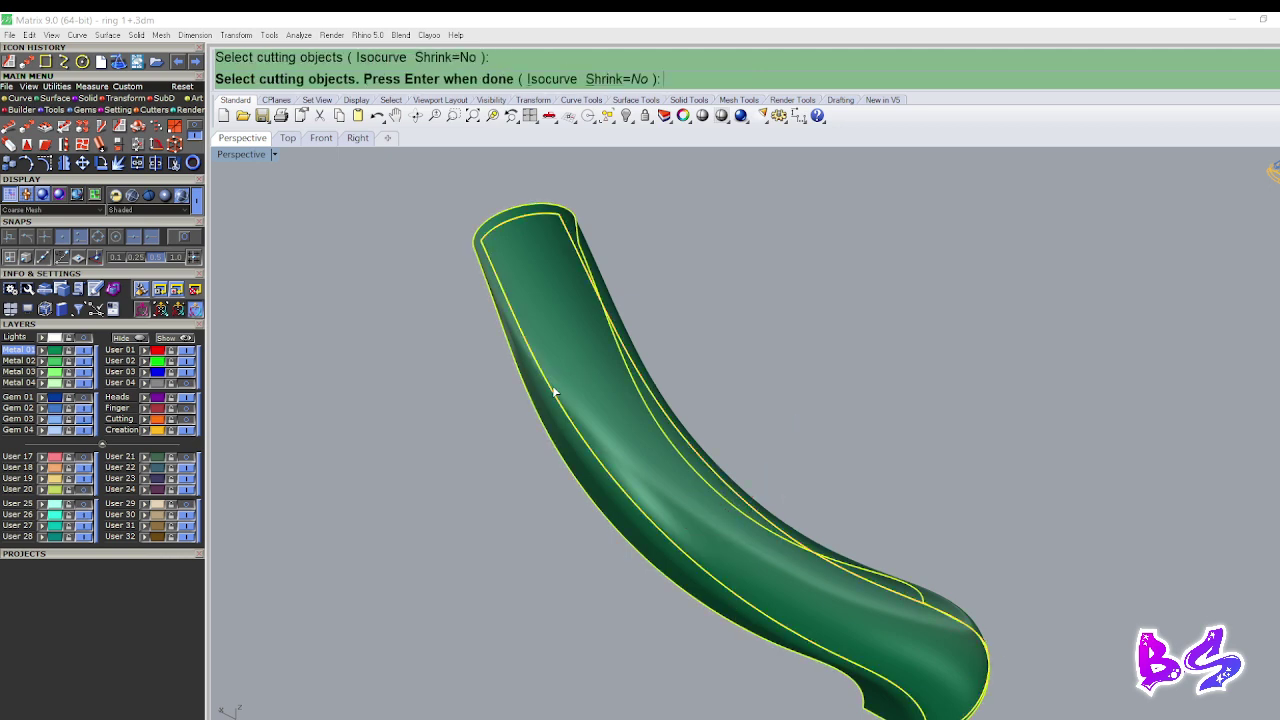
key("Return")
Offset the split inner surface 0.3 mm into the strand with OffsetSrf, Solid=No, and delete the original inner surface.
left_click(583, 363)
right_click_drag(583, 363, 625, 430)
scroll(627, 430, "up", 4)
type("os")
key("Return")
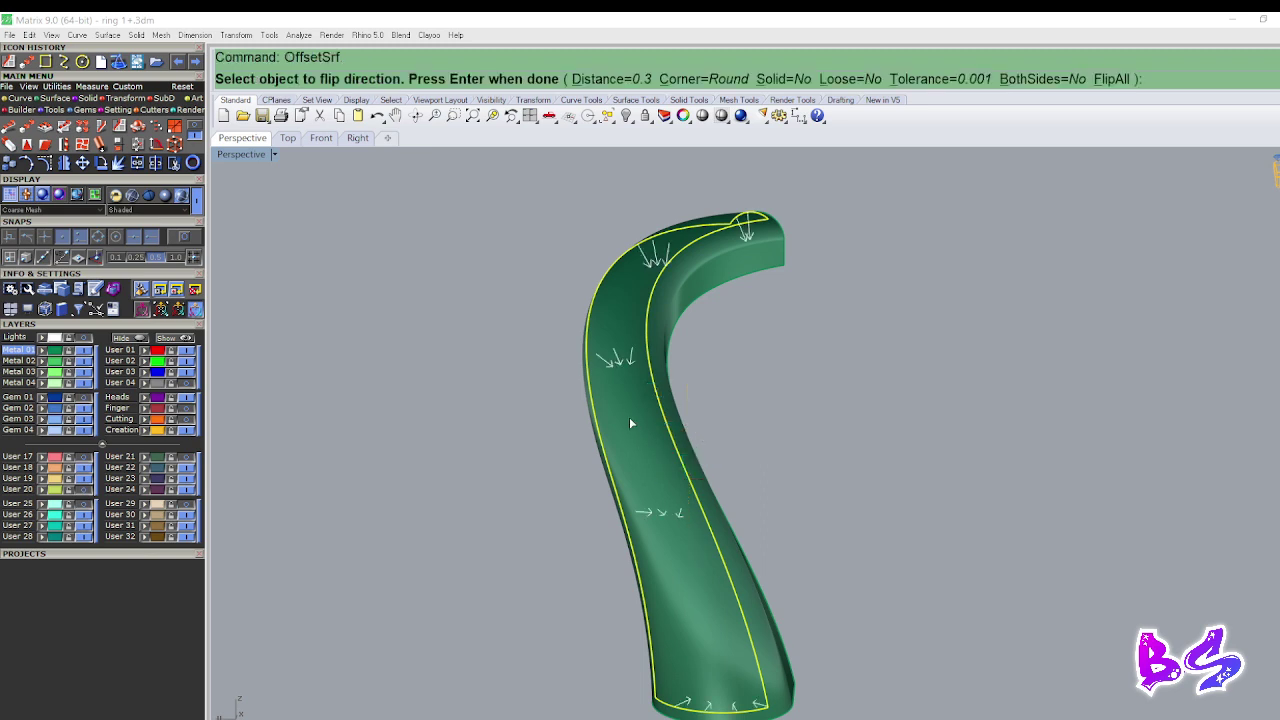
left_click(632, 420)
right_click_drag(690, 413, 727, 408)
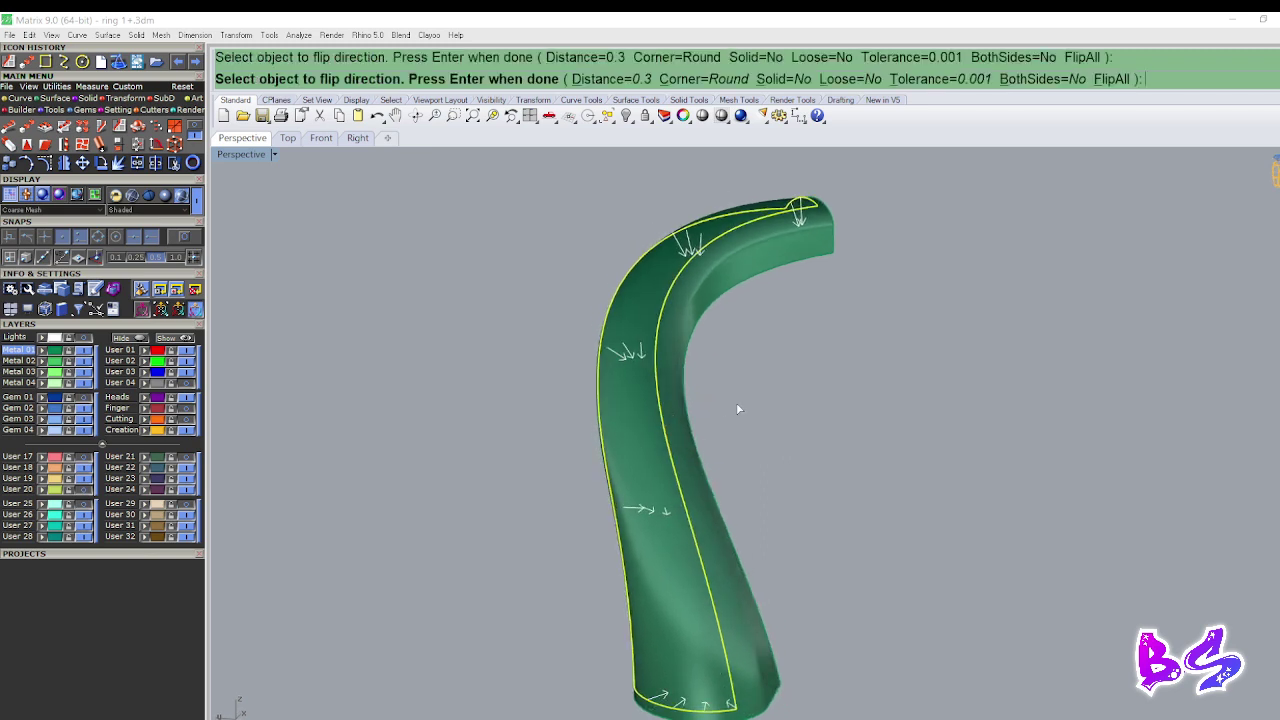
key("Return")
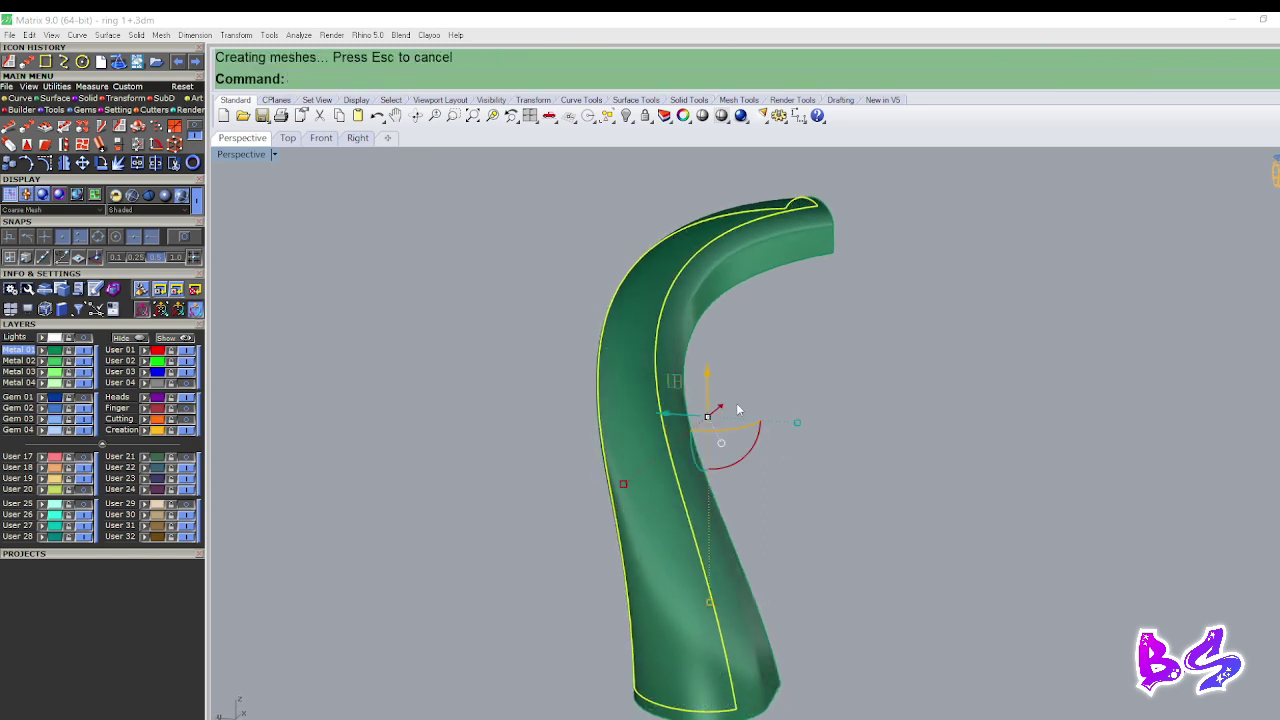
key("Delete")
Duplicate the border of the recessed offset surface.
mouse_move(651, 410)
right_mouse_down()
mouse_move(675, 468)
mouse_move(656, 377)
mouse_move(620, 393)
mouse_move(630, 403)
right_mouse_up()
scroll(563, 304, "up", 2)
right_click_drag(563, 304, 560, 276)
scroll(532, 268, "up", 4)
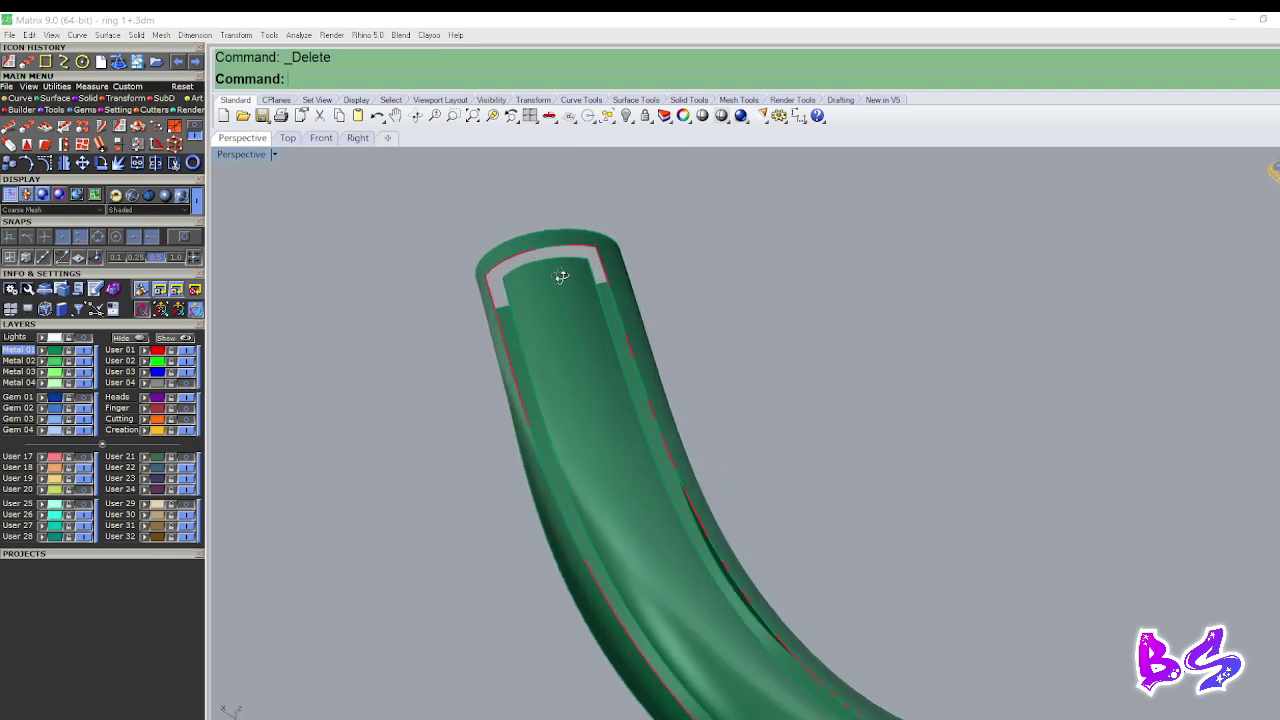
scroll(561, 270, "down", 3)
scroll(560, 258, "up", 3)
left_click(560, 284)
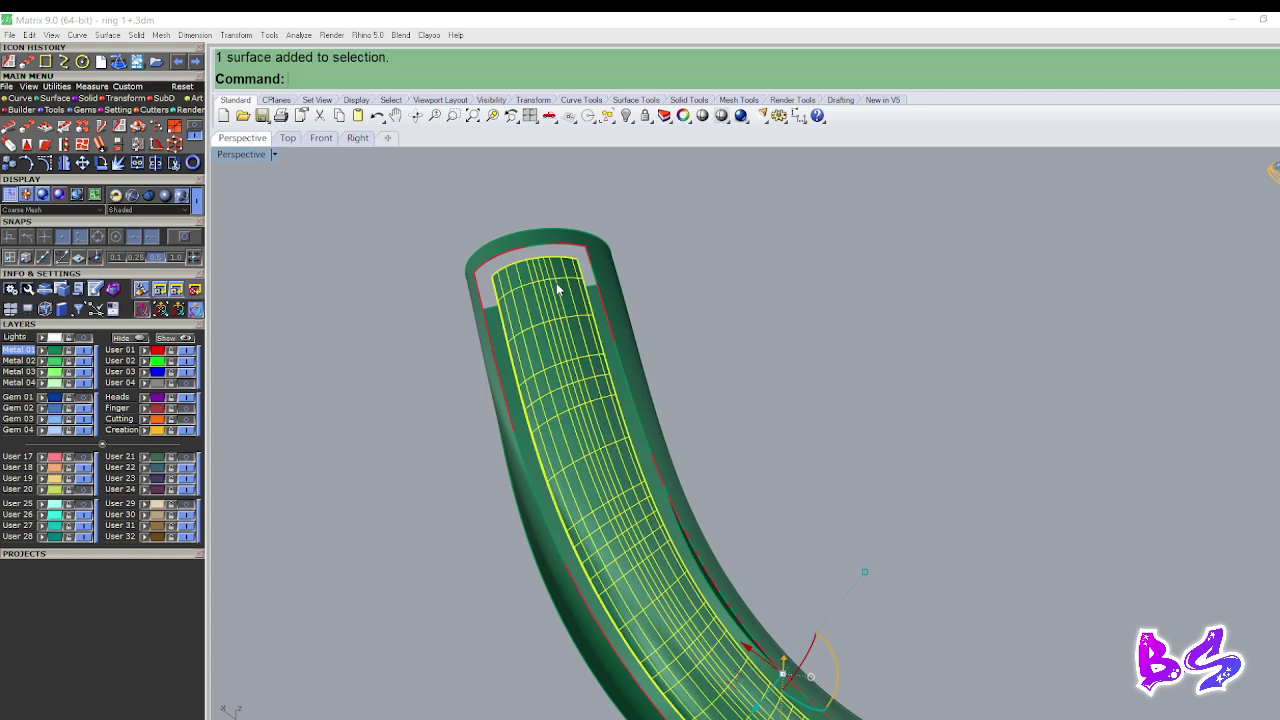
type("DupBorder")
key("Return")
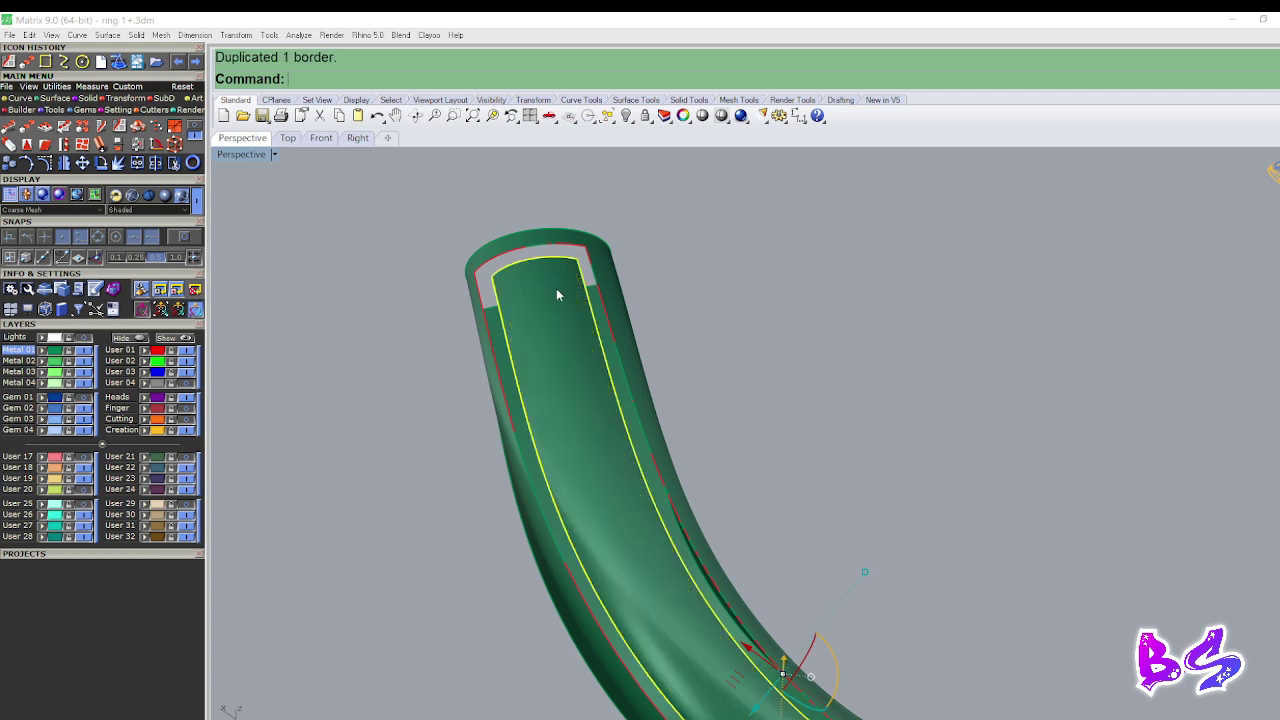
key("Escape")
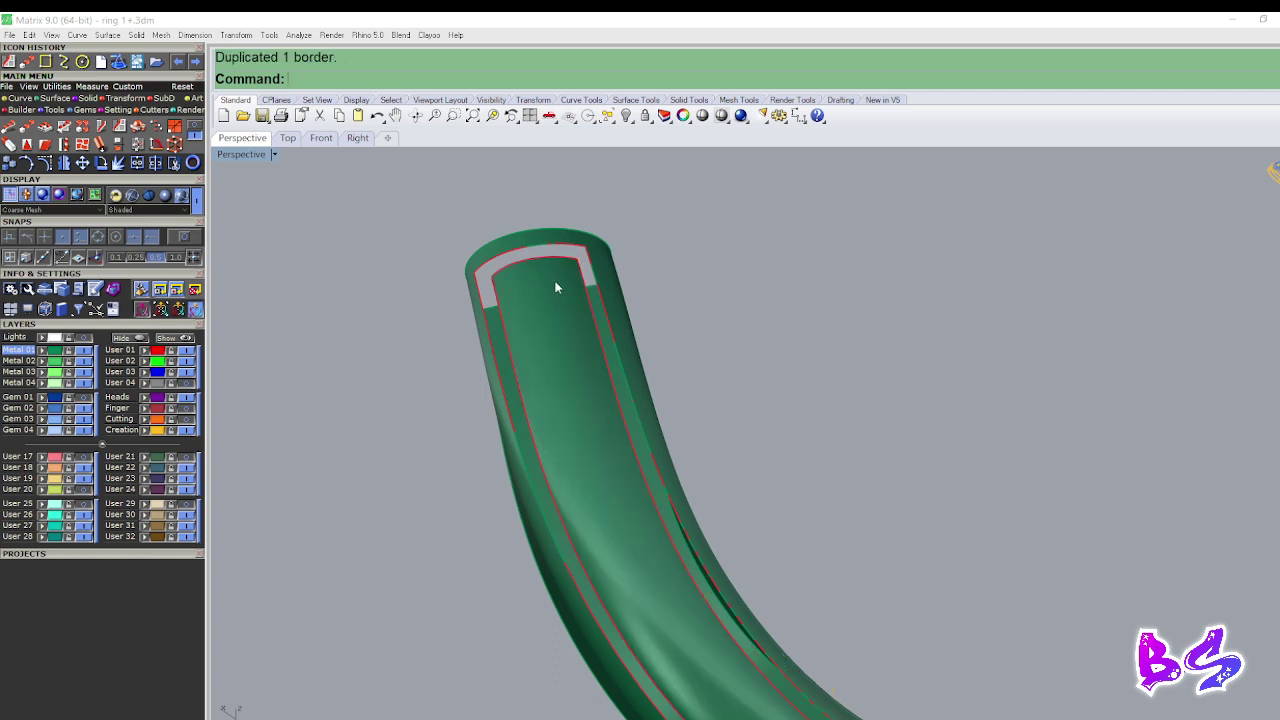
Draw a connecting line from a corner of the upper border curve to the matching corner of the recessed border.
scroll(578, 256, "up", 4)
key("l")
left_click(585, 260)
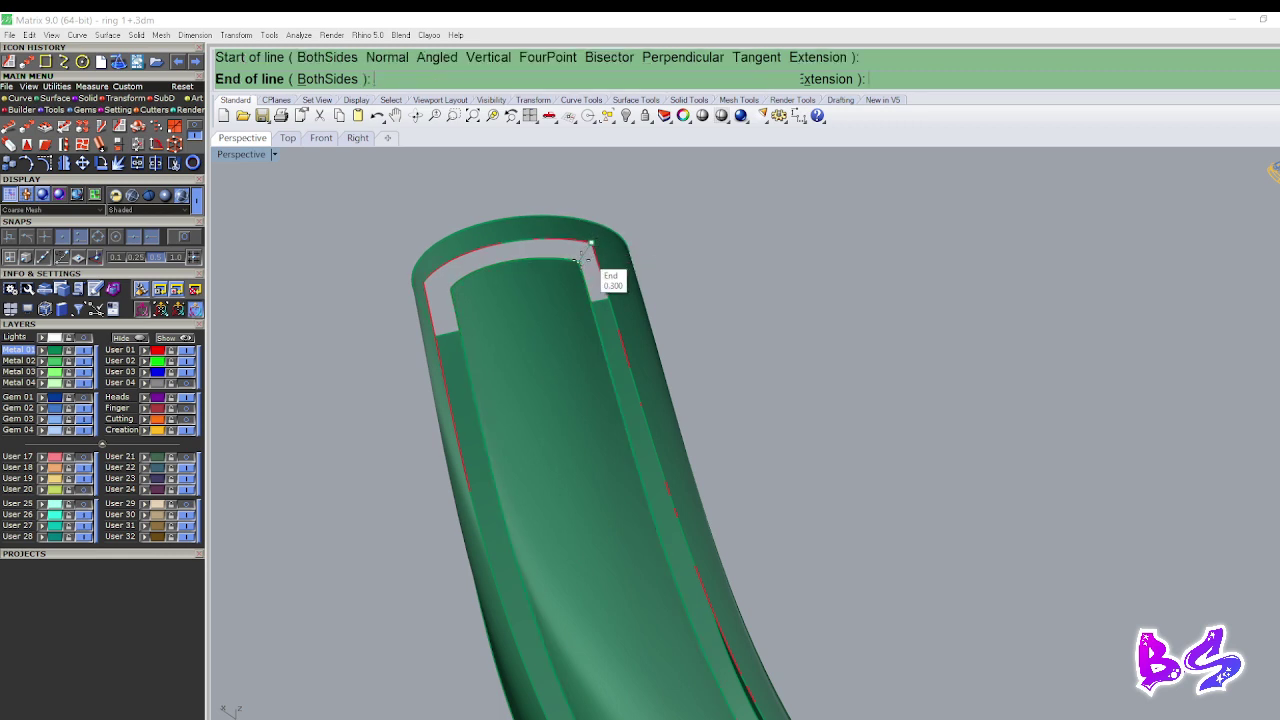
Create the recess wall with Sweep2, using the two border curves as rails and the connecting line as cross section.
left_click(553, 264)
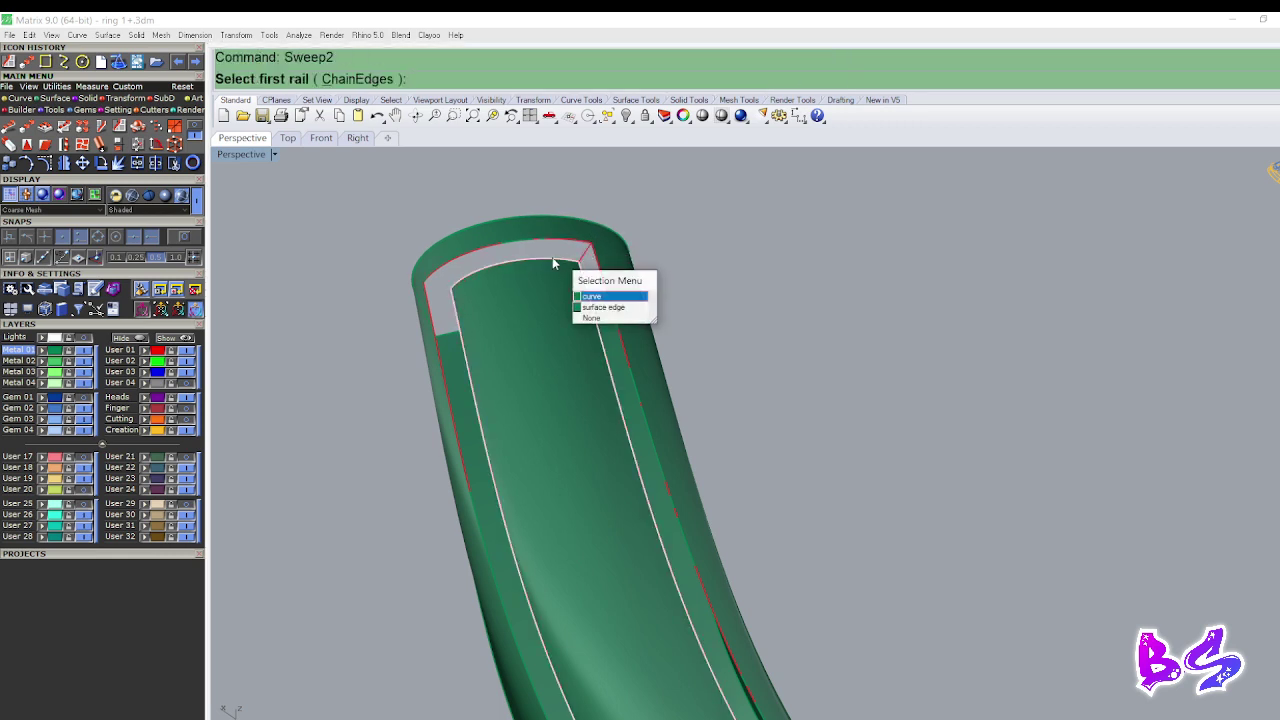
left_click(605, 297)
left_click(585, 262)
left_click(608, 282)
left_click(586, 259)
scroll(586, 259, "down", 3)
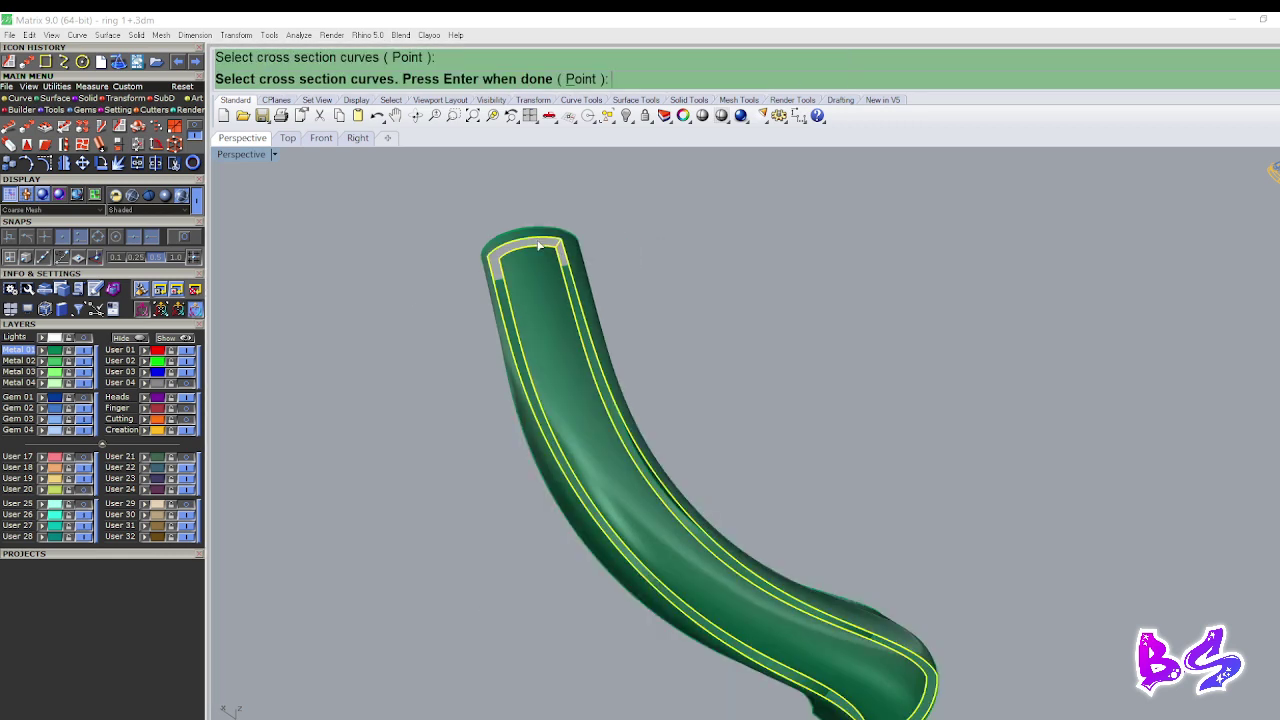
key("Return")
key("Return")
scroll(562, 314, "down", 1)
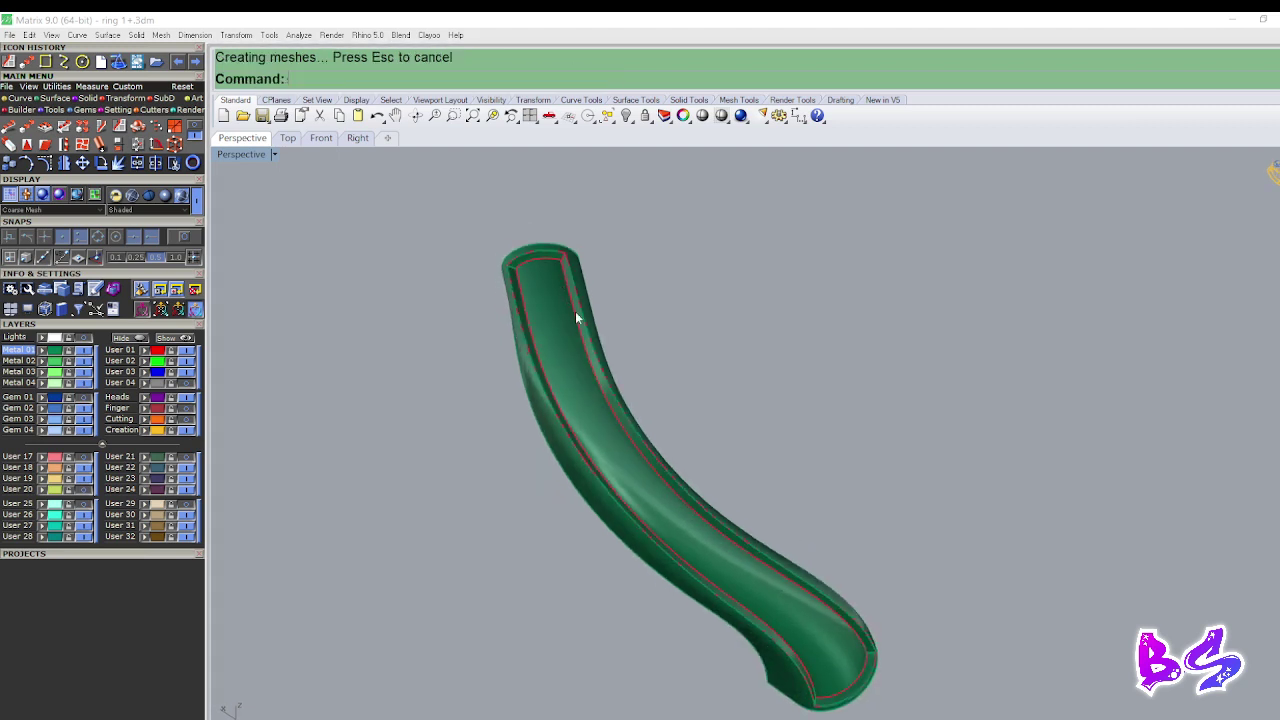
Select all the construction curves on the strand and delete them.
type("SC")
key("Return")
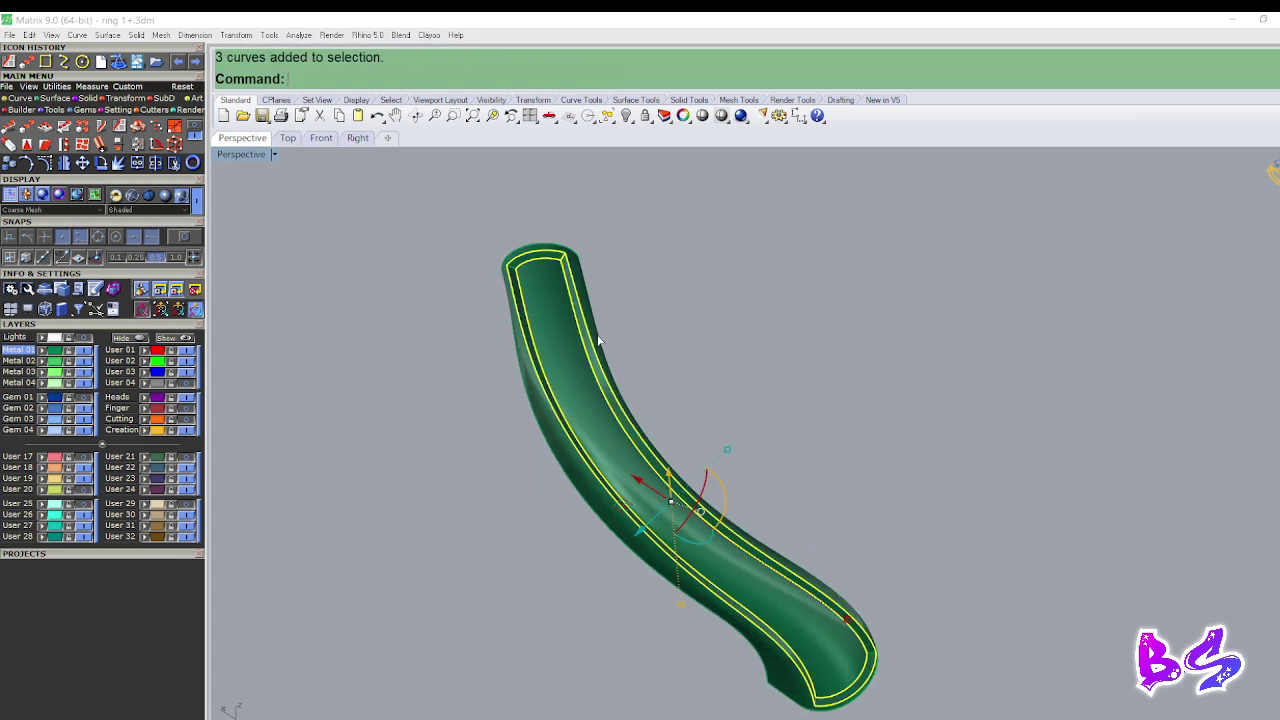
key("Delete")
Join all the strand's surfaces into one object and try to cap it.
scroll(585, 320, "down", 3)
left_click_drag(832, 207, 524, 480)
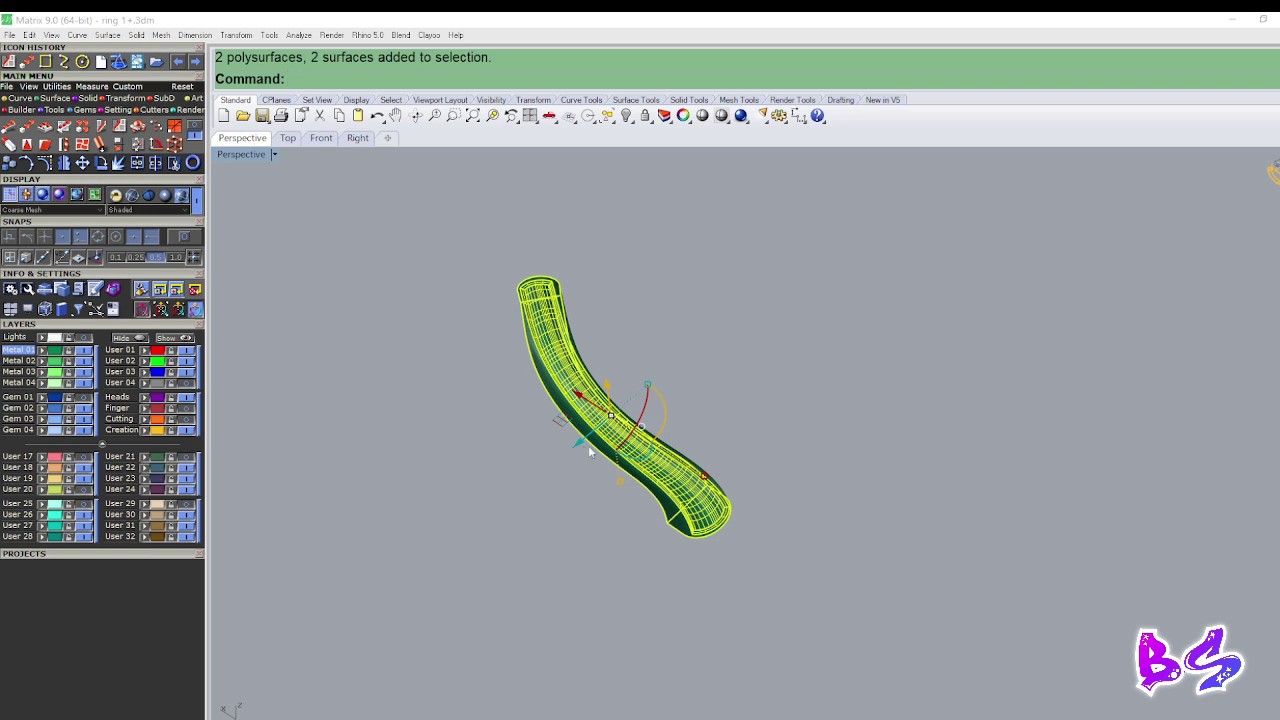
key("ctrl+j")
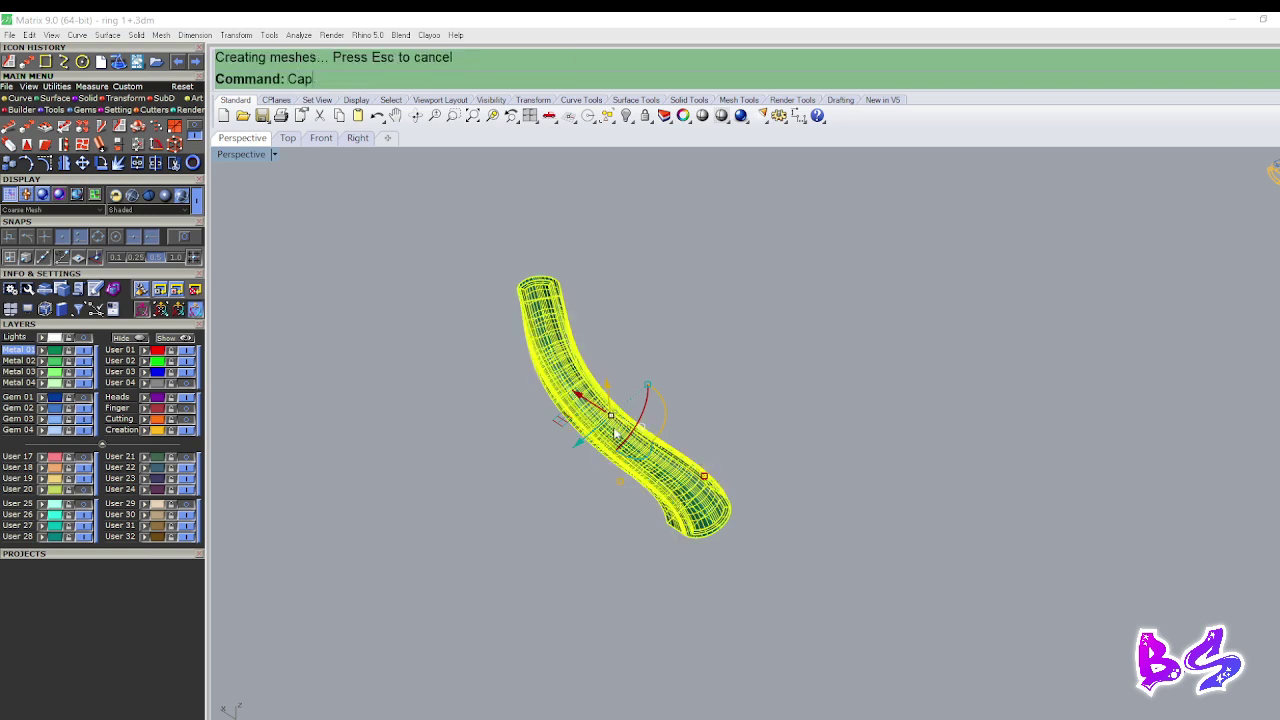
type("Cap")
key("Return")
Duplicate the curved edge around the strand's open end.
mouse_move(380, 325)
right_mouse_down()
mouse_move(541, 294)
mouse_move(794, 306)
mouse_move(709, 297)
mouse_move(834, 391)
right_mouse_up()
scroll(741, 381, "up", 3)
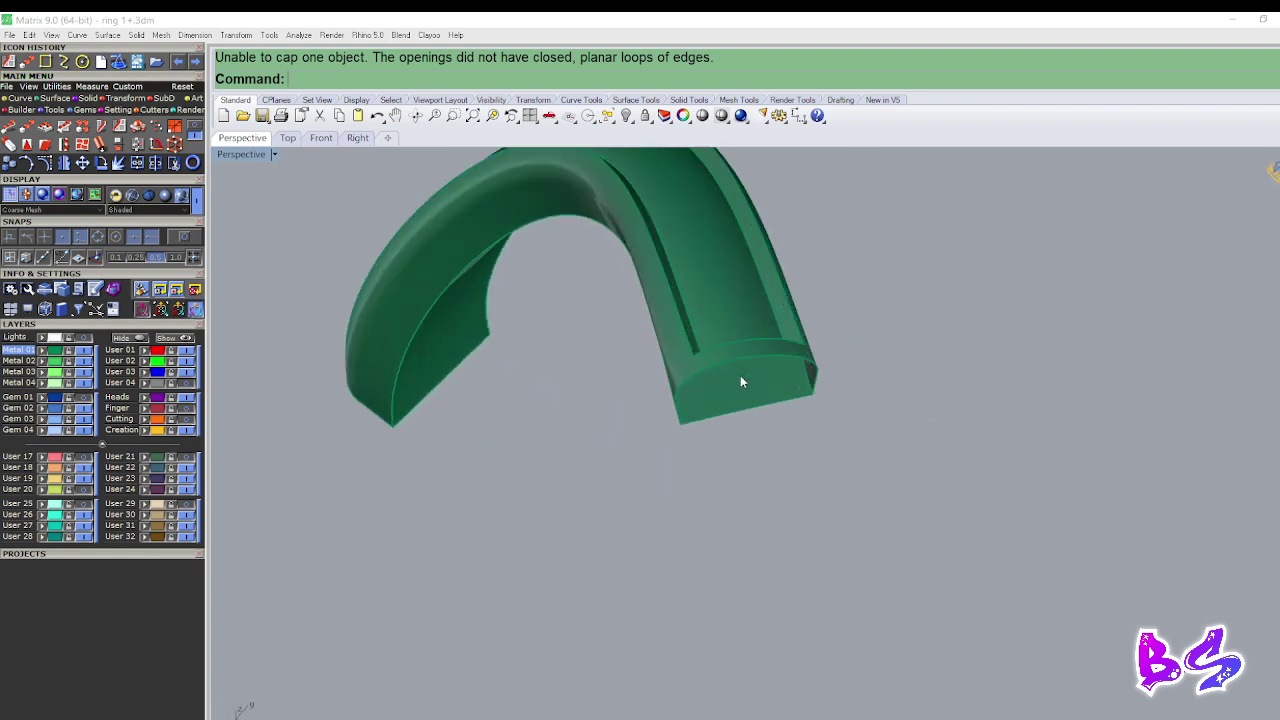
right_click_drag(740, 376, 746, 403)
type("d")
key("Return")
scroll(745, 384, "up", 2)
left_click(742, 374)
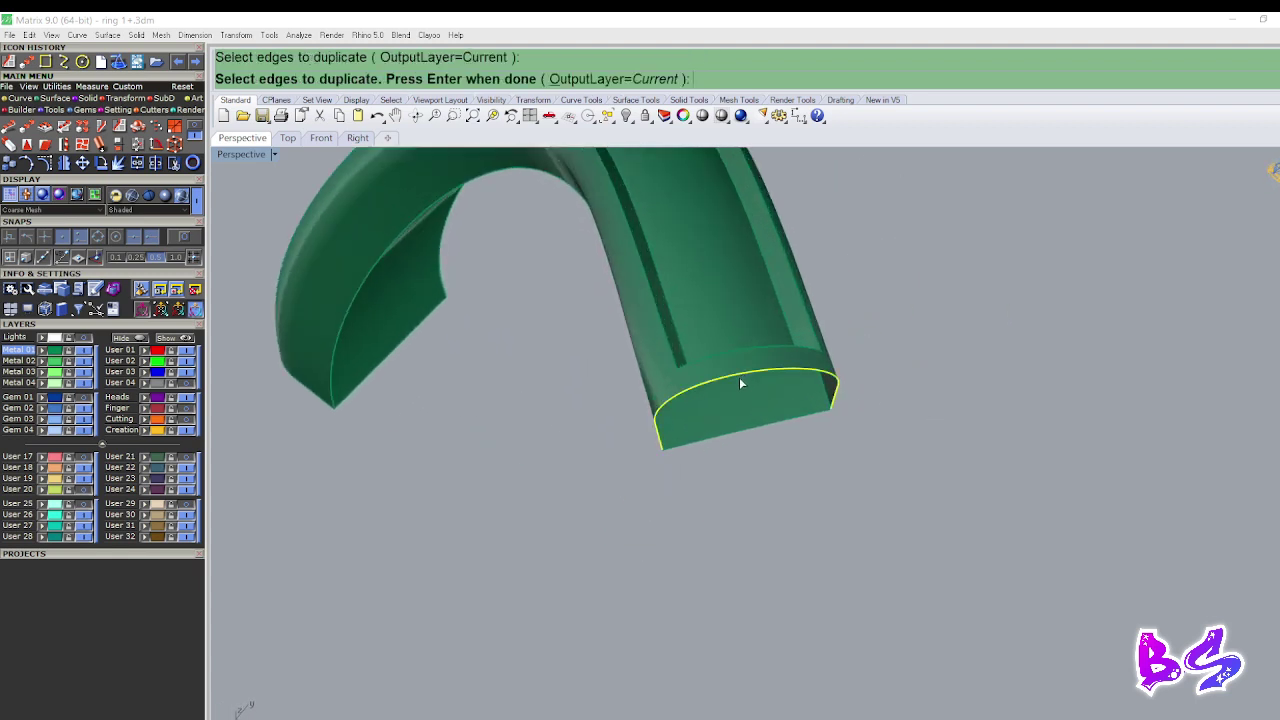
key("Return")
type("s")
key("Return")
key("Return")
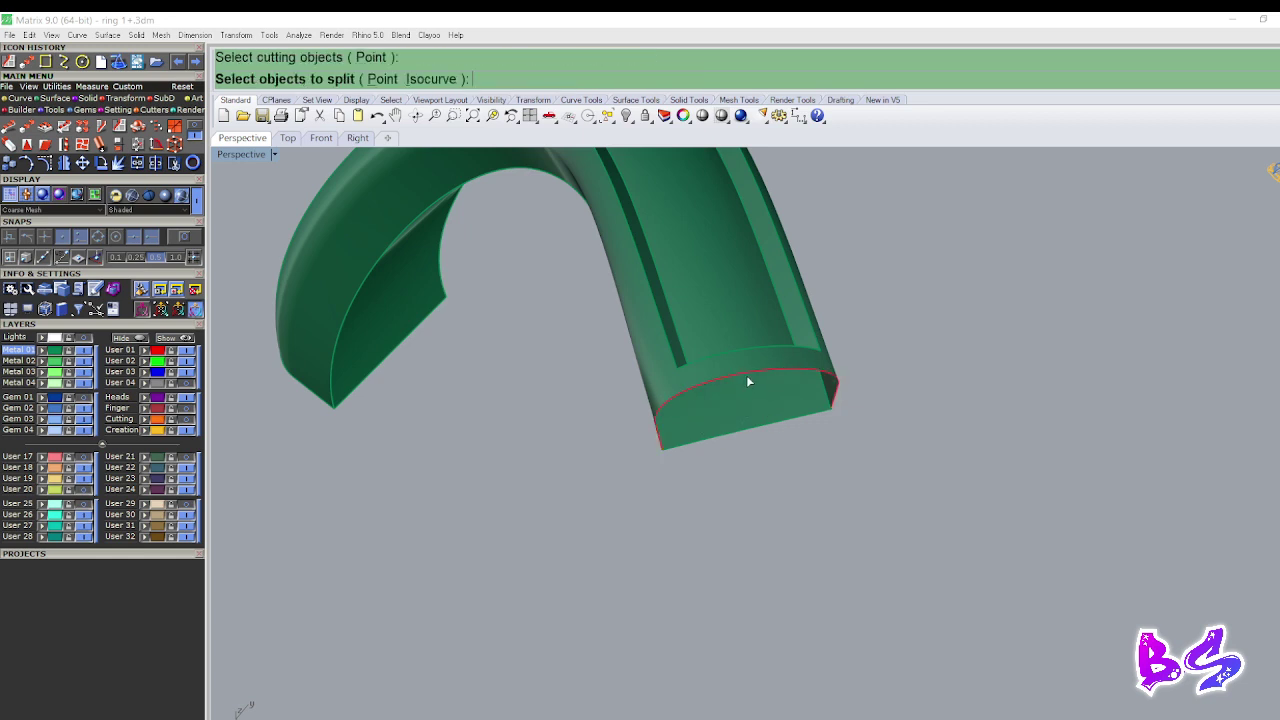
key("Escape")
Split the duplicated end-edge curve into two halves at a point near its middle.
left_click(730, 376)
left_click(731, 384)
key("Return")
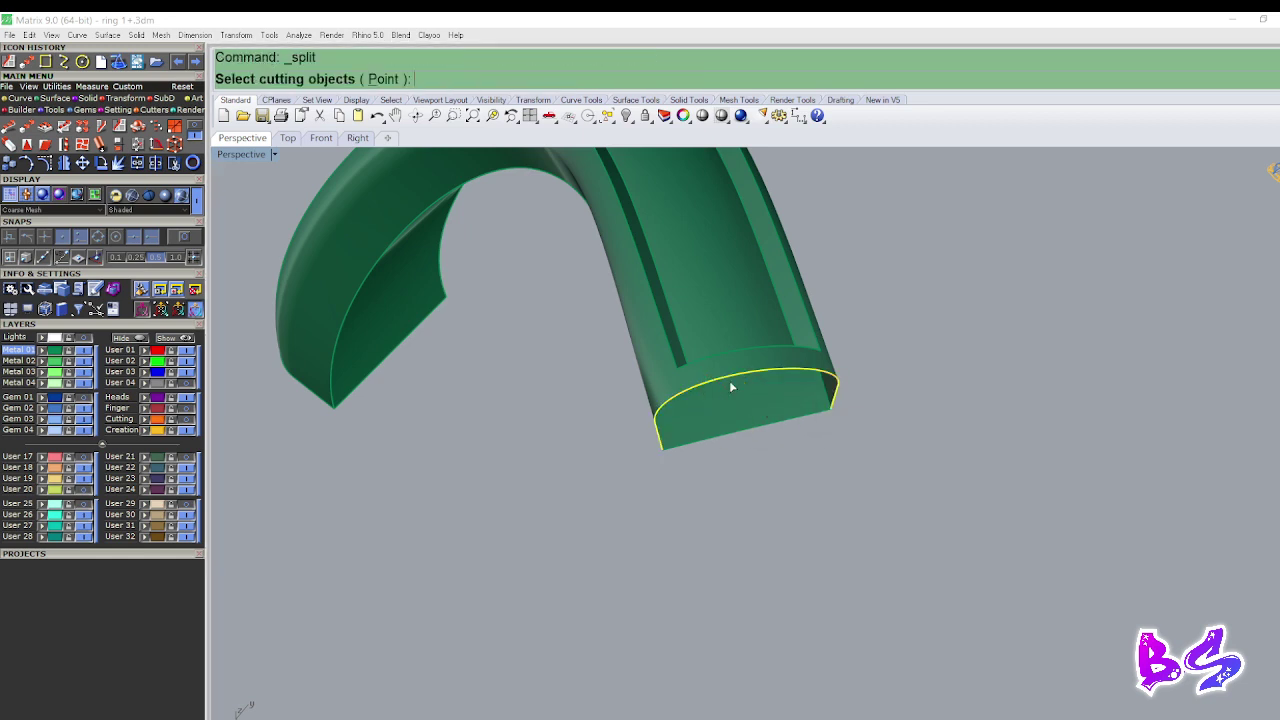
key("Return")
scroll(750, 371, "up", 2)
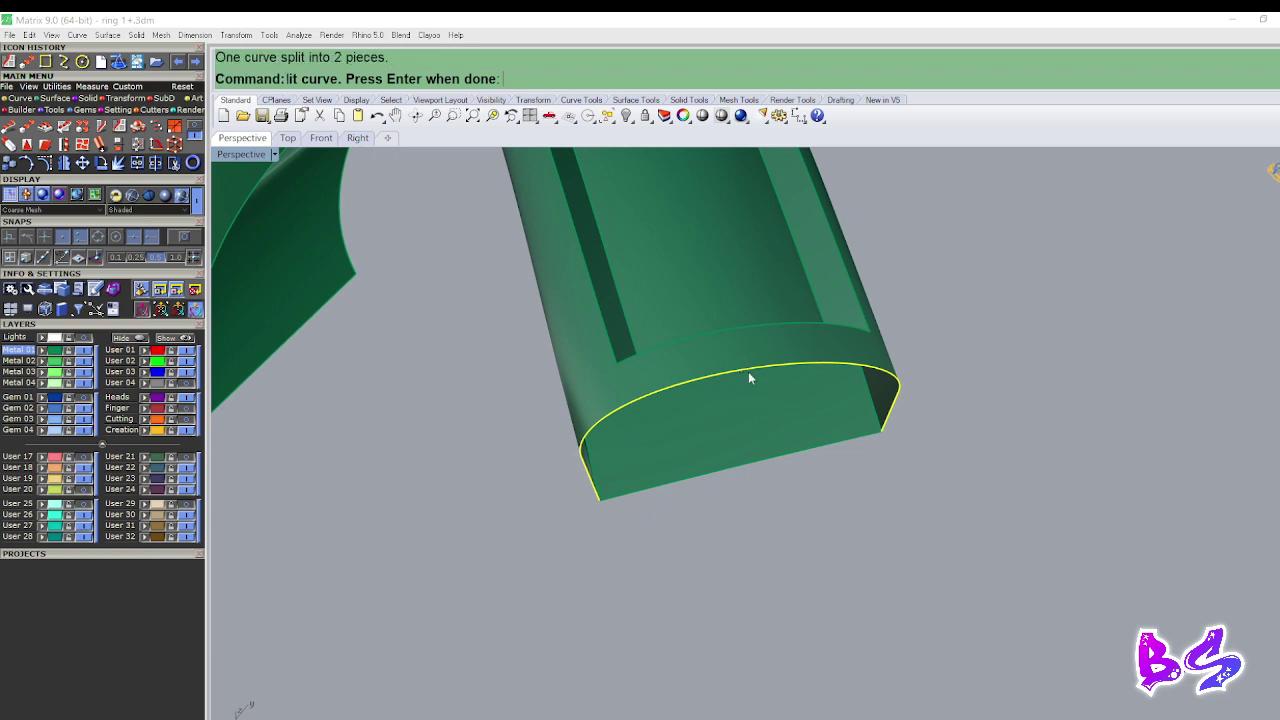
Close the strand's end with Sweep2, using the two curve halves as rails and the straight end edge as cross section.
left_click(669, 390)
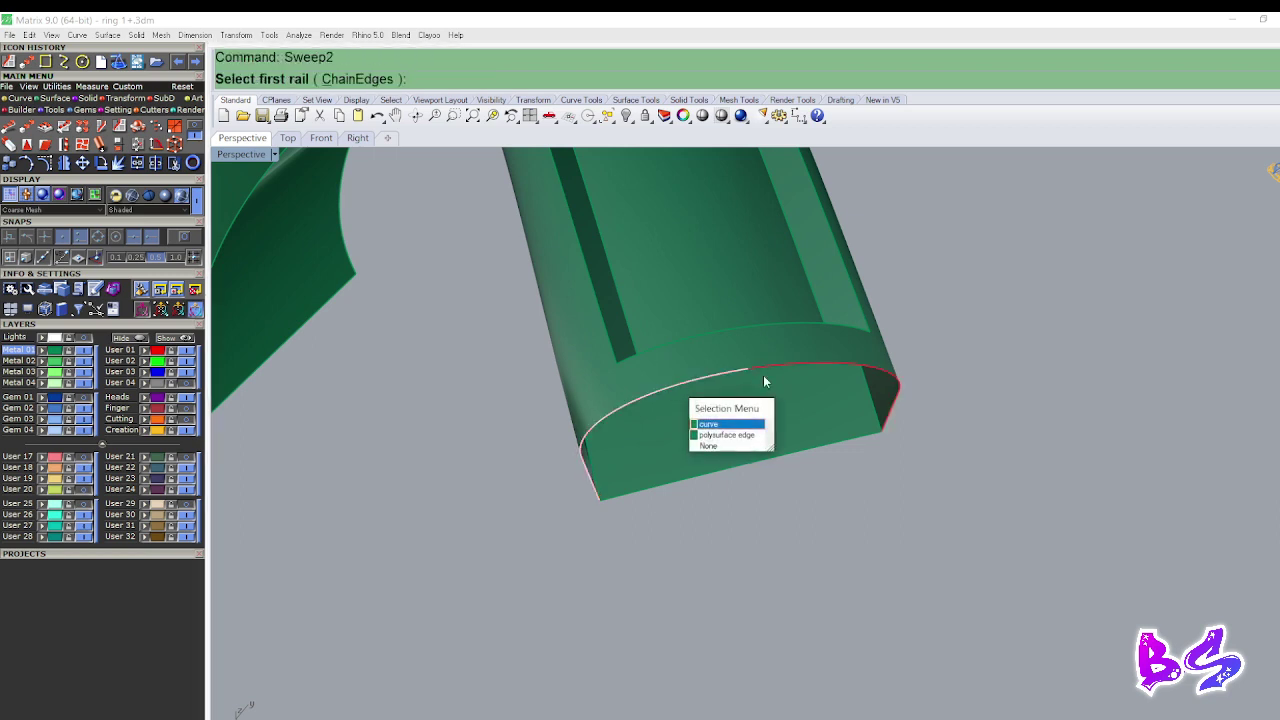
left_click(725, 420)
left_click(785, 364)
left_click(832, 398)
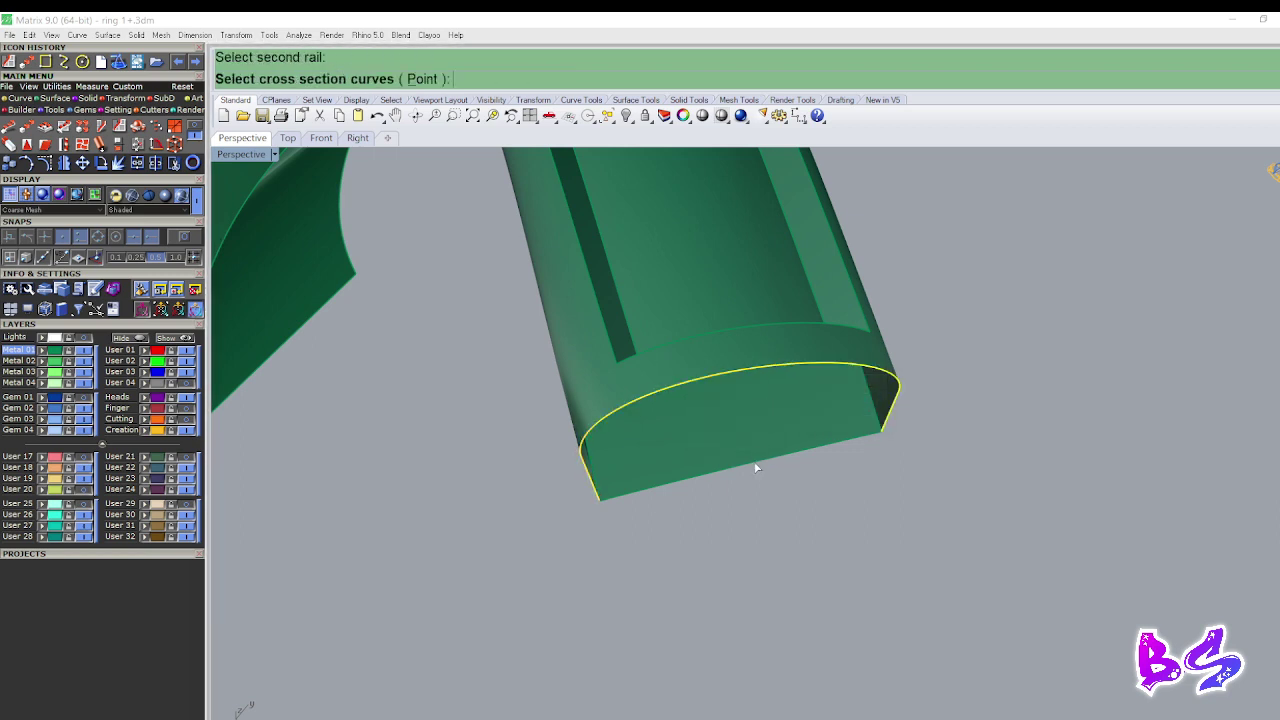
left_click(756, 466)
key("Return")
Join the new end surface with the rest of the side strand.
scroll(756, 460, "down", 4)
right_click_drag(756, 460, 698, 442)
left_click_drag(556, 560, 552, 564)
scroll(711, 444, "up", 4)
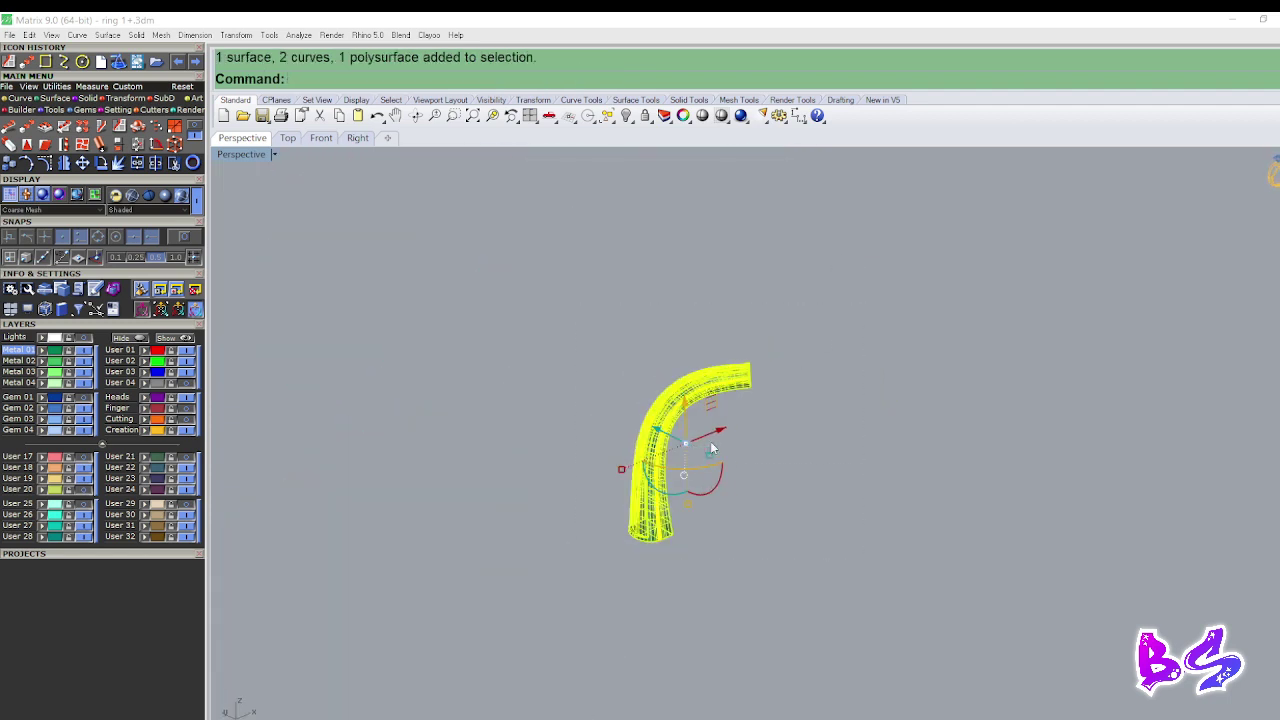
key("ctrl+j")
left_click(712, 416)
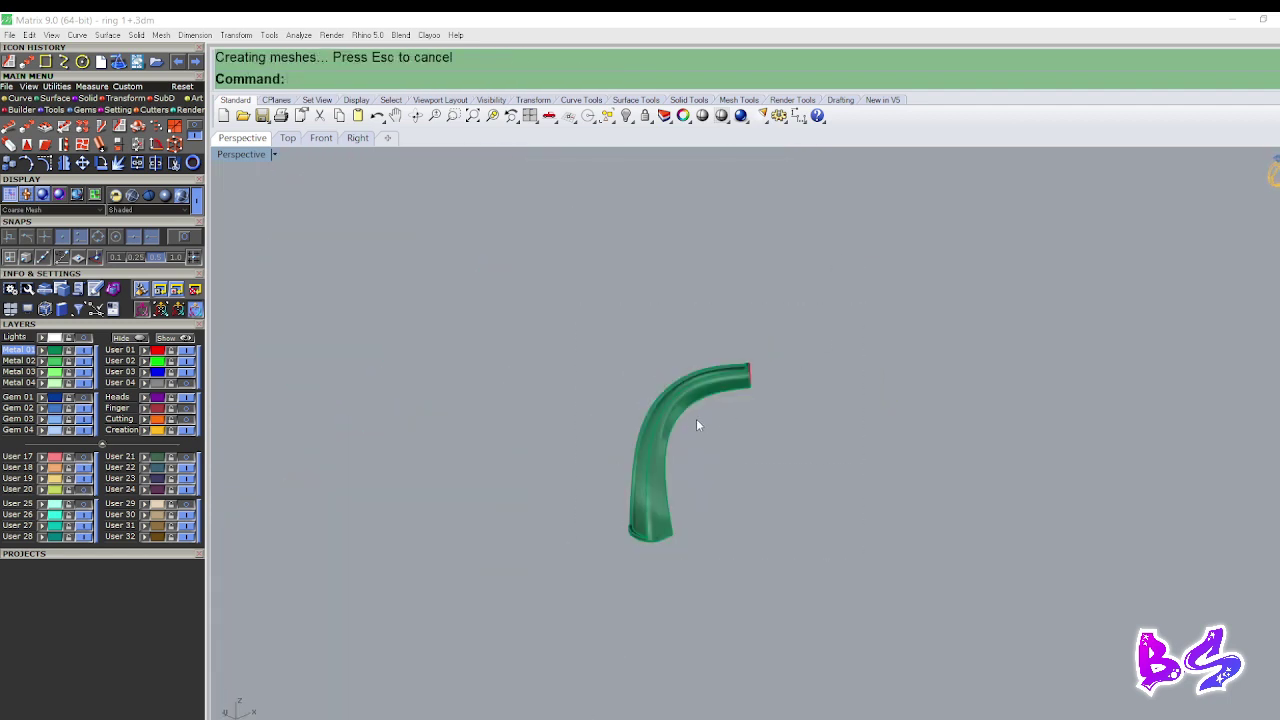
Delete the leftover end curves and show the hidden ring parts.
left_click(696, 418)
key("Delete")
key("ctrl+alt+h")
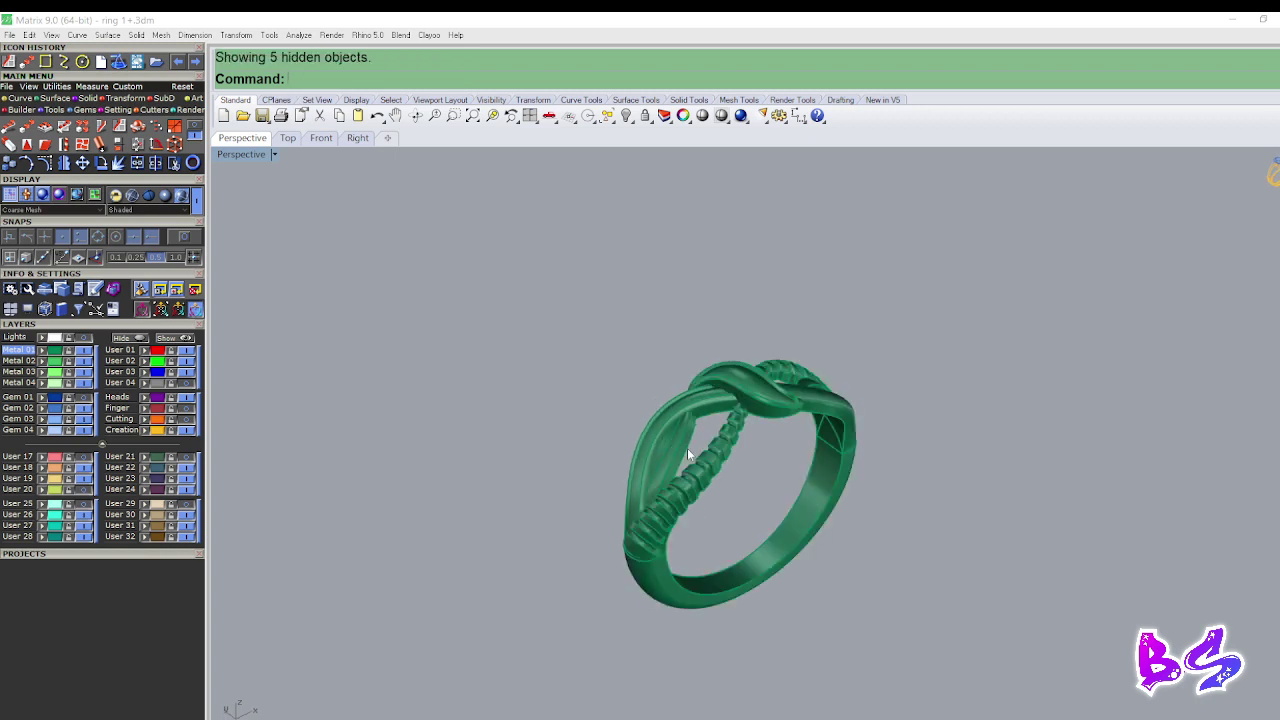
In the Top view, delete the plain strand on the opposite side of the crossover from the recessed one.
key("ctrl+F1")
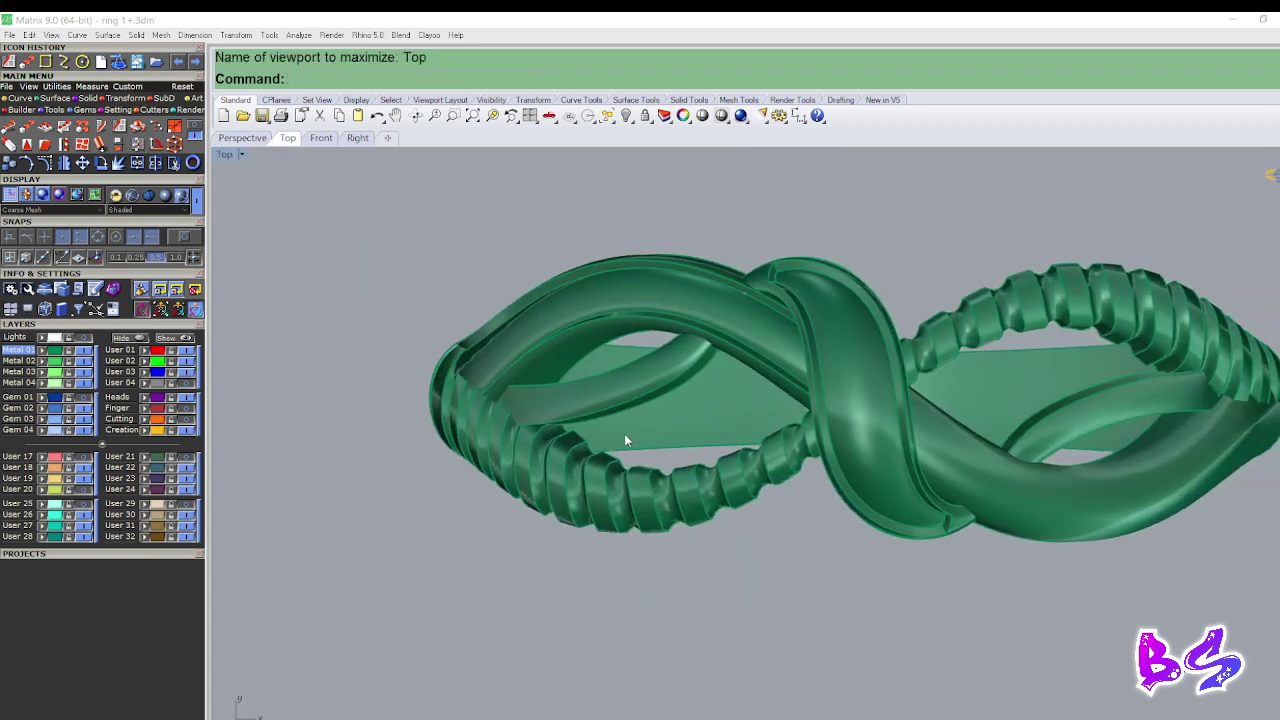
key("ctrl+F4")
right_click_drag(722, 389, 766, 534)
key("ctrl+F1")
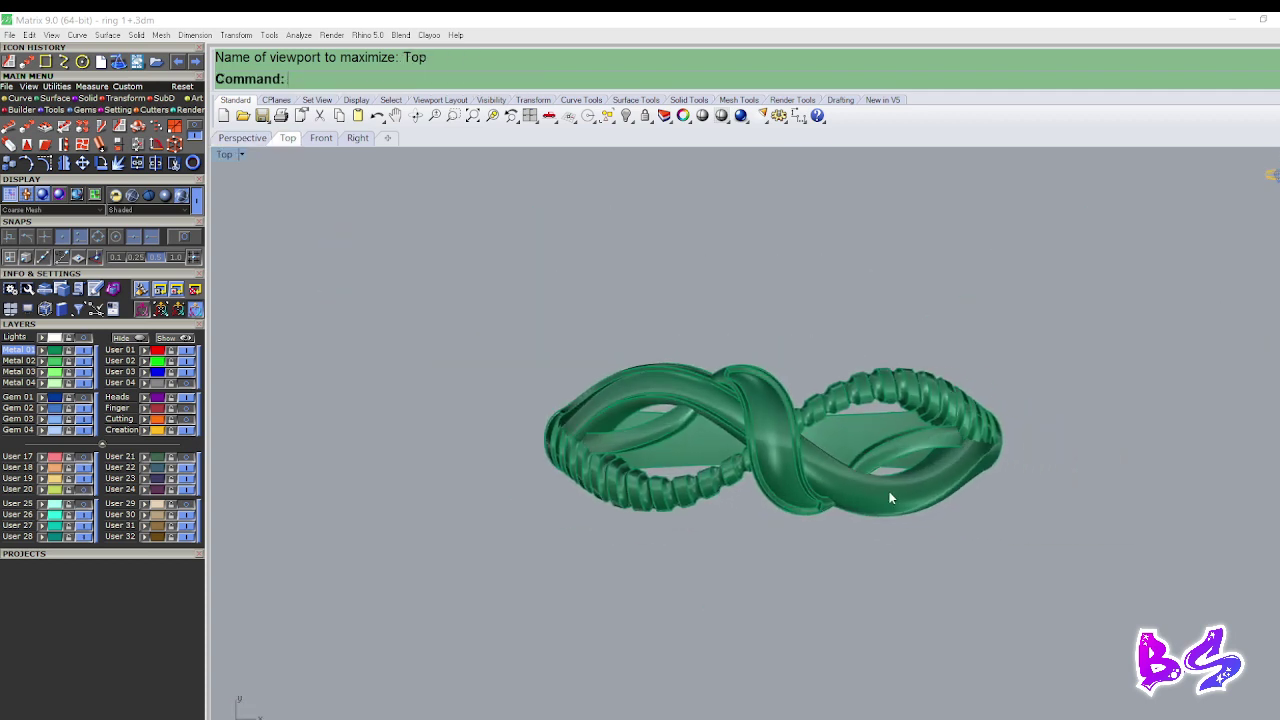
right_click_drag(890, 498, 826, 508)
left_click(820, 501)
key("Delete")
Polar-array the recessed plain strand about the ring's center with 2 items over 360 degrees.
left_click(565, 368)
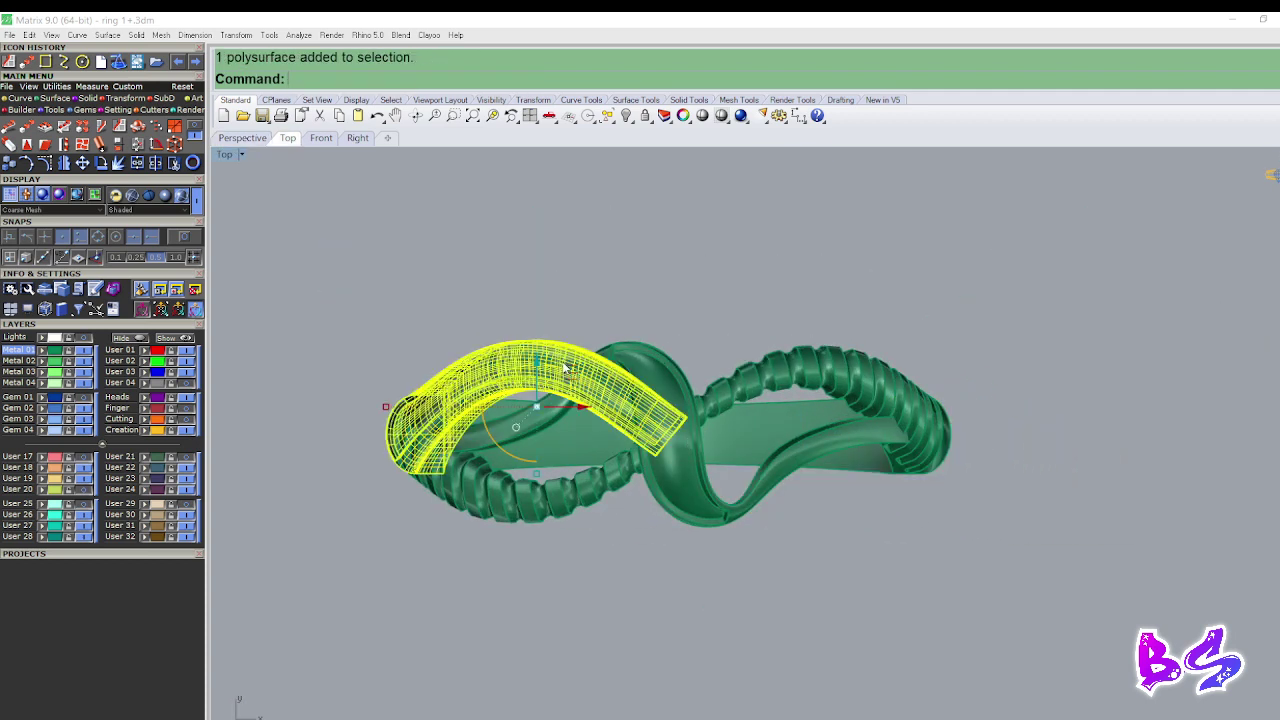
key("Return")
key("ctrl+z")
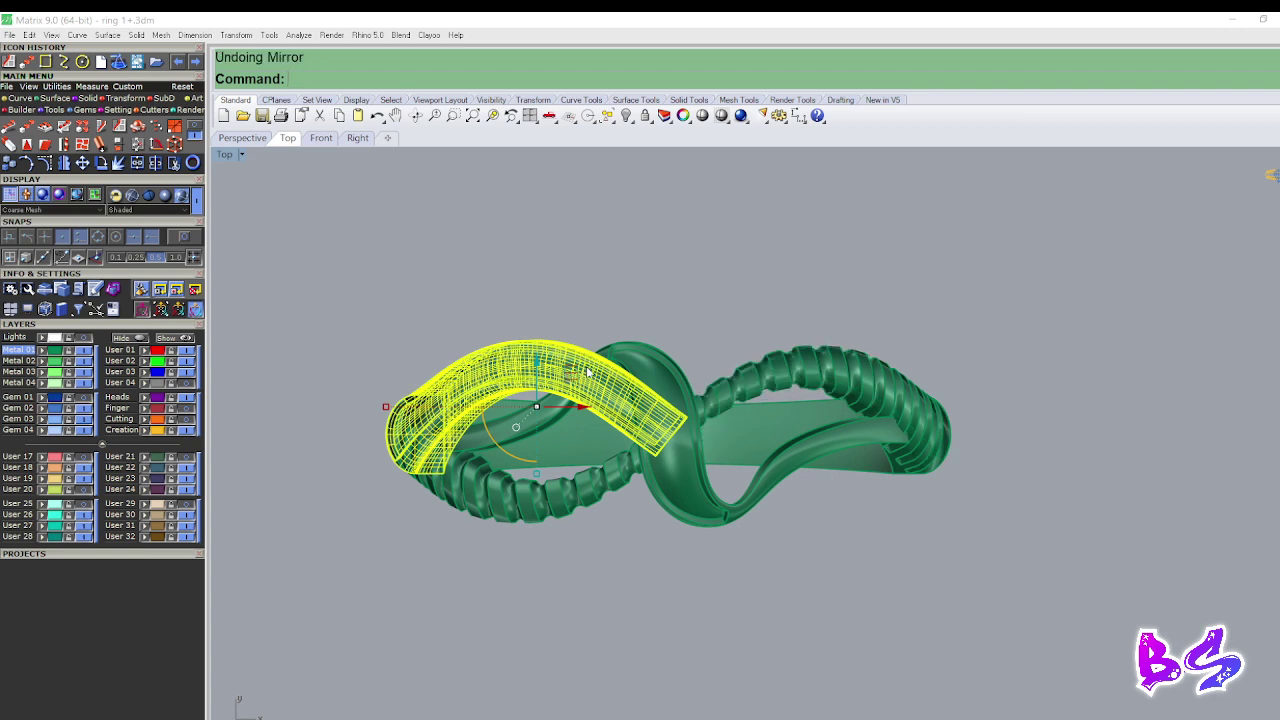
key("Return")
key("Return")
key("Return")
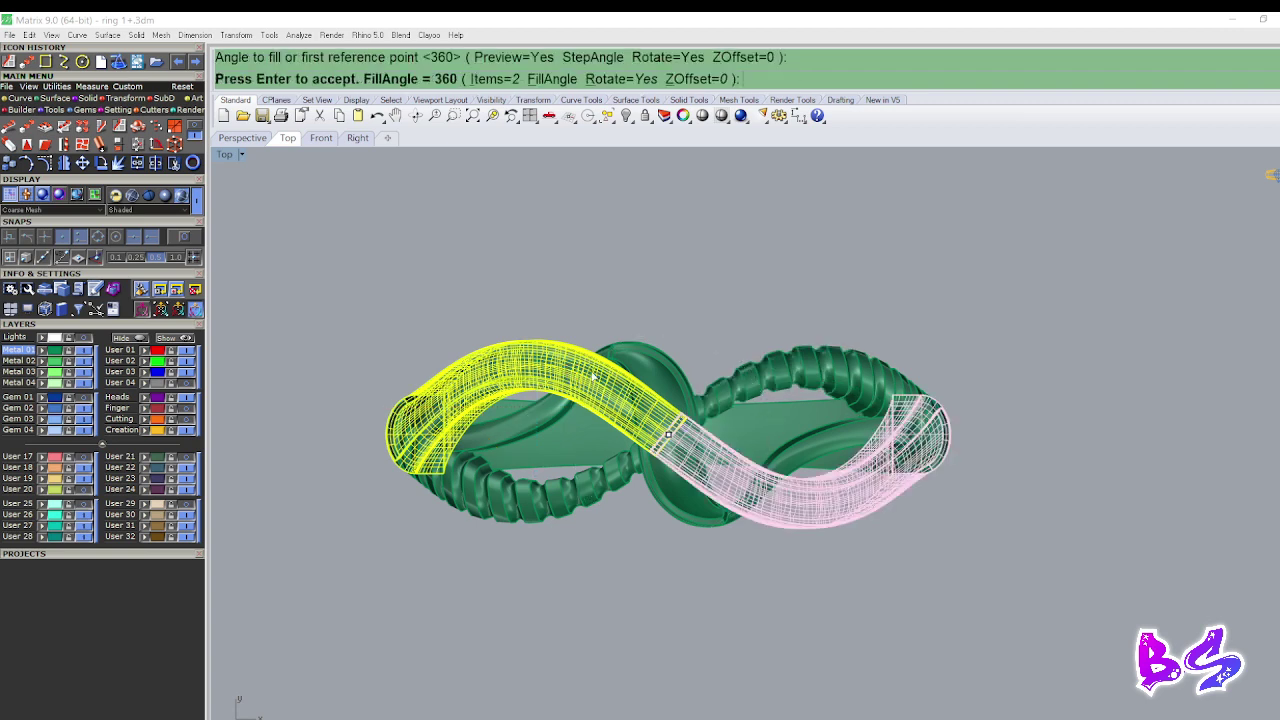
left_click(690, 361)
right_click_drag(690, 361, 682, 368)
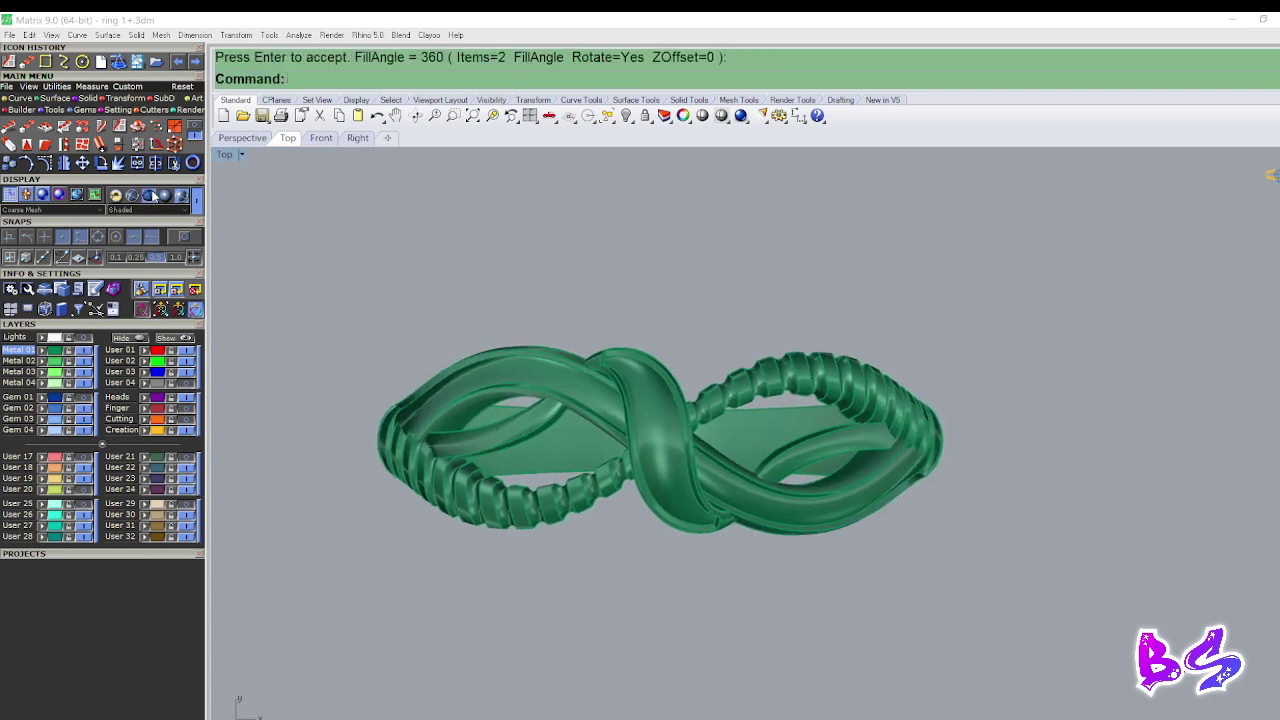
Examine the ring in the Machine display mode from the Top and Perspective views, and return to Shaded display.
left_click(167, 197)
scroll(610, 404, "up", 4)
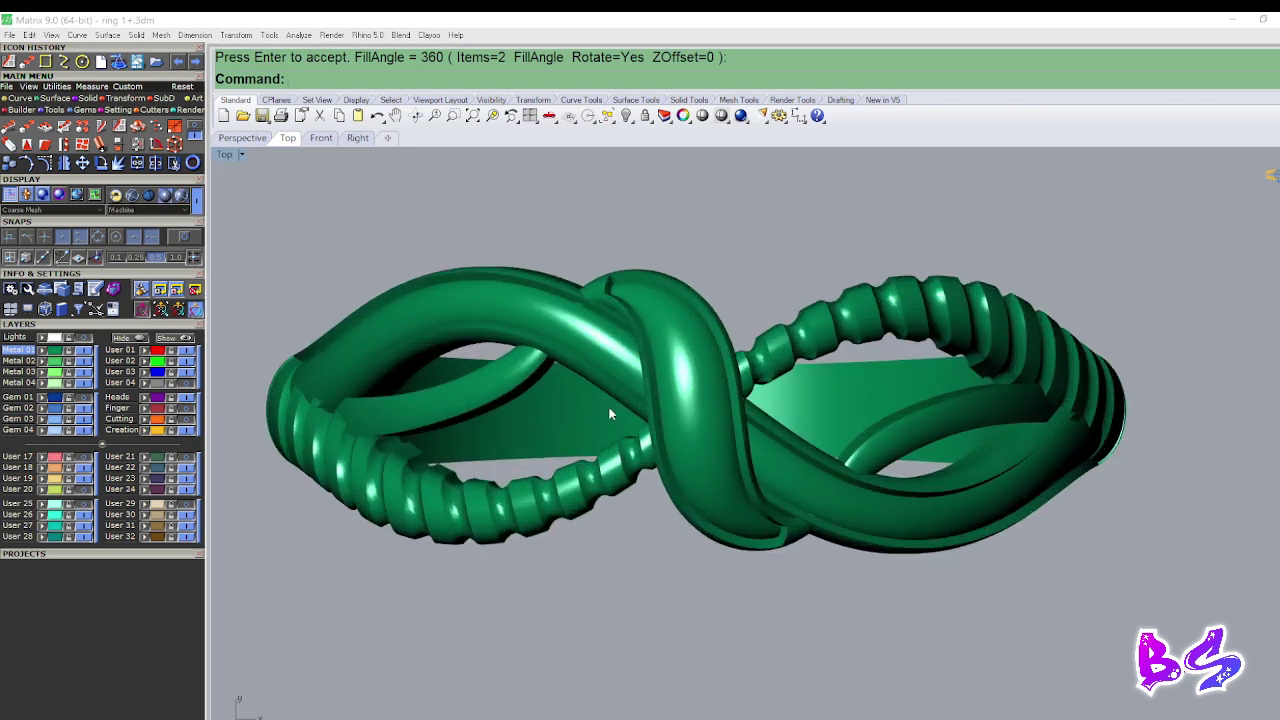
key("ctrl+F4")
mouse_move(610, 408)
right_mouse_down()
mouse_move(648, 391)
mouse_move(572, 465)
mouse_move(787, 384)
mouse_move(513, 271)
mouse_move(520, 340)
mouse_move(450, 320)
mouse_move(480, 380)
mouse_move(338, 421)
mouse_move(276, 421)
mouse_move(806, 373)
mouse_move(750, 374)
mouse_move(727, 395)
mouse_move(681, 354)
mouse_move(667, 364)
right_mouse_up()
left_click(155, 197)
key("ctrl+alt+s")
key("ctrl+F1")
key("ctrl+alt+s")
Extract a U-direction isocurve along the middle of the crossover's recessed surface.
type("SE")
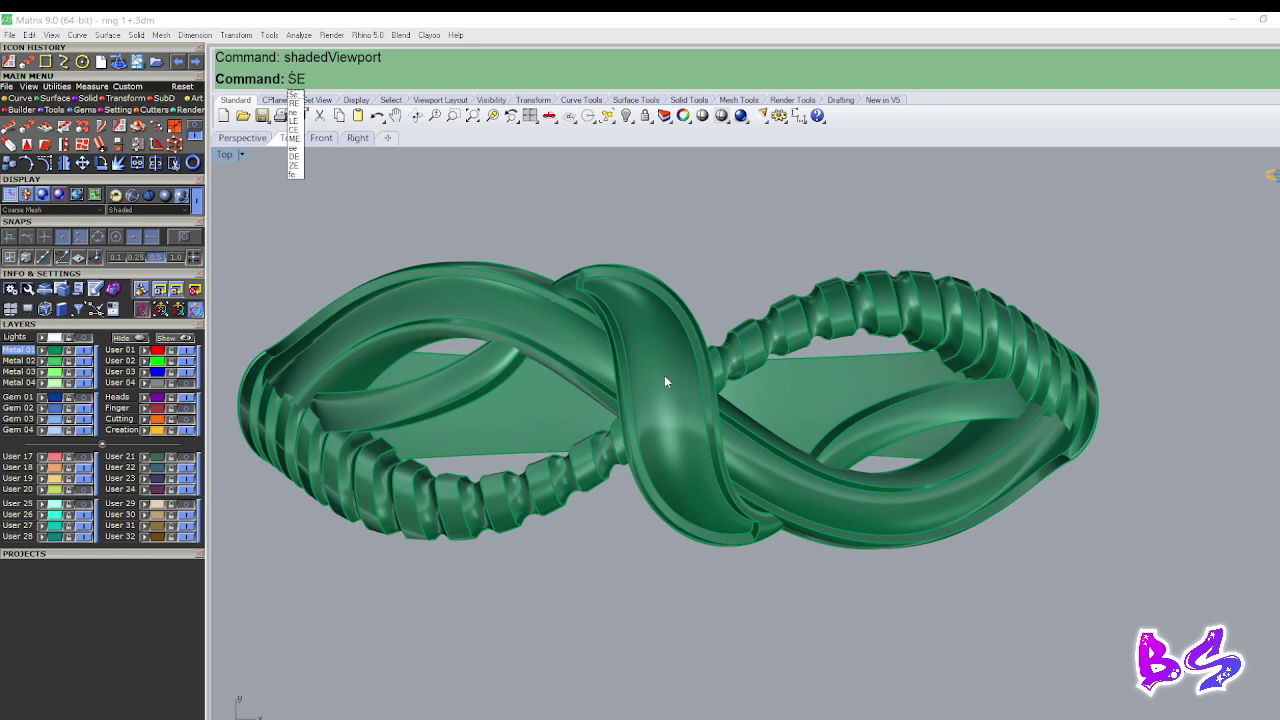
key("Return")
left_click(661, 379)
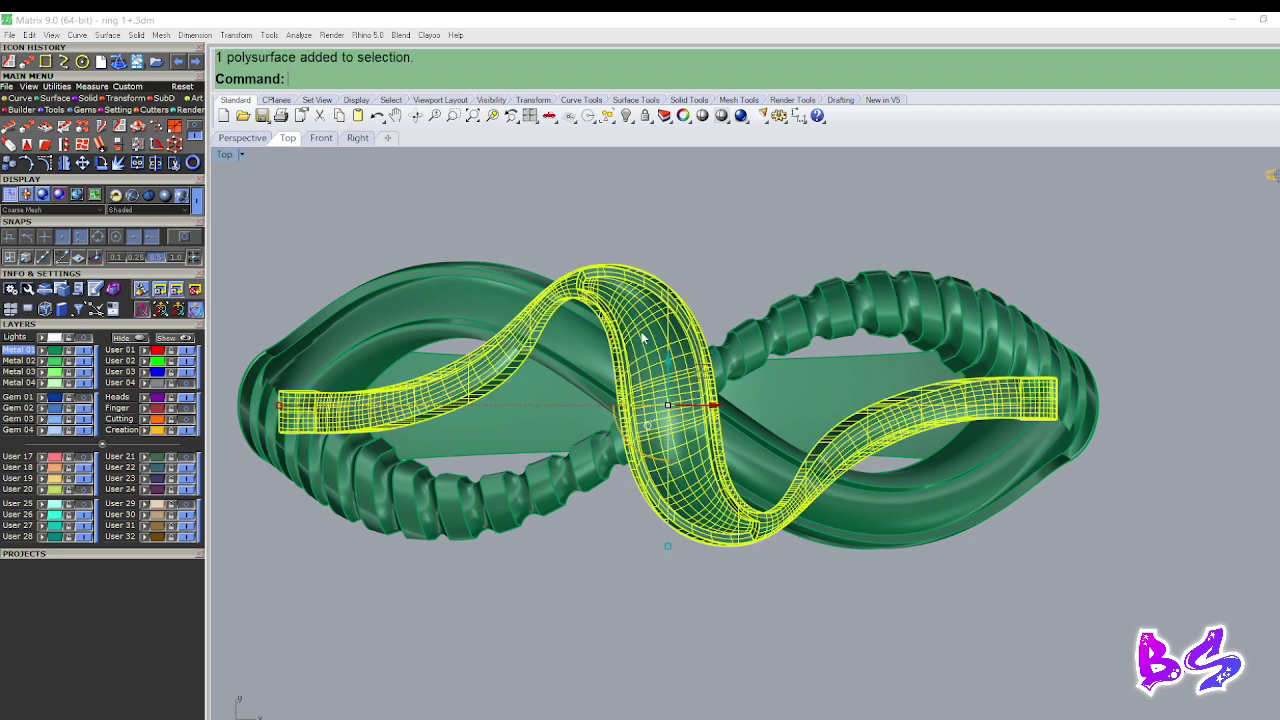
key("Escape")
type("ei")
key("Return")
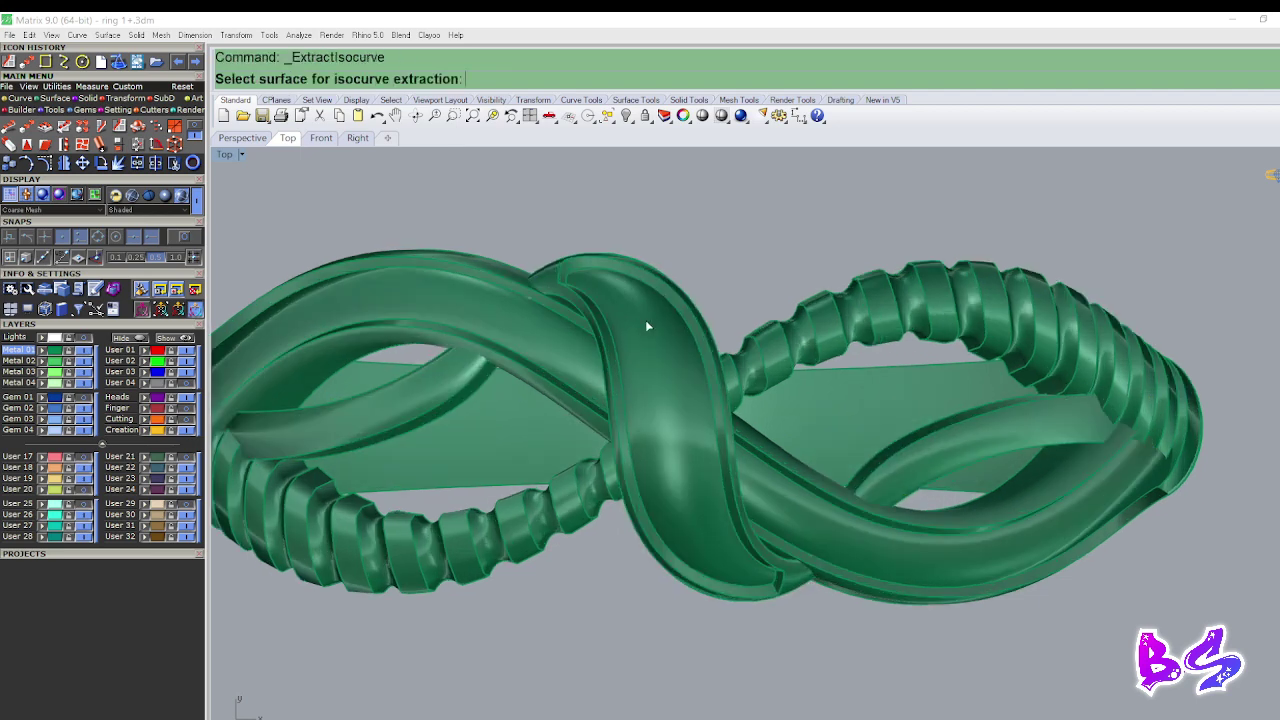
left_click(645, 330)
scroll(630, 310, "up", 4)
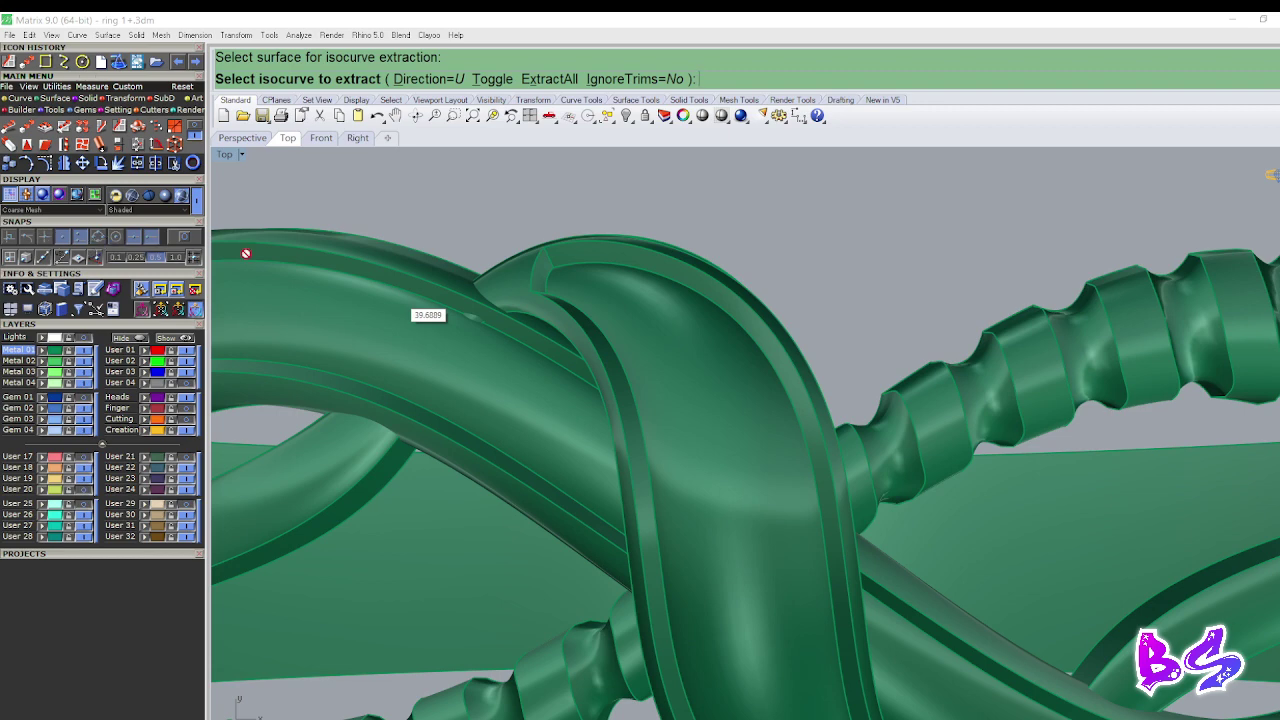
left_click(588, 276)
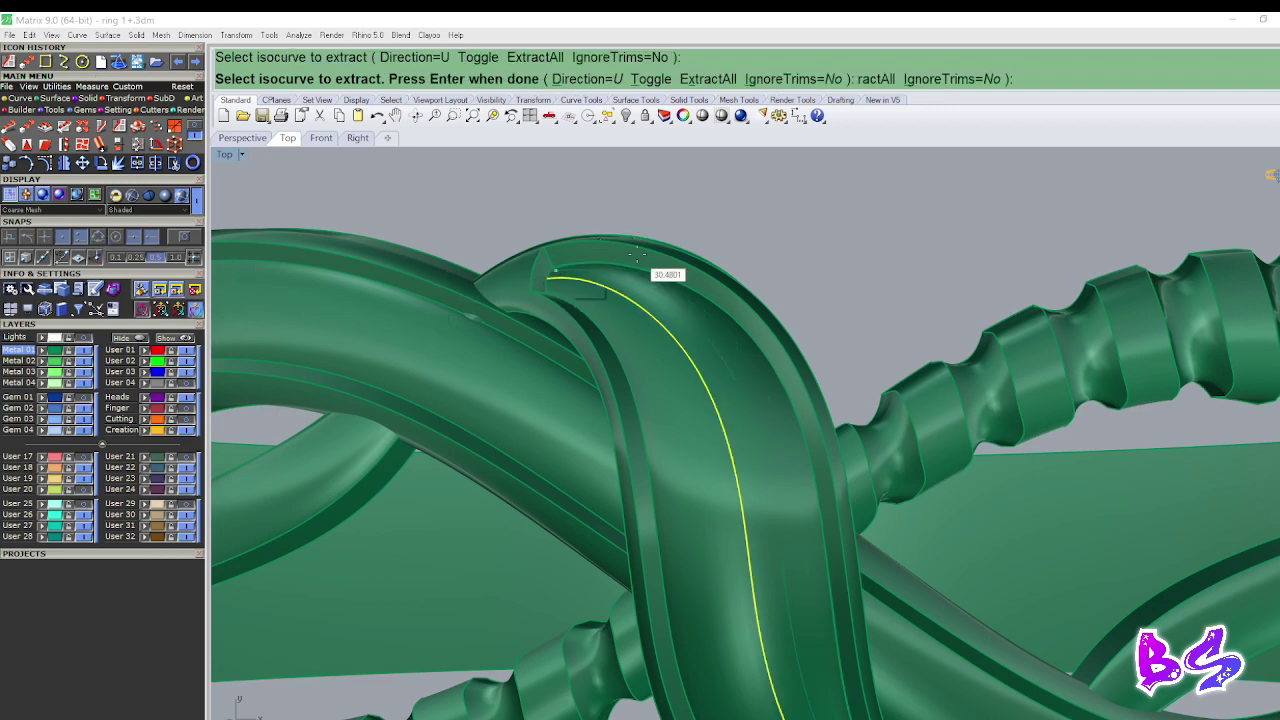
scroll(643, 270, "down", 5)
right_click(640, 273)
right_click_drag(670, 320, 658, 322)
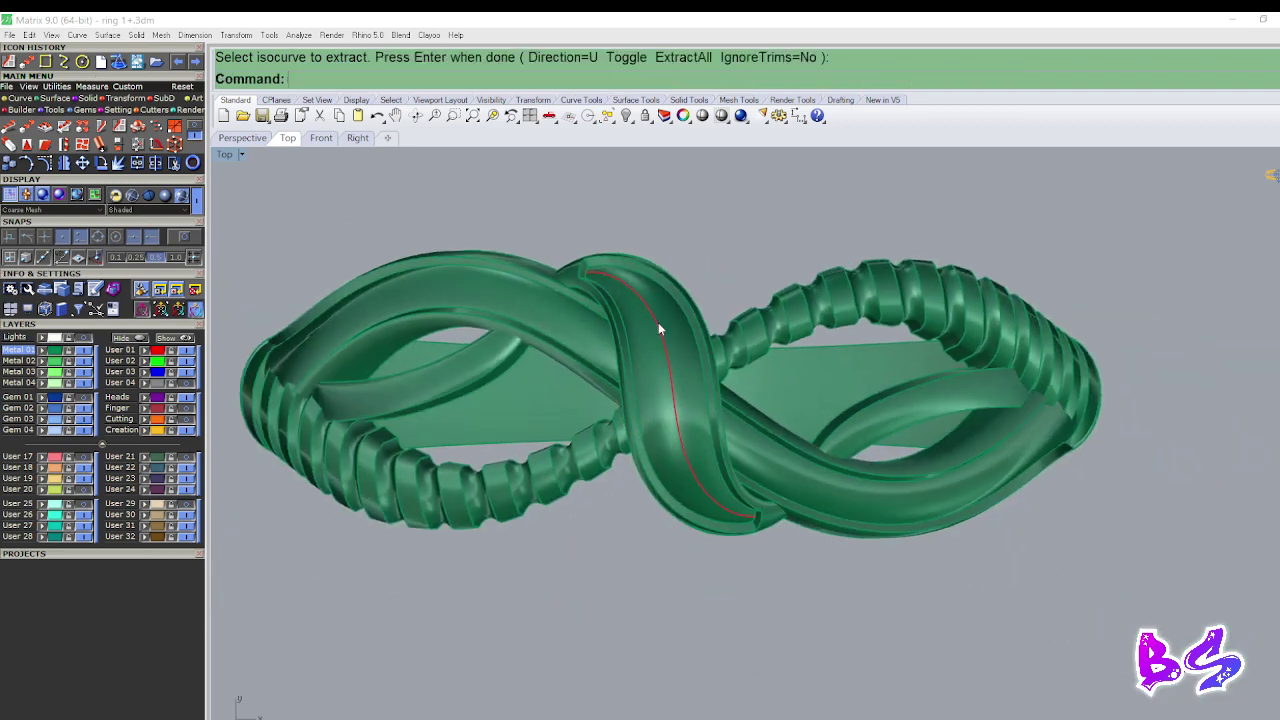
Extract a U-direction isocurve running lengthwise along the recessed plain strand that passes under the crossover.
right_click_drag(701, 387, 701, 369)
right_click(510, 293)
scroll(510, 293, "up", 3)
left_click(567, 298)
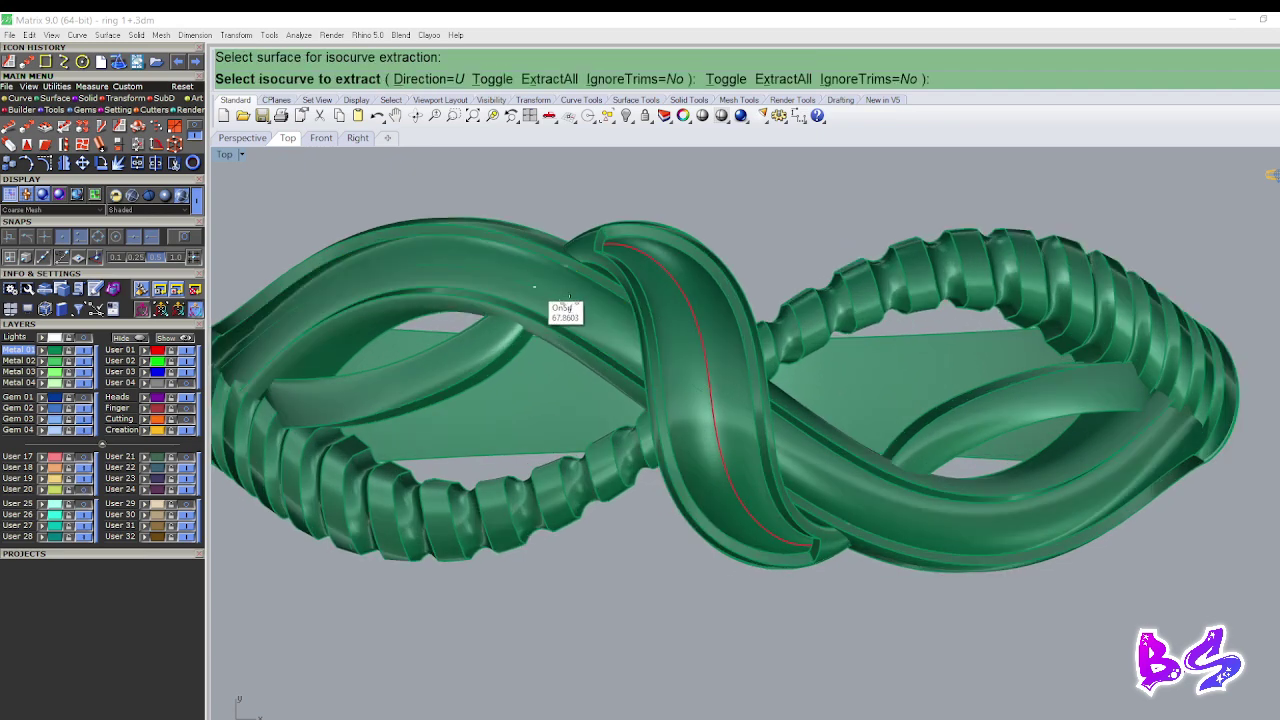
scroll(597, 299, "up", 3)
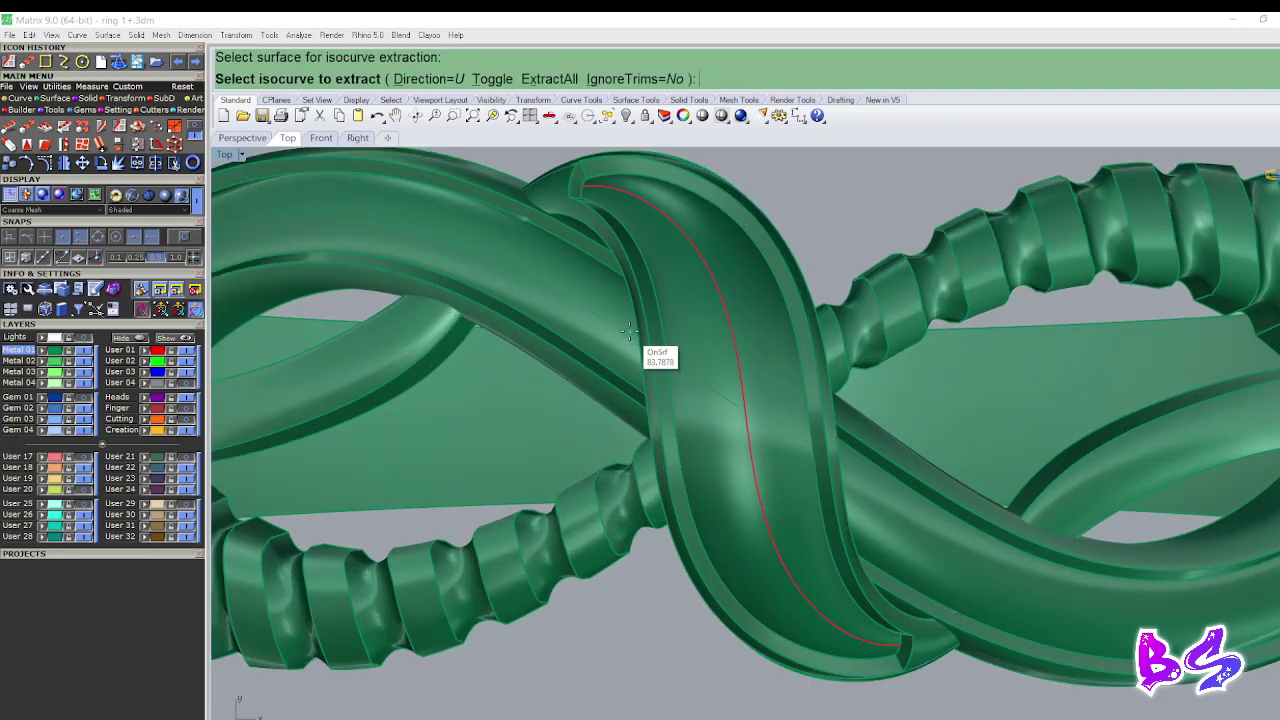
scroll(700, 334, "down", 4)
scroll(411, 333, "up", 4)
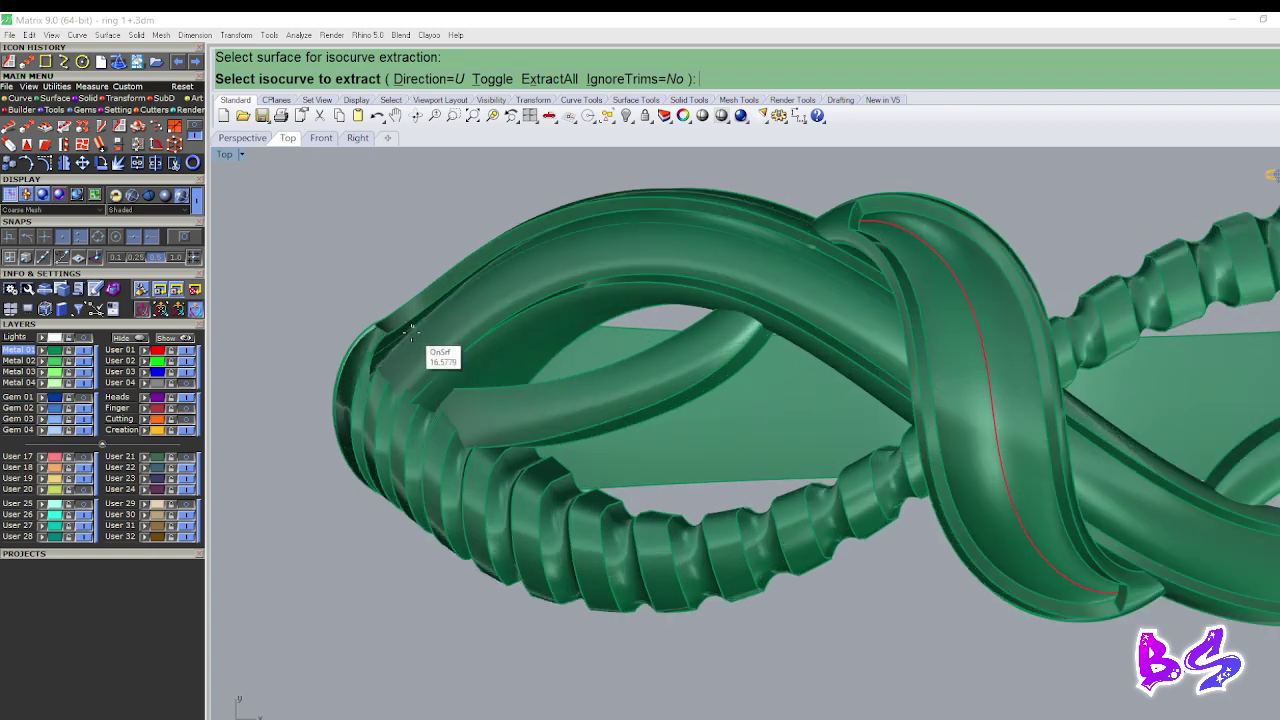
left_click(350, 393)
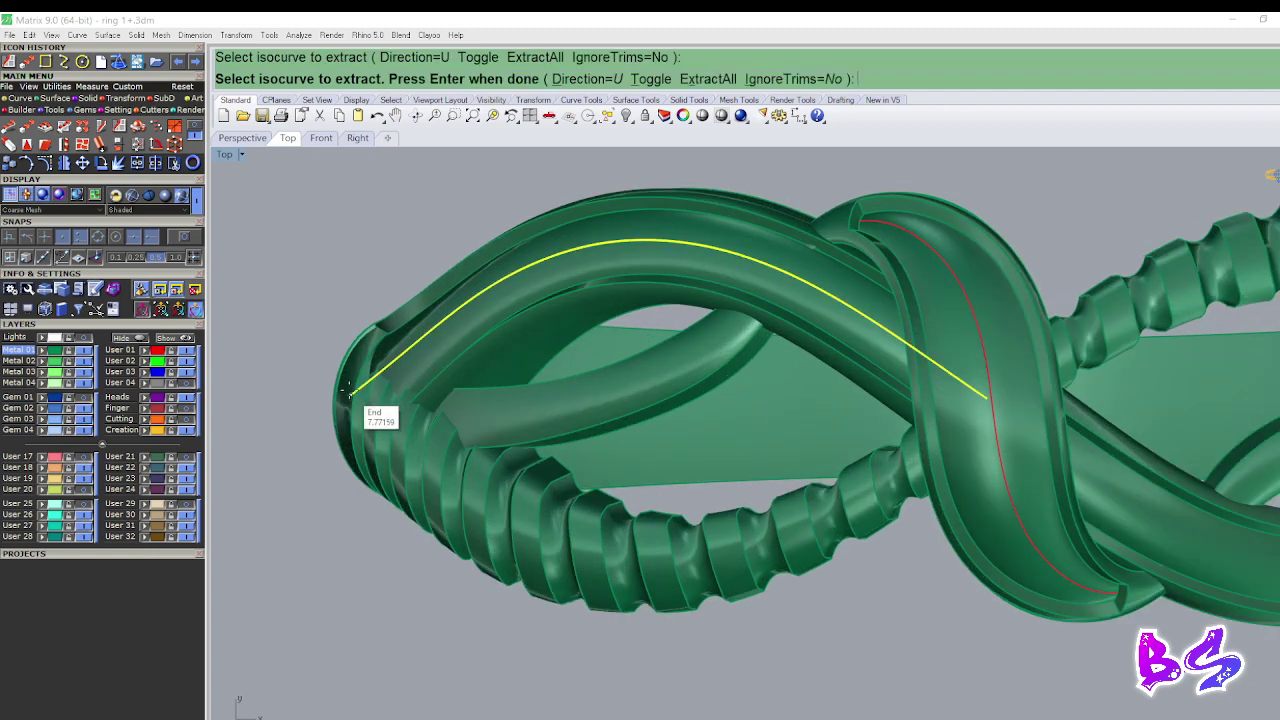
scroll(667, 281, "down", 5)
right_click(667, 280)
key("Escape")
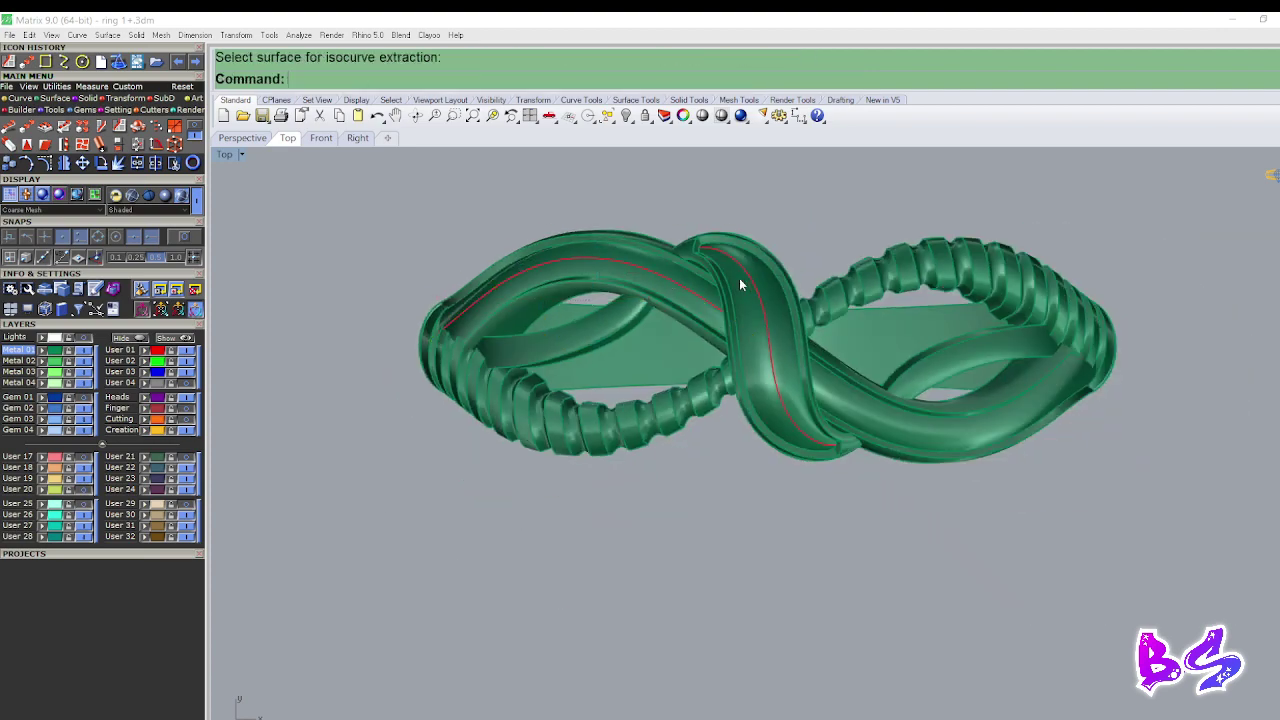
In Perspective, start Gem on Surface for the crossover and set its extracted isocurve as the guide curve.
right_click_drag(739, 278, 697, 294)
key("ctrl+F4")
right_click_drag(738, 496, 706, 410)
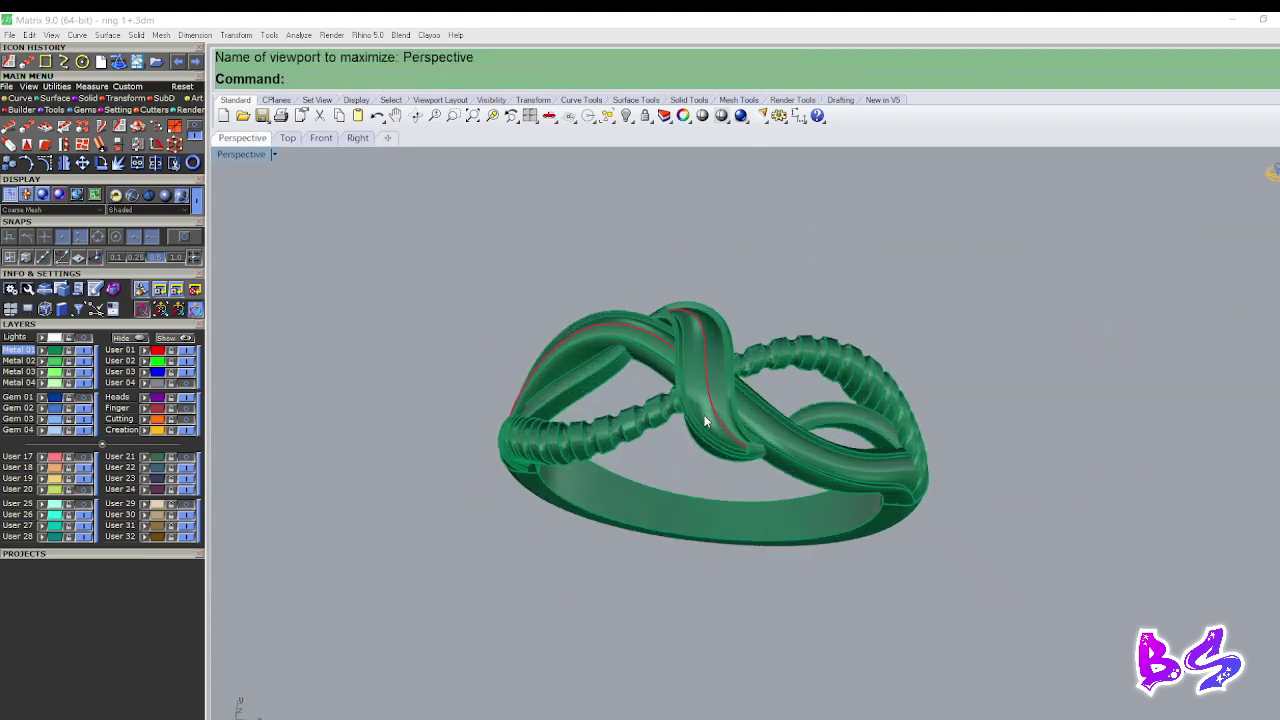
key("ctrl+w")
left_click_drag(660, 340, 788, 428)
scroll(697, 385, "down", 8)
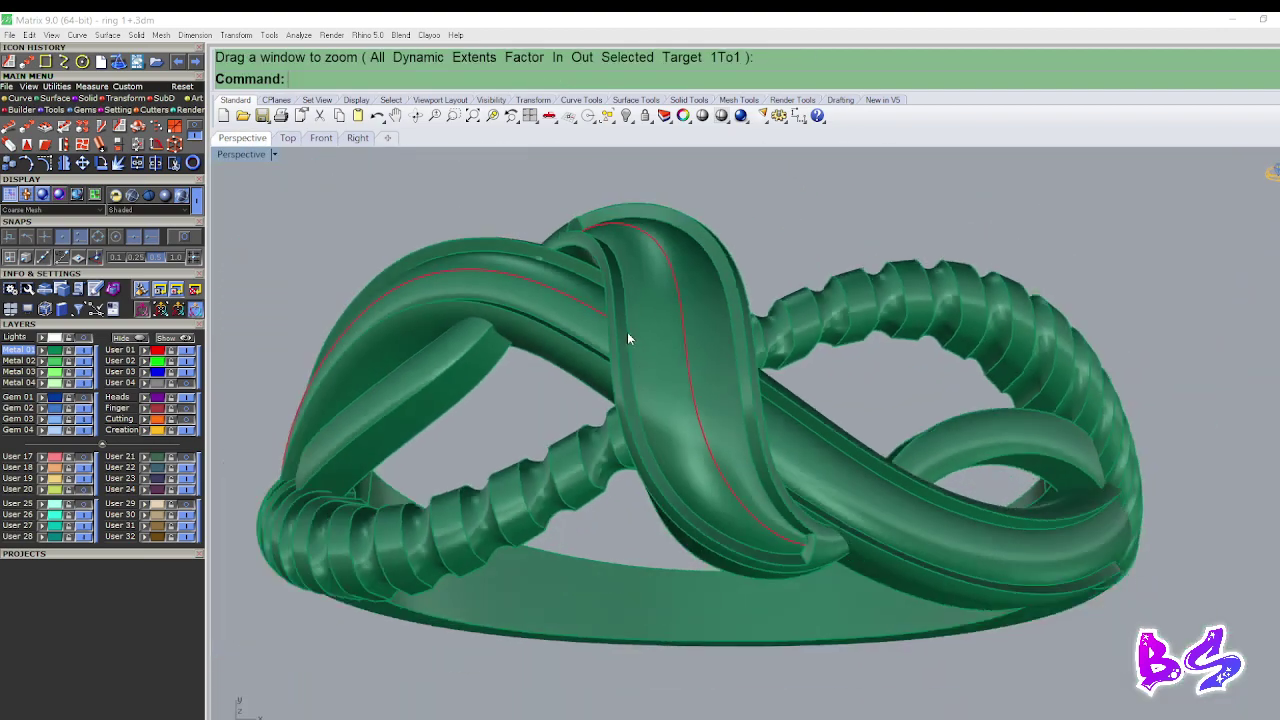
scroll(626, 331, "up", 4)
right_click_drag(746, 423, 703, 369)
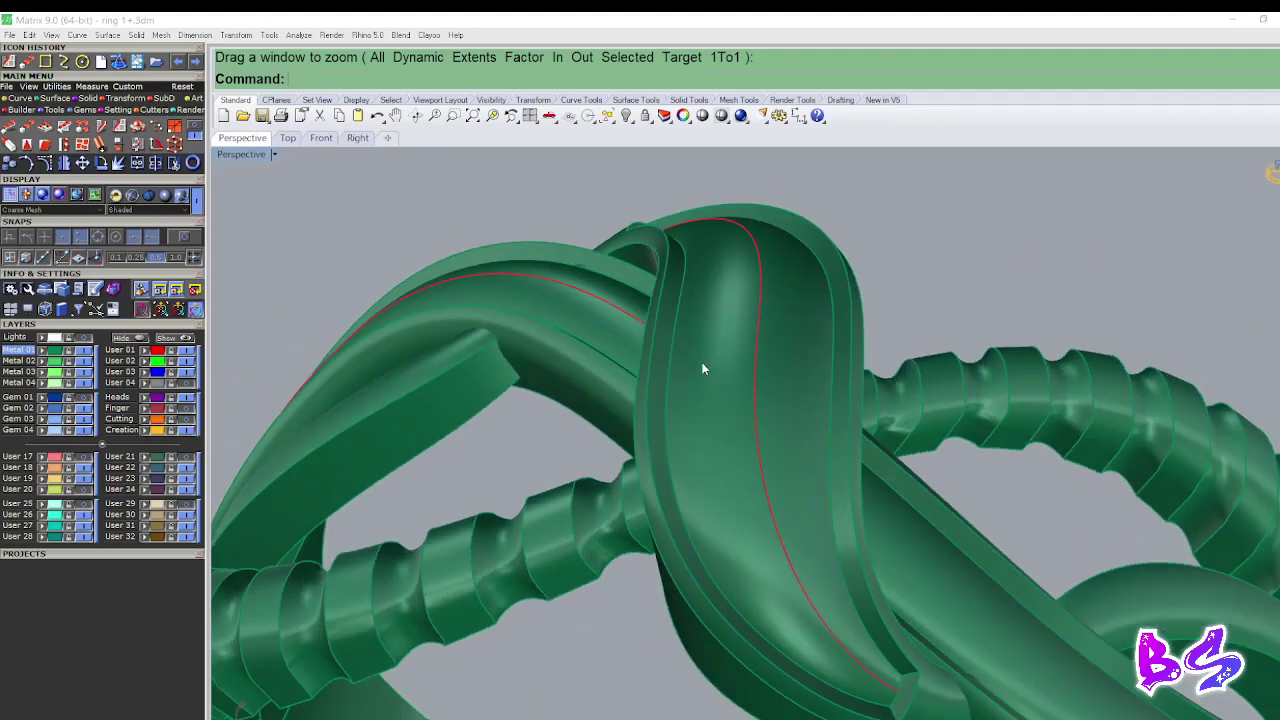
scroll(717, 442, "down", 4)
left_click(720, 443)
scroll(733, 444, "up", 2)
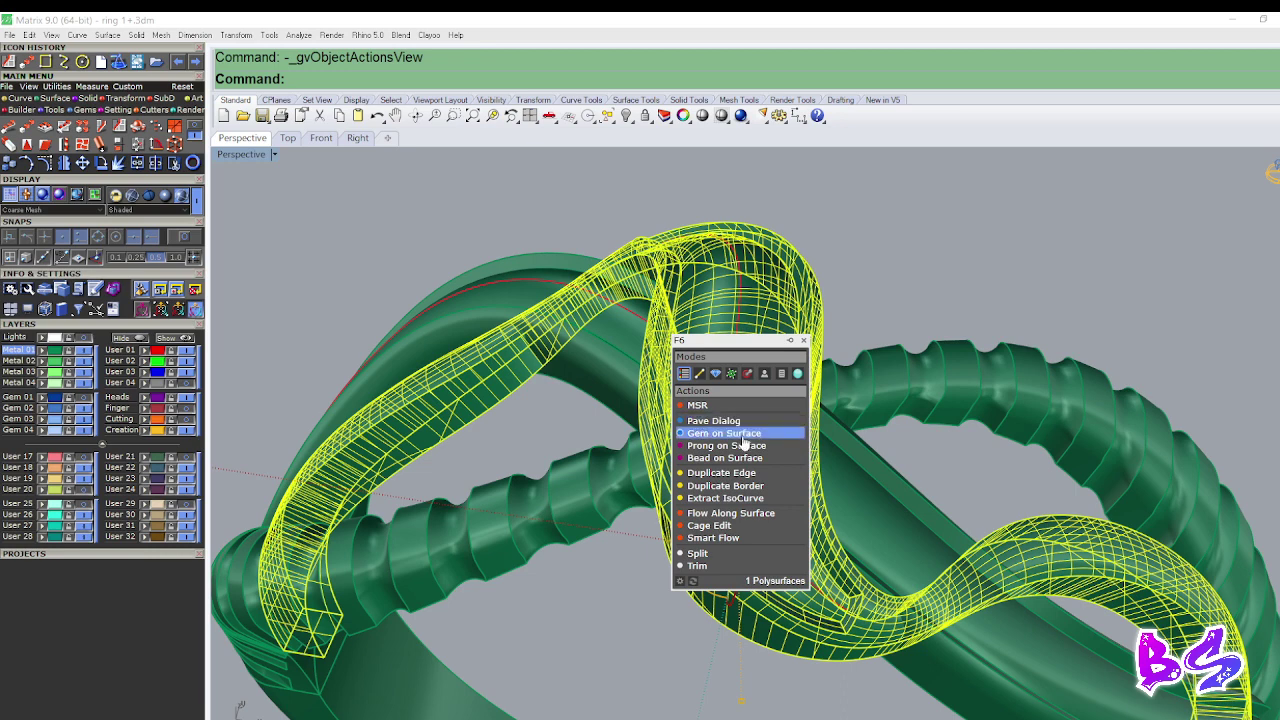
left_click(742, 434)
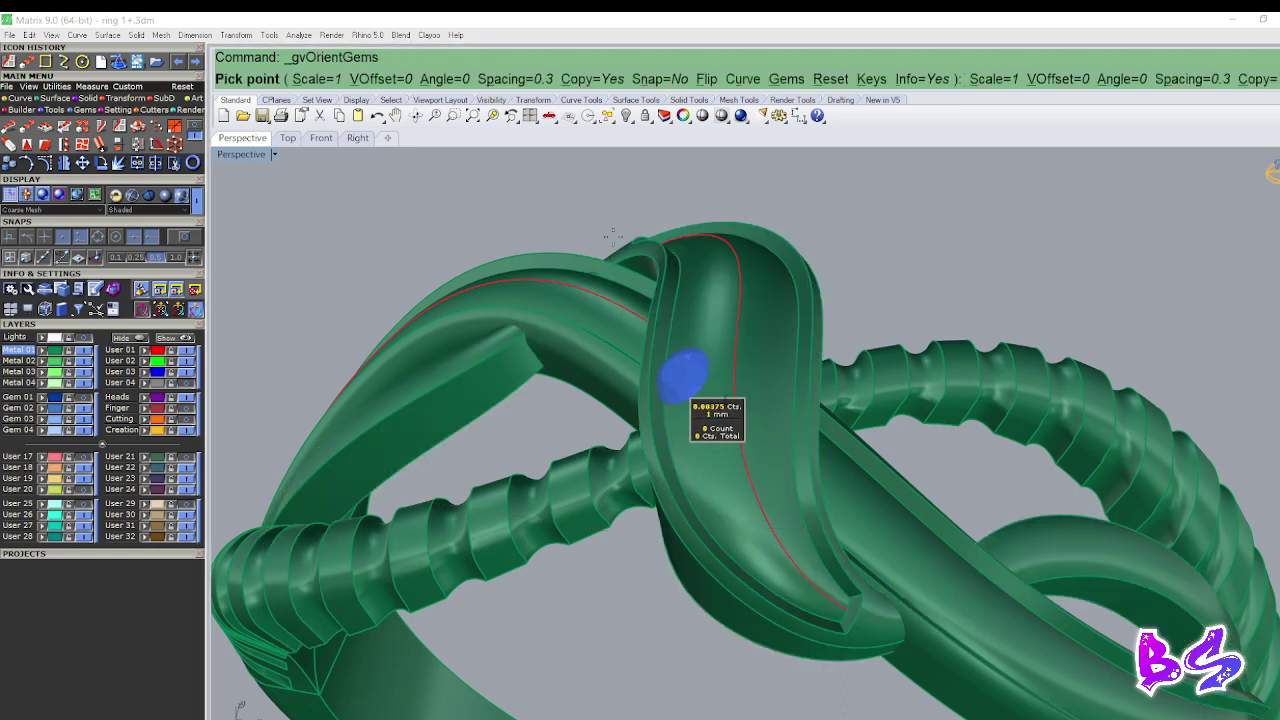
left_click(743, 79)
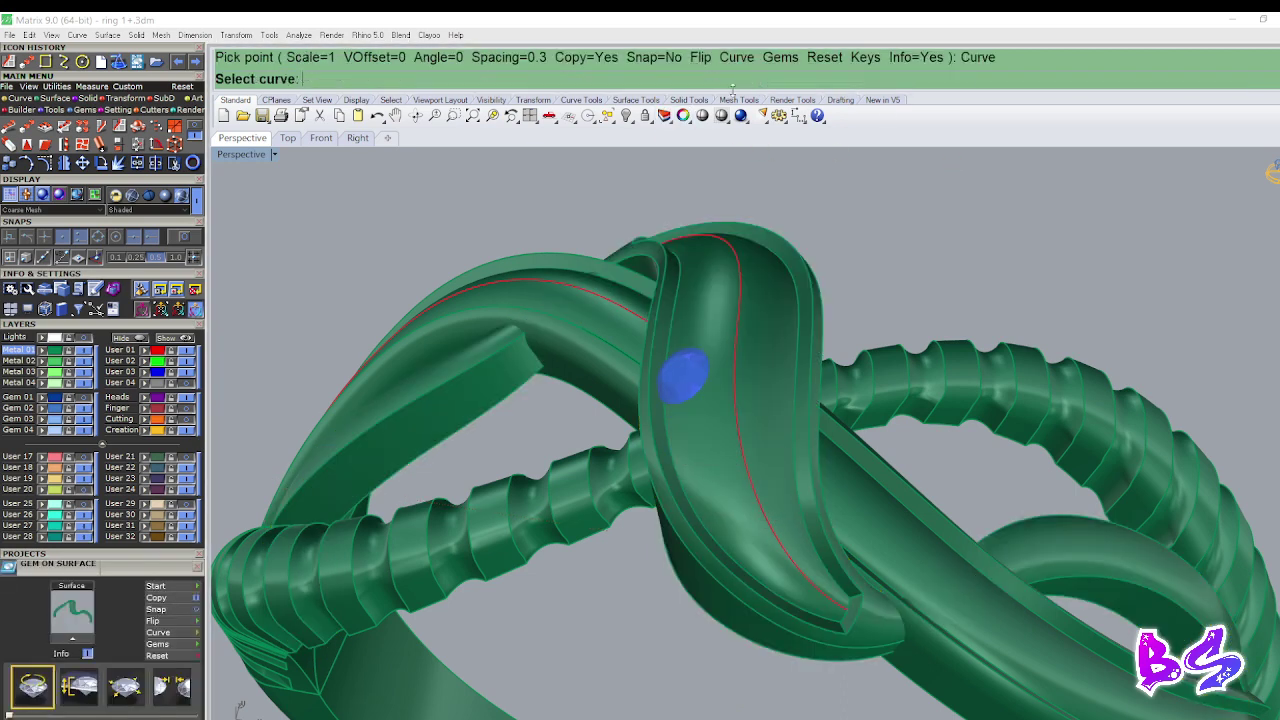
scroll(776, 498, "up", 2)
left_click(755, 514)
Place a 1.1 mm gem on the guide curve near the crossover's front end.
scroll(737, 491, "up", 3)
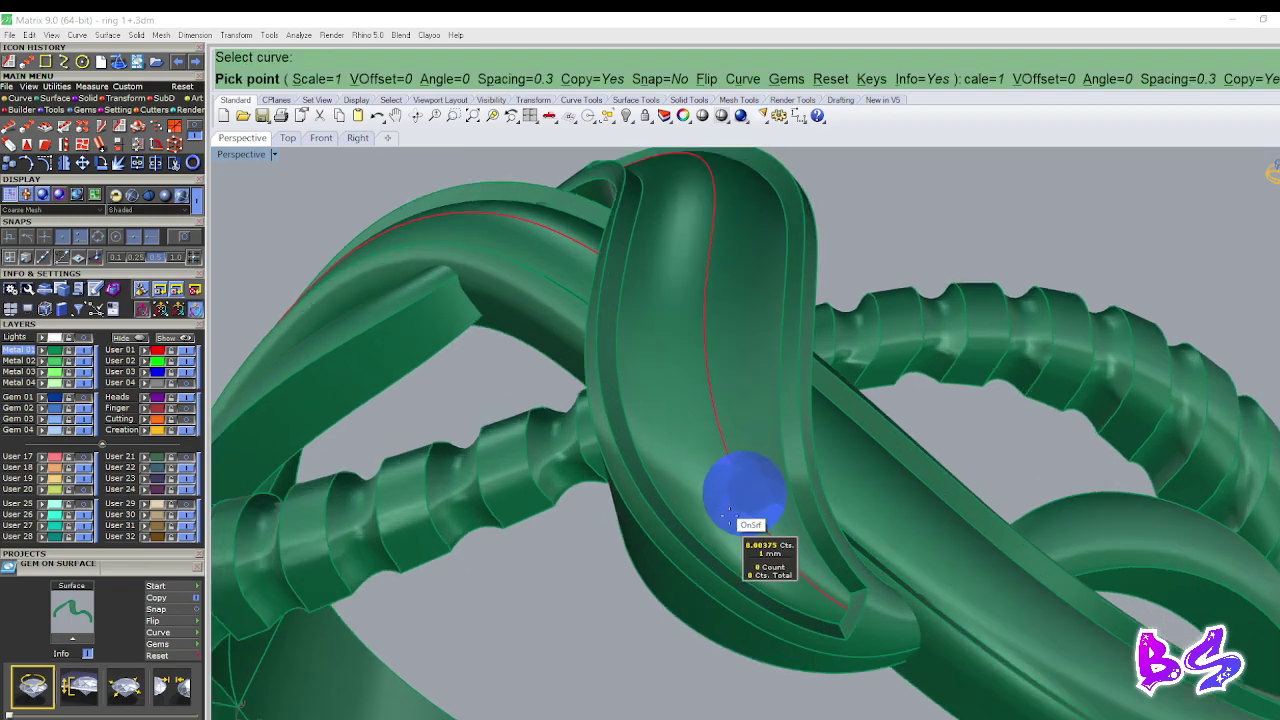
right_click_drag(789, 552, 735, 535)
scroll(732, 548, "down", 2)
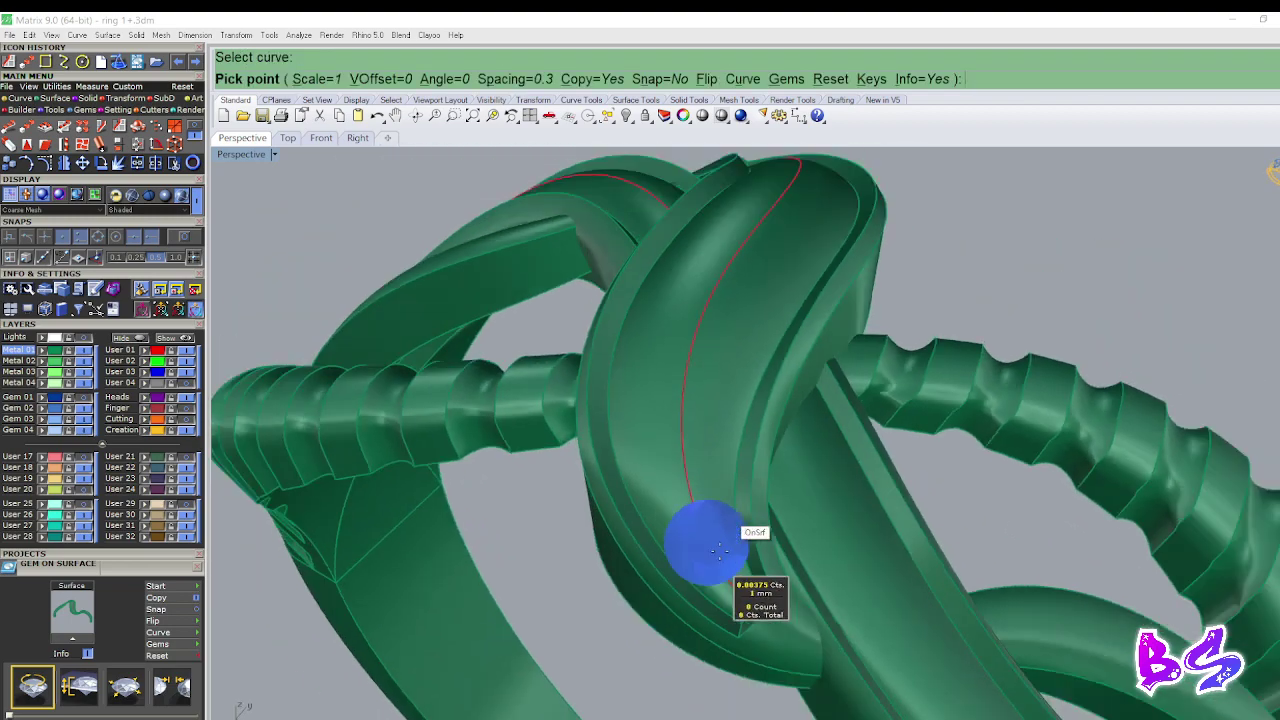
scroll(728, 555, "up", 4)
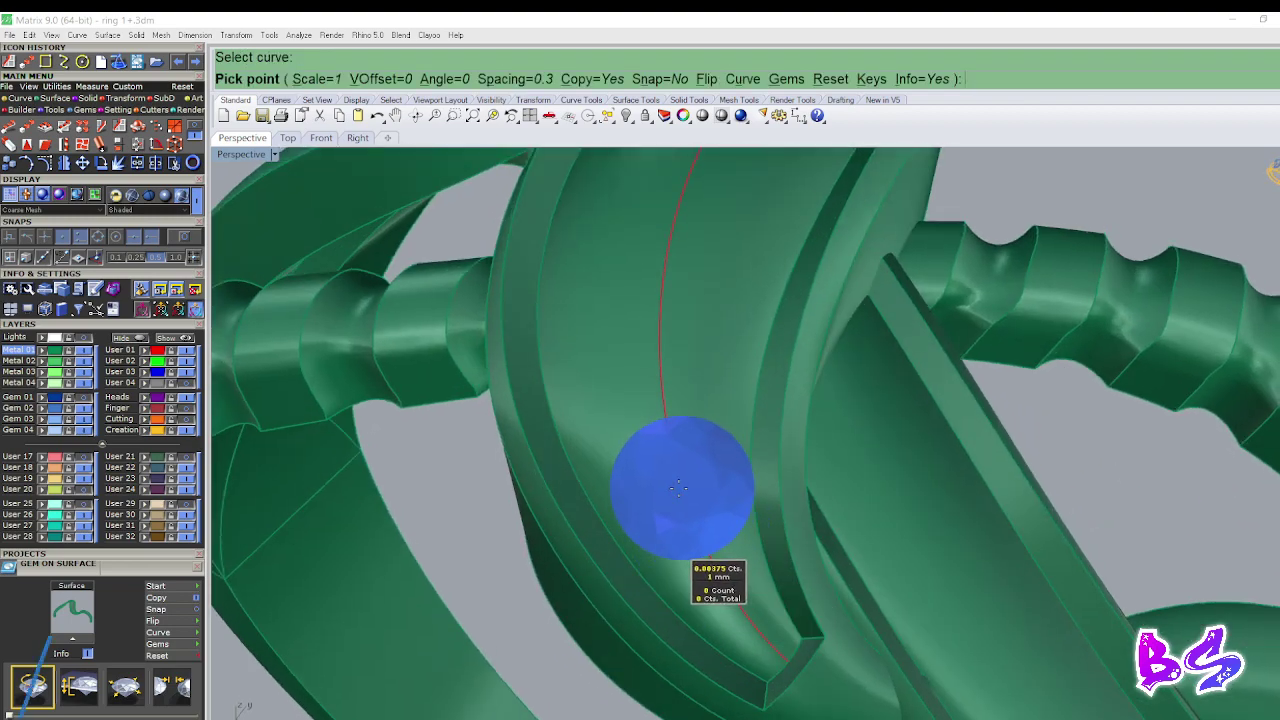
key("Up")
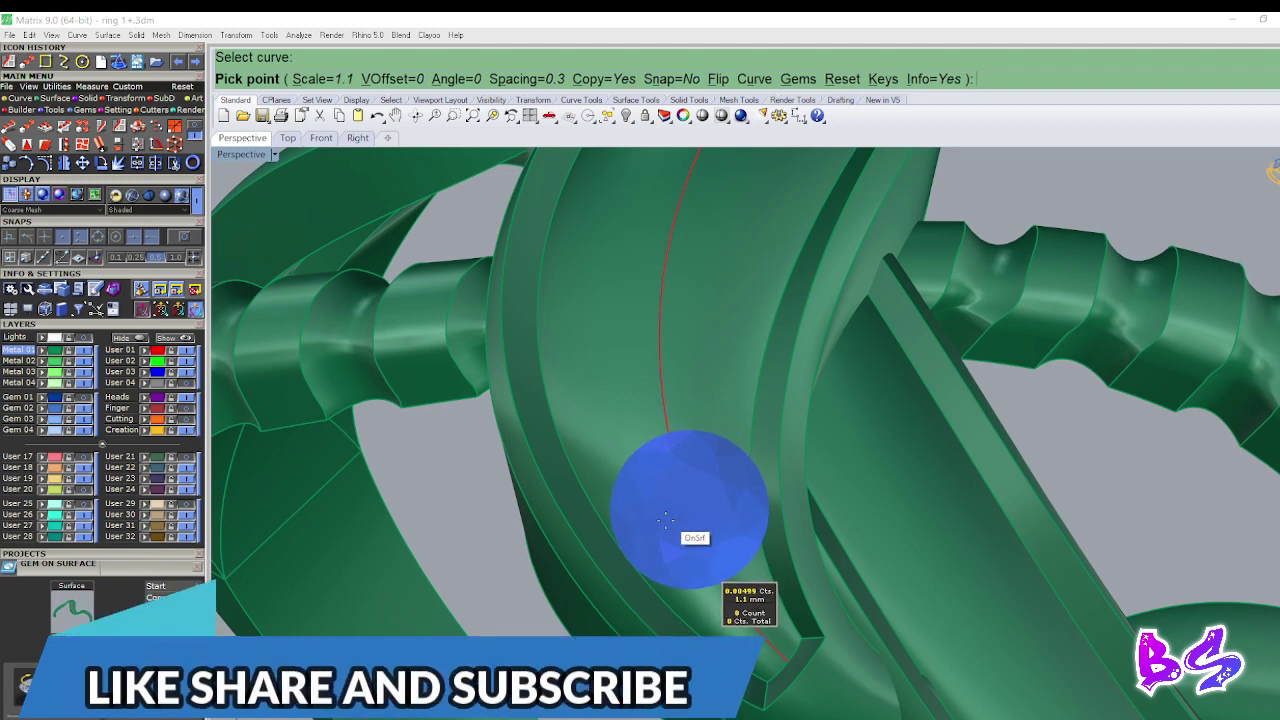
left_click(665, 520)
scroll(677, 450, "down", 7)
Place a 1.3 mm gem on the guide curve beside the first one, with 0.15 mm spacing and snap on.
right_click_drag(677, 420, 709, 463)
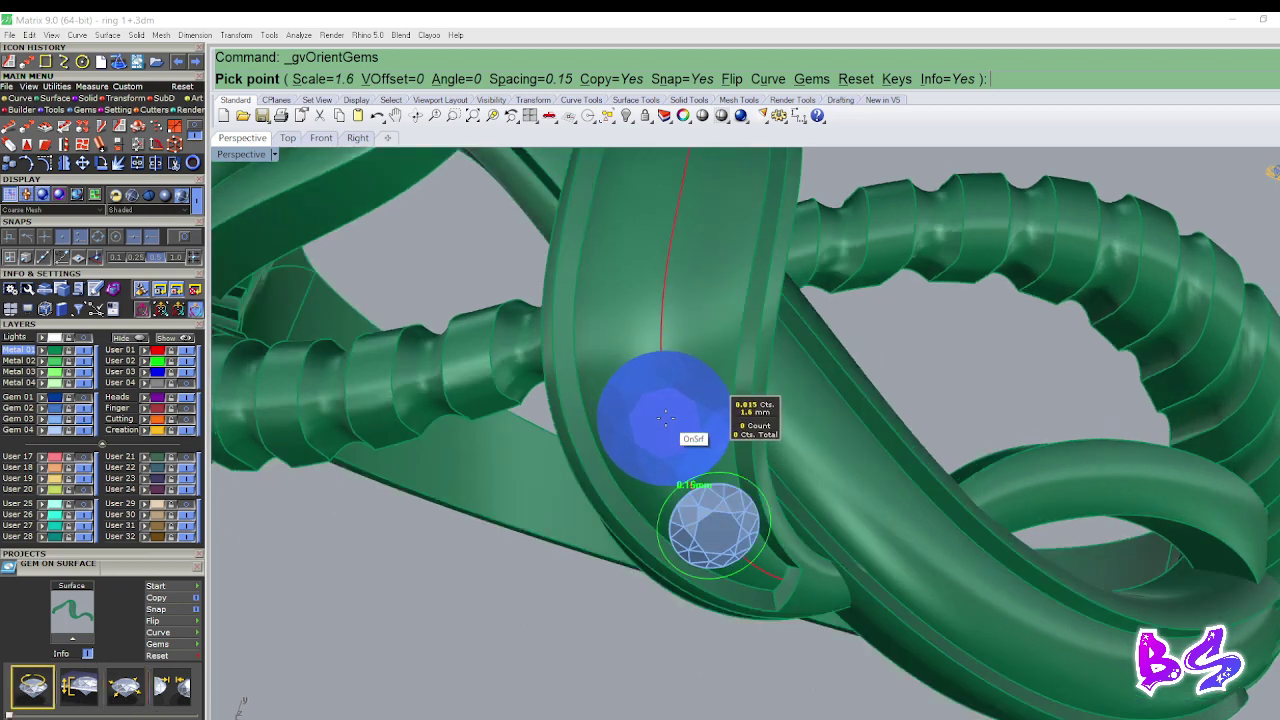
mouse_move(666, 414)
right_mouse_down()
mouse_move(671, 386)
mouse_move(663, 400)
right_mouse_up()
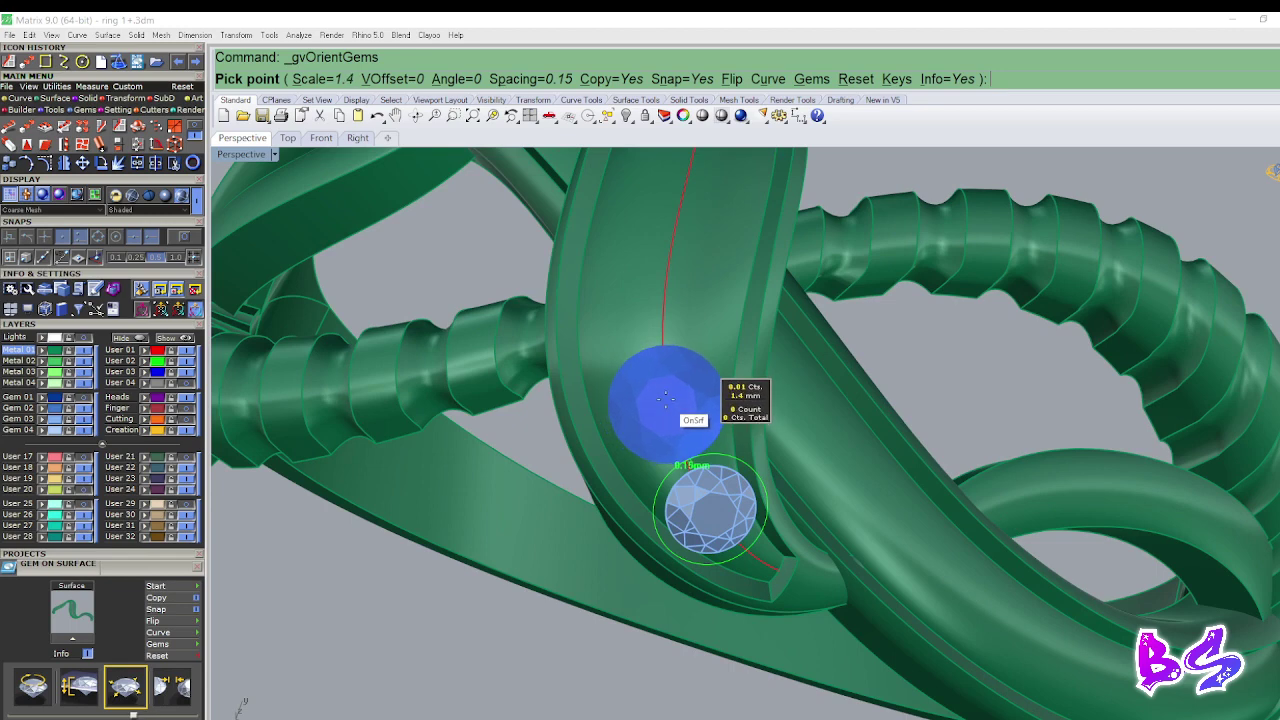
scroll(666, 399, "up", 1)
key("Down")
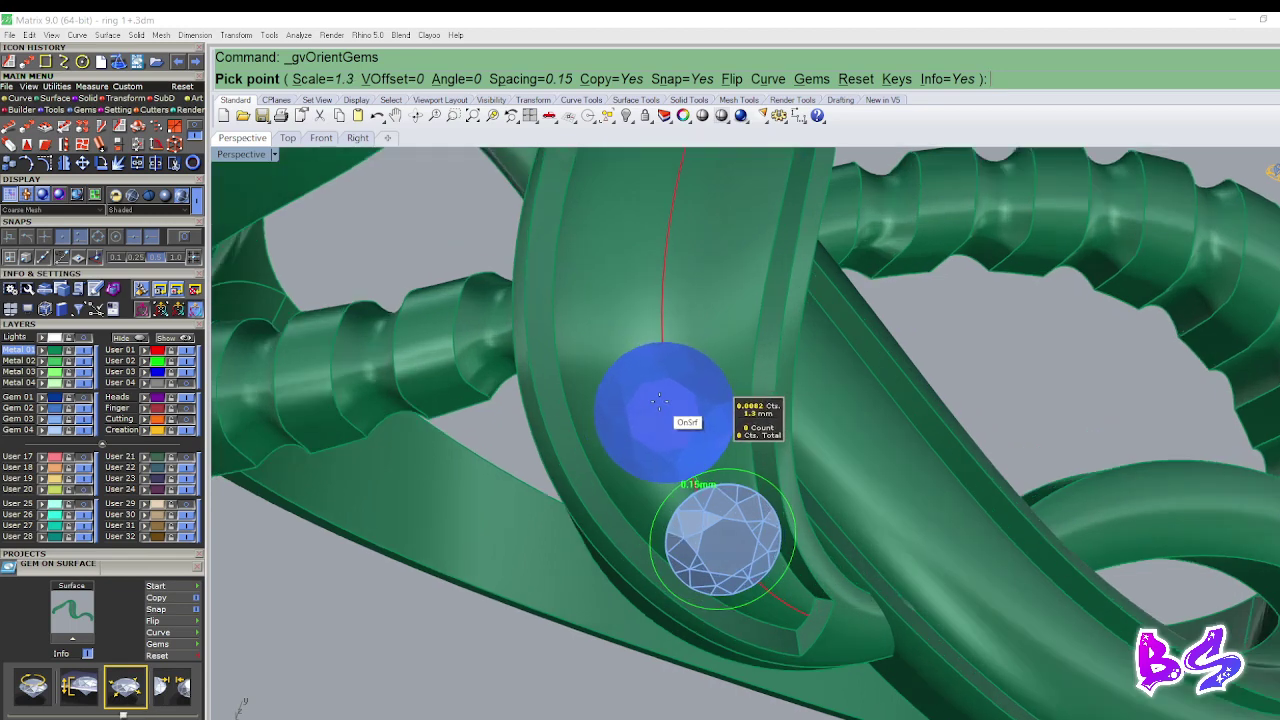
left_click(665, 399)
scroll(665, 400, "down", 3)
In the Top view, replace the second gem at the crossover's opposite end with a 2-item, 360-degree polar array of the 1.3 mm gem.
right_click_drag(697, 427, 735, 480)
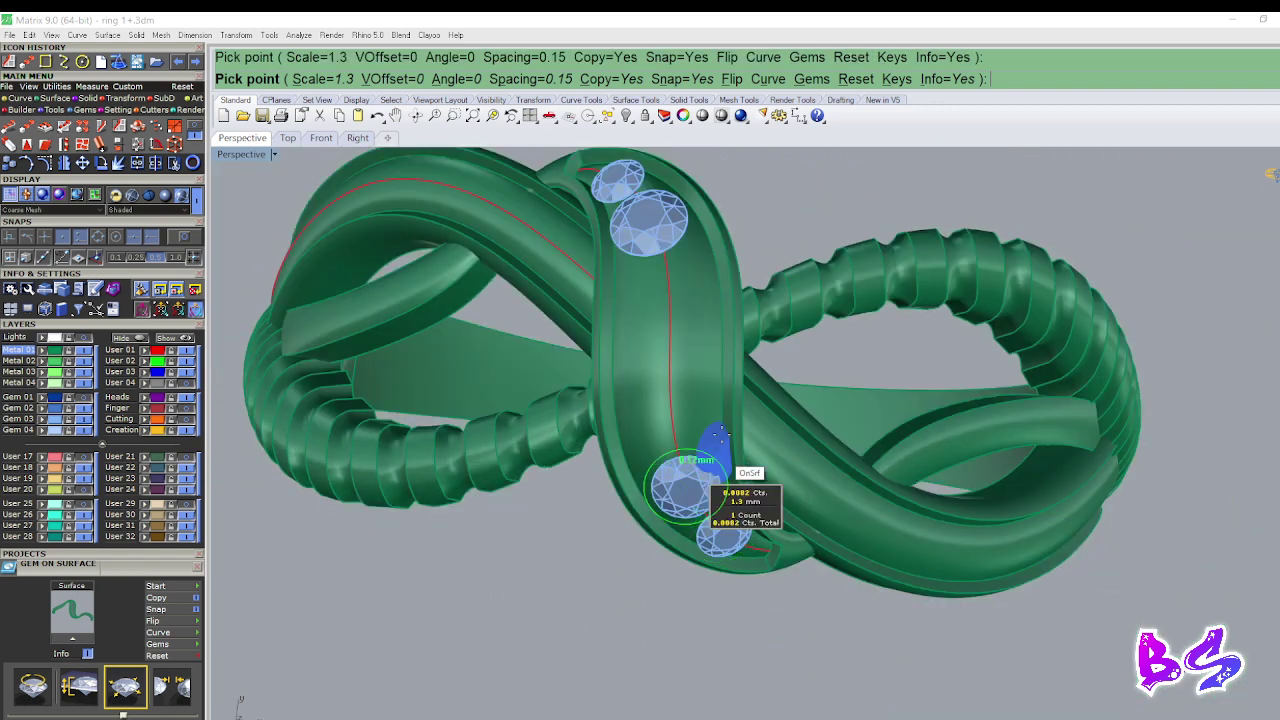
key("ctrl+F1")
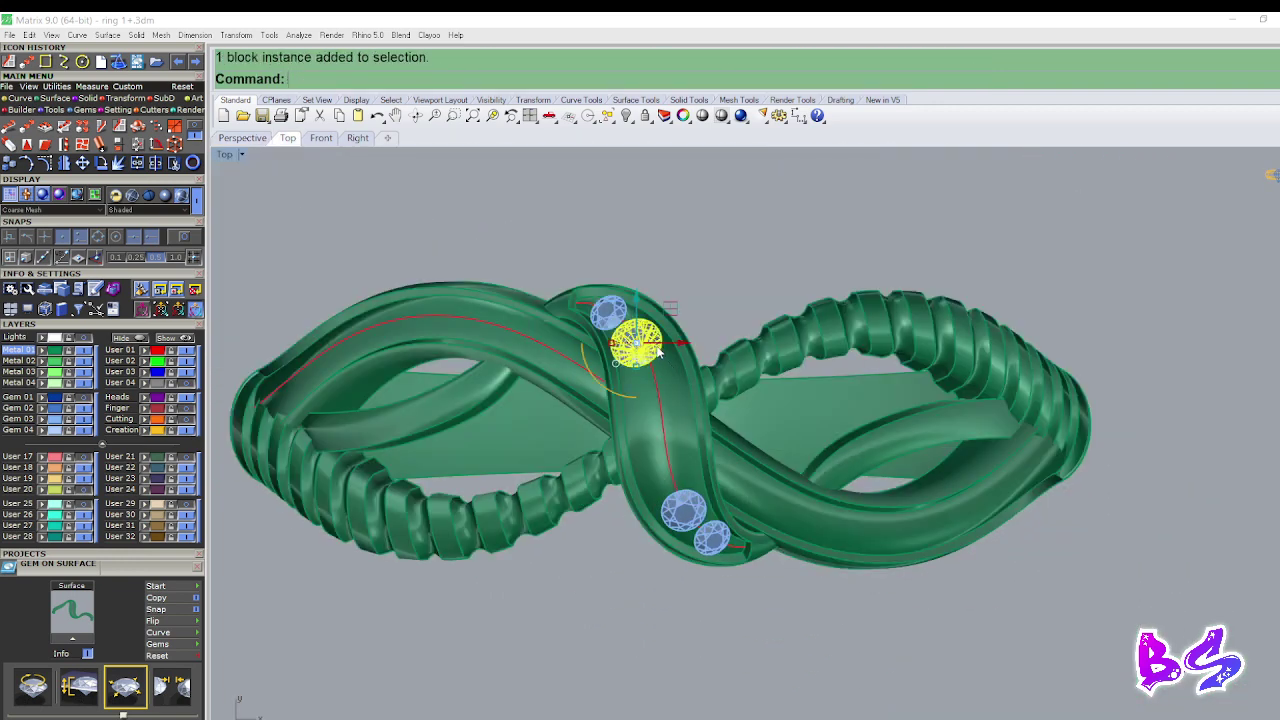
key("Delete")
left_click(671, 516)
key("F6")
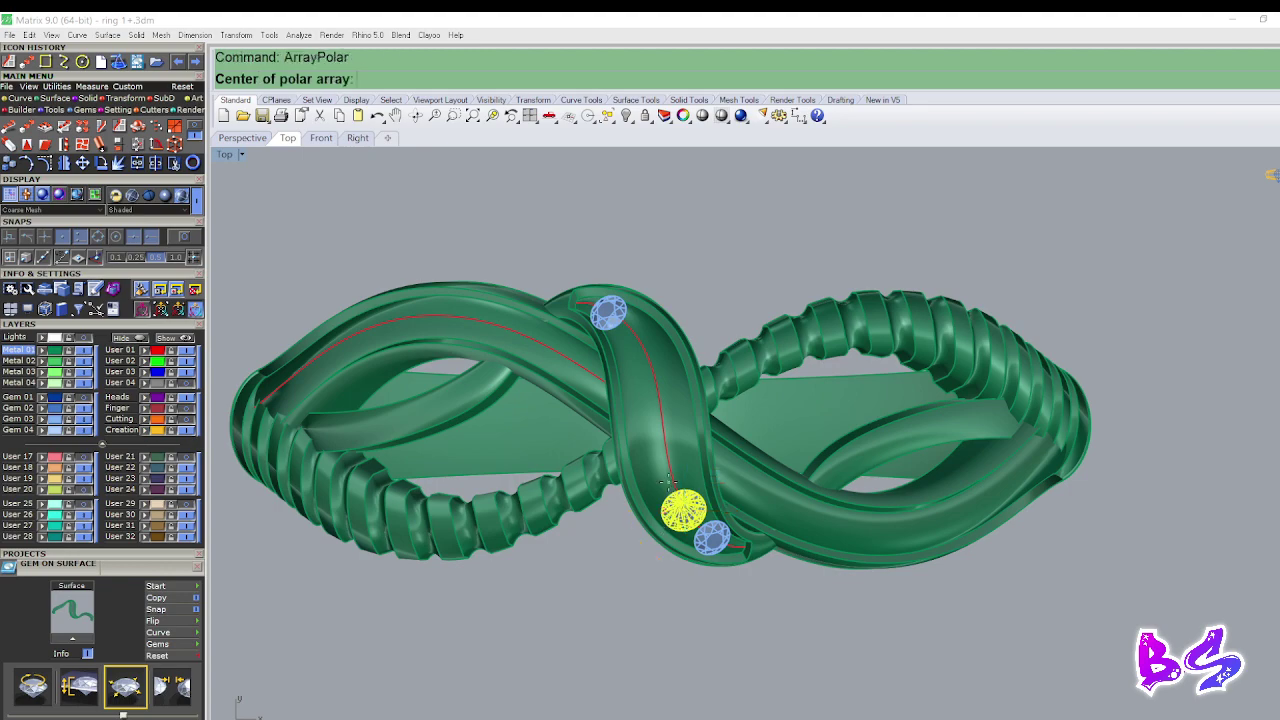
key("Return")
key("Return")
key("Return")
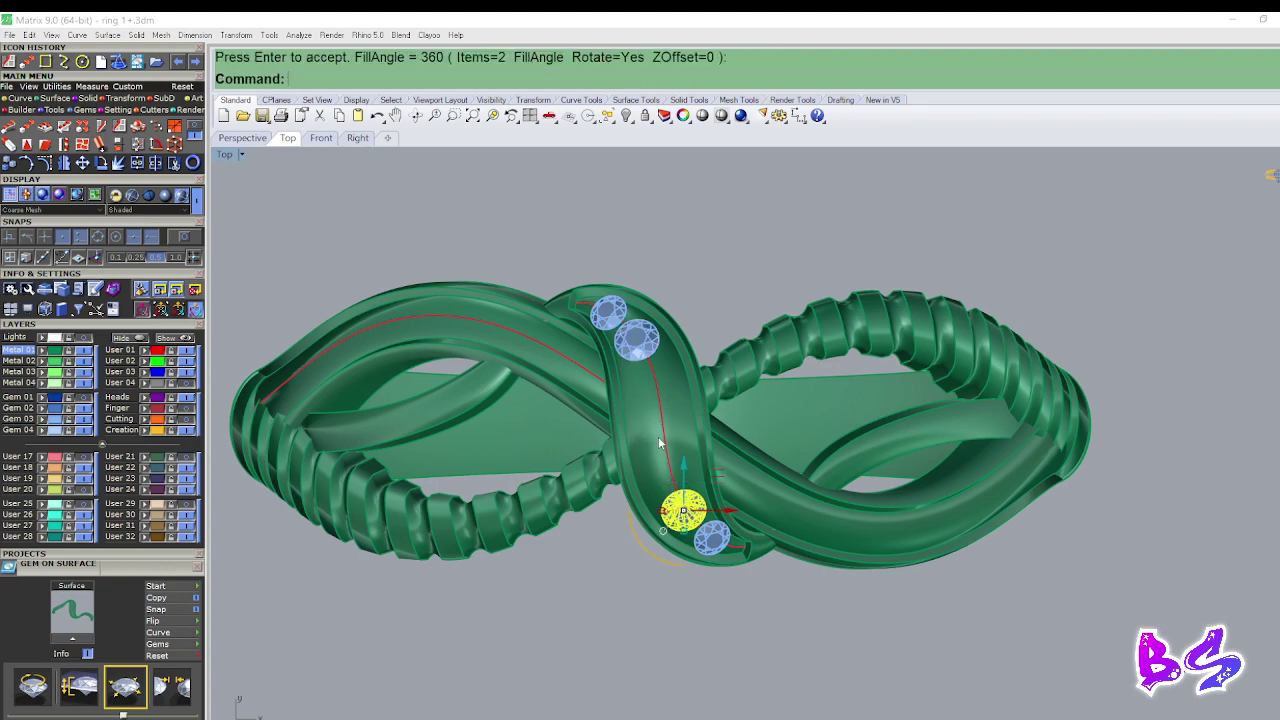
Place a 1.8 mm gem on the crossover's guide curve beside the front 1.3 mm gem, keeping 0.15 mm spacing.
scroll(642, 432, "up", 2)
left_click(642, 430)
scroll(642, 430, "up", 4)
middle_click(642, 429)
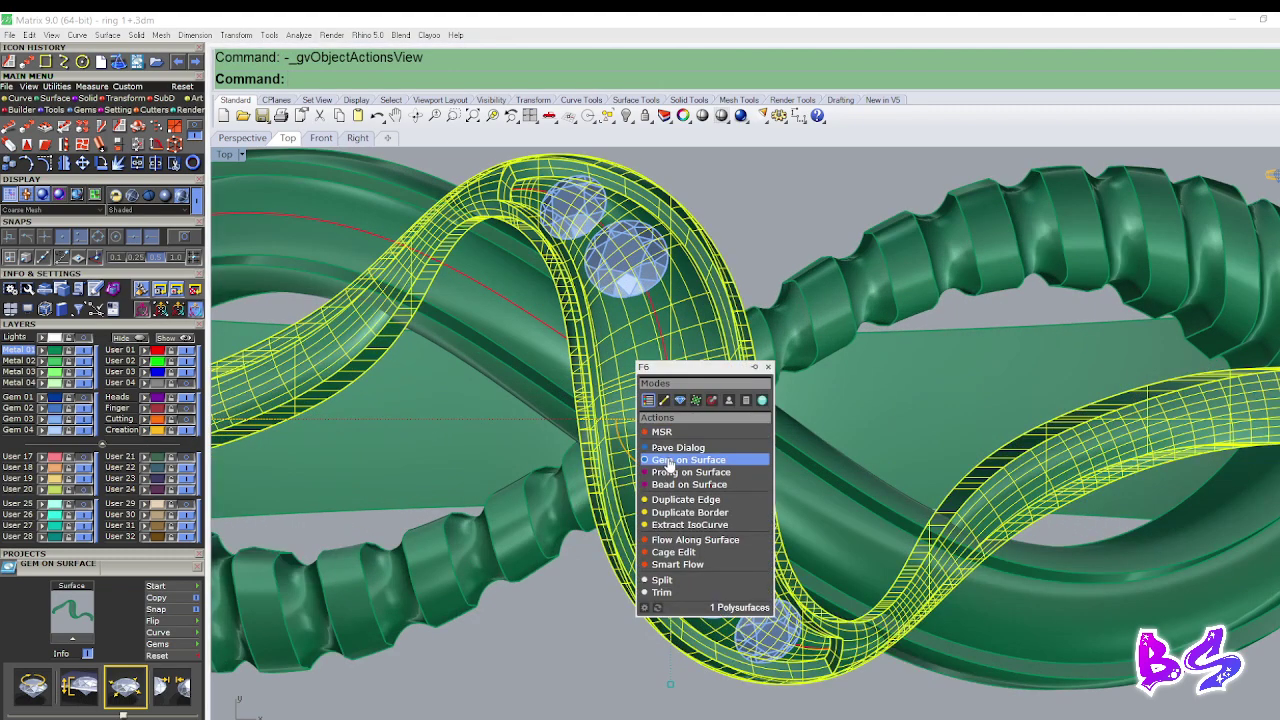
left_click(666, 462)
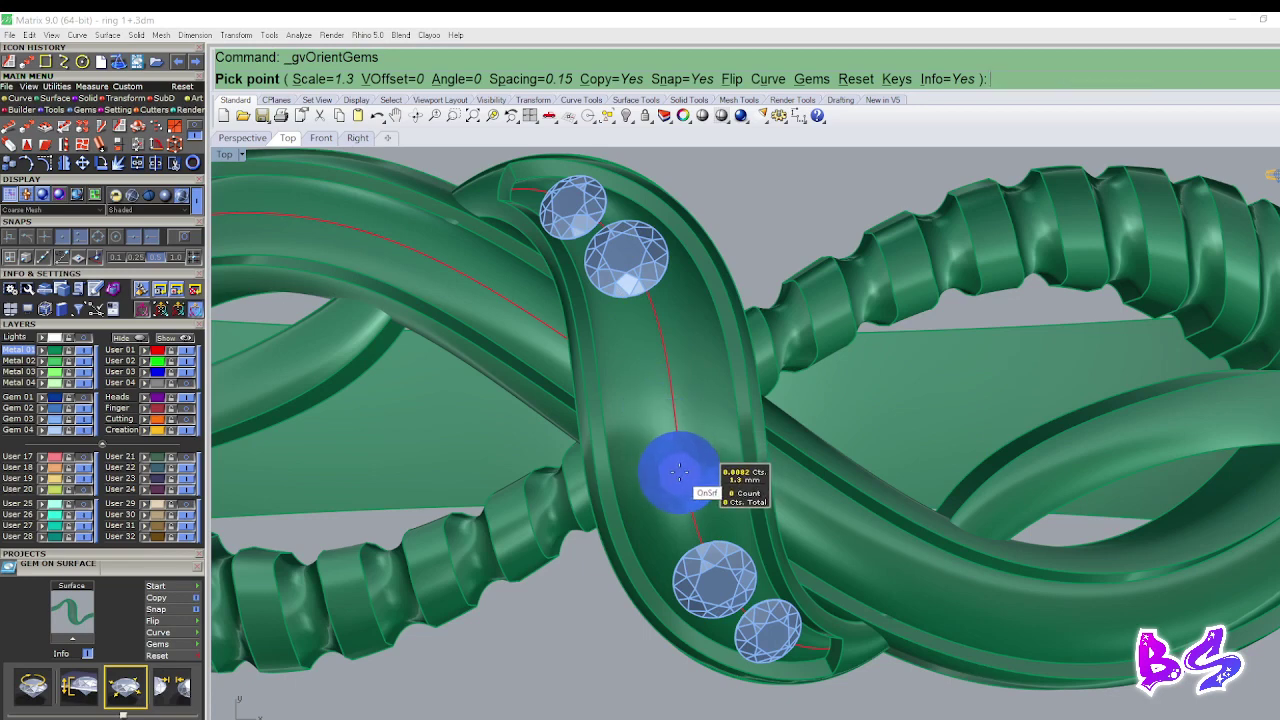
key("Up")
key("Up")
scroll(669, 464, "up", 2)
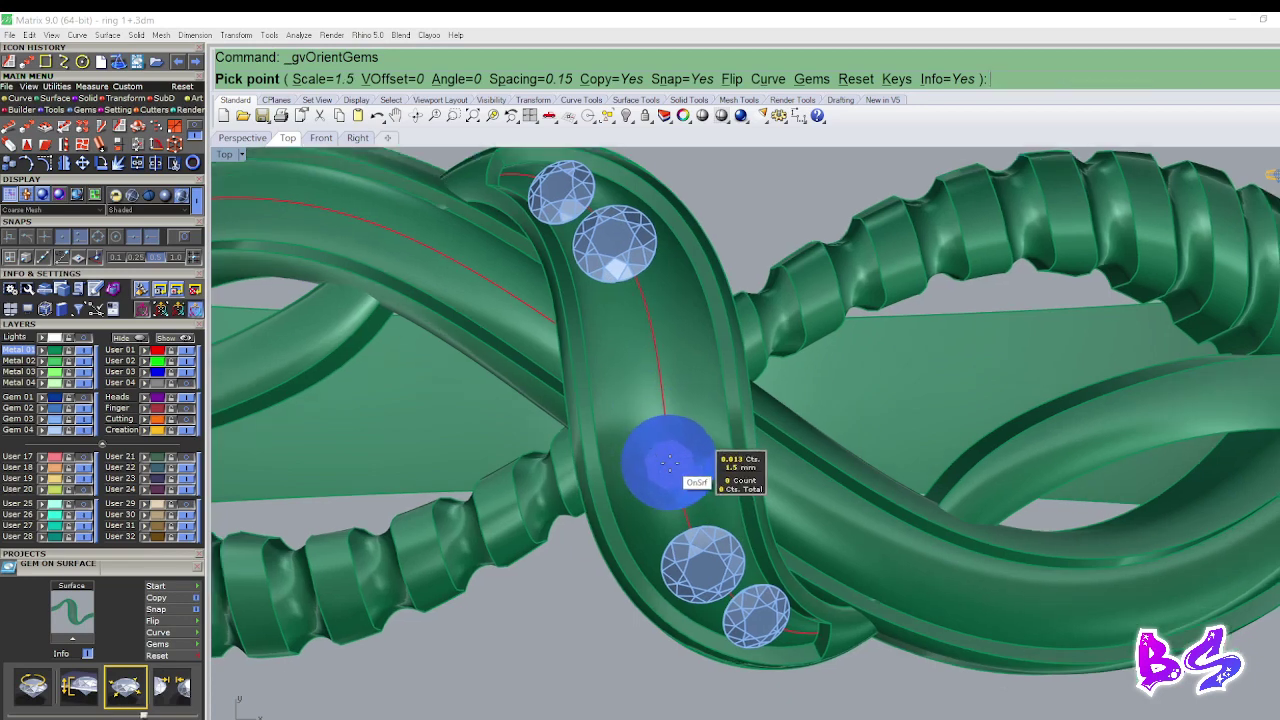
right_click_drag(669, 458, 668, 425)
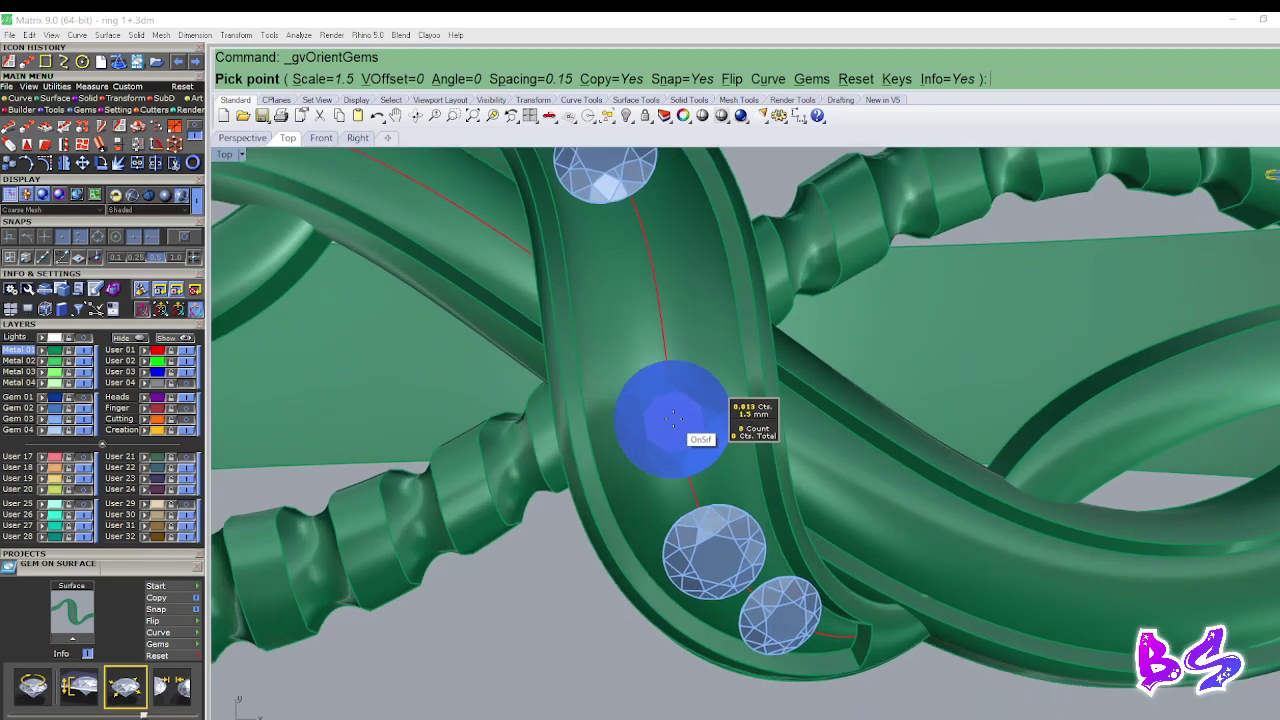
key("Up")
key("Up")
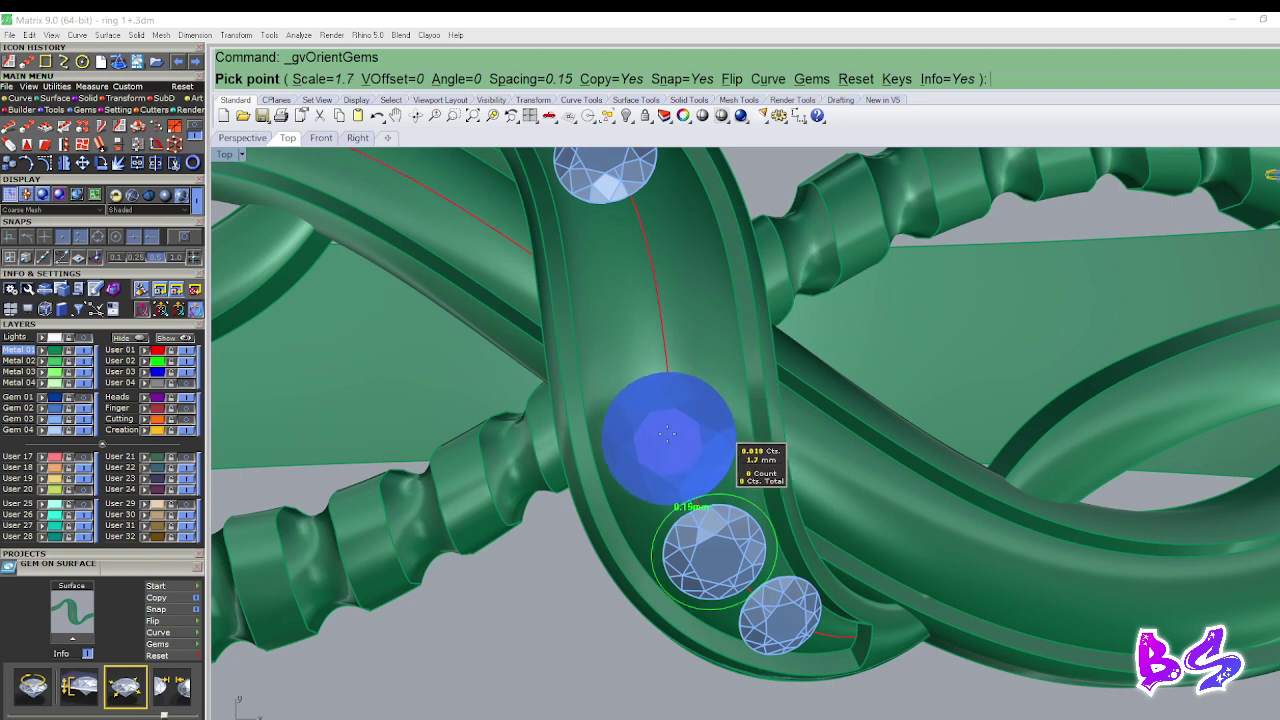
key("Up")
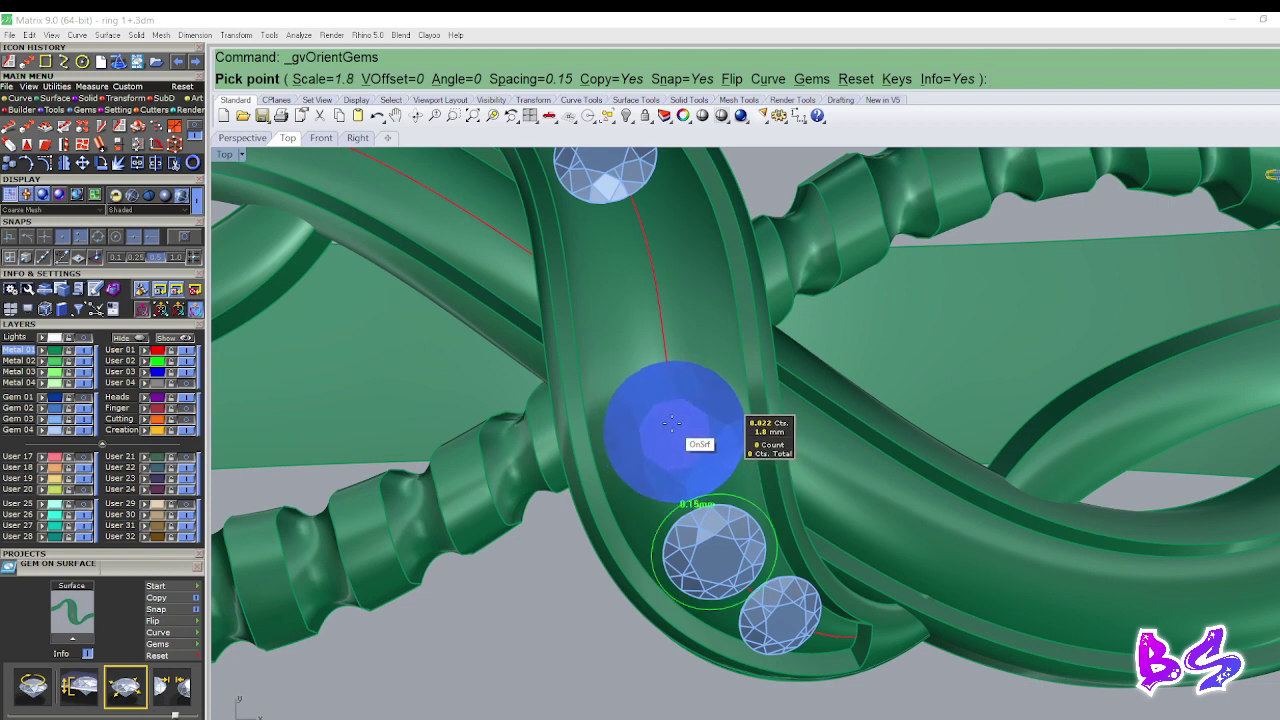
left_click(671, 424)
right_click(669, 422)
Copy the 1.8 mm gem to the opposite half of the crossover with a 2-item, 360-degree polar array.
left_click(666, 418)
right_click_drag(668, 419, 665, 447)
right_click(665, 447)
right_click(667, 452)
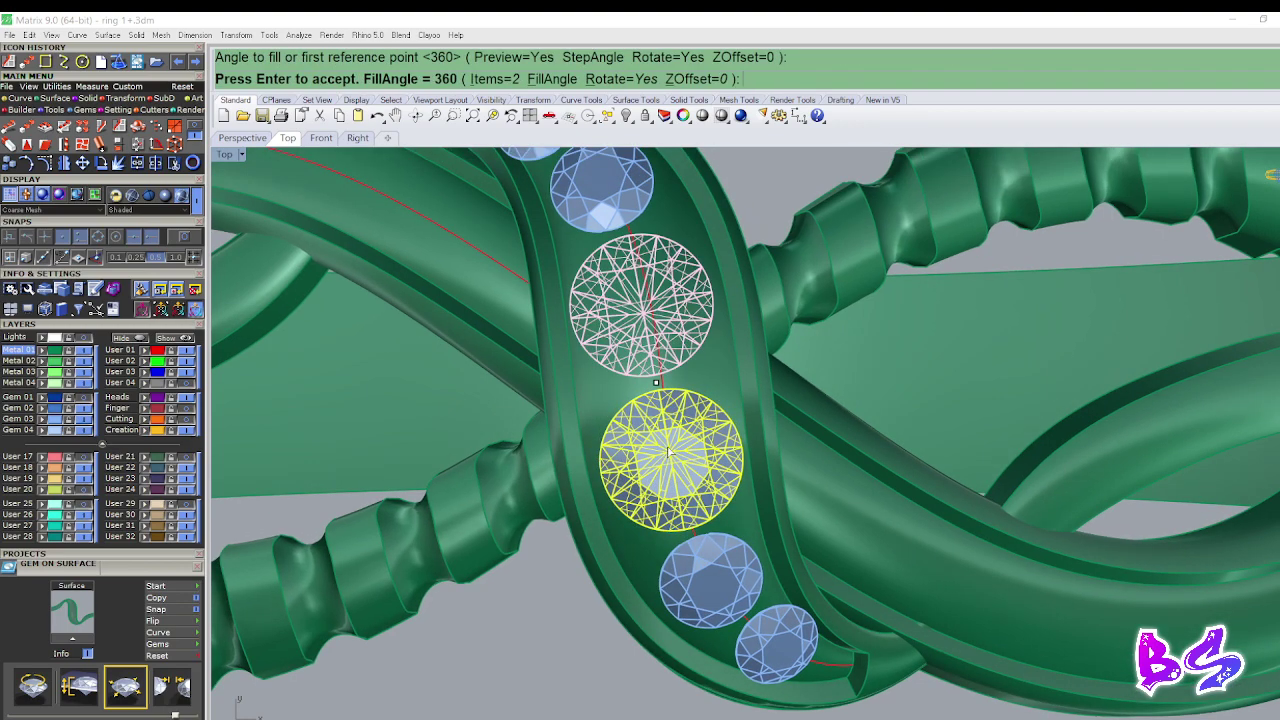
right_click(668, 450)
Nudge the front 1.8 mm gem slightly along Y toward its arrayed copy.
scroll(670, 440, "down", 3)
left_click(672, 433)
scroll(675, 434, "up", 3)
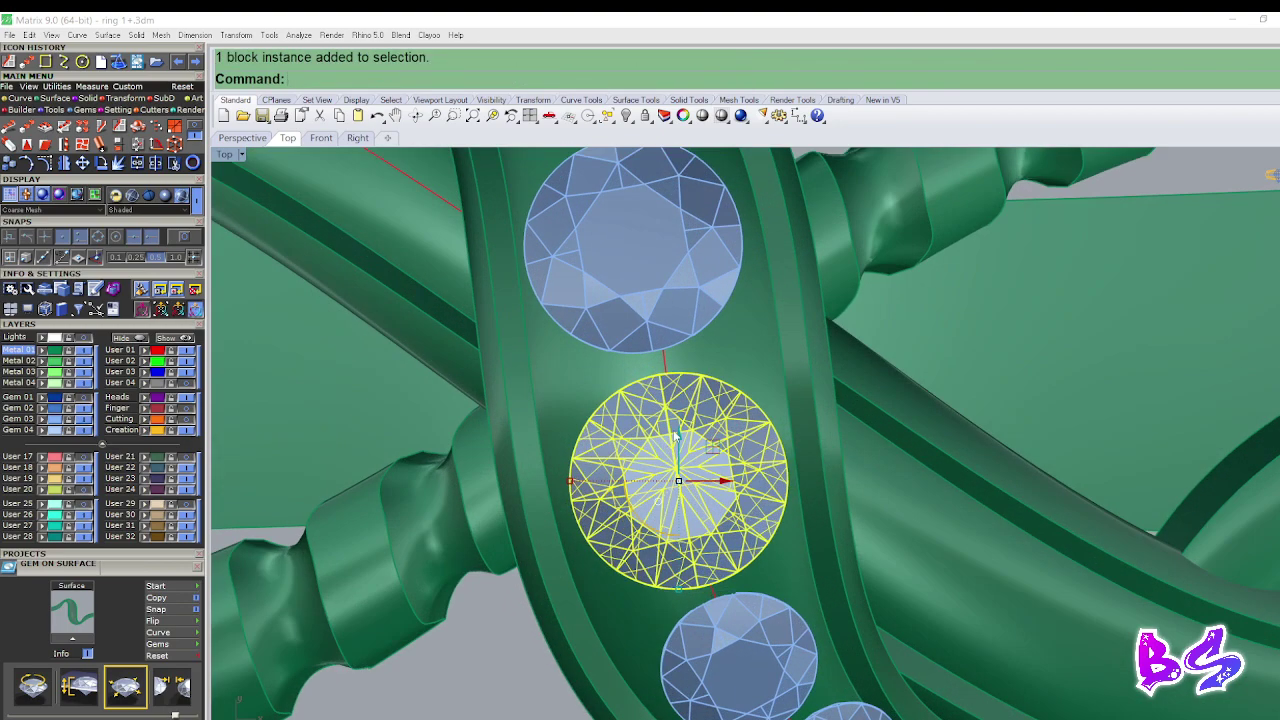
left_click_drag(678, 435, 678, 430)
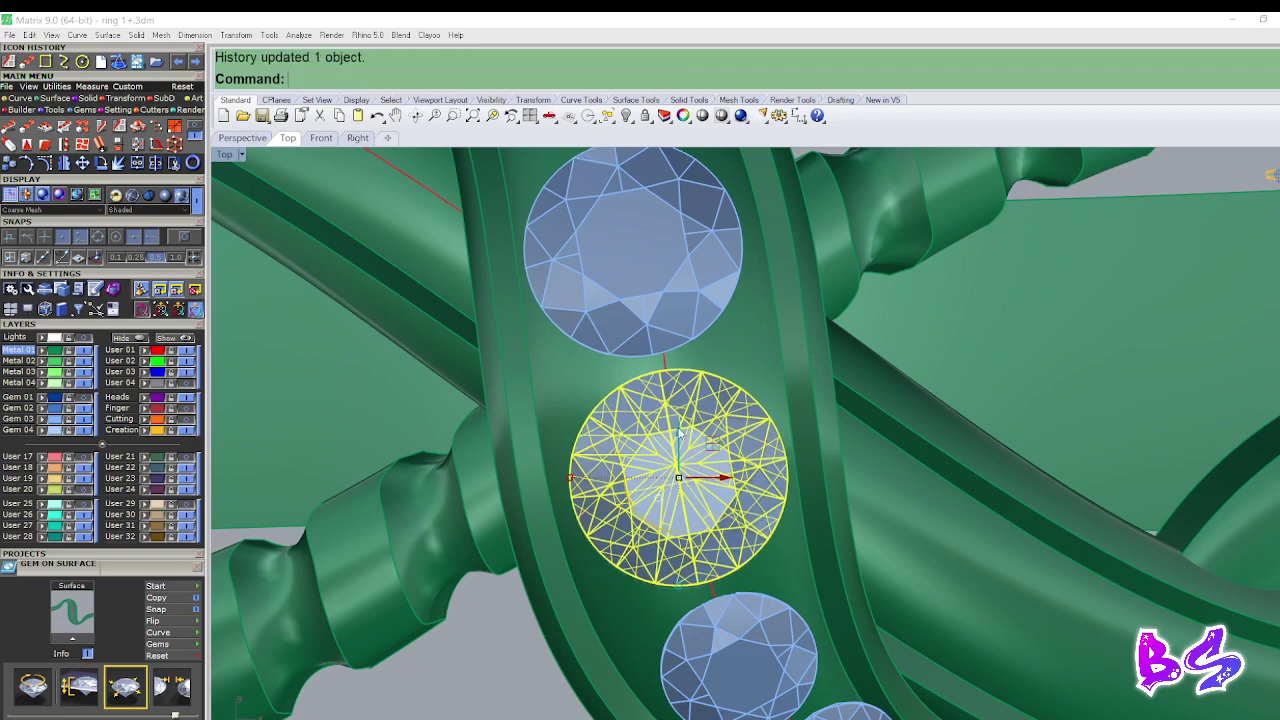
key("Escape")
Examine the crossover's gem row in the Perspective and Top views for size gradation and spacing.
scroll(691, 406, "down", 10)
right_click_drag(702, 426, 830, 432)
scroll(696, 438, "down", 6)
scroll(692, 434, "up", 4)
key("ctrl+F4")
key("ctrl+F1")
right_click_drag(722, 426, 690, 452)
scroll(668, 455, "up", 2)
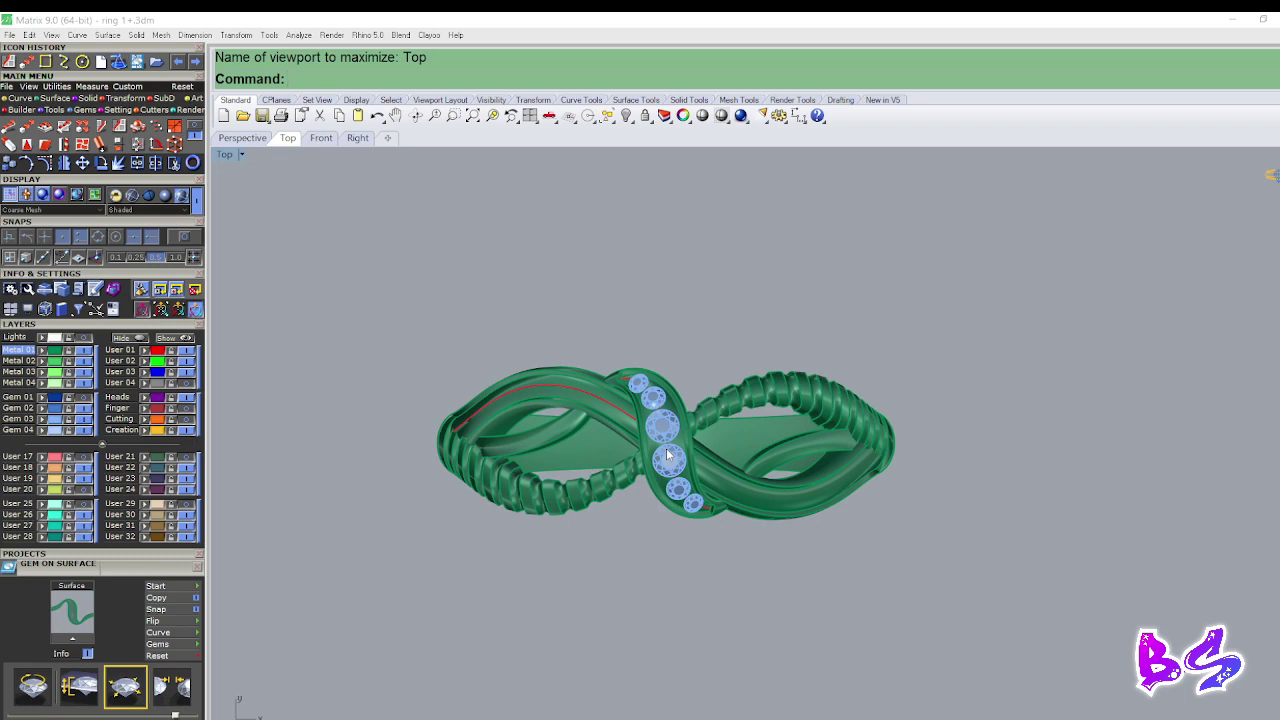
scroll(668, 455, "up", 4)
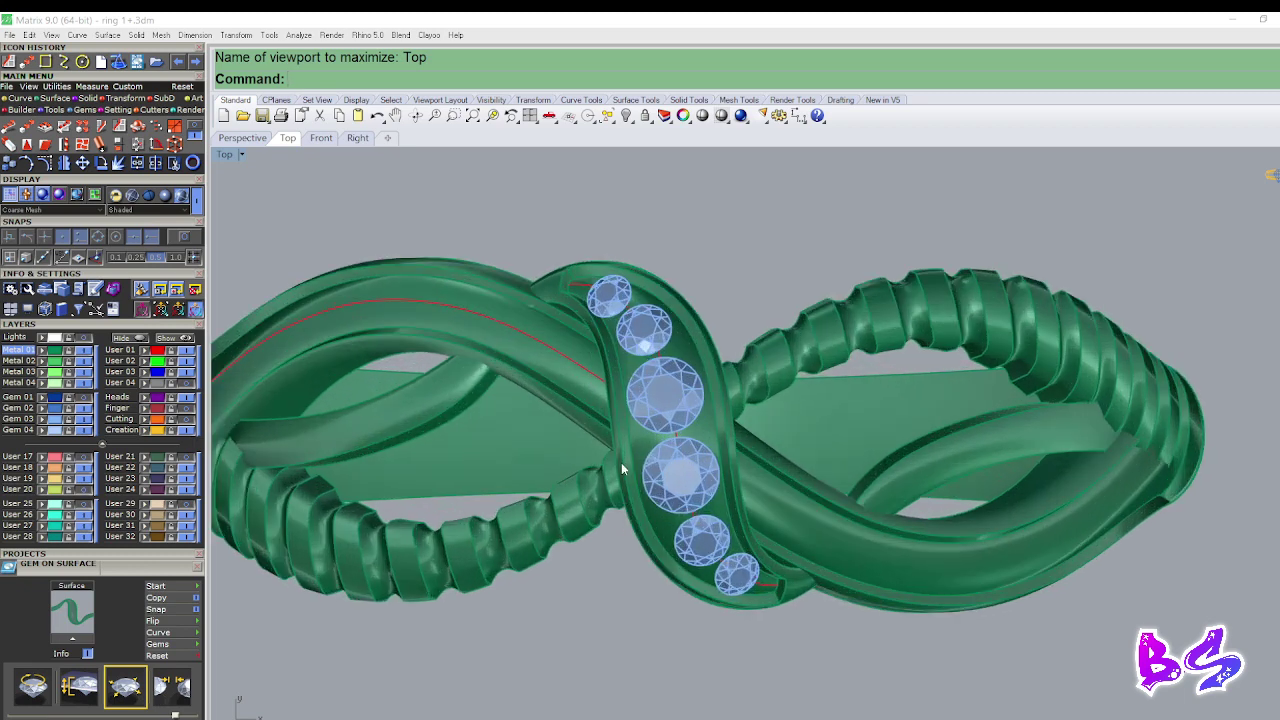
In Perspective, delete the 1.1 mm and 1.3 mm gems at the crossover's front end.
key("ctrl+F4")
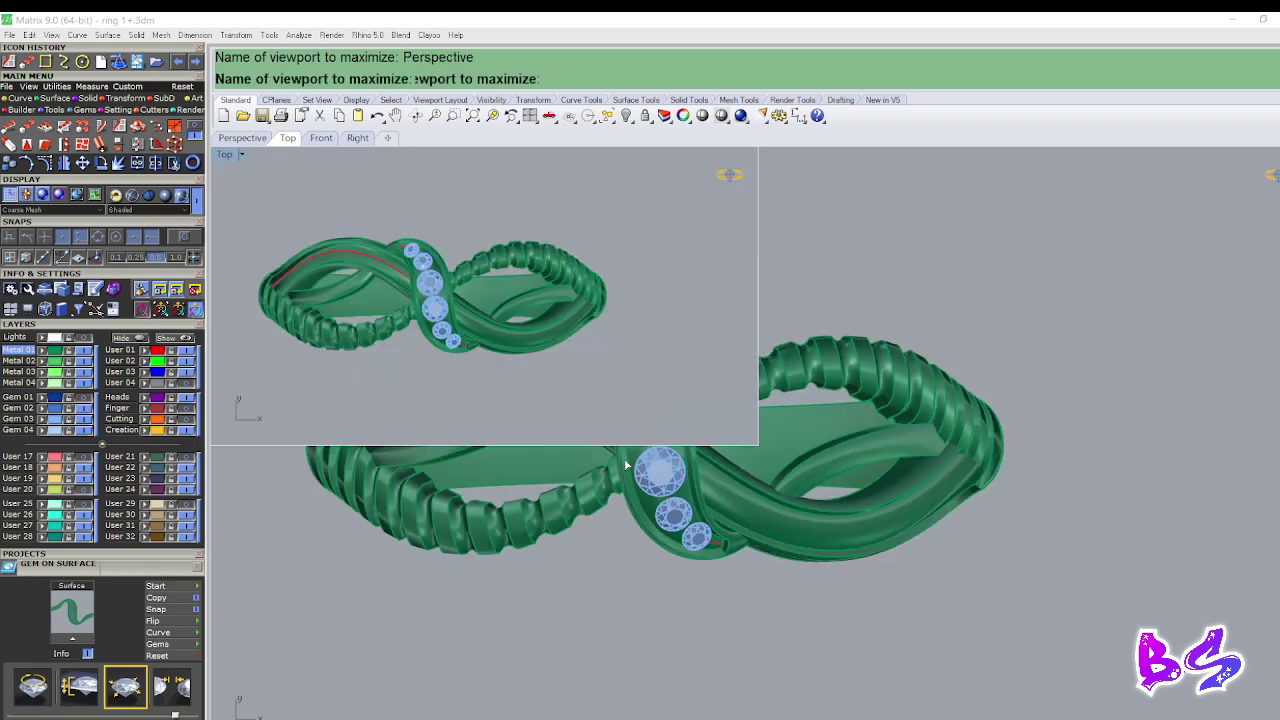
right_click_drag(620, 470, 740, 480)
scroll(671, 464, "up", 6)
left_click(749, 476)
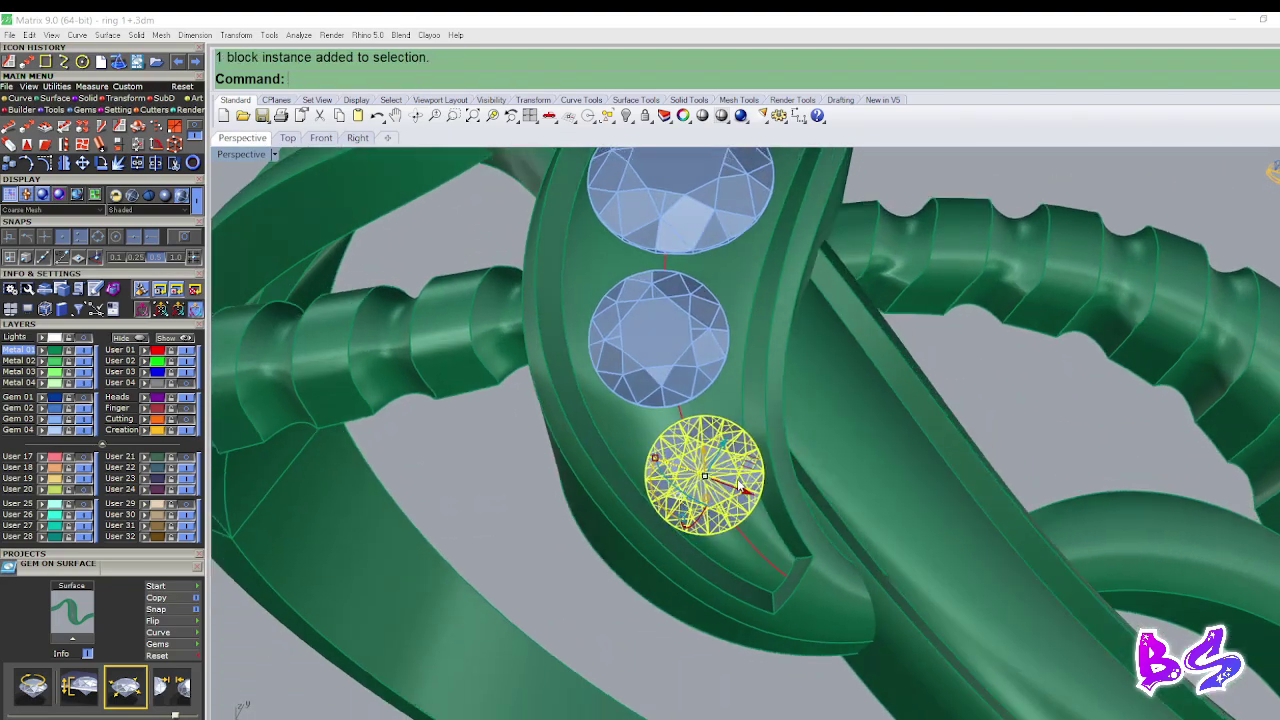
key("Delete")
scroll(720, 460, "down", 6)
scroll(688, 417, "up", 2)
mouse_move(688, 417)
right_mouse_down()
mouse_move(711, 450)
mouse_move(709, 425)
right_mouse_up()
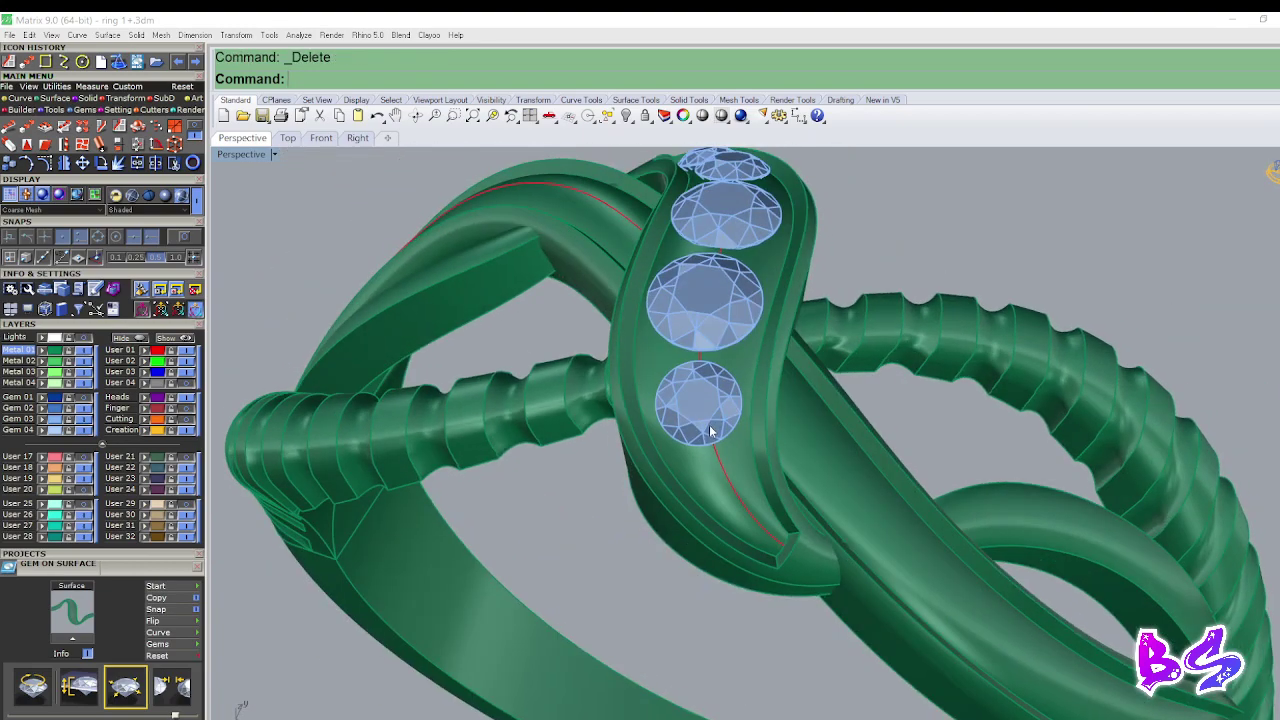
scroll(709, 425, "up", 5)
left_click(690, 390)
key("Delete")
With Gem on Surface, place a 1.5 mm gem on the crossover in front of the 1.8 mm gem at 0.15 mm spacing.
left_click(675, 447)
middle_click(675, 447)
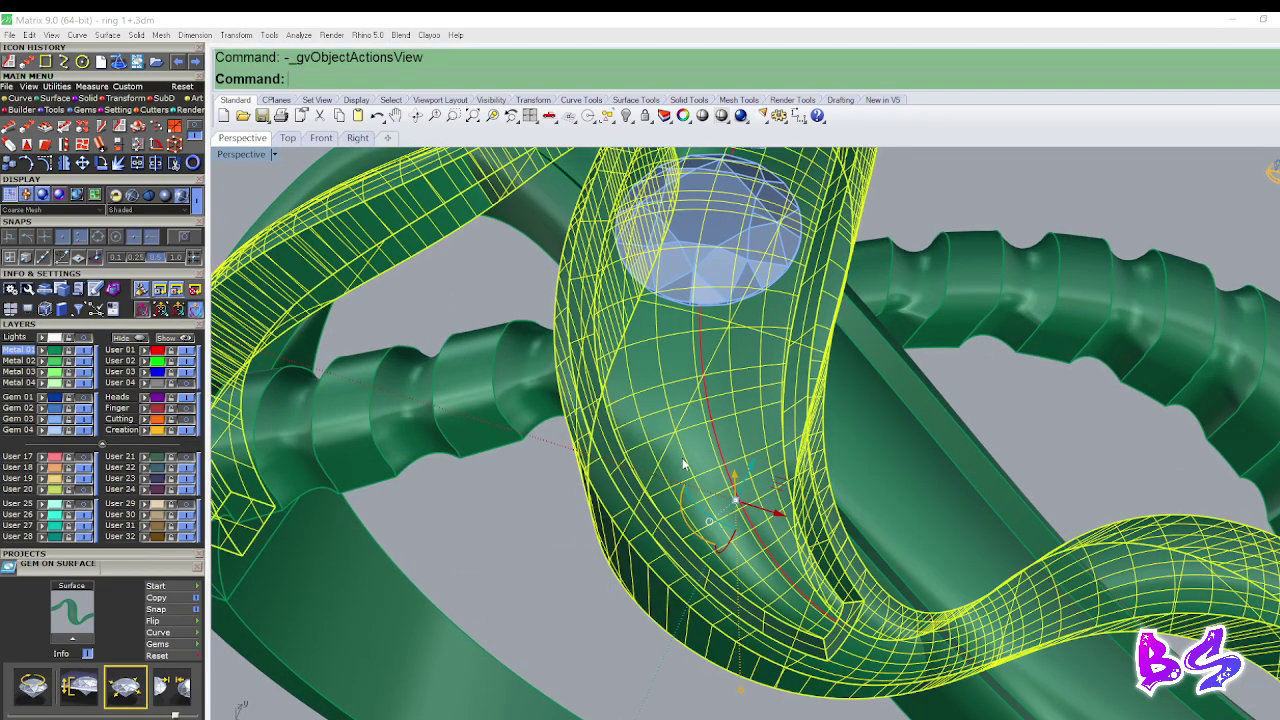
left_click(696, 478)
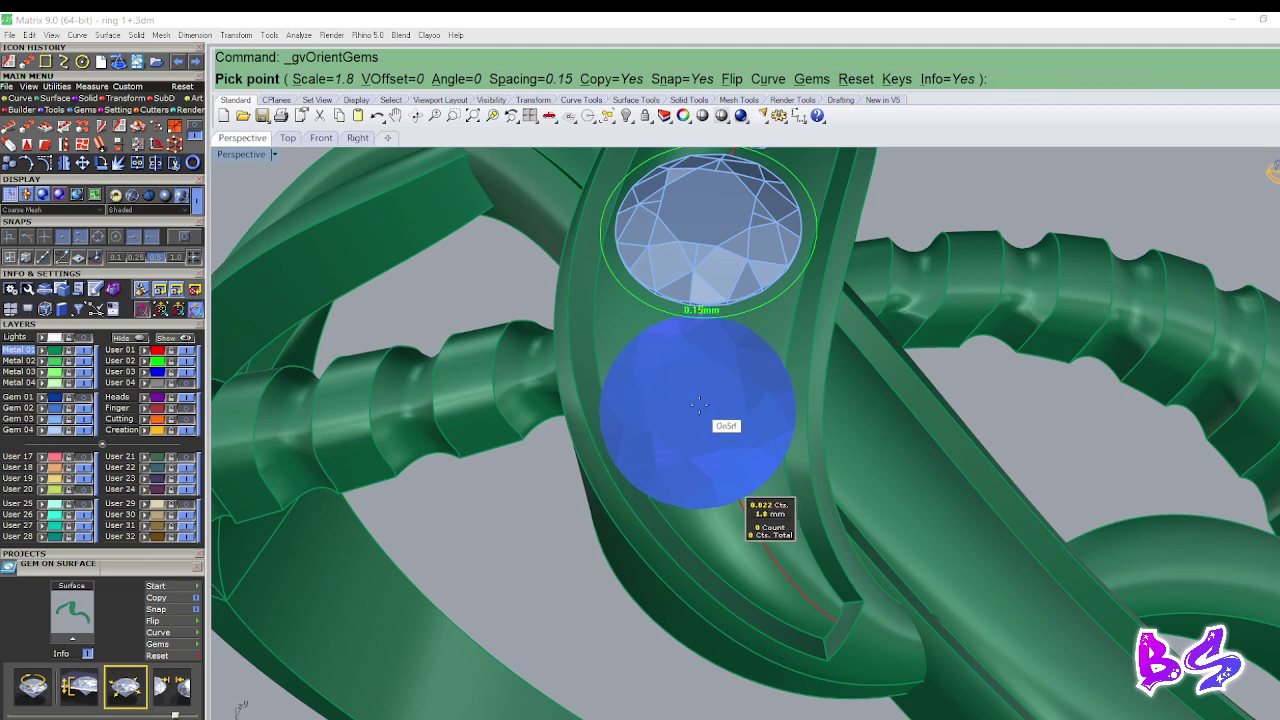
right_click_drag(699, 407, 700, 476)
key("Down")
key("Down")
key("Down")
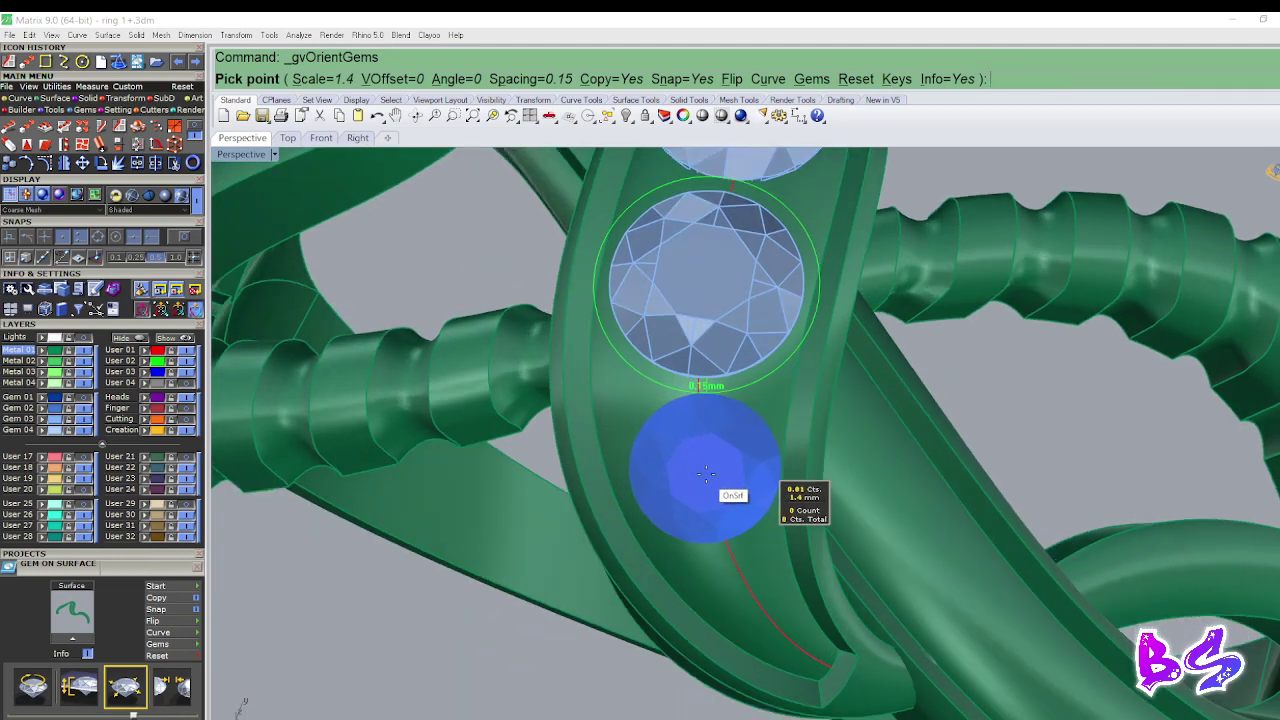
key("Down")
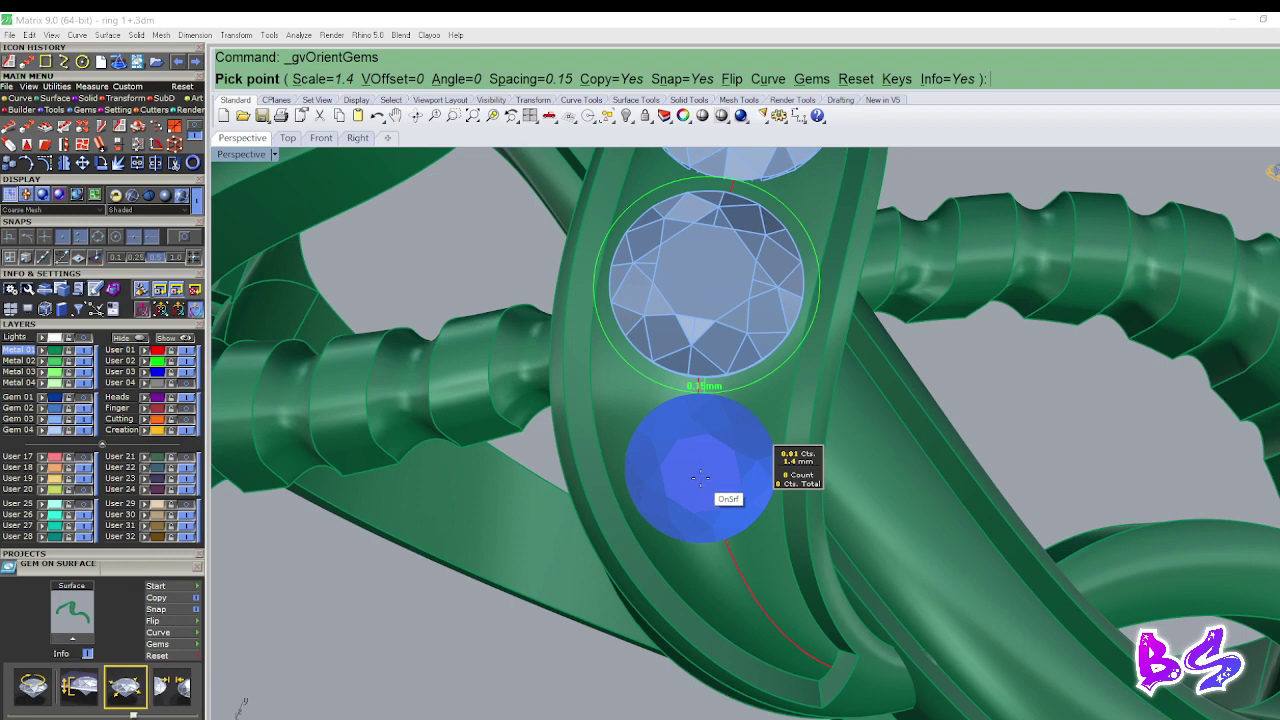
key("Up")
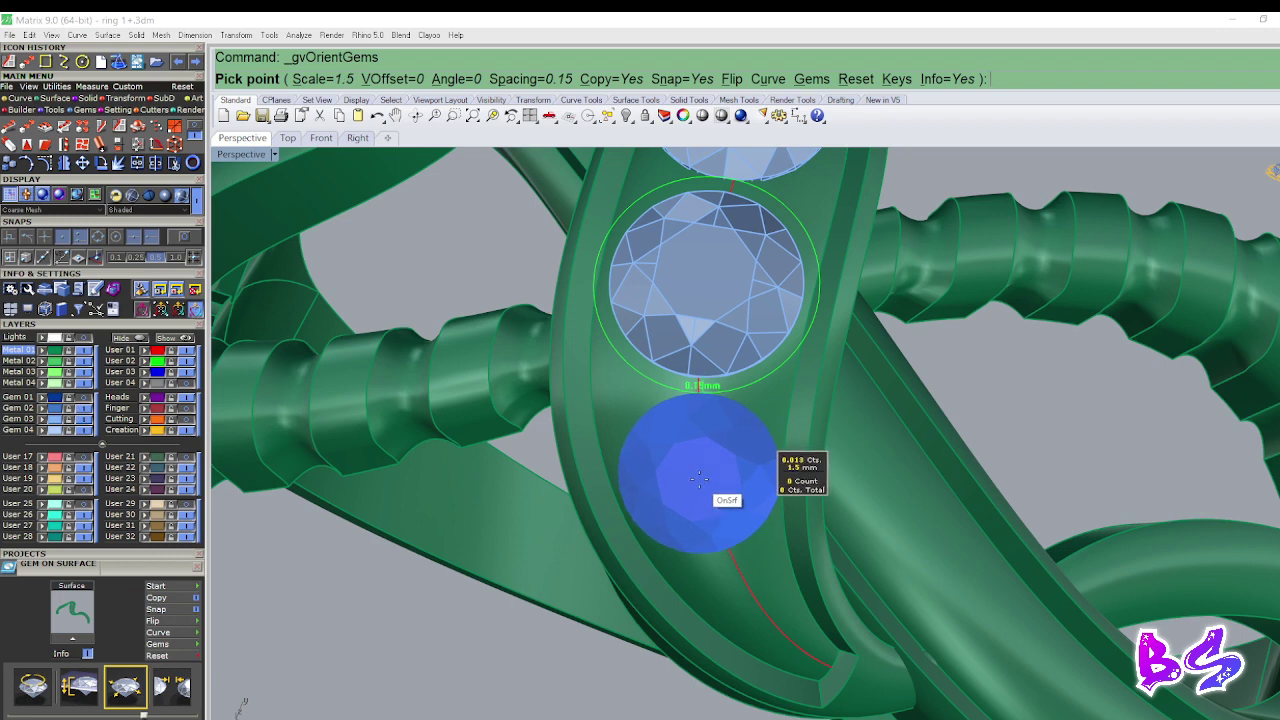
left_click(698, 478)
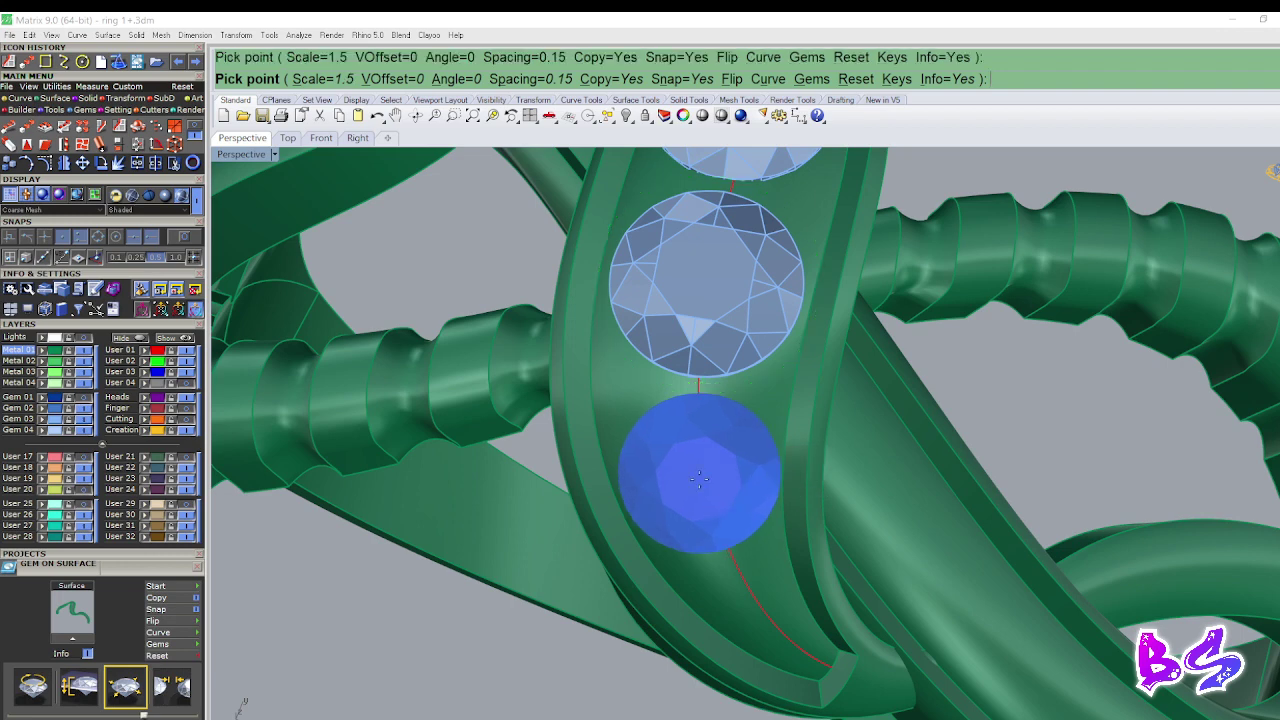
Add a 1.1 mm gem beside the 1.5 mm one at the crossover's front end and finish the placement.
right_click_drag(698, 478, 735, 455)
scroll(737, 451, "up", 4)
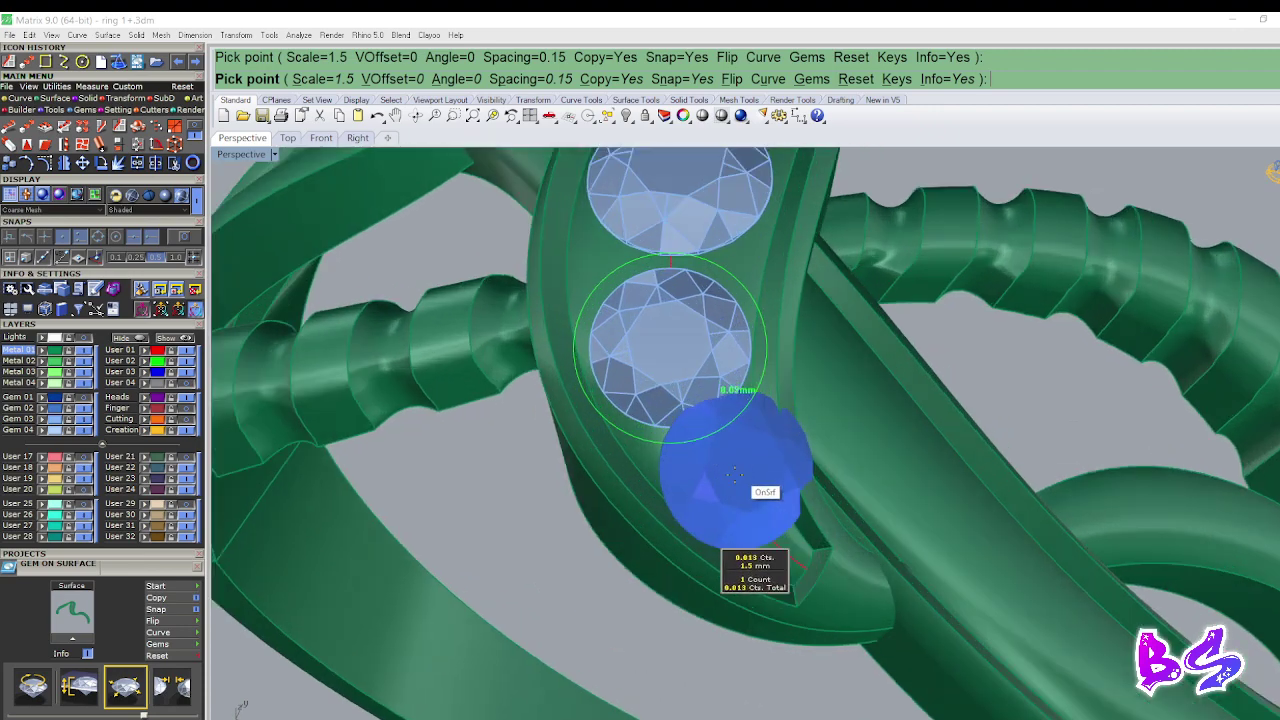
scroll(716, 492, "up", 5)
key("Down")
key("Down")
key("Down")
key("Down")
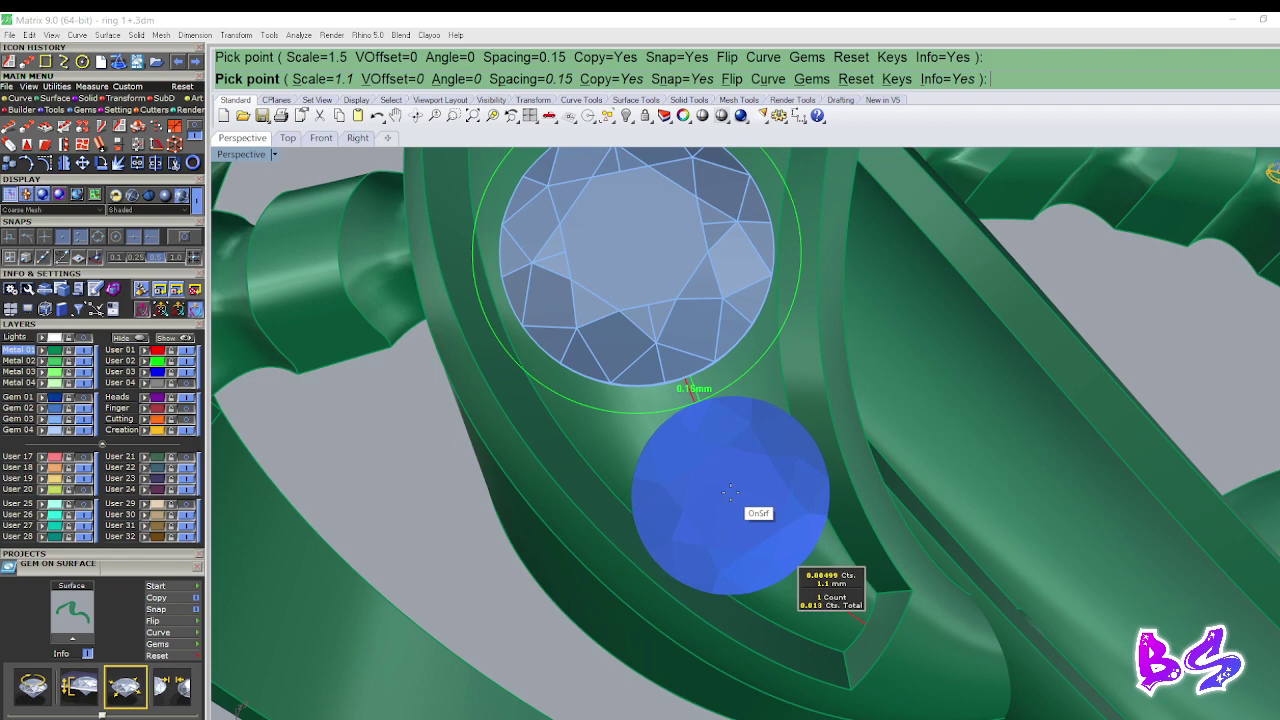
left_click(731, 492)
key("Return")
In the Top view, replace the opposite end's two small gems with a 2-item, 360-degree polar array of the 1.5 and 1.1 mm gems.
key("ctrl+F1")
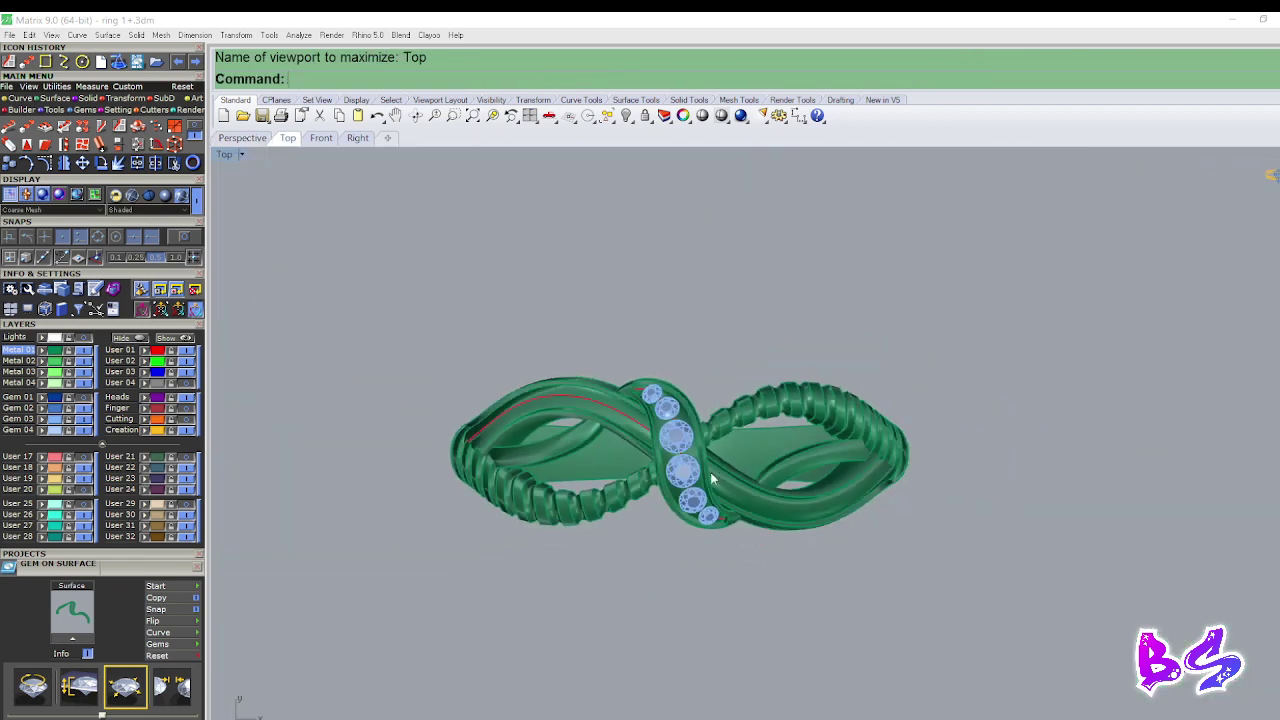
scroll(670, 412, "up", 2)
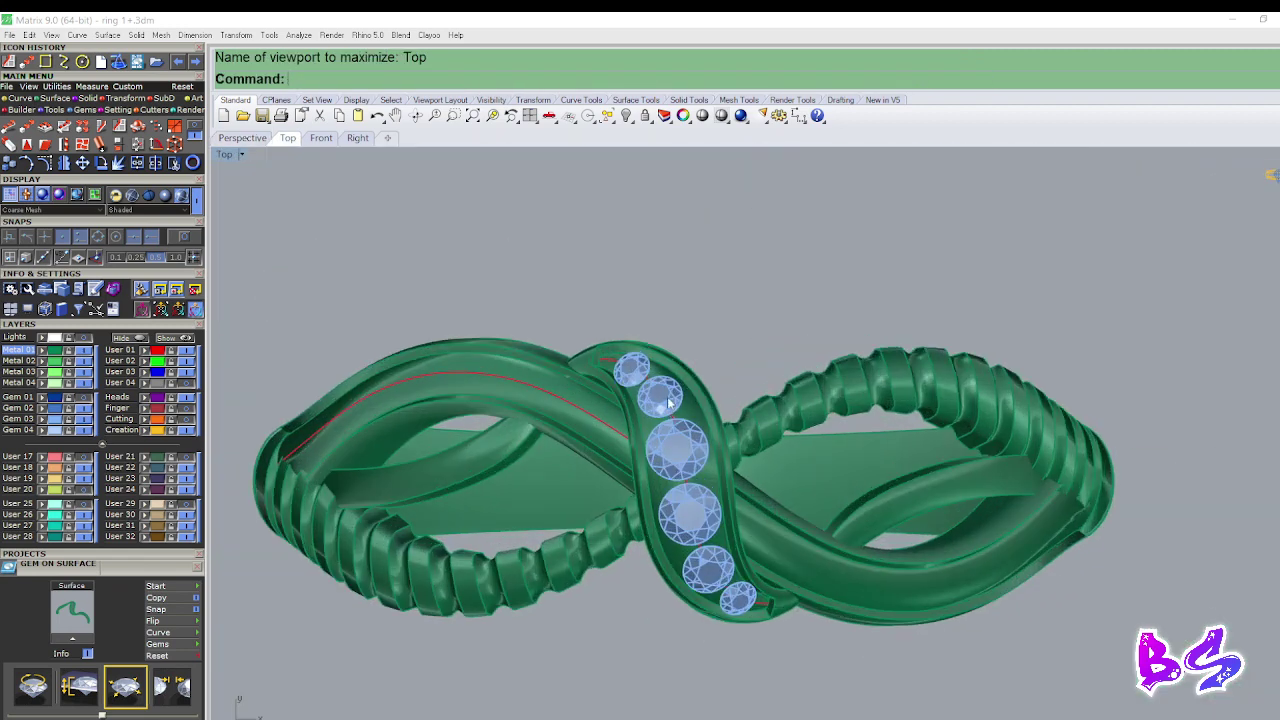
scroll(704, 559, "up", 3)
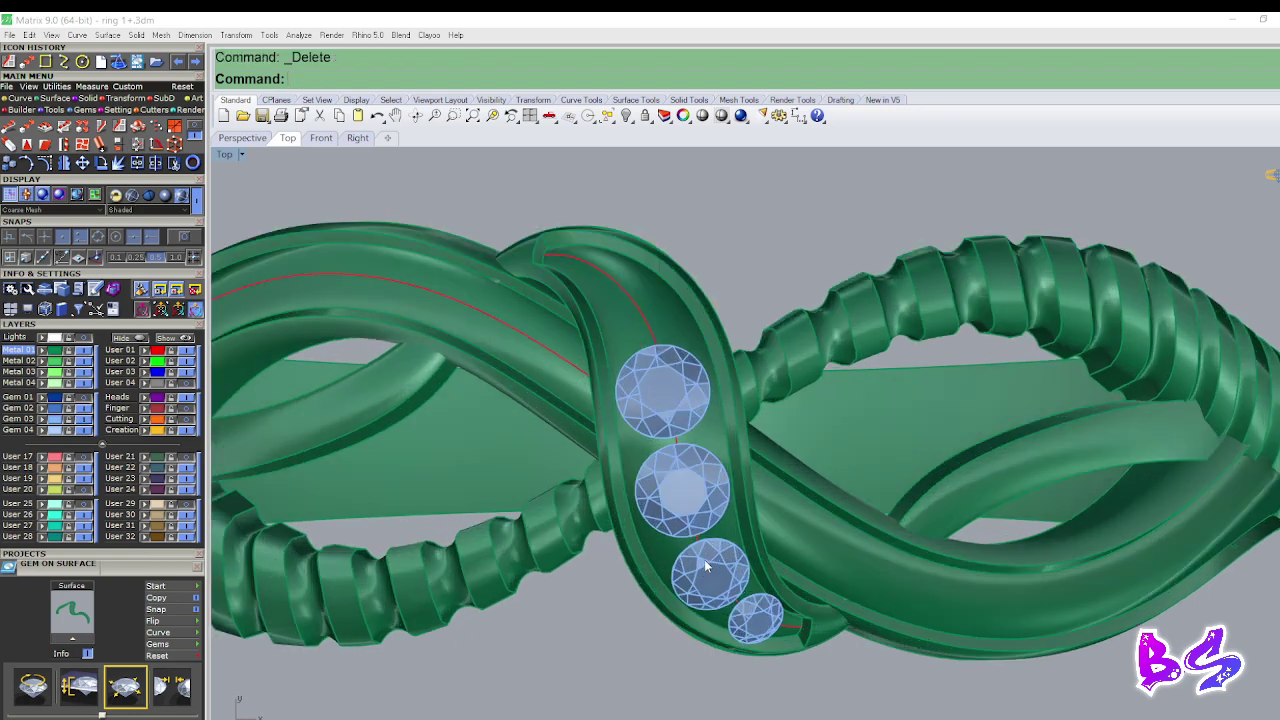
left_click(755, 619, "shift")
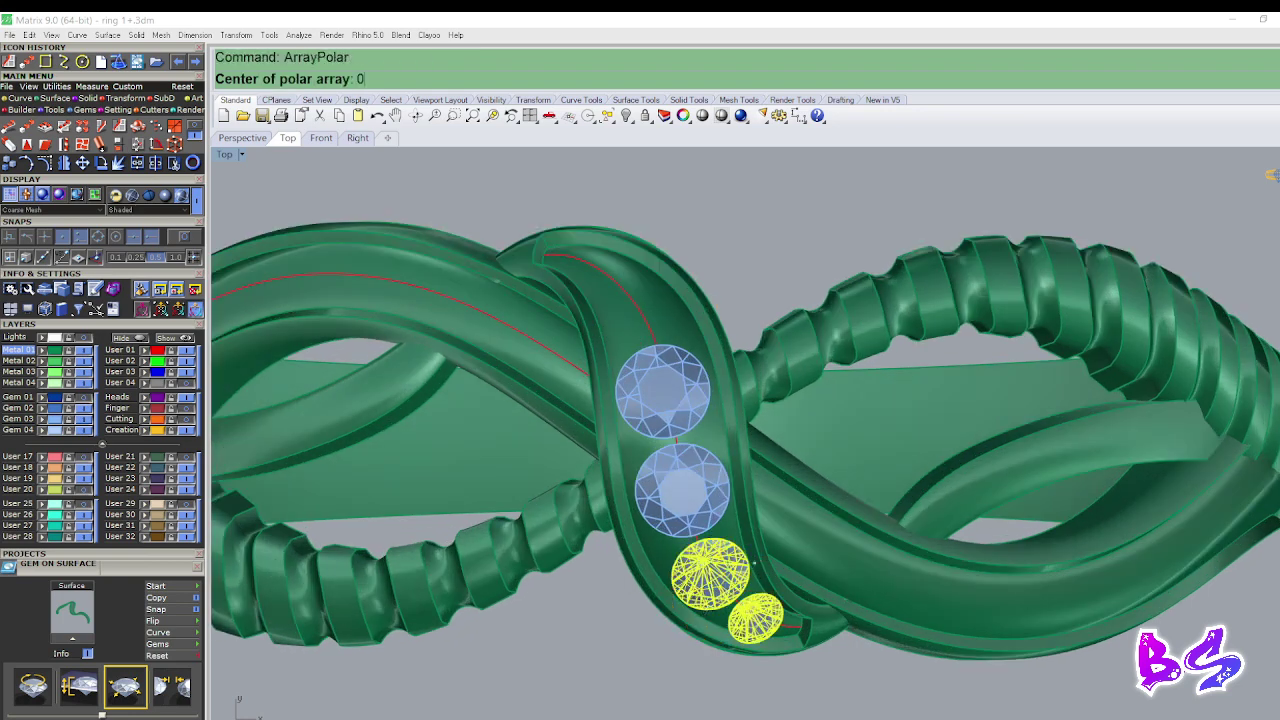
key("Return")
key("Return")
key("Return")
scroll(685, 468, "down", 4)
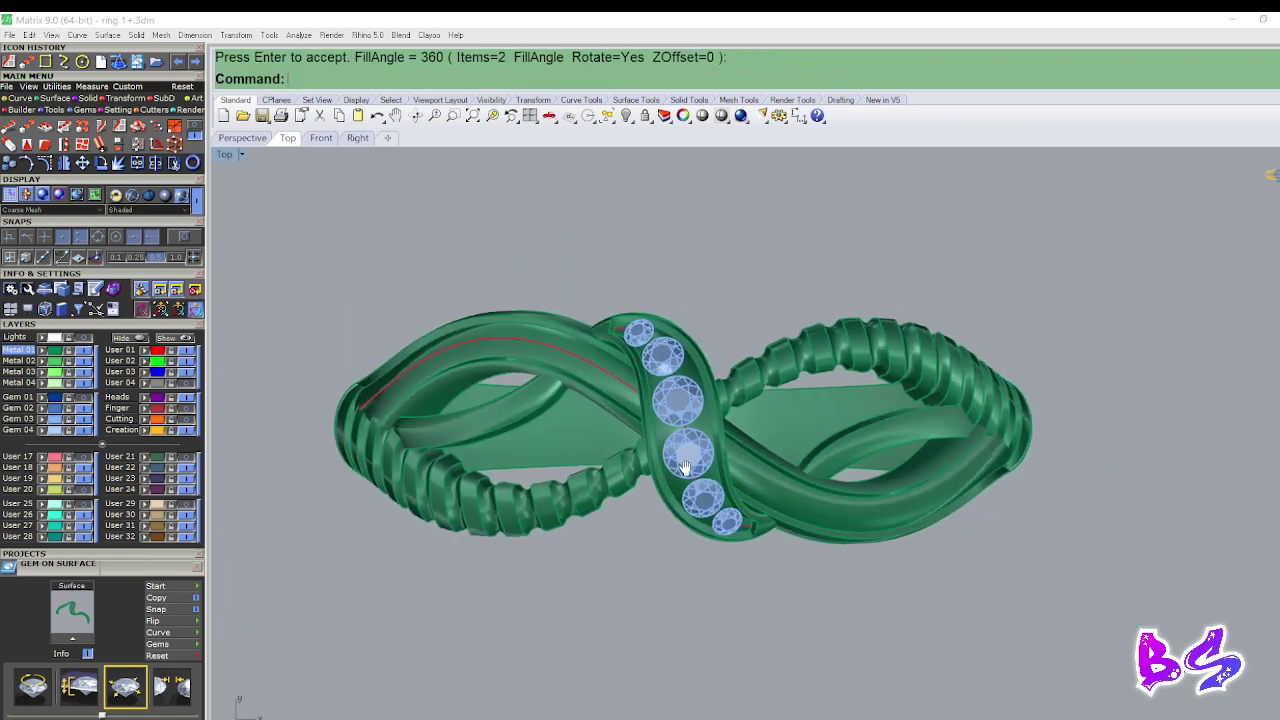
In Perspective, start Gem on Surface for the recessed plain strand and set its extracted isocurve as the guide curve.
right_click_drag(685, 468, 685, 463)
key("ctrl+F4")
right_click_drag(775, 425, 797, 484)
scroll(797, 484, "down", 4)
scroll(839, 447, "down", 4)
right_click_drag(704, 451, 714, 509)
scroll(733, 479, "down", 4)
scroll(701, 516, "up", 4)
scroll(713, 540, "up", 4)
left_click(713, 548)
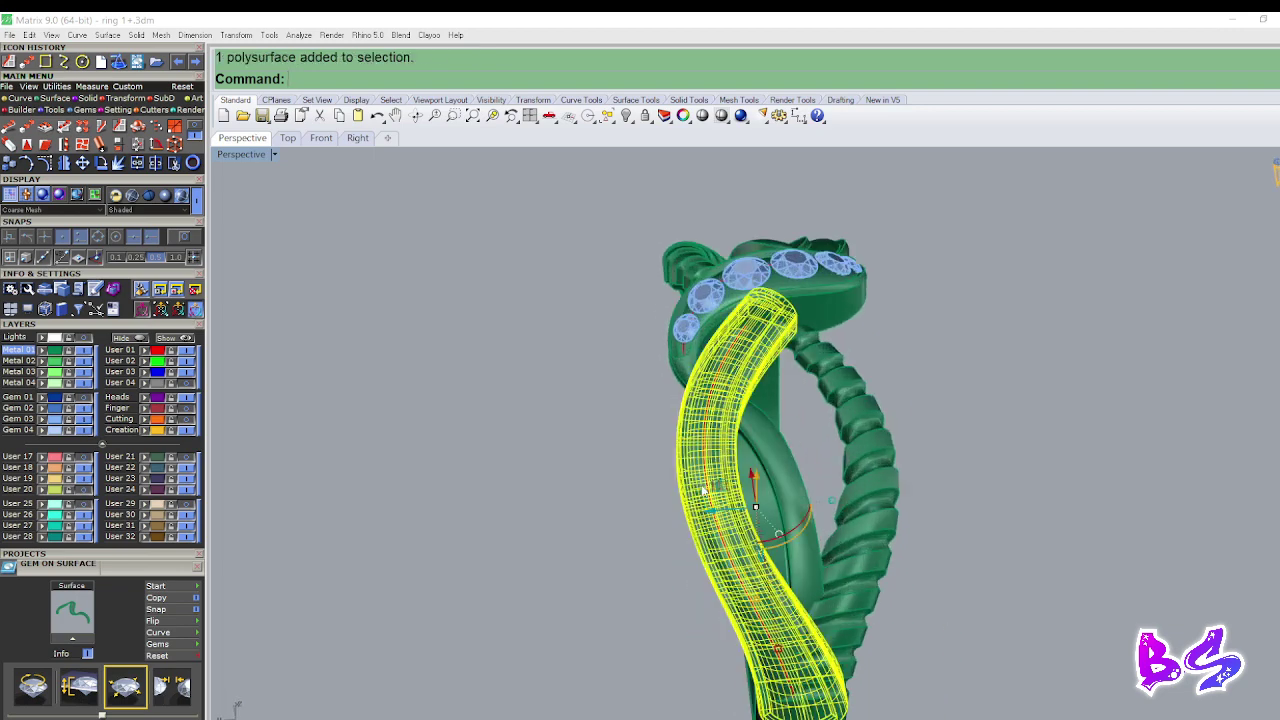
right_click_drag(713, 390, 717, 425)
scroll(718, 422, "up", 1)
key("F6")
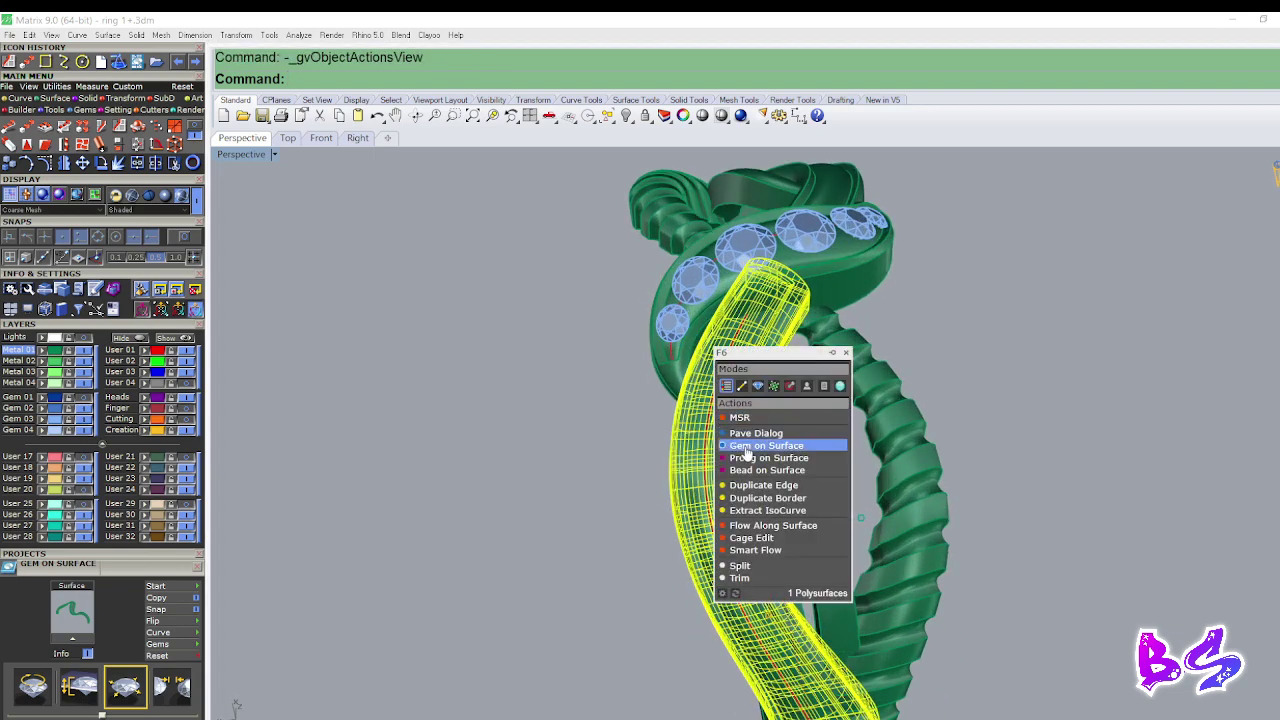
left_click(746, 447)
scroll(737, 350, "up", 6)
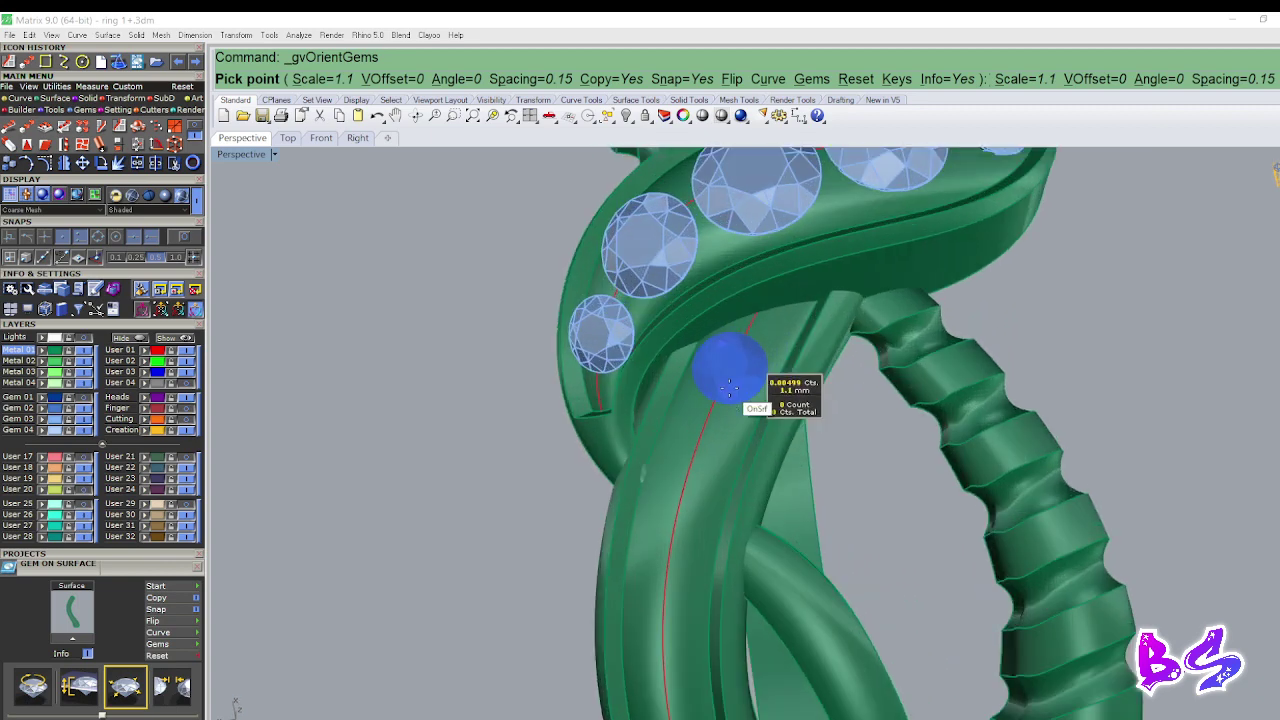
right_click_drag(729, 388, 731, 418)
left_click(768, 79)
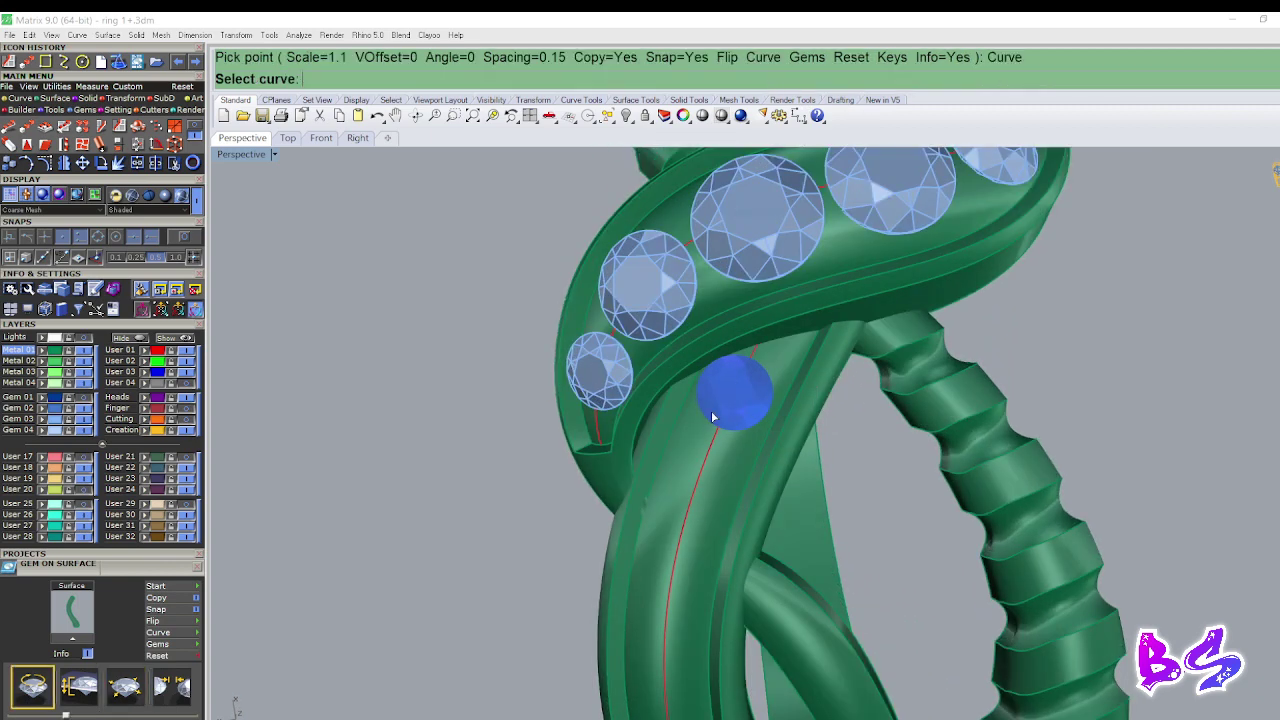
scroll(733, 405, "up", 2)
scroll(734, 408, "up", 3)
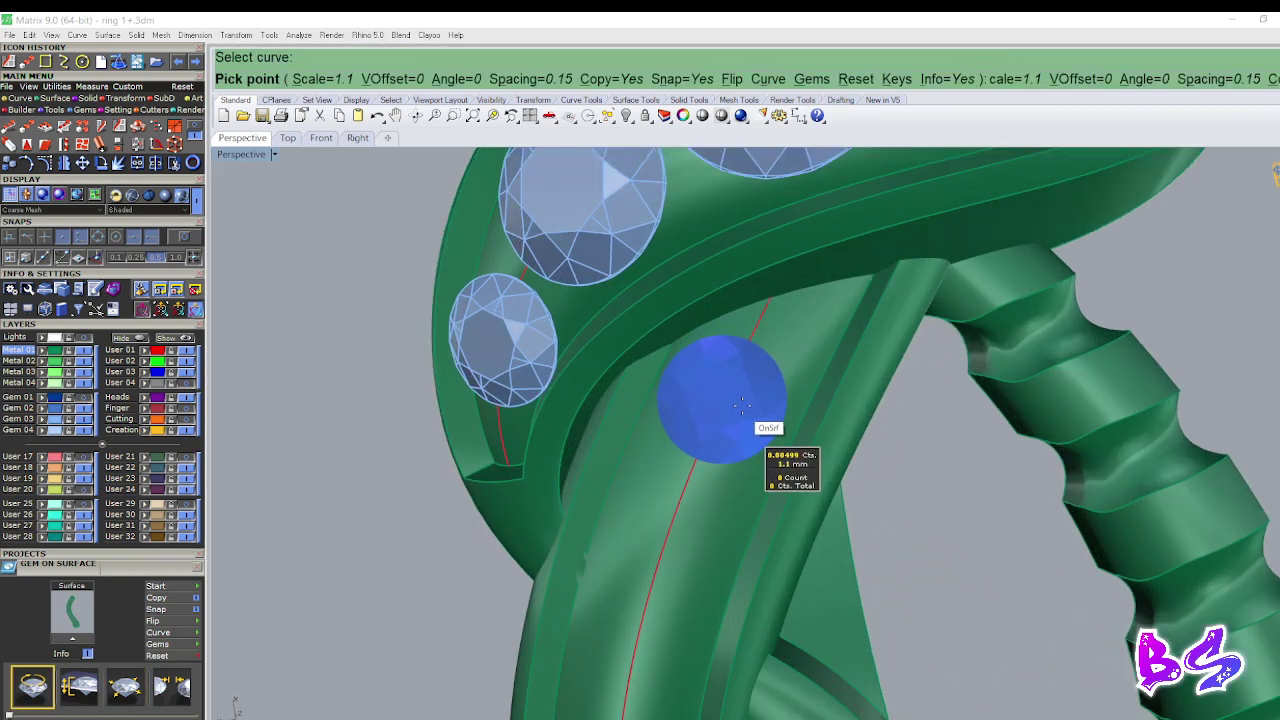
Place a 1.3 mm gem on the plain strand's guide curve where the strand emerges from under the crossover.
right_click_drag(757, 409, 740, 422)
key("Up")
key("Up")
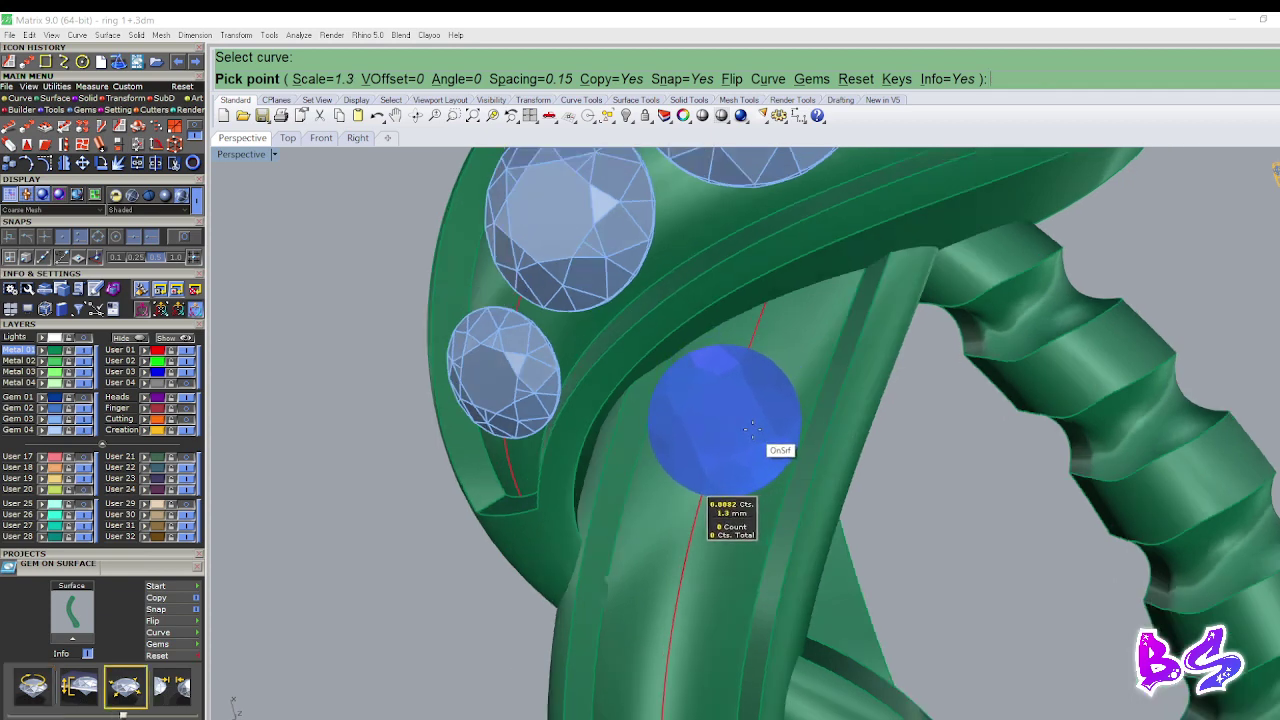
key("Up")
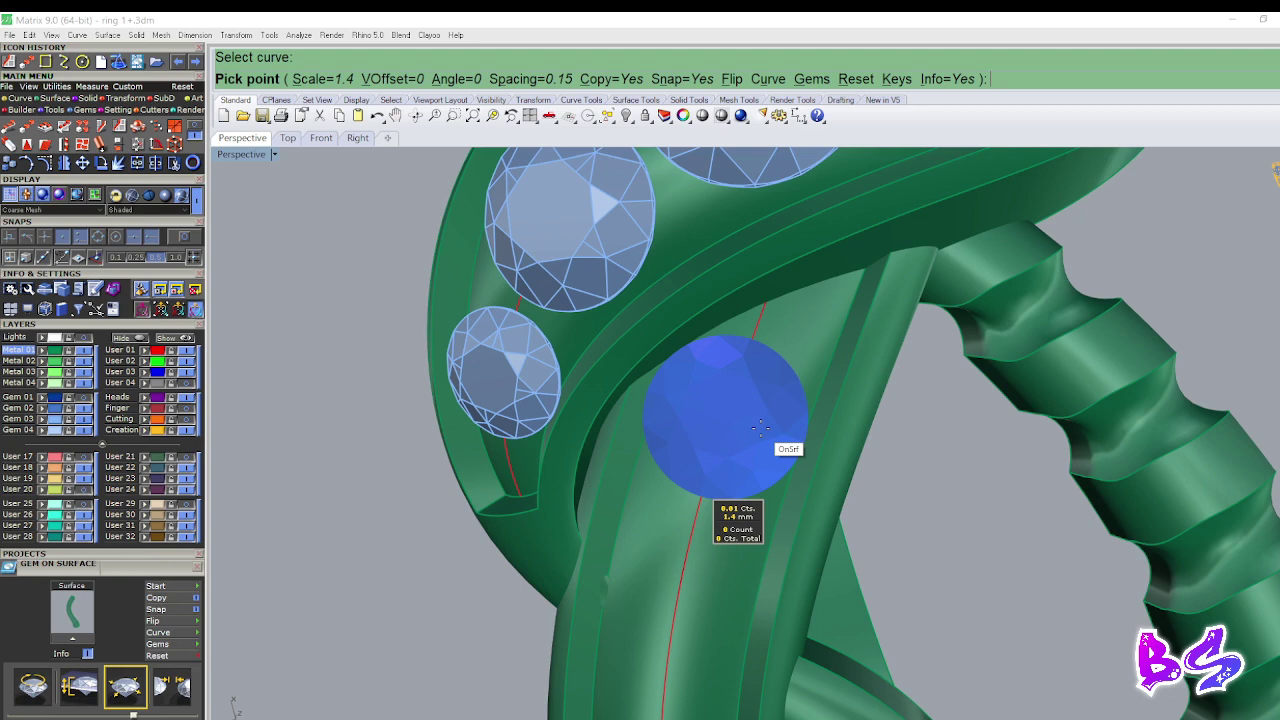
key("Down")
left_click(761, 415)
scroll(735, 385, "down", 4)
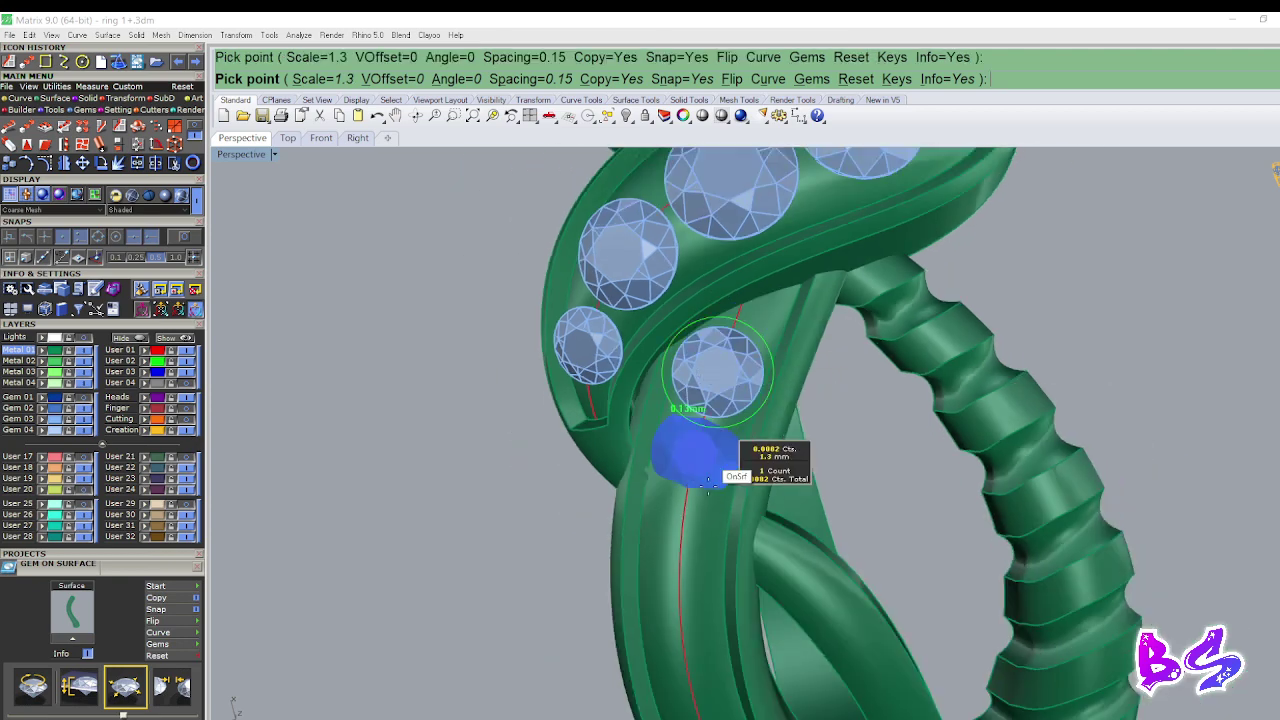
Place three more 1.3 mm gems on the plain strand's guide curve beyond the first gem, spaced about 0.15 mm apart.
scroll(707, 476, "up", 2)
left_click(711, 458)
scroll(714, 274, "down", 2)
scroll(697, 530, "up", 5)
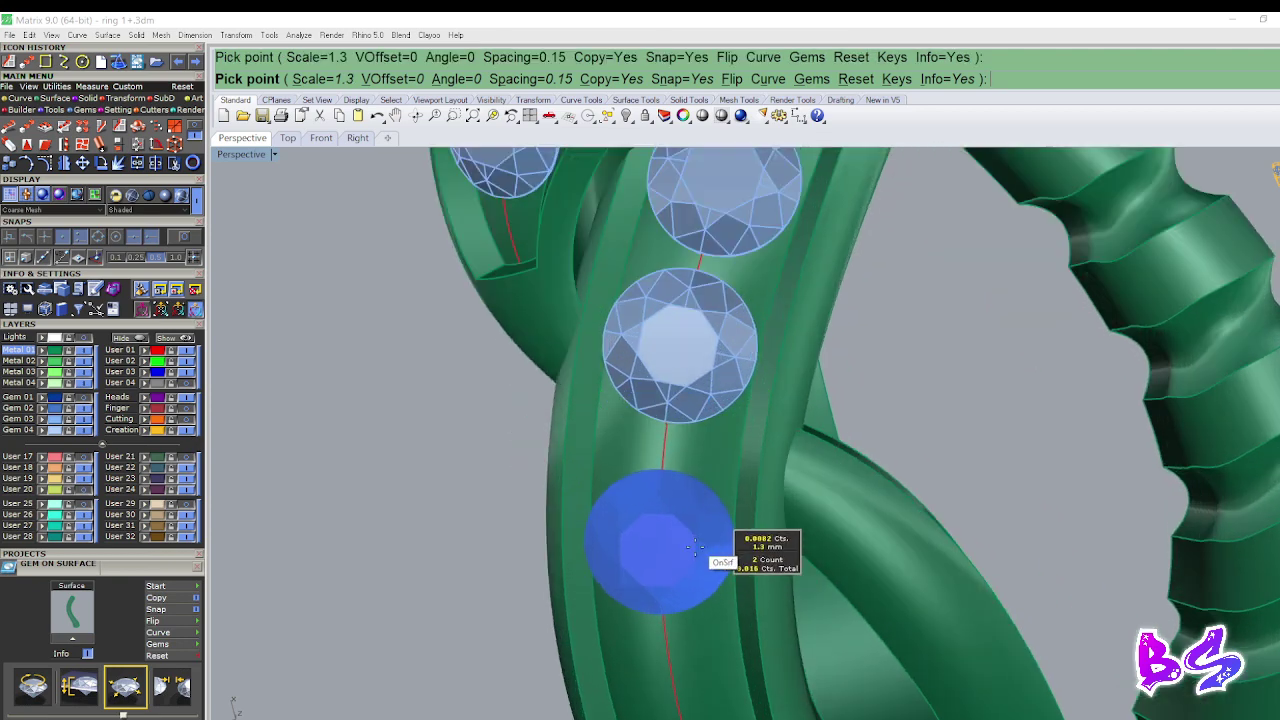
left_click(697, 519)
scroll(680, 443, "down", 3)
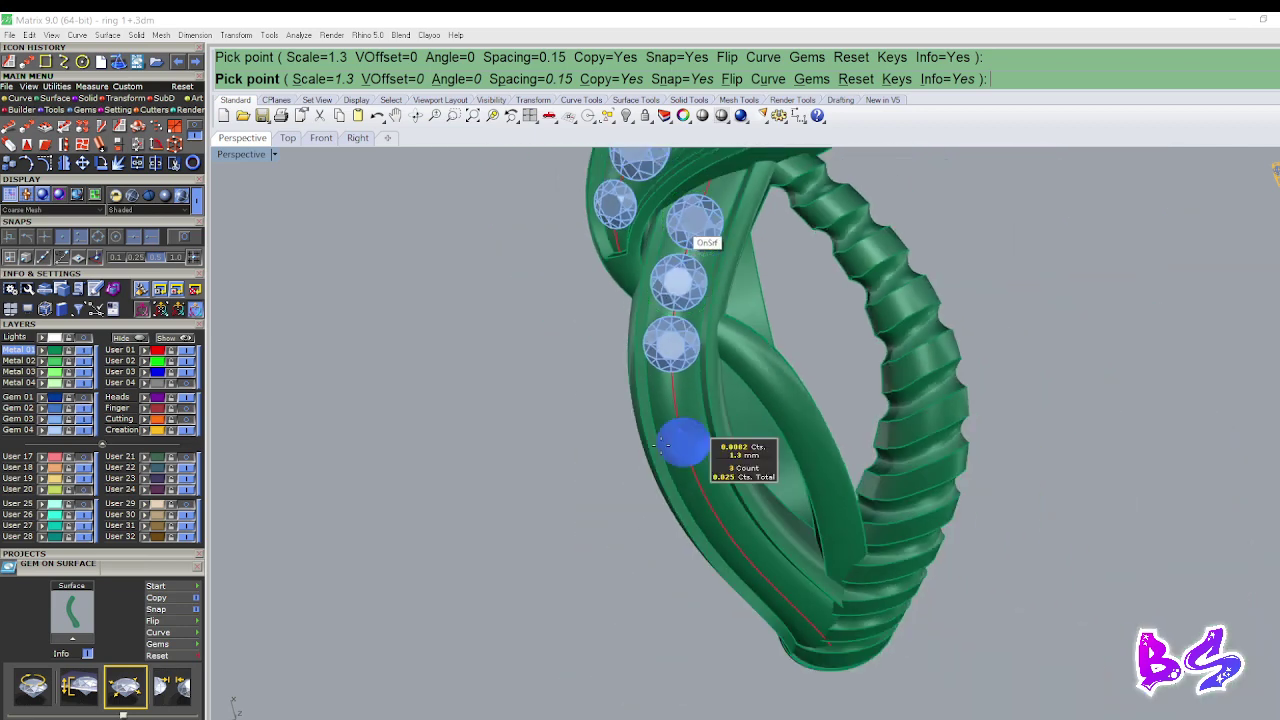
scroll(674, 400, "up", 3)
scroll(676, 366, "up", 2)
left_click(668, 368)
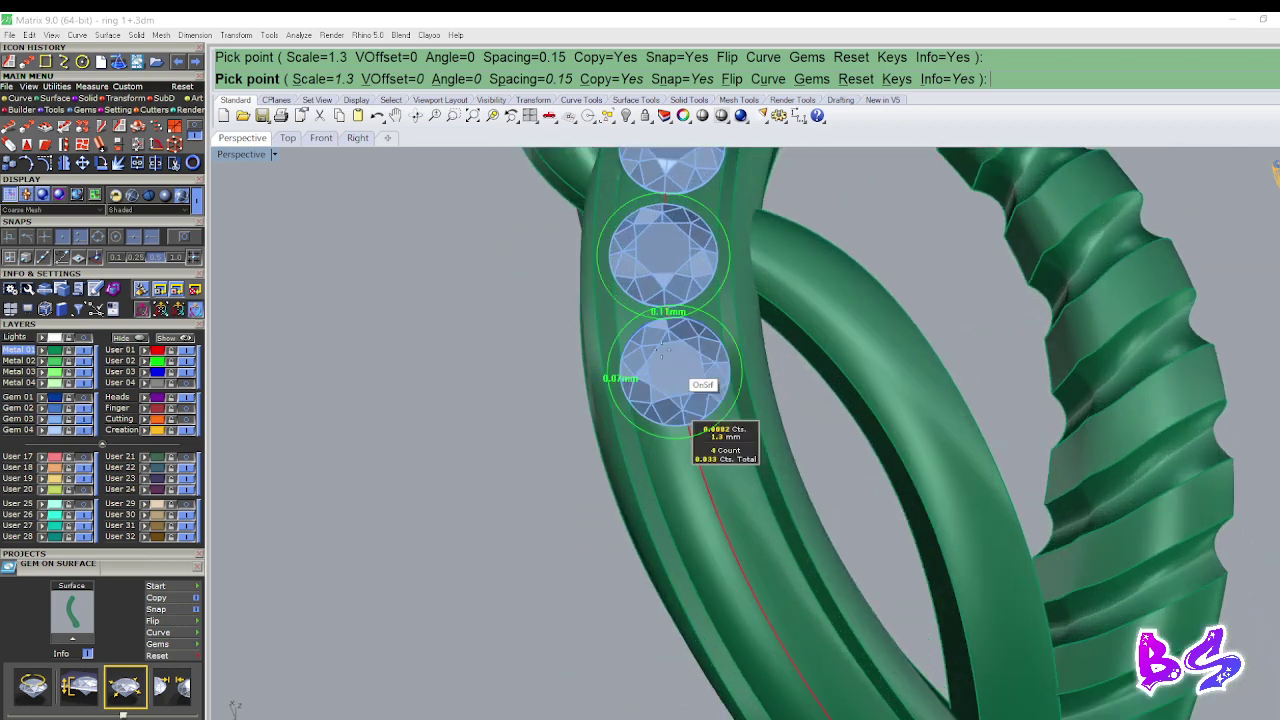
Continue the row with three 1.3 mm gems along the middle of the plain strand's guide curve.
scroll(655, 405, "down", 3)
scroll(648, 402, "up", 3)
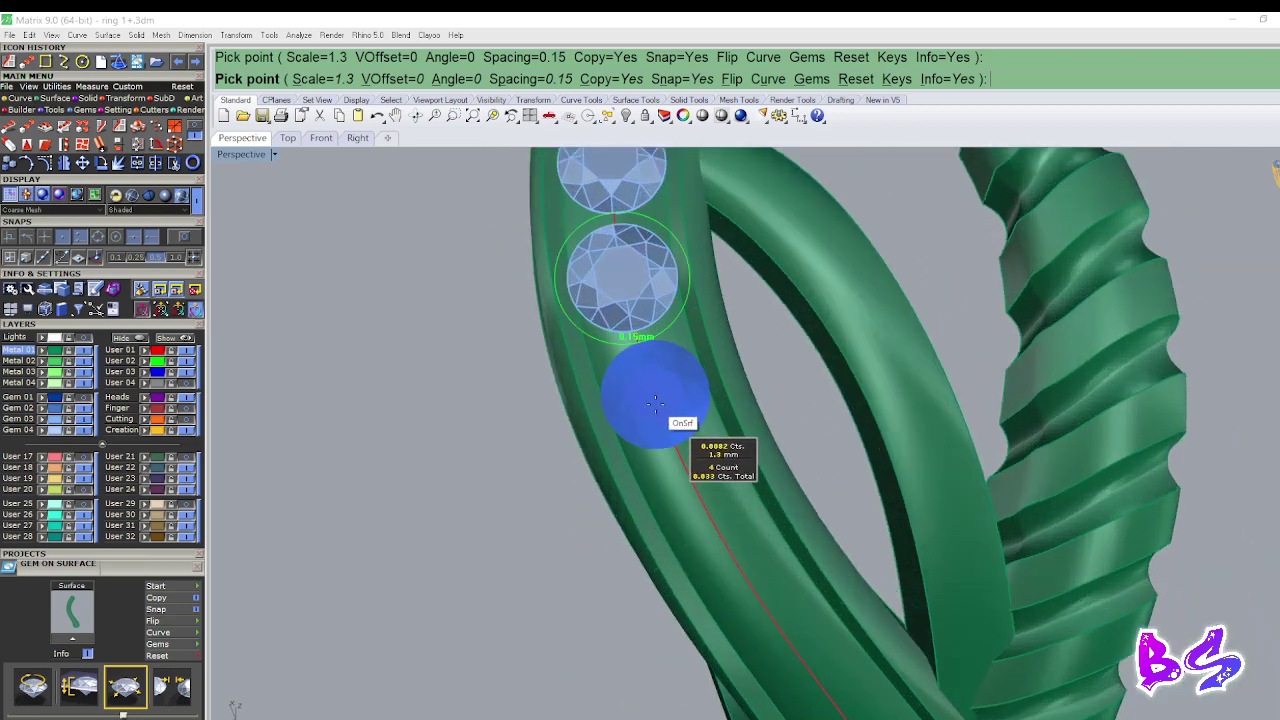
left_click(655, 402)
scroll(655, 405, "down", 3)
scroll(655, 430, "up", 3)
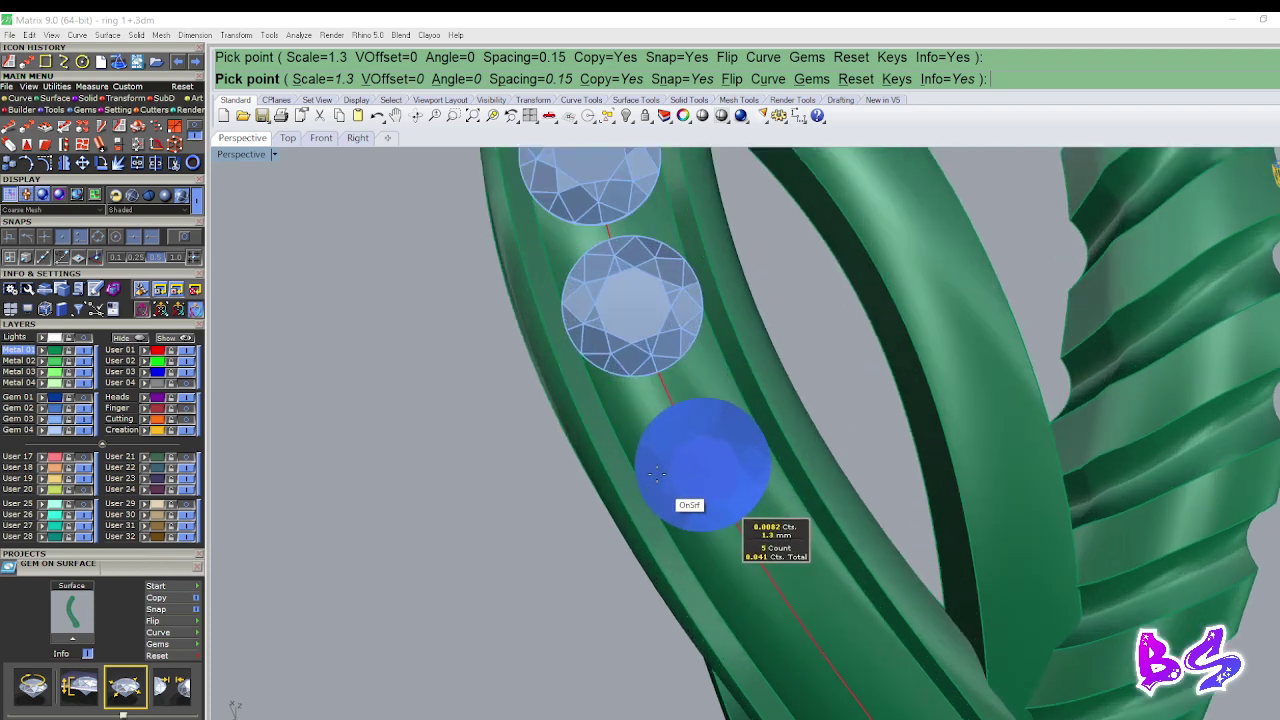
left_click(657, 468)
scroll(665, 480, "down", 3)
scroll(686, 514, "up", 3)
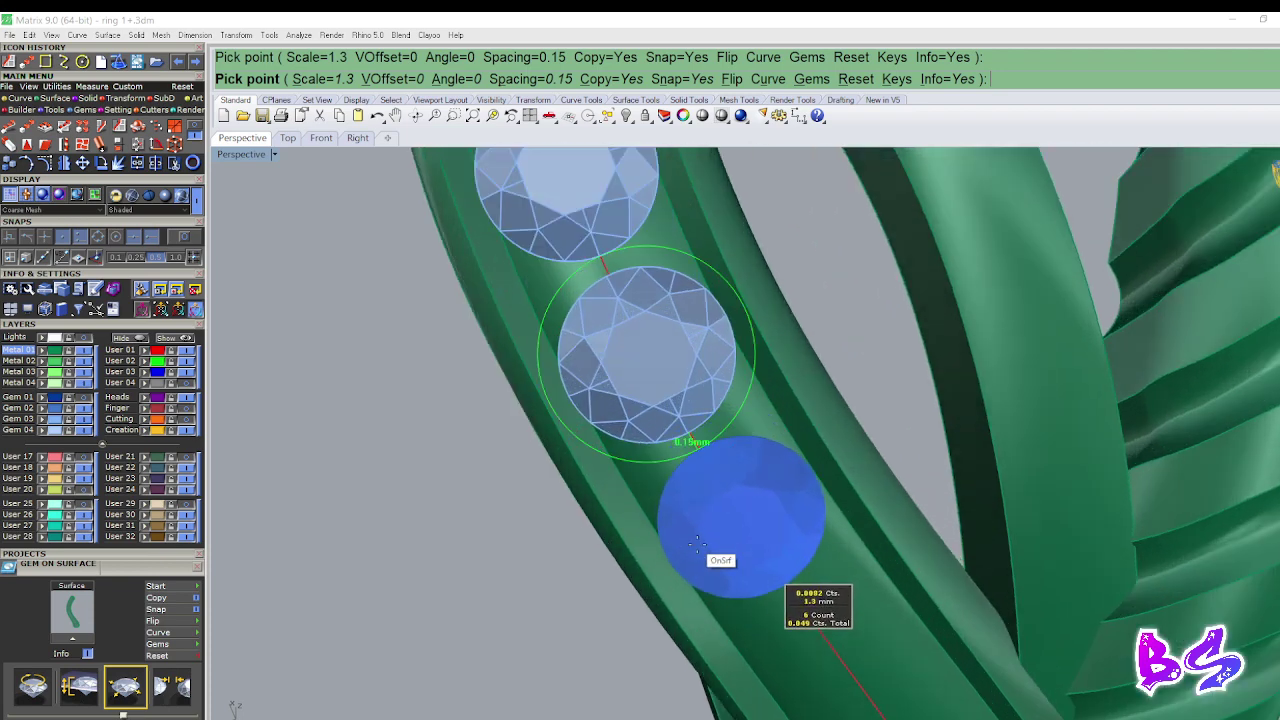
left_click(701, 547)
scroll(690, 540, "down", 3)
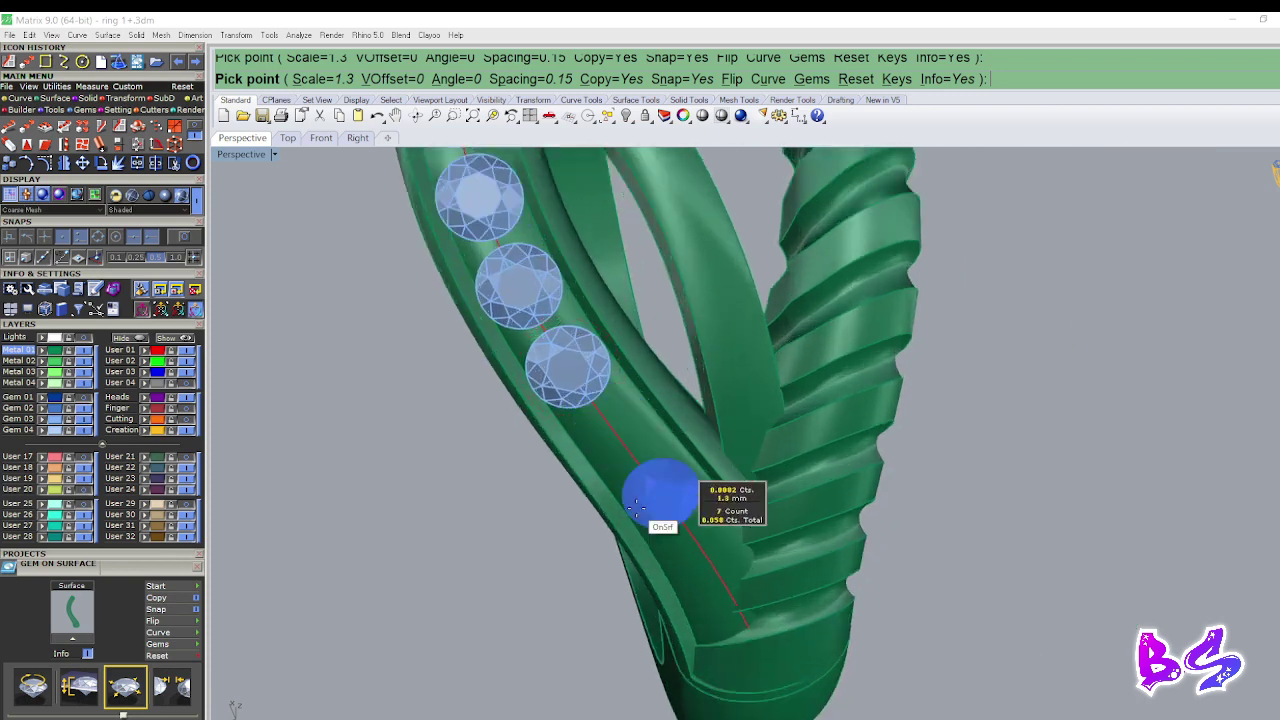
Complete the row with three 1.3 mm gems down to the guide curve's lower end and finish the placement.
scroll(612, 441, "up", 3)
left_click(590, 408)
scroll(660, 500, "up", 2)
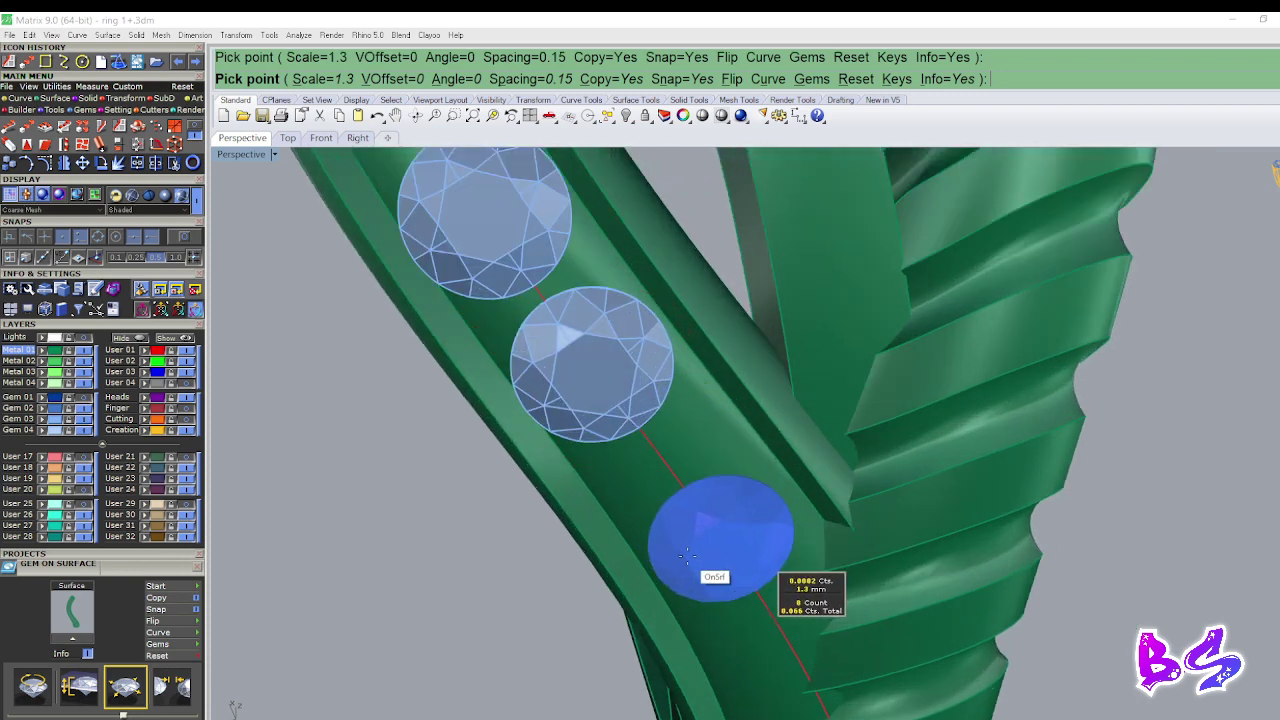
left_click(665, 510)
scroll(660, 500, "down", 3)
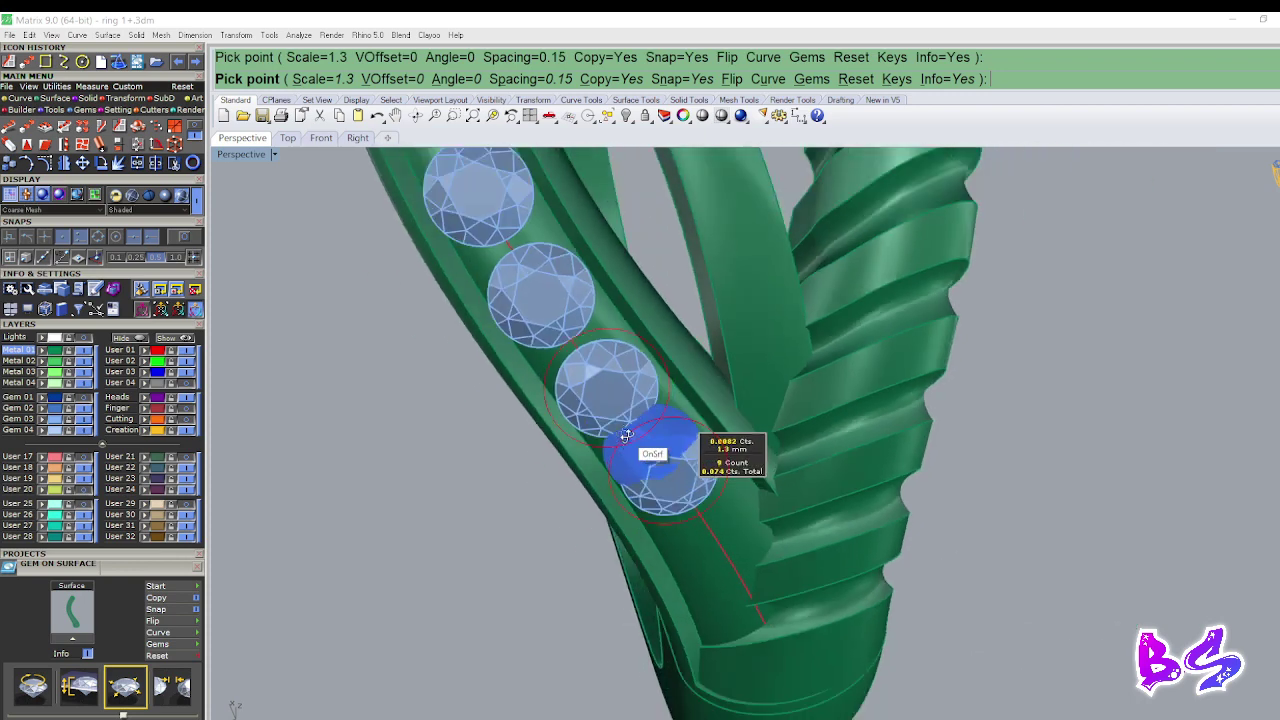
scroll(700, 560, "up", 3)
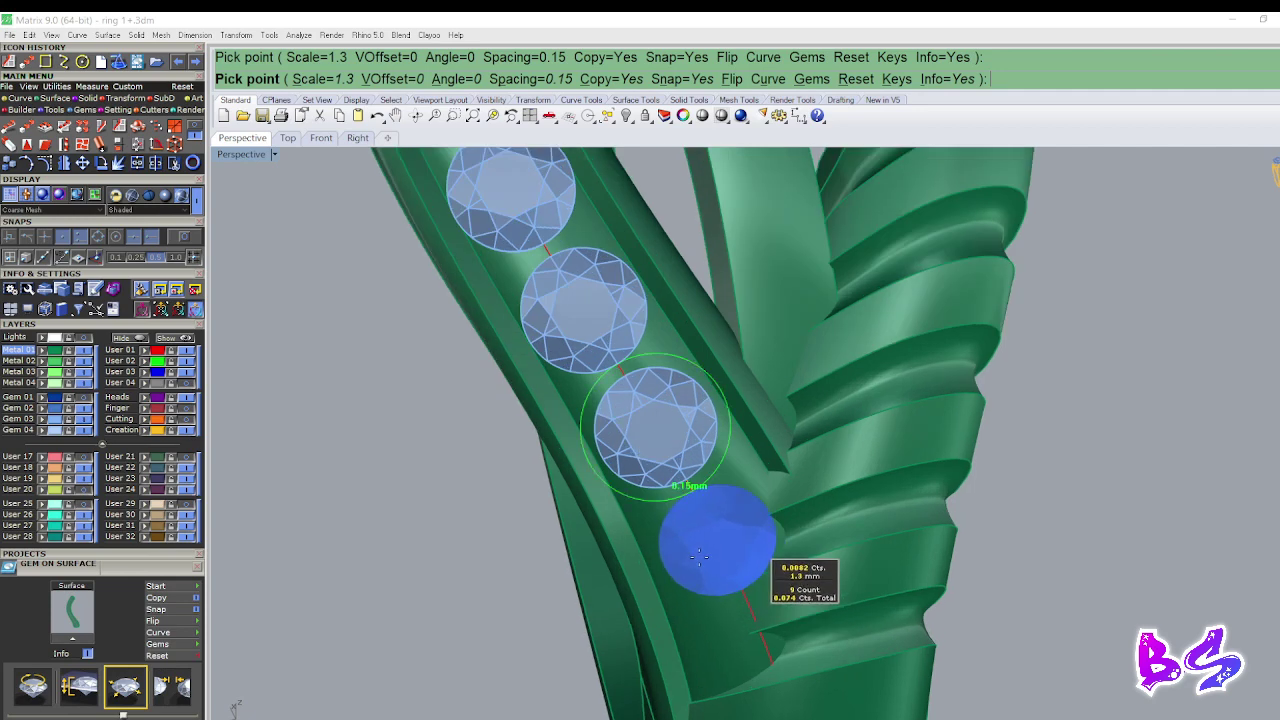
left_click(700, 552)
key("Return")
scroll(720, 520, "down", 5)
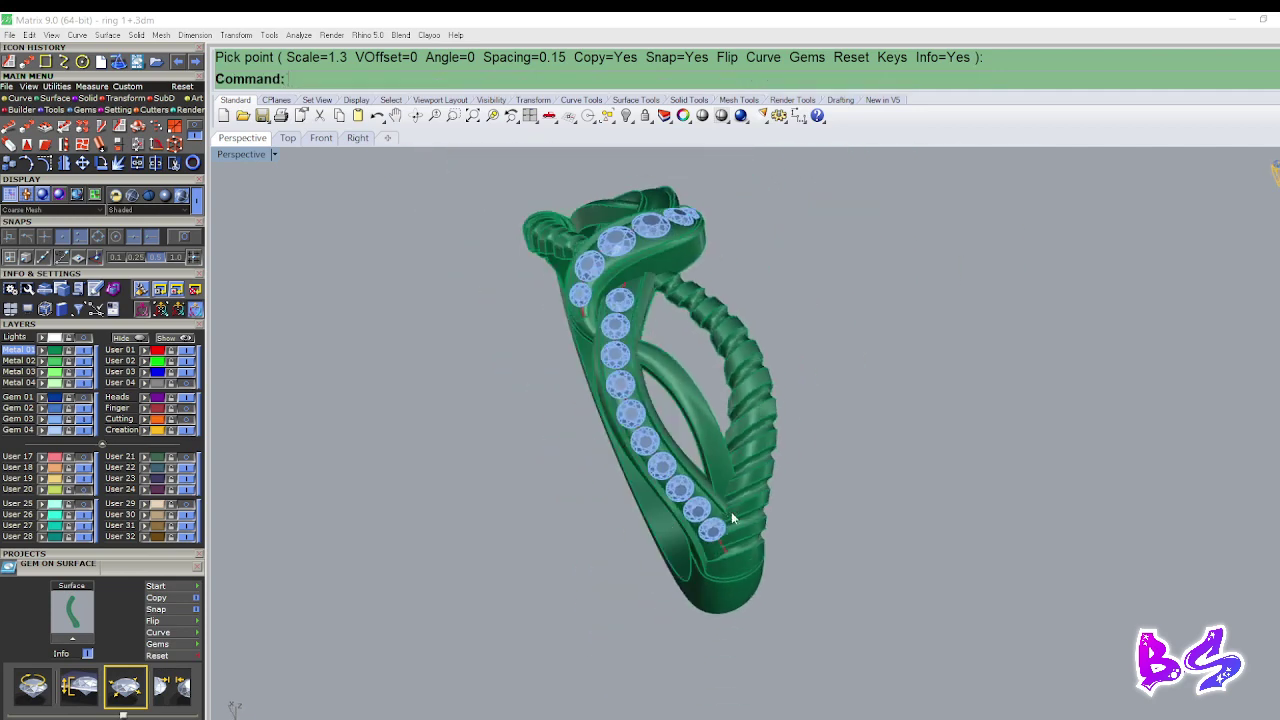
Select the newly placed strand gems, group them, and switch to the Top view.
right_click_drag(731, 512, 614, 417)
type("SelLast")
key("Return")
key("ctrl+g")
key("ctrl+F1")
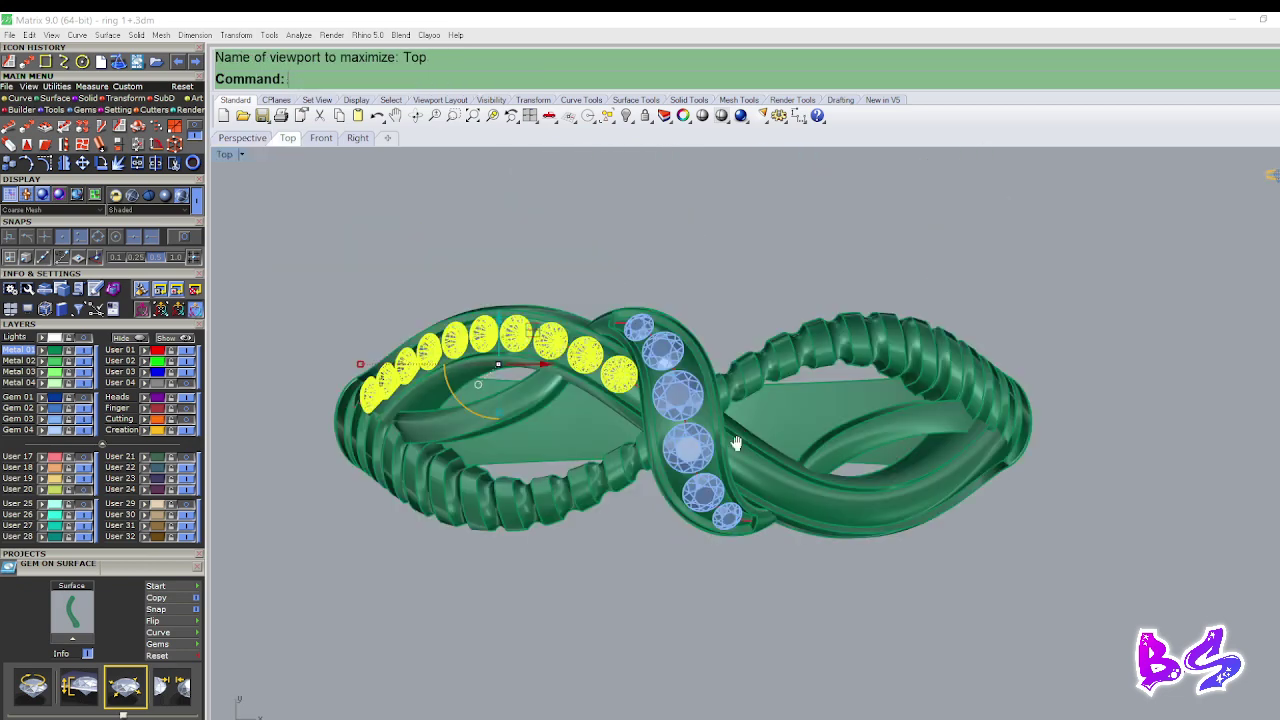
right_click_drag(737, 443, 729, 463)
key("Escape")
Start Prong Adder on the grouped strand gems and set the large and small prong diameters to 0.65.
scroll(546, 374, "up", 2)
left_click(555, 360)
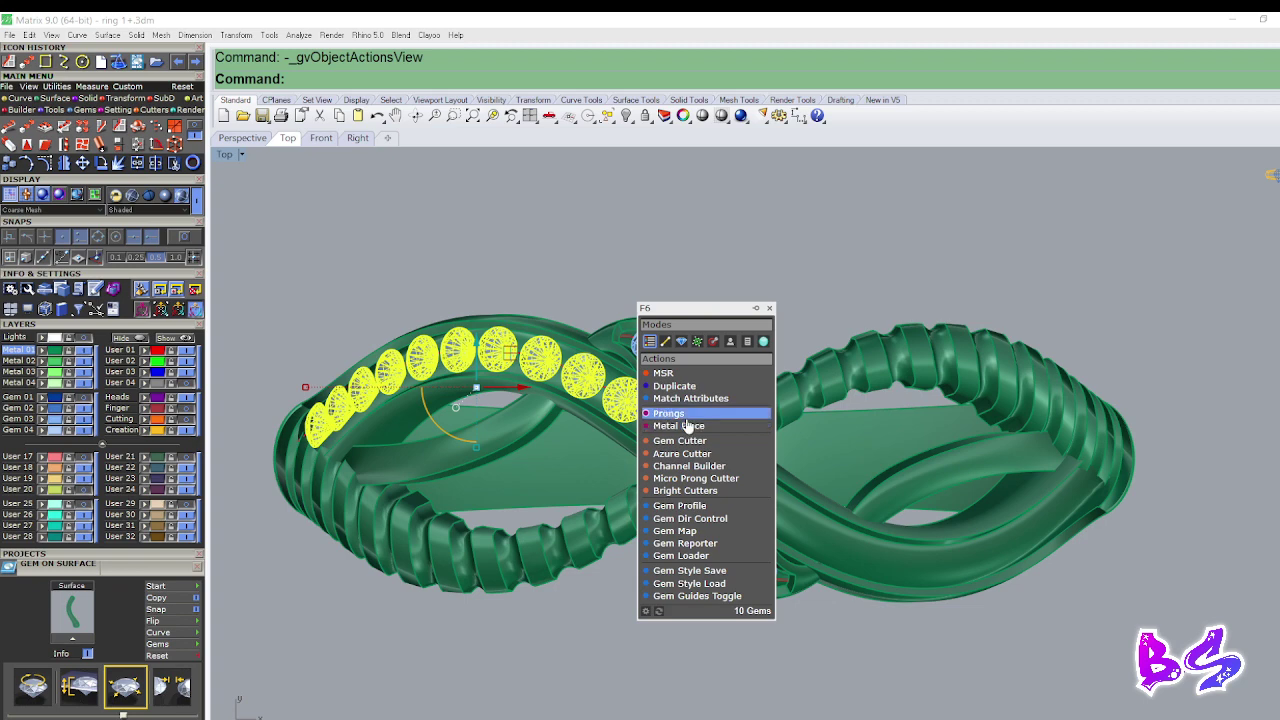
left_click(684, 416)
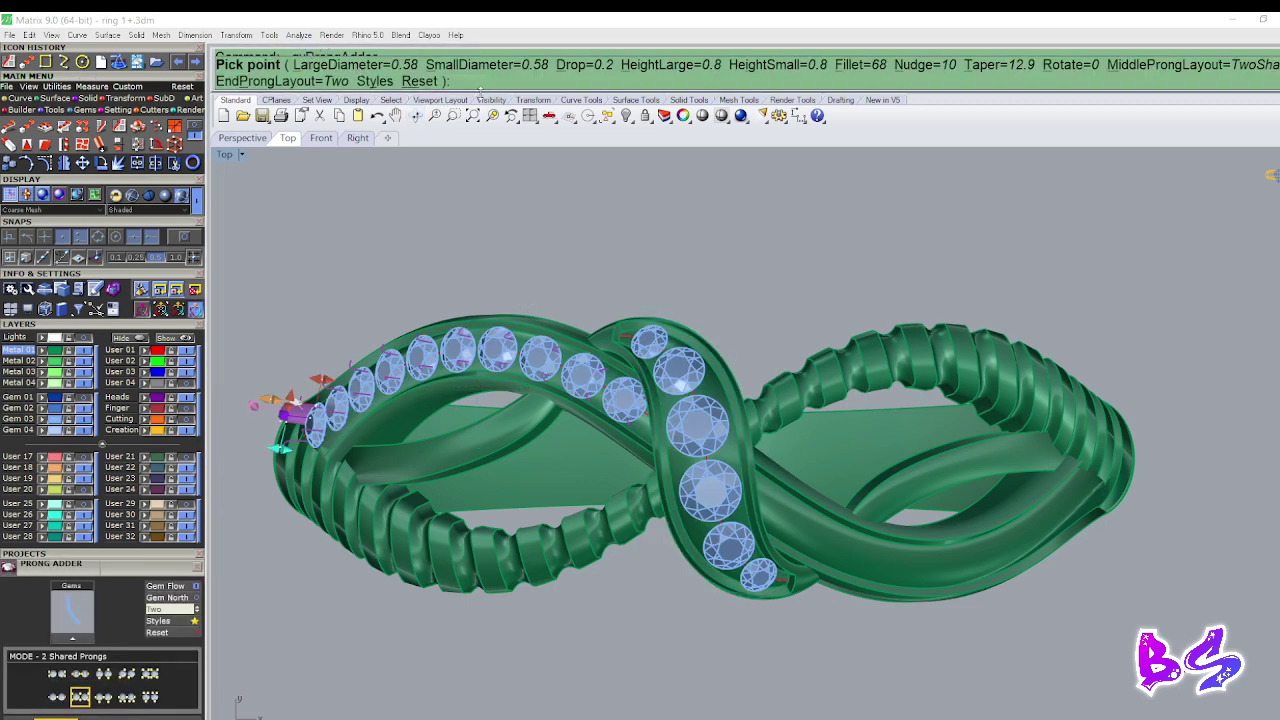
left_click(399, 93)
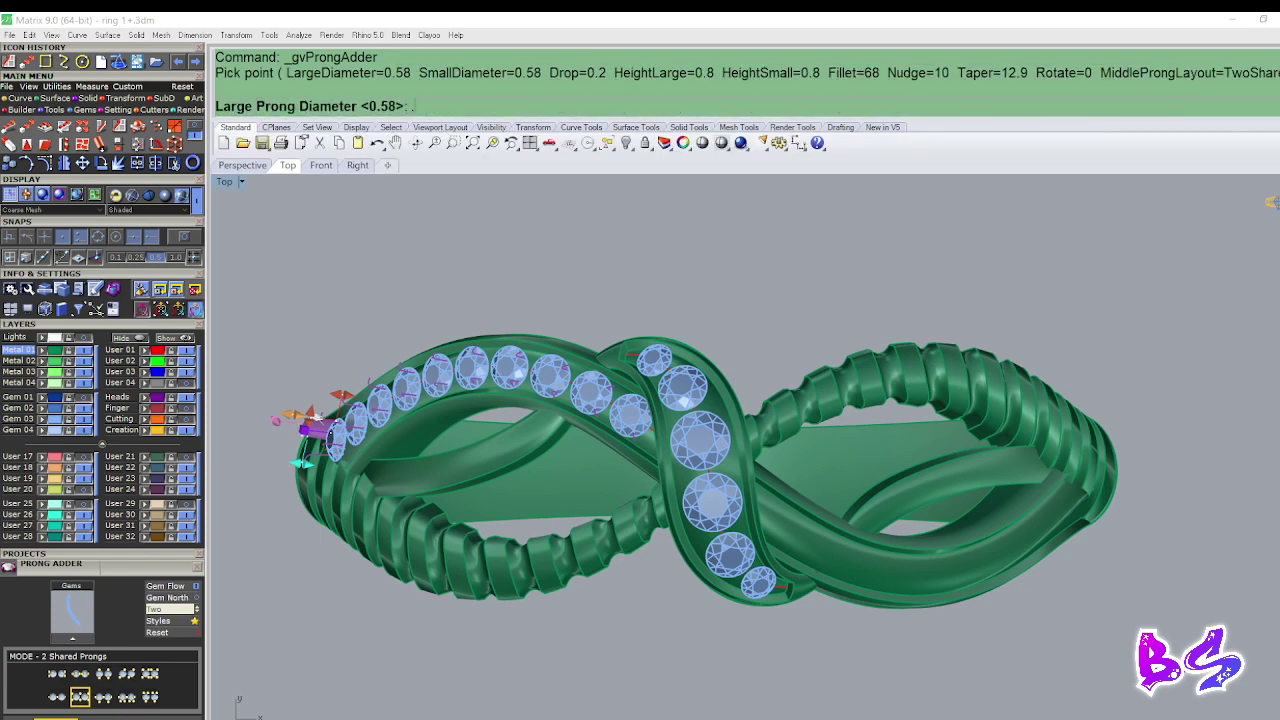
key("Return")
left_click(476, 92)
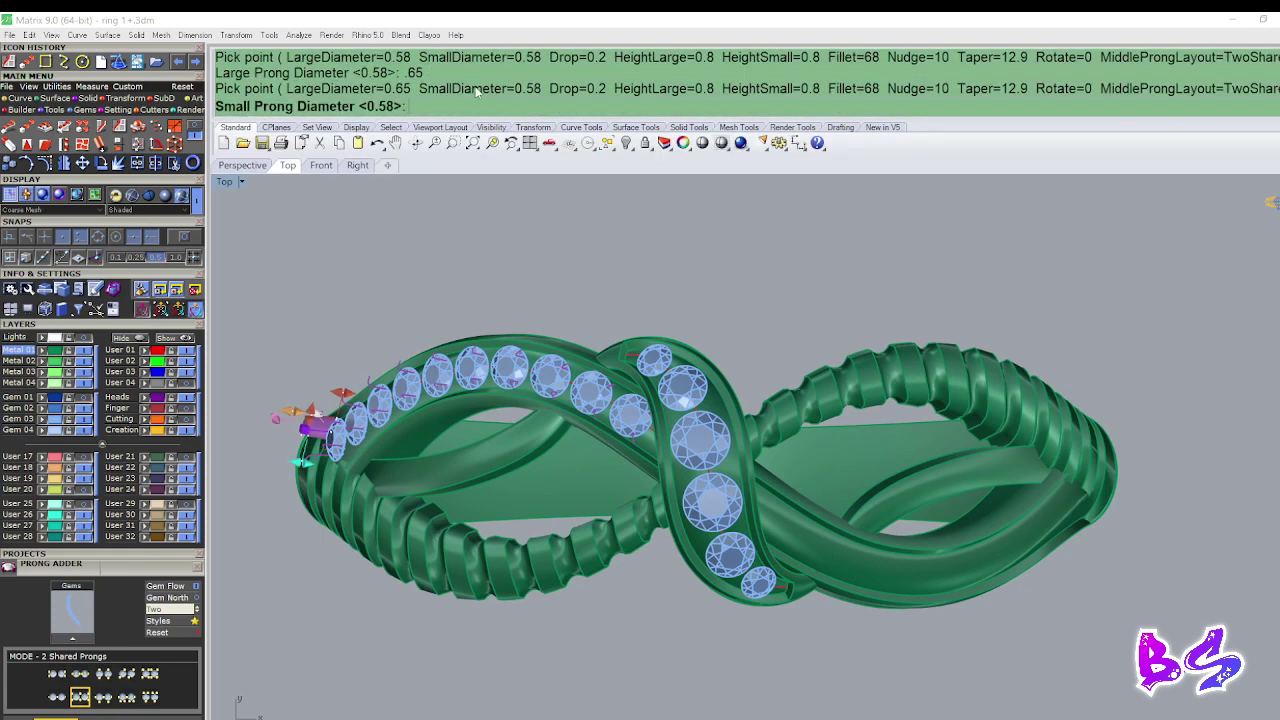
key("Return")
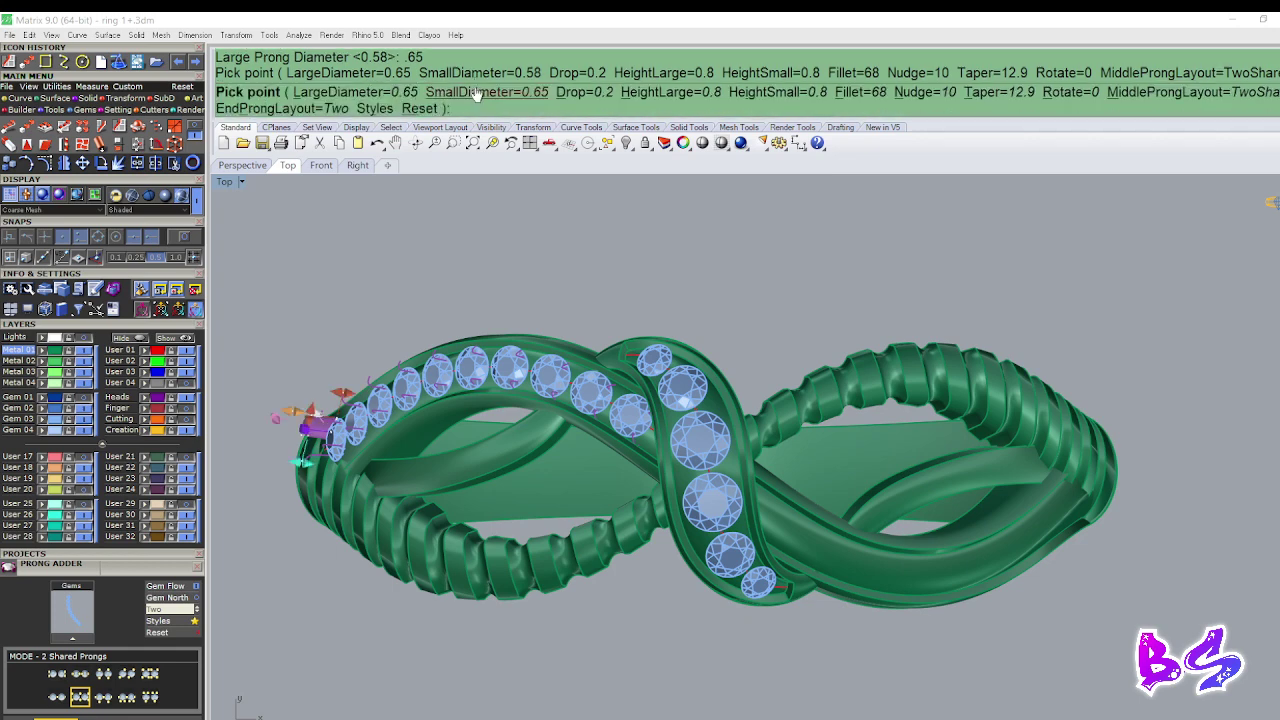
Set the large and small prong heights to 0.65.
left_click(666, 93)
key("Return")
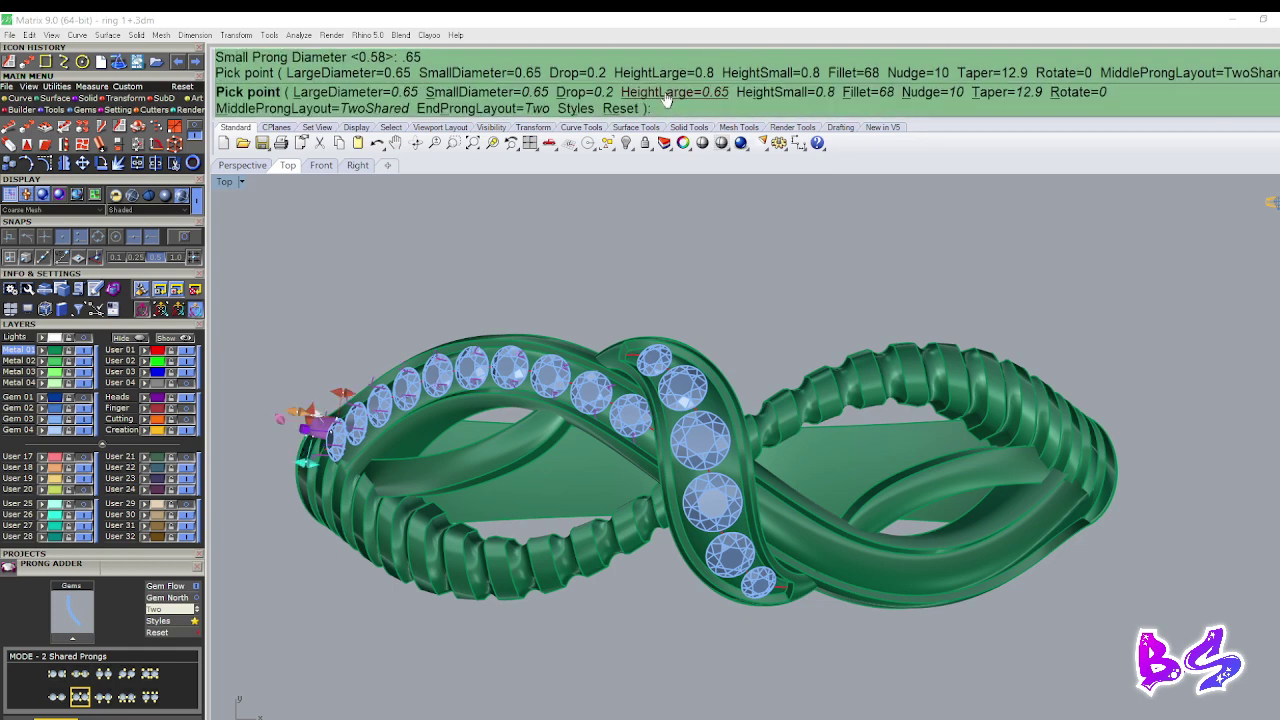
left_click(771, 92)
type(".65")
key("Return")
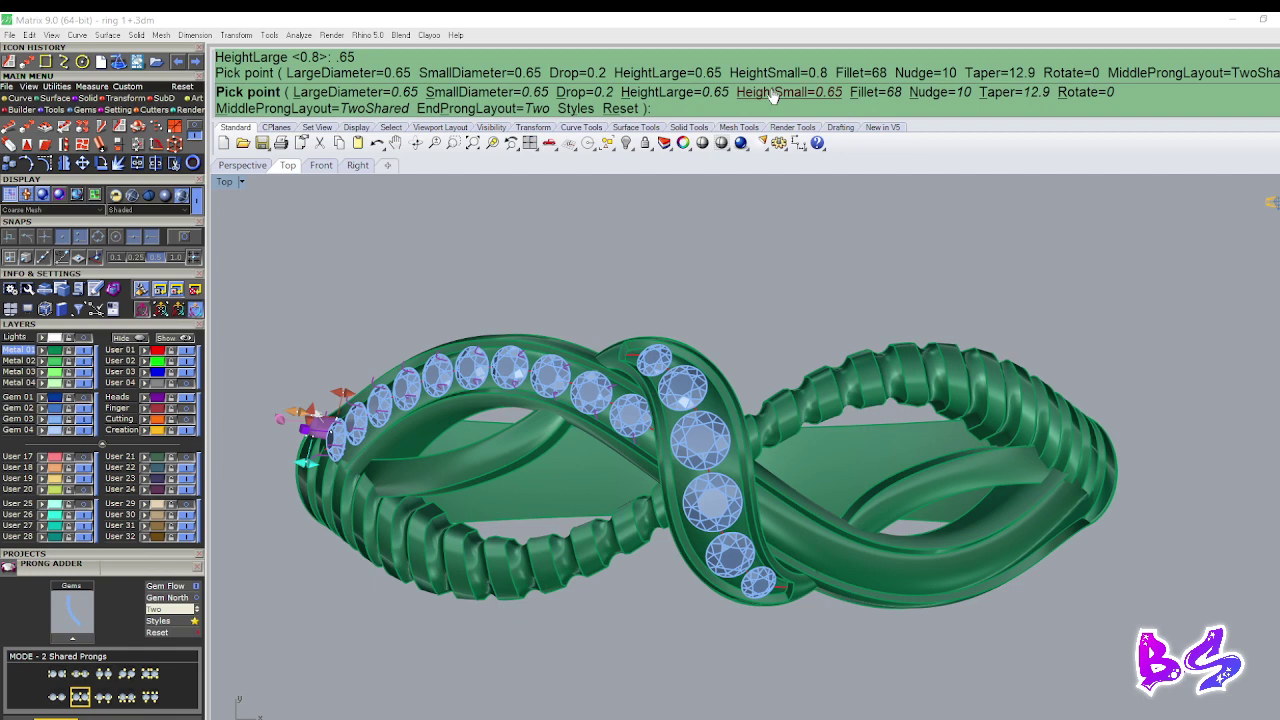
Set the prong fillet to 70 and the nudge to 40, and create the shared prongs.
left_click(888, 92)
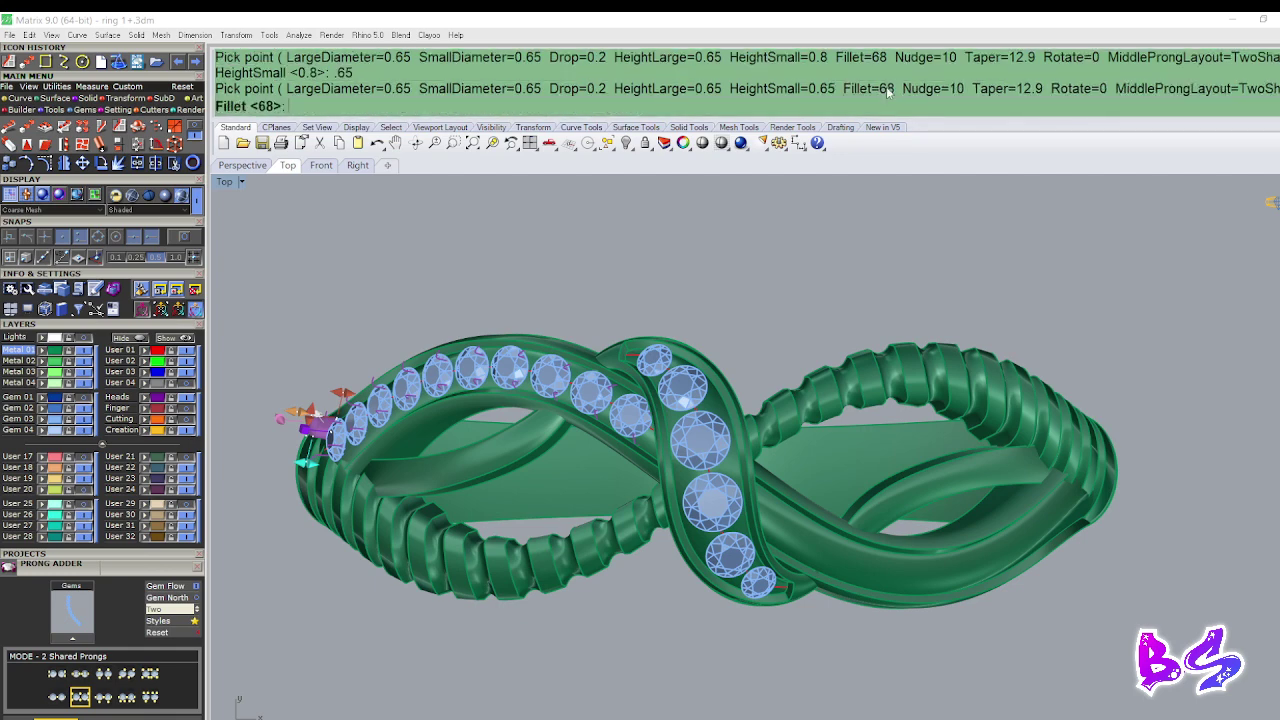
key("Return")
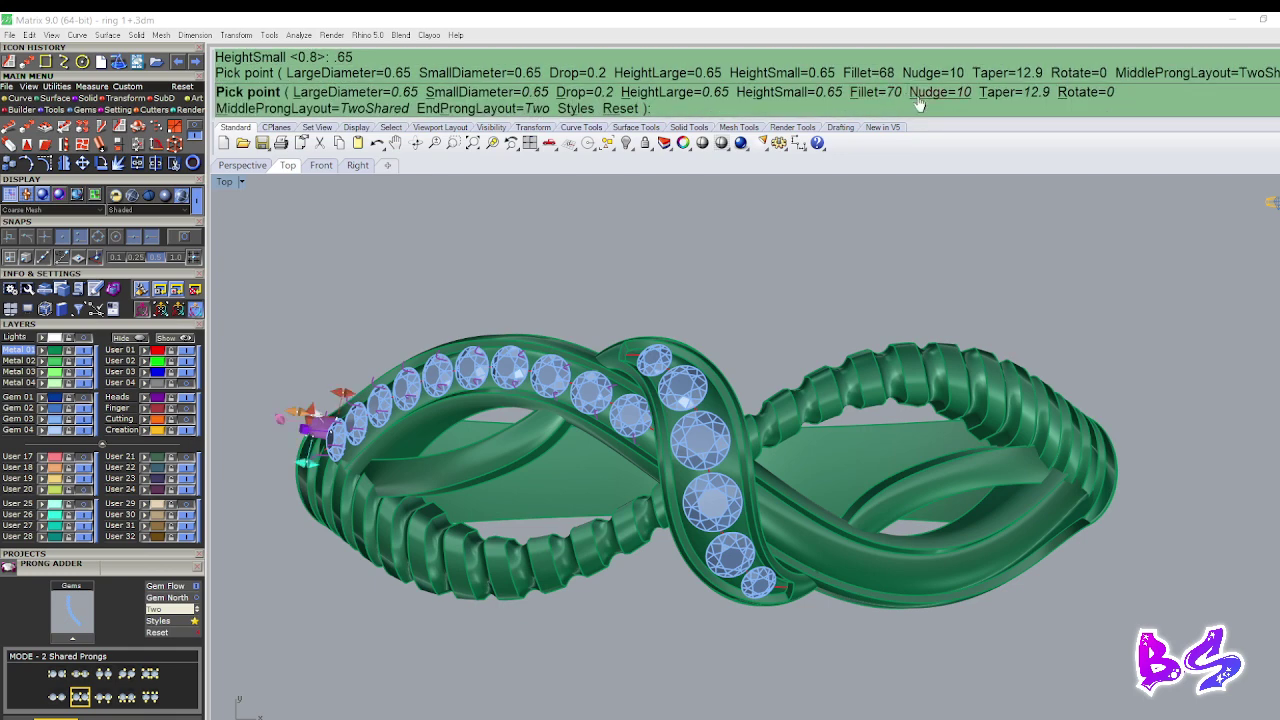
left_click(919, 100)
type("40")
key("Return")
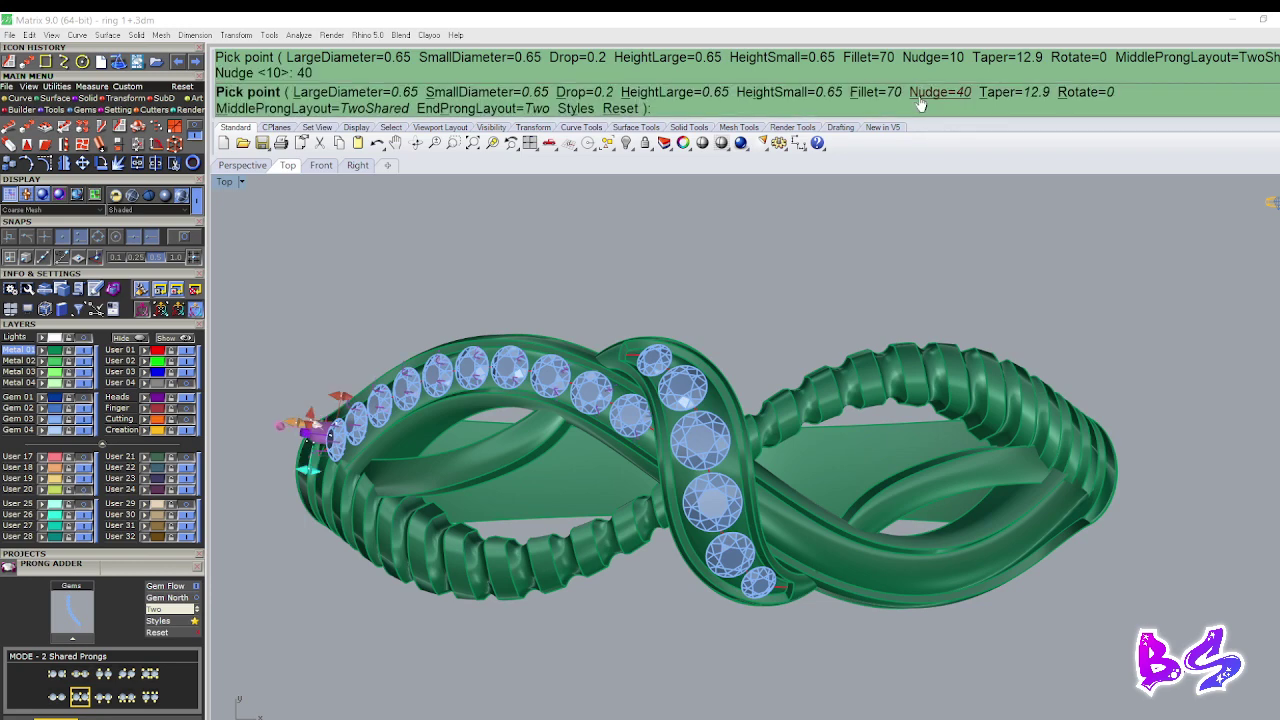
key("Return")
Examine the new prongs in Perspective, especially those where the strand emerges from under the crossover.
right_click_drag(631, 331, 650, 274)
scroll(648, 285, "down", 4)
key("ctrl+F4")
right_click_drag(697, 371, 628, 345)
scroll(569, 334, "up", 3)
scroll(725, 420, "down", 4)
scroll(736, 492, "up", 3)
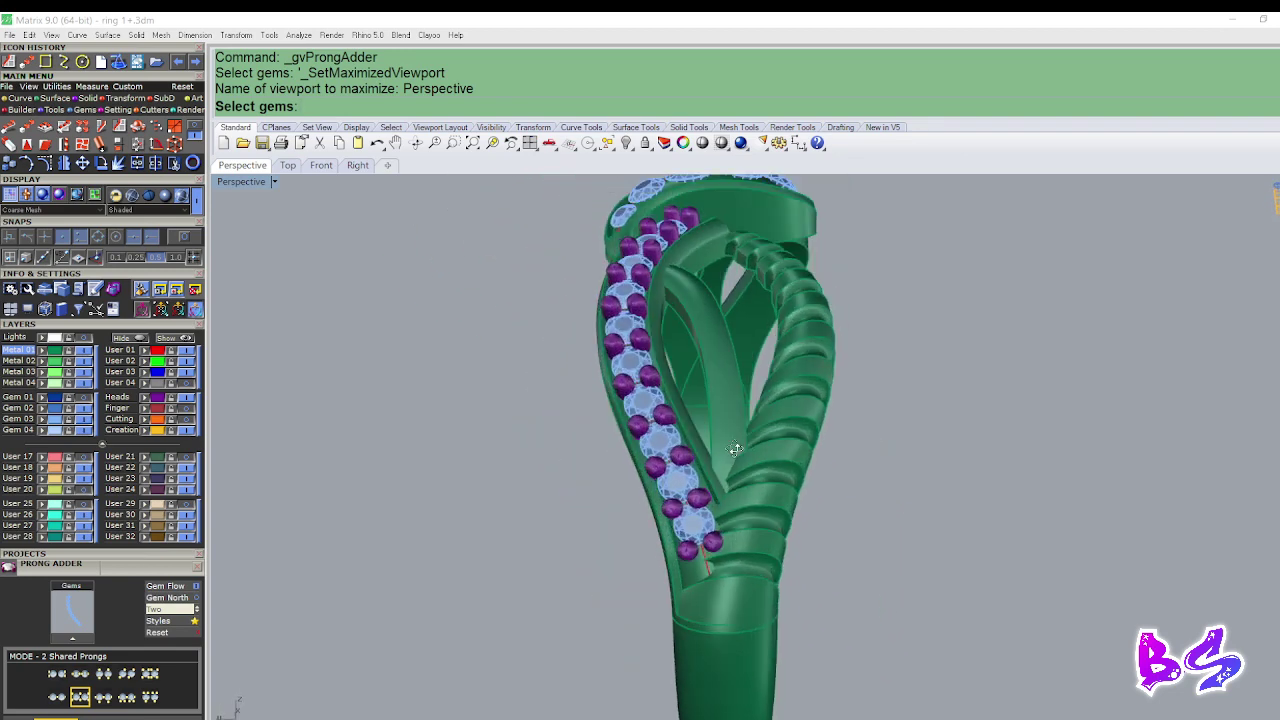
right_click_drag(736, 495, 777, 365)
scroll(777, 365, "up", 10)
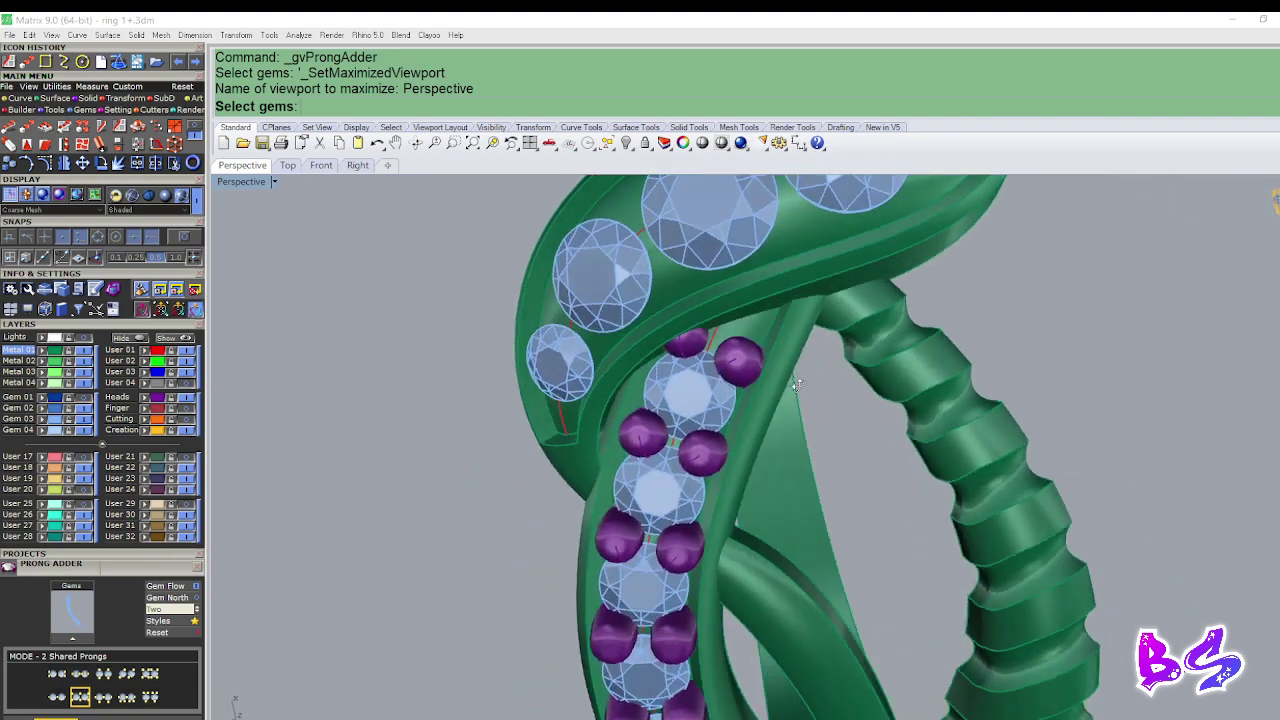
type("RG")
key("Return")
scroll(736, 368, "up", 7)
left_click(733, 367)
key("Return")
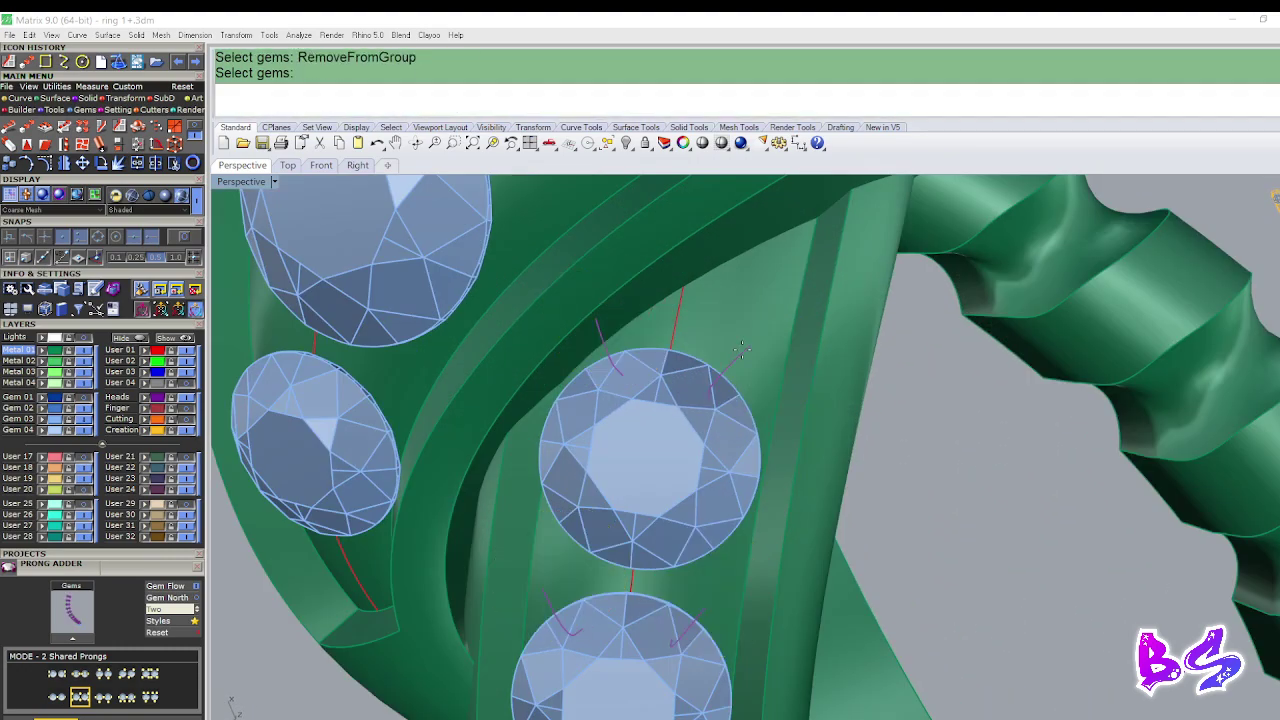
key("Escape")
Remove the outer end prong beside the crossover from the prong group and move it slightly inward over the first gem.
type("RG")
key("Return")
left_click(747, 349)
key("Return")
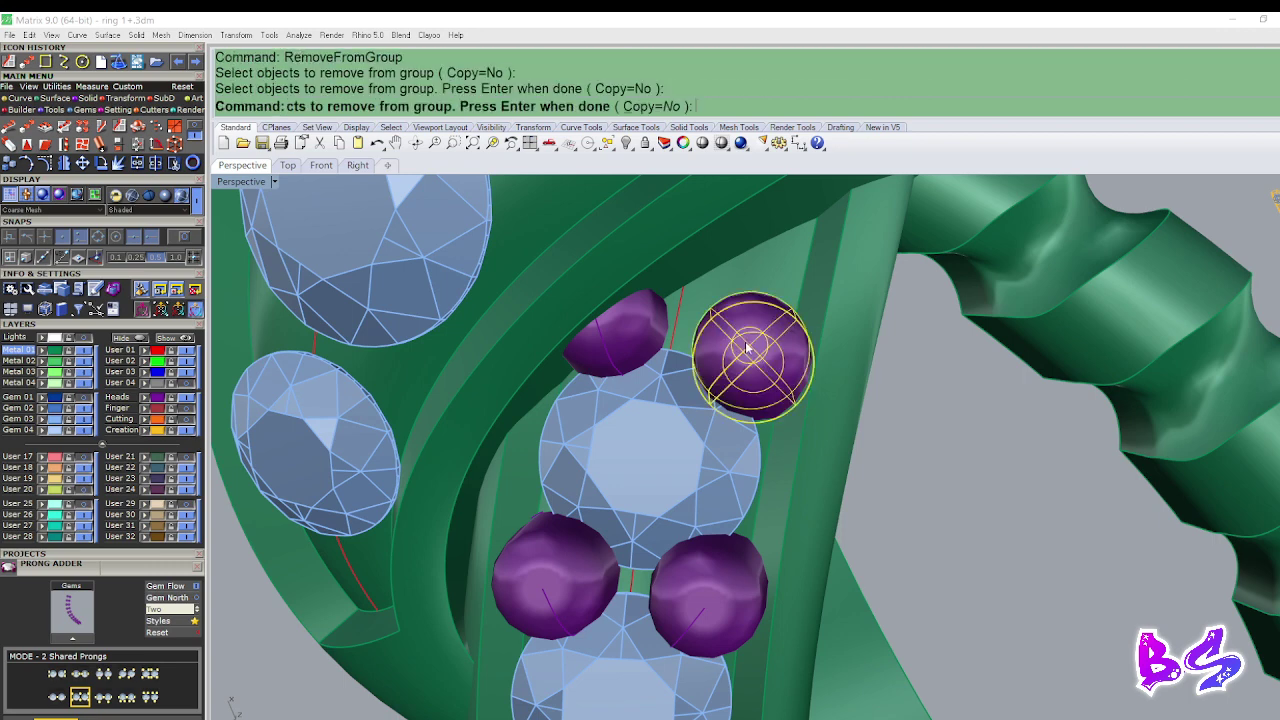
right_click_drag(750, 335, 757, 360)
left_click_drag(717, 420, 696, 408)
key("Escape")
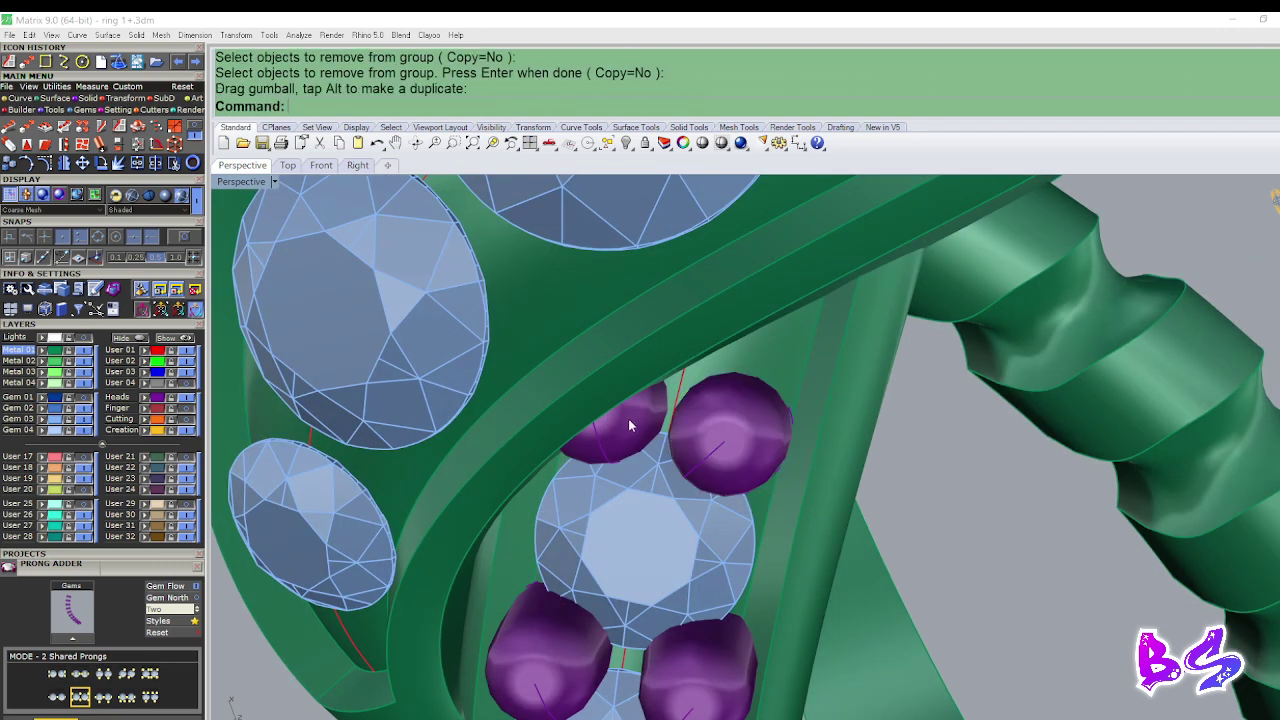
Remove the other end prong, partly buried in the crossover, from the group and delete it.
type("RG")
key("Return")
left_click(623, 419)
key("Return")
key("Delete")
scroll(623, 419, "down", 5)
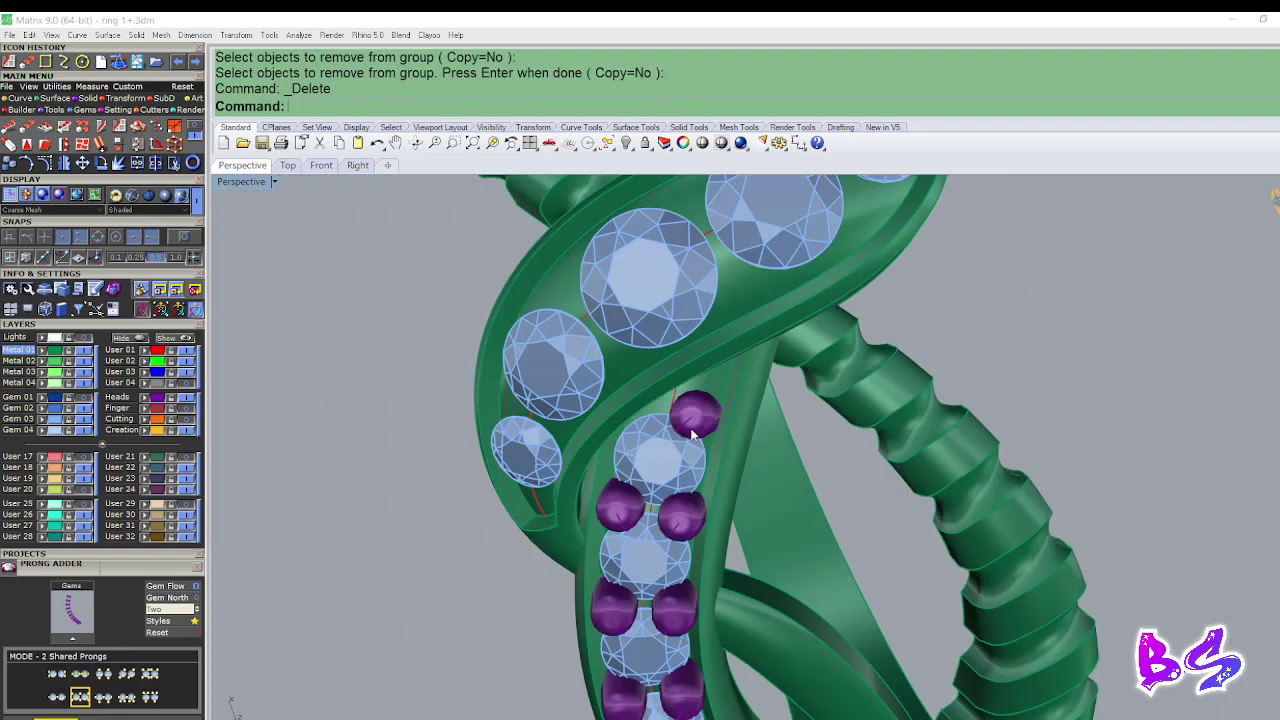
Use the Gem Positioner to shift the remaining end prong closer to the centre of the first gem's edge.
scroll(684, 384, "up", 4)
mouse_move(684, 384)
right_mouse_down()
mouse_move(682, 396)
mouse_move(697, 395)
right_mouse_up()
left_click(680, 398)
double_click(678, 398)
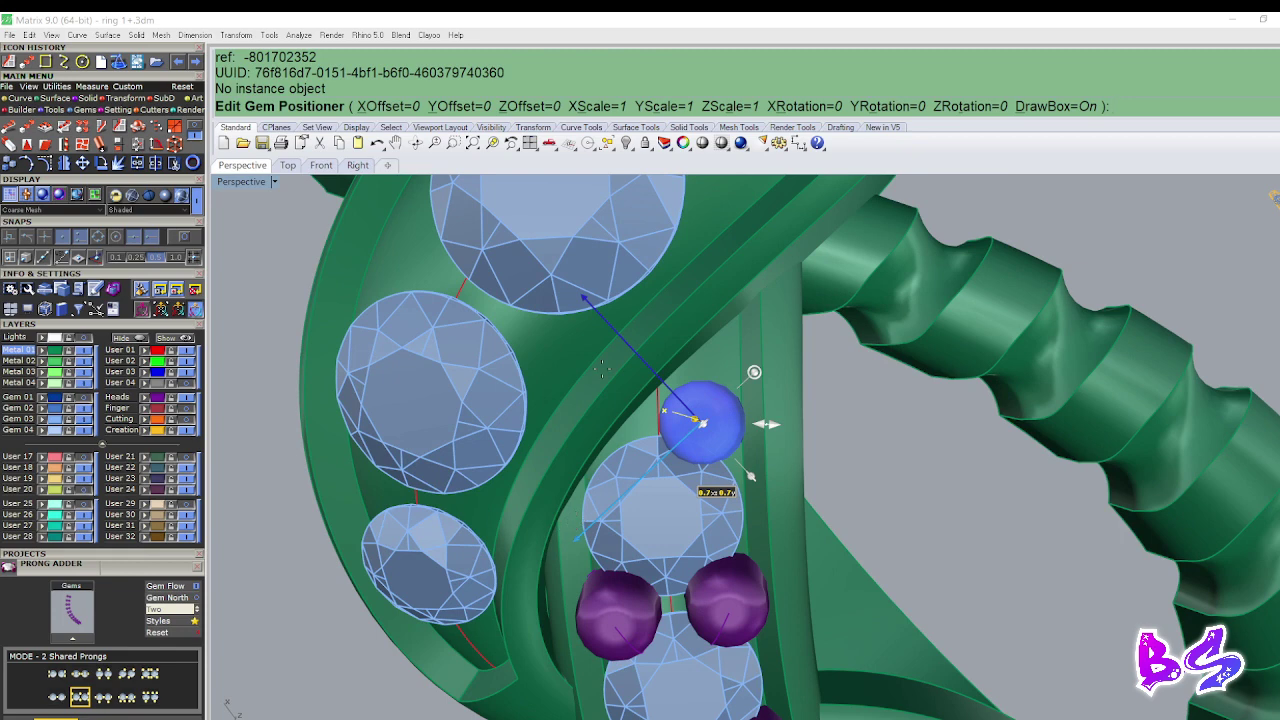
left_click_drag(703, 422, 691, 410)
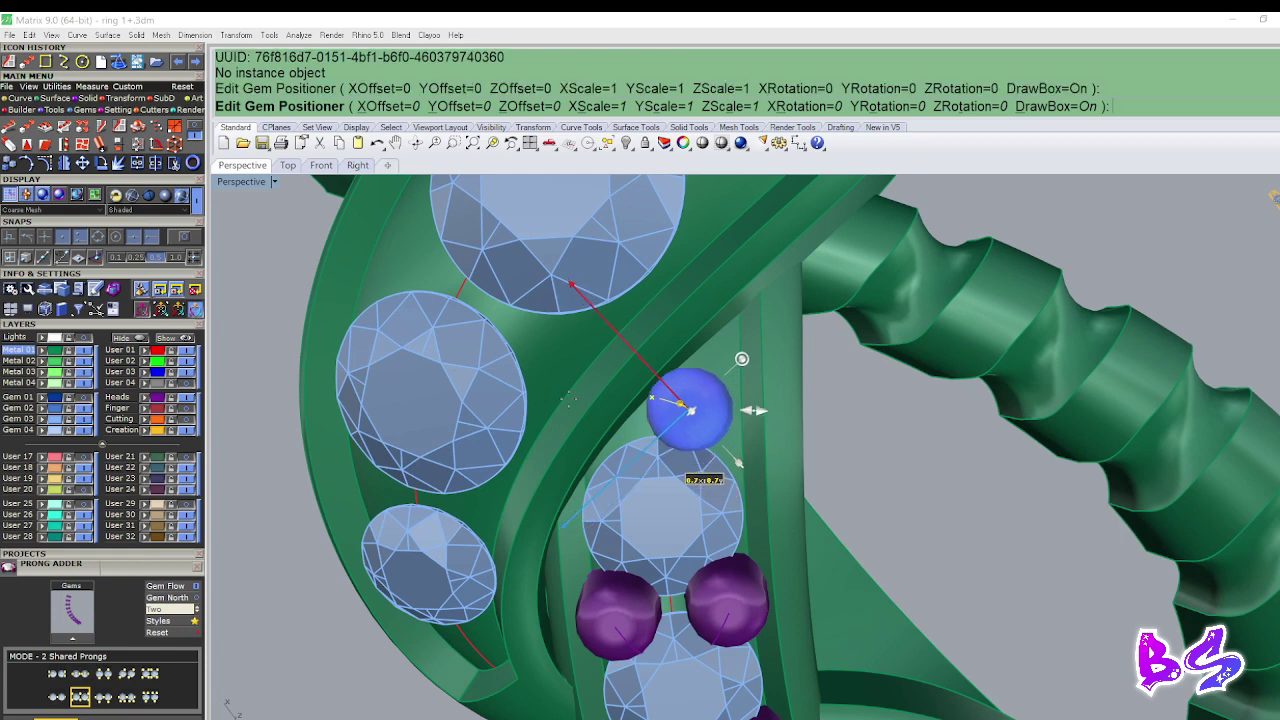
left_click_drag(565, 526, 550, 541)
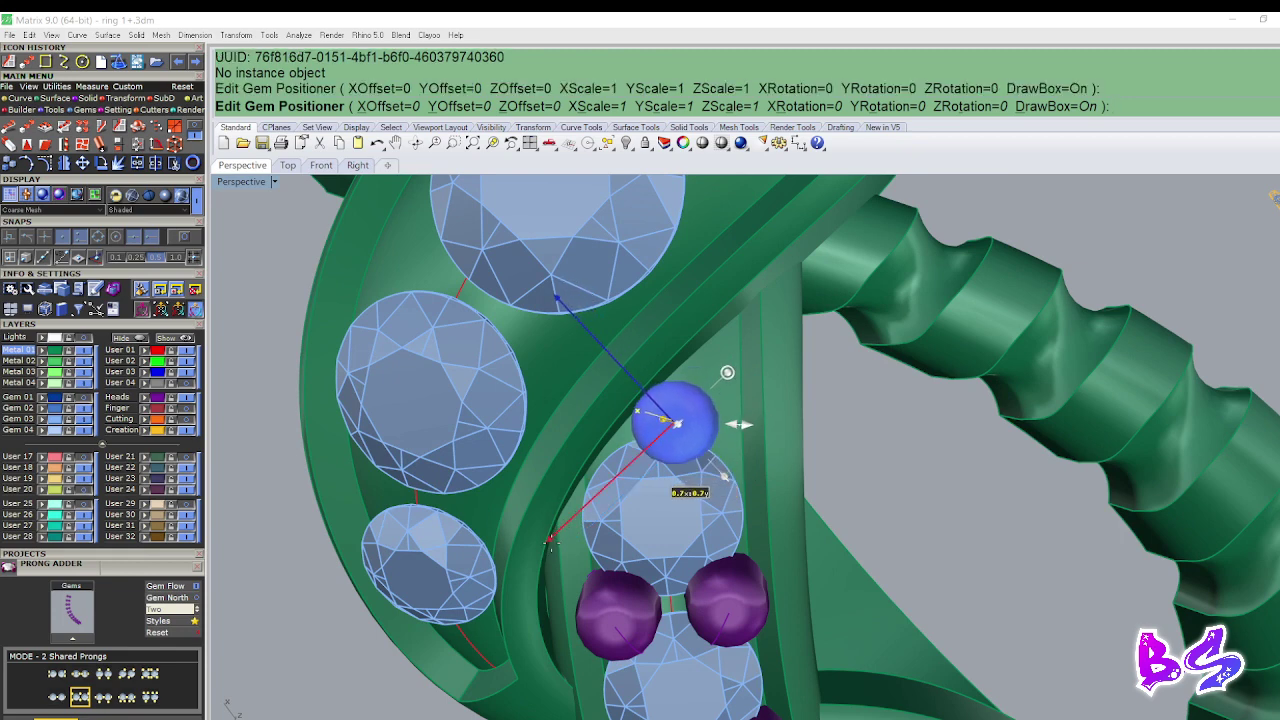
key("Return")
Group the repositioned end prong with the strand's other prongs.
scroll(624, 490, "down", 8)
right_click_drag(675, 475, 682, 440)
scroll(668, 425, "down", 5)
scroll(664, 420, "up", 3)
left_click(664, 457)
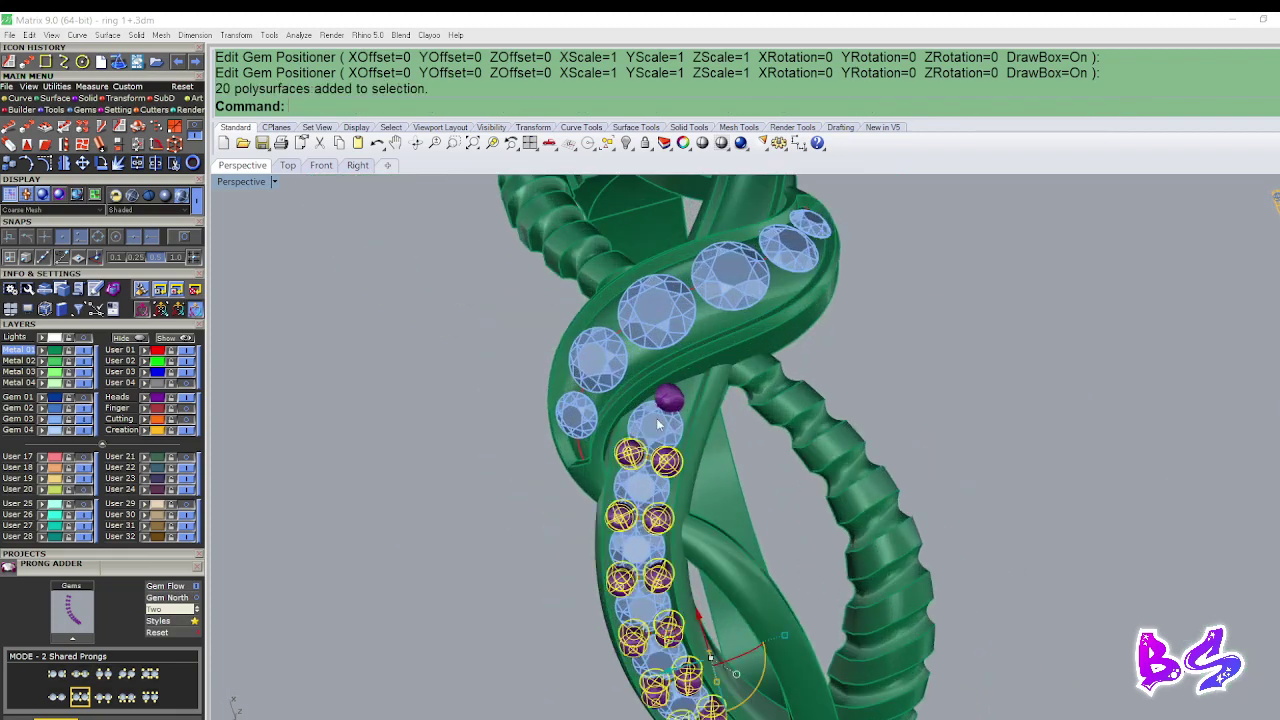
left_click(662, 403, "shift")
type("g")
key("Return")
In the Top view, group the strand's gem row together with its prongs.
scroll(664, 401, "down", 5)
key("ctrl+F1")
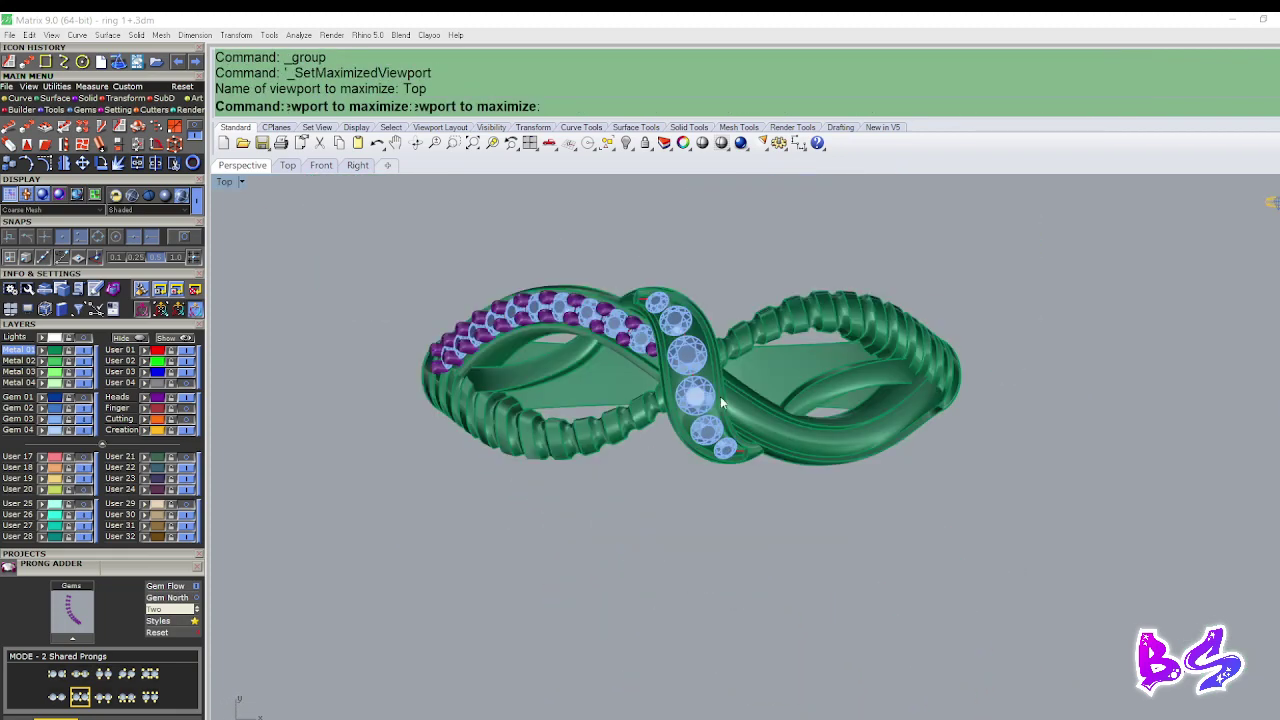
scroll(606, 327, "up", 4)
left_click(628, 317)
scroll(648, 312, "up", 4)
left_click(645, 324, "shift")
scroll(608, 336, "down", 6)
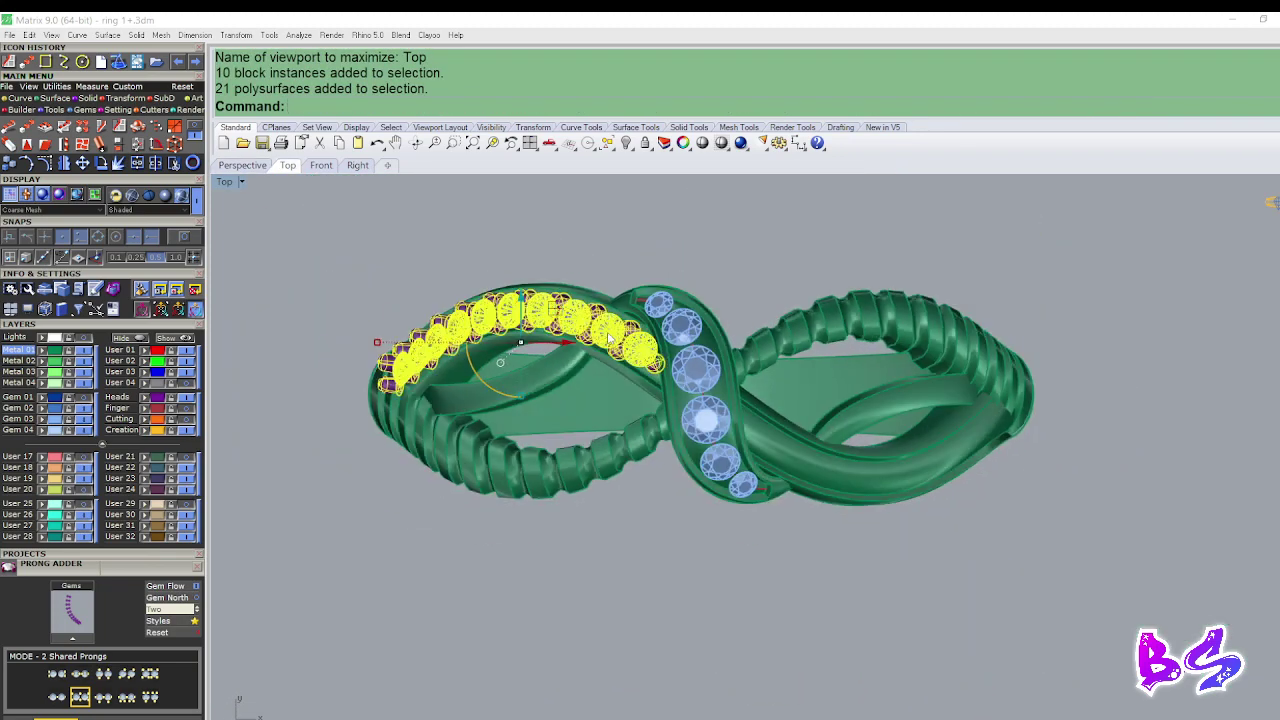
type("g")
key("Return")
Polar-array the grouped gem row and prongs around the origin with 2 items over a 360-degree fill angle.
type("A")
key("Return")
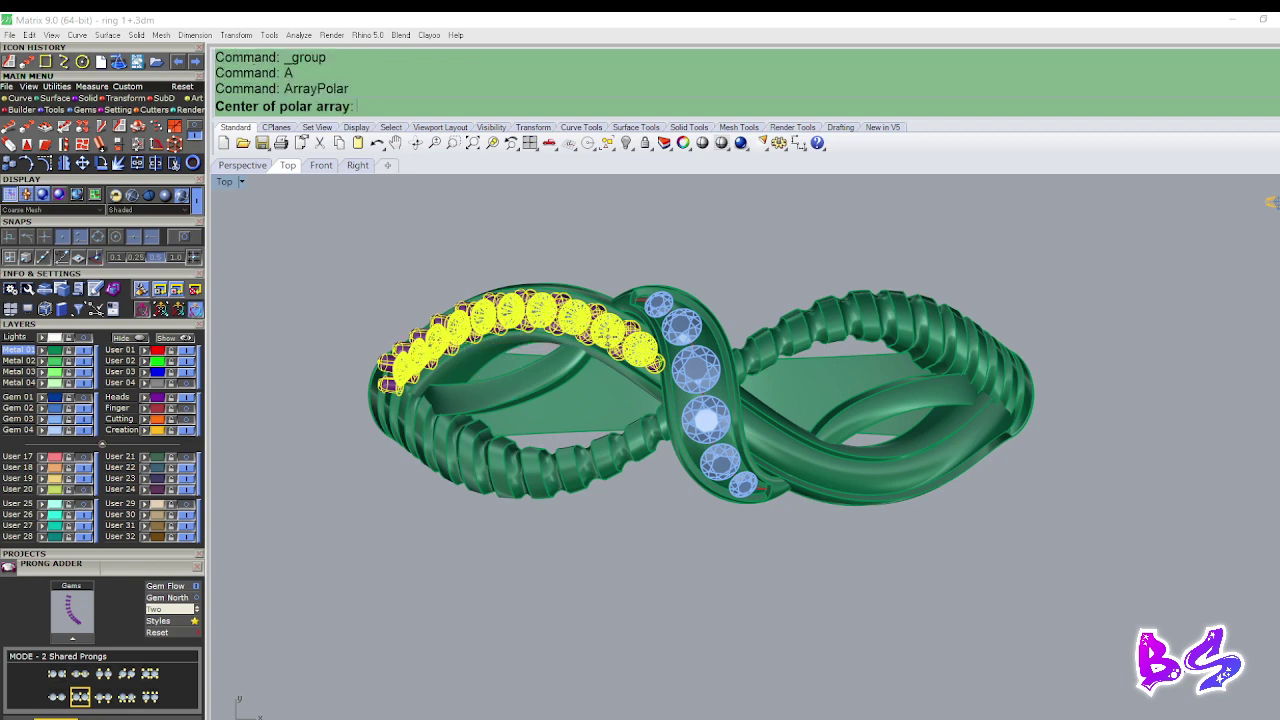
key("Return")
key("Return")
key("Return")
scroll(700, 400, "down", 3)
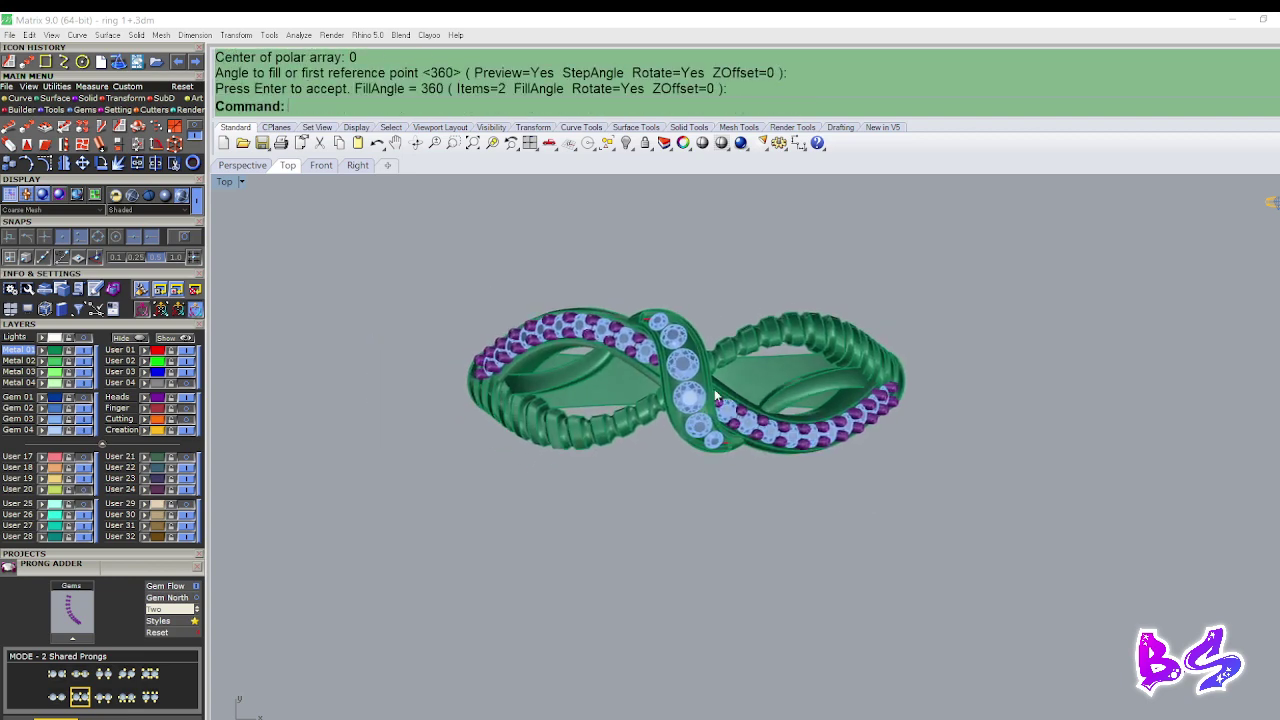
Examine the pronged gem strands and the bare gems on the crossover in the Perspective view.
key("ctrl+F4")
scroll(826, 370, "down", 4)
right_click_drag(640, 372, 788, 516)
scroll(700, 446, "up", 5)
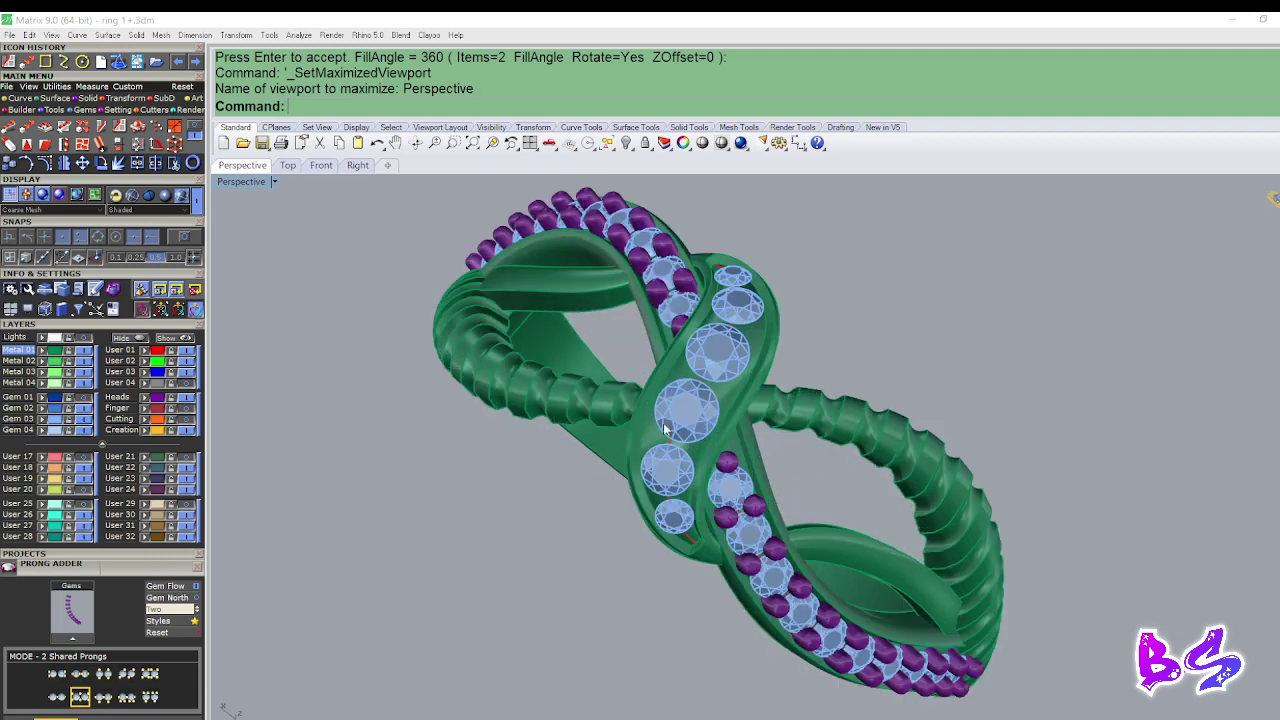
right_click_drag(700, 550, 669, 524)
scroll(701, 466, "up", 7)
scroll(701, 466, "down", 5)
scroll(710, 445, "up", 8)
scroll(620, 422, "down", 6)
scroll(677, 532, "up", 5)
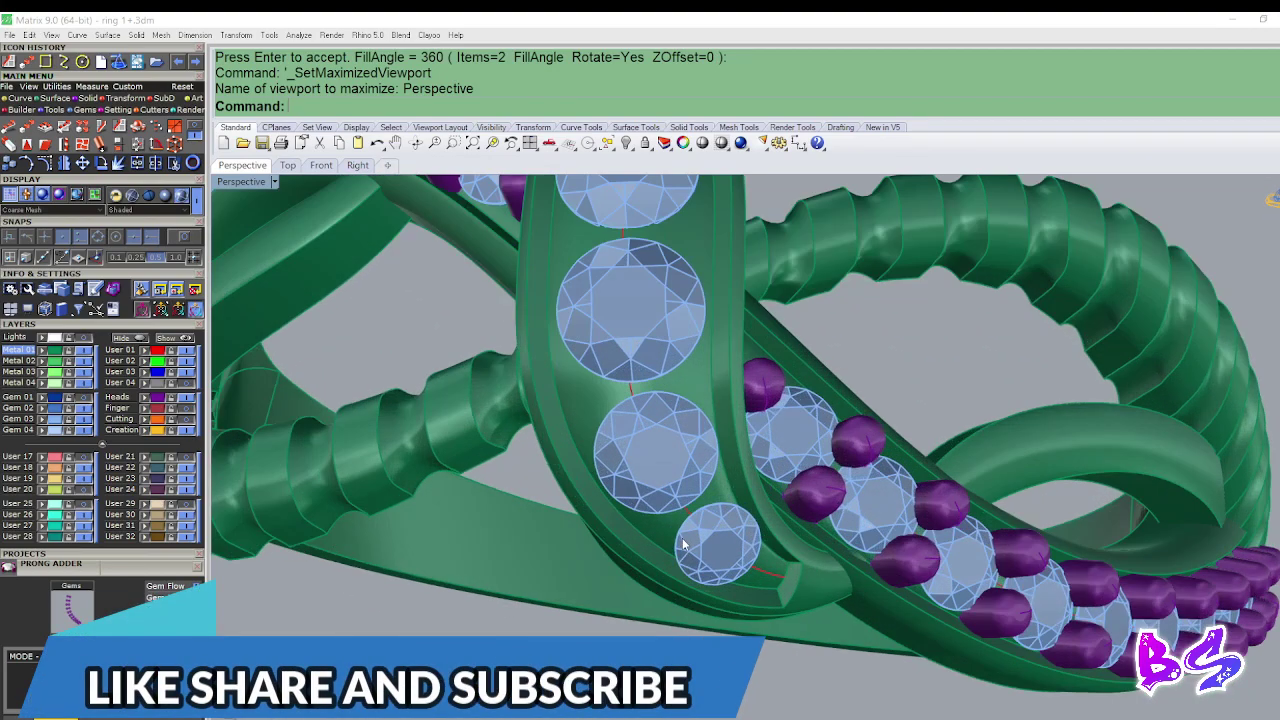
left_click(669, 531)
right_click_drag(668, 531, 642, 505)
scroll(642, 505, "down", 3)
key("F6")
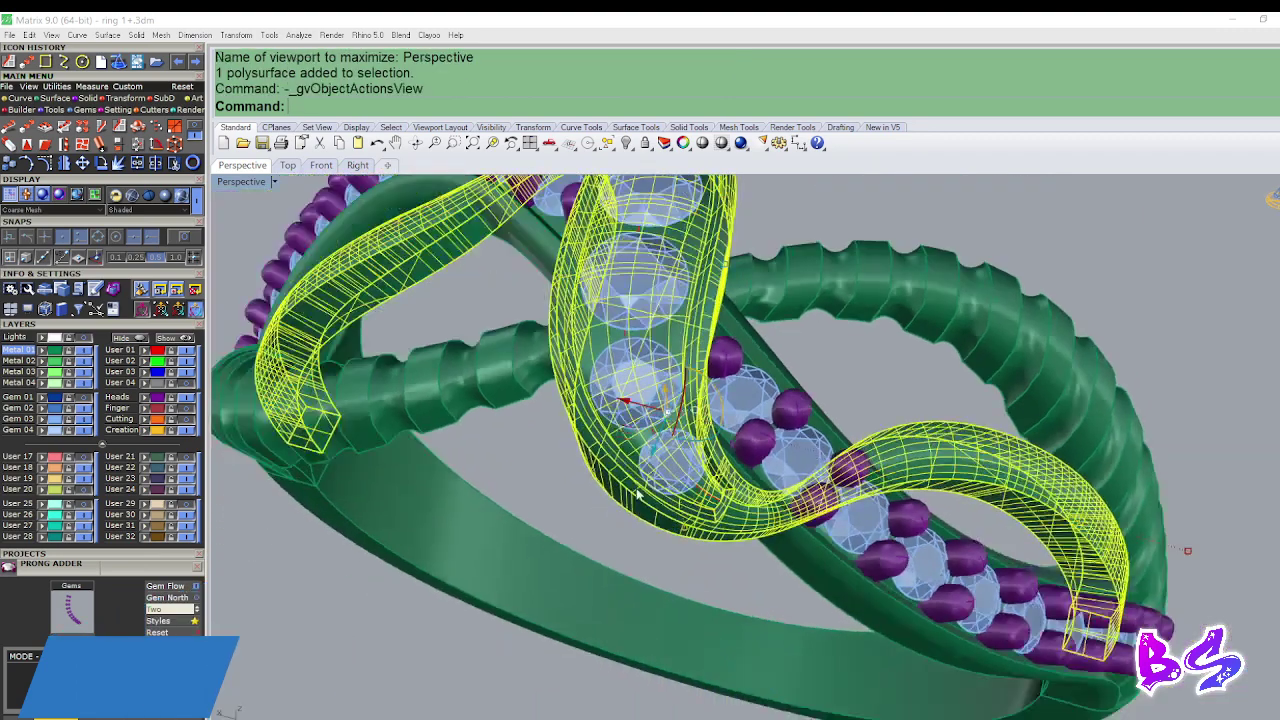
left_click(682, 519)
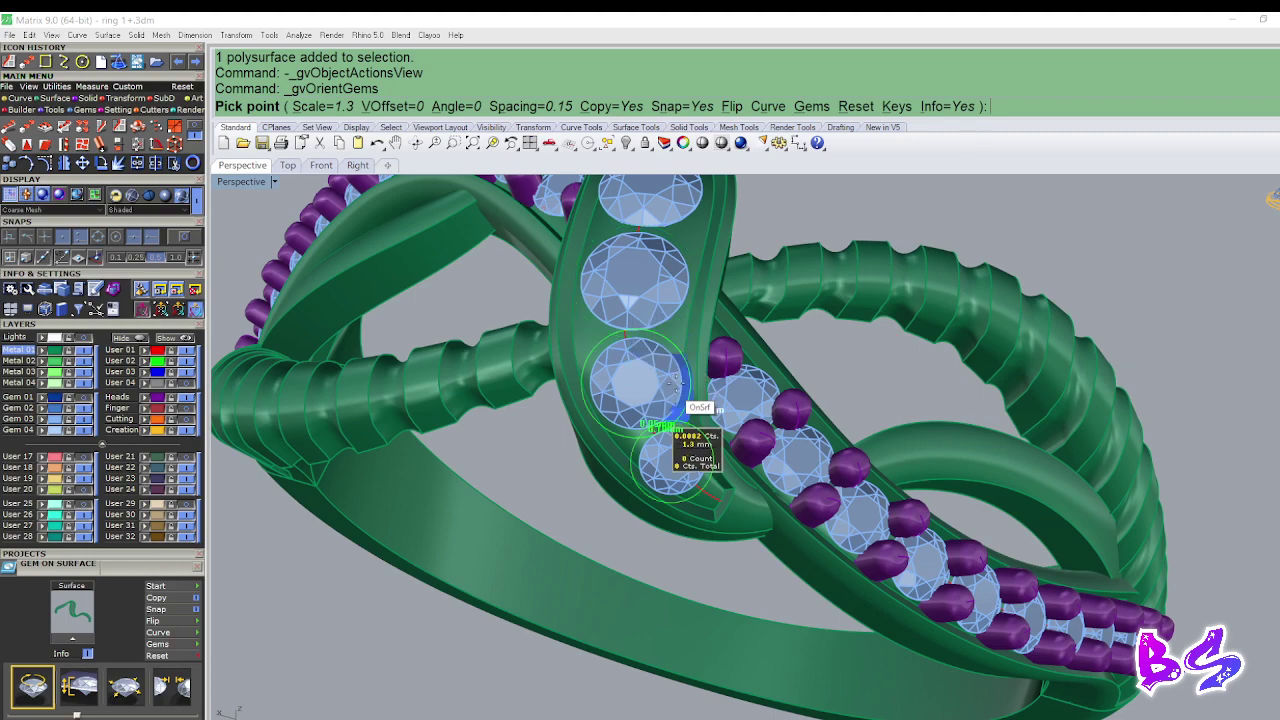
key("Escape")
Start Prong on Surface on the crossover strand, with a prong diameter of 0.65 and a drop of 0.2.
left_click(578, 348)
key("F6")
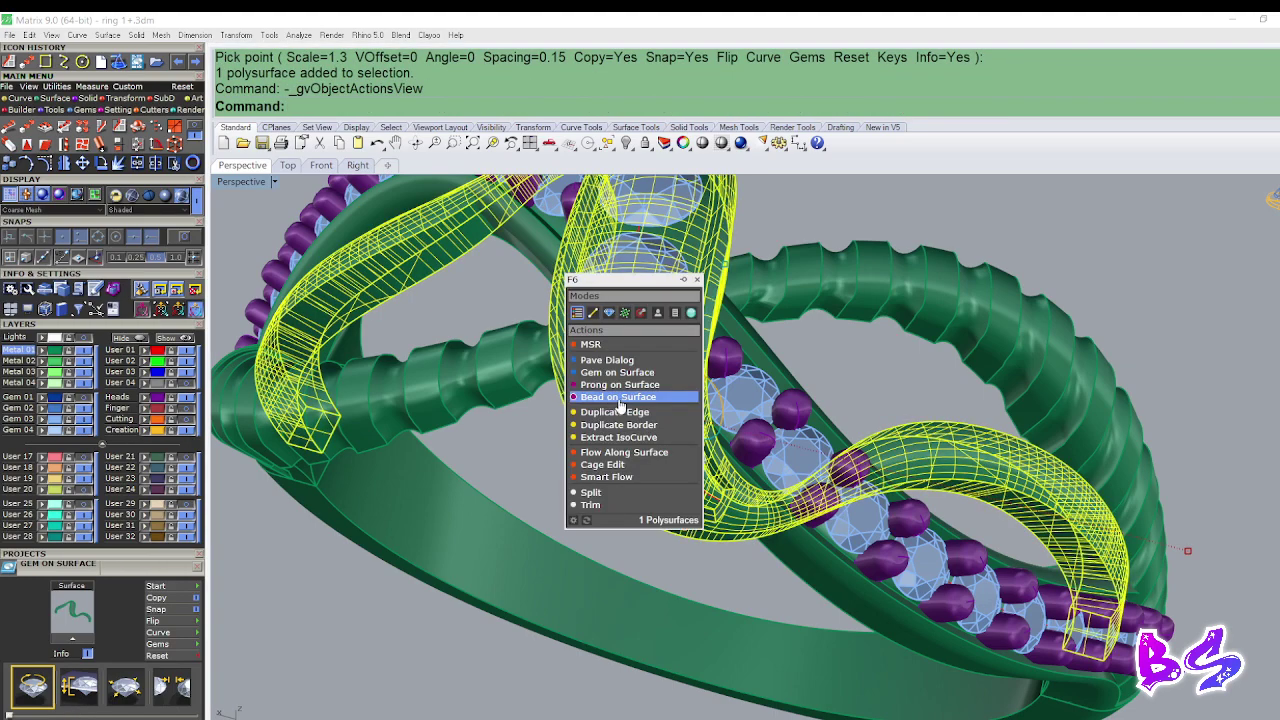
left_click(616, 385)
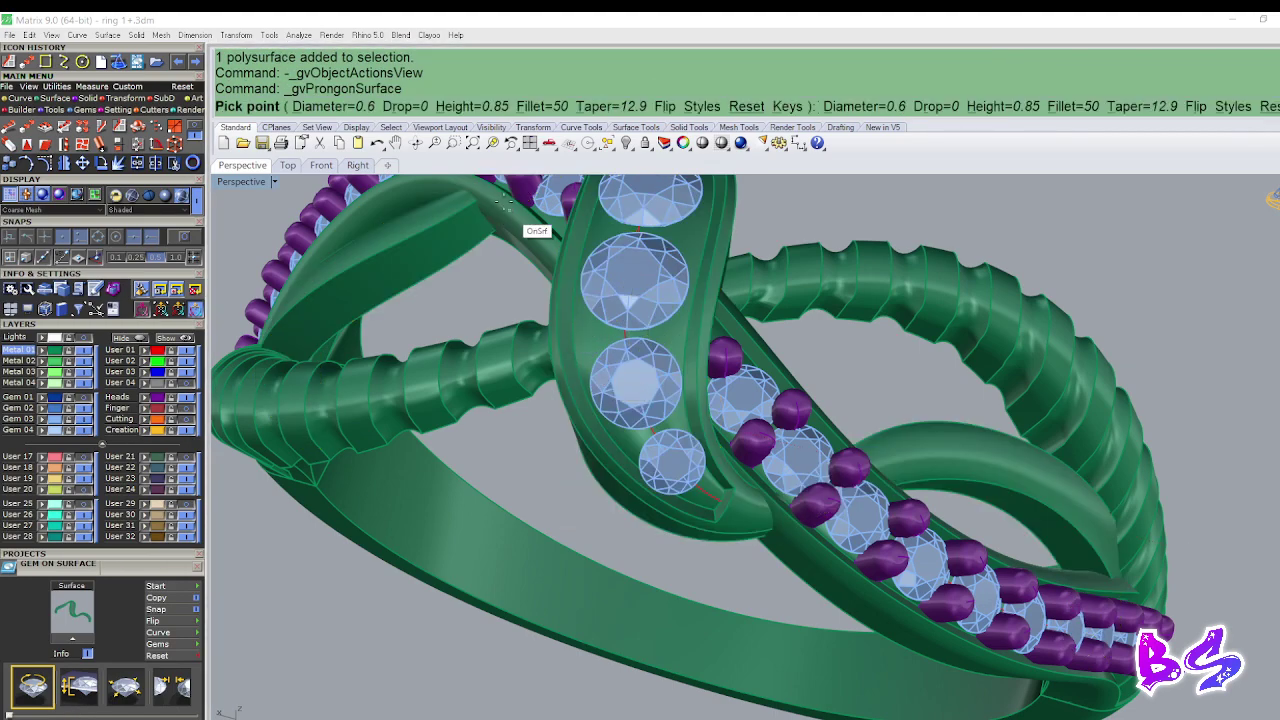
left_click(366, 108)
type(".65")
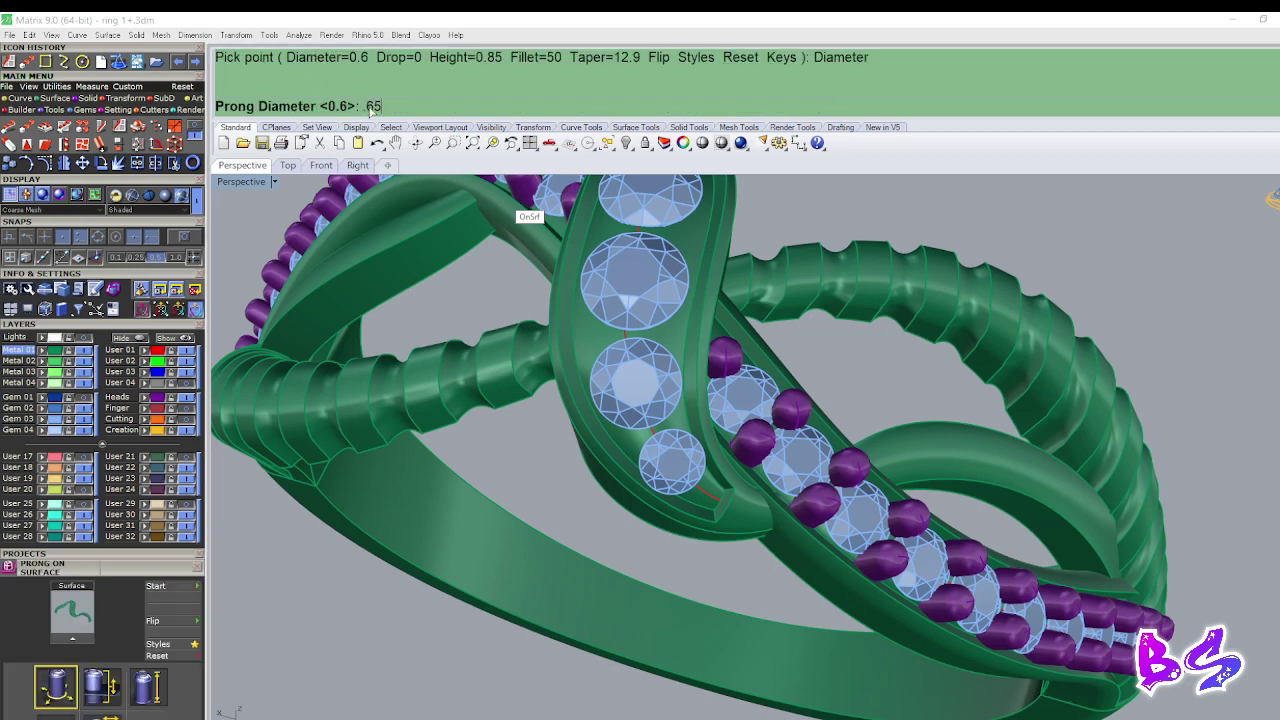
key("Return")
left_click(424, 112)
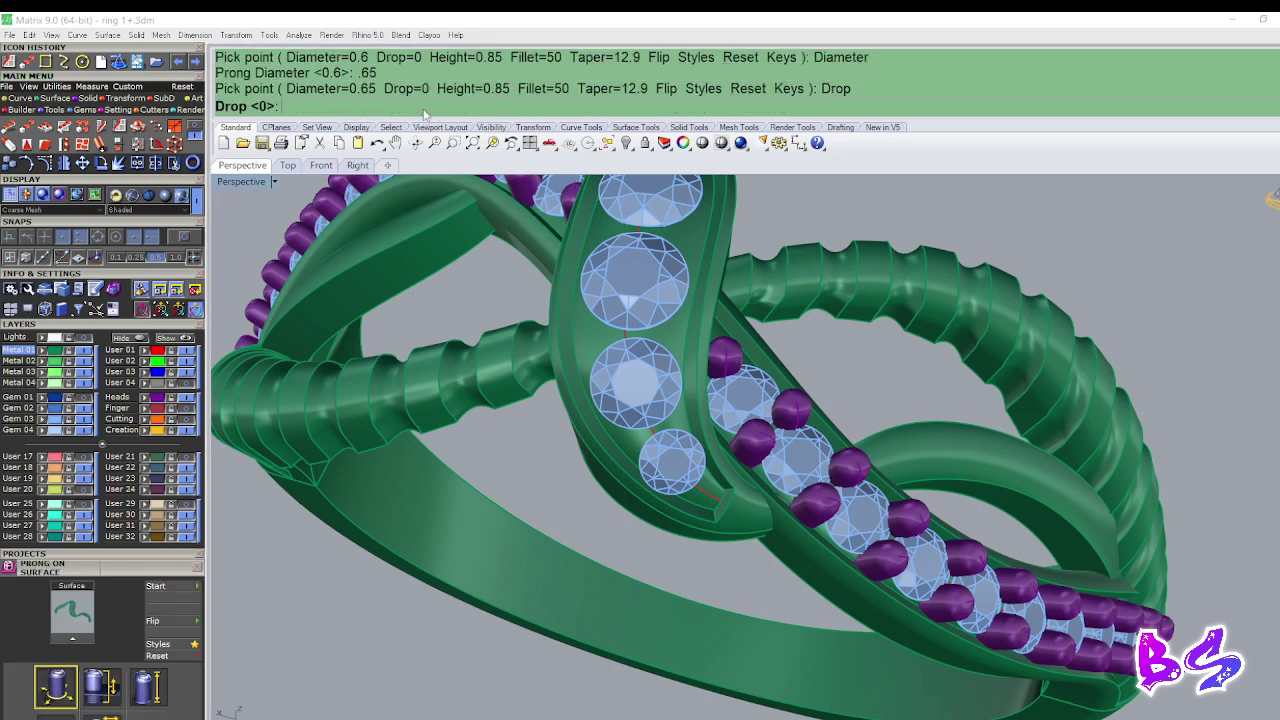
type(".2")
key("Return")
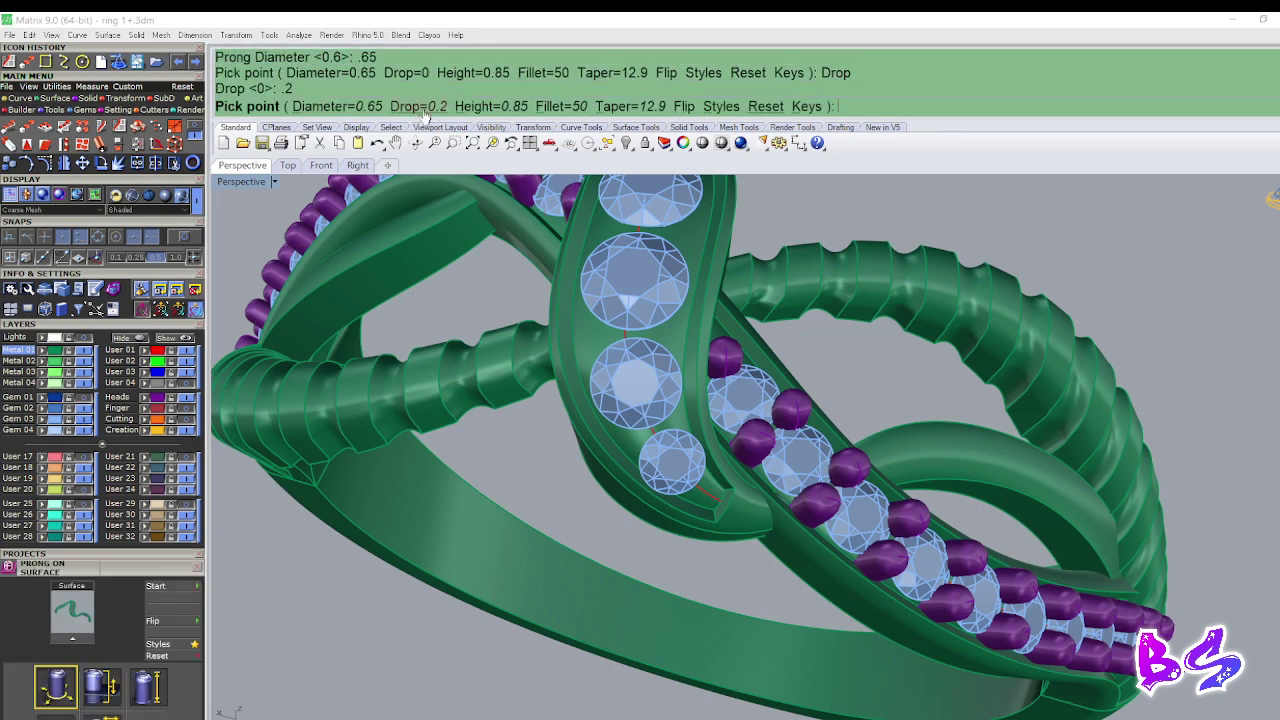
Set the prong height to 0.65, the fillet to 70 and the taper to 0.
left_click(490, 110)
type(".65")
key("Return")
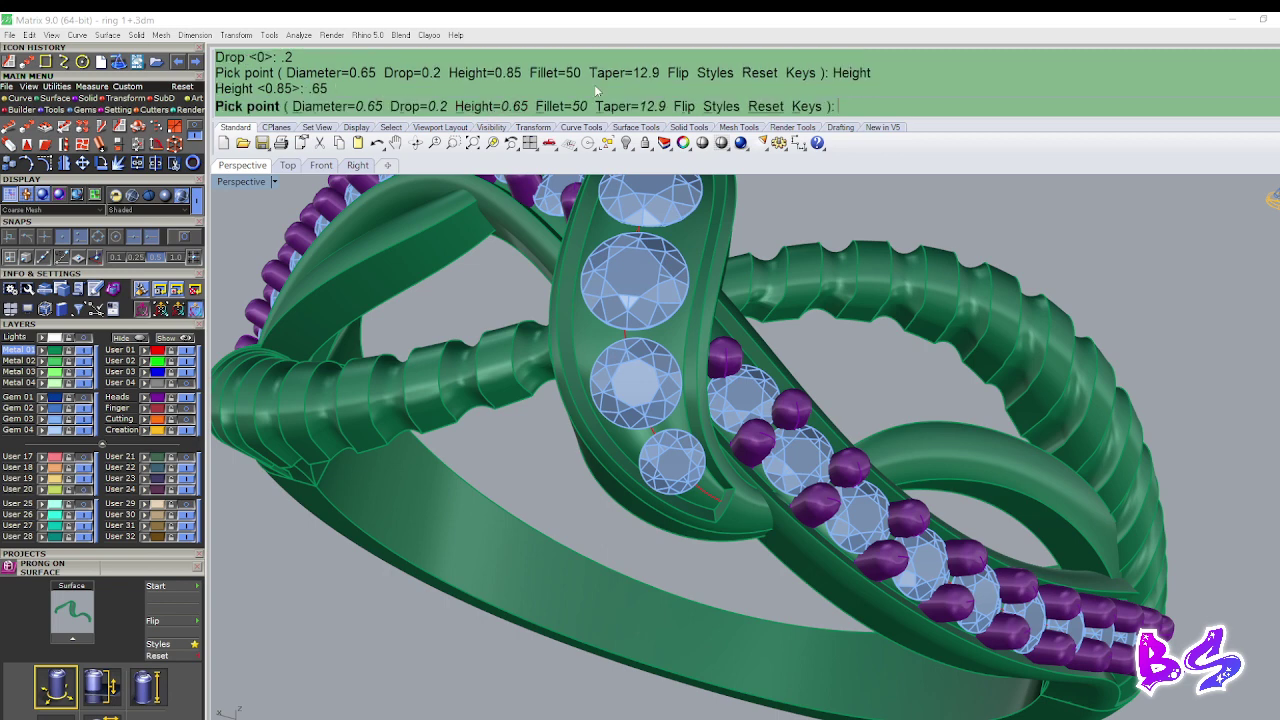
left_click(560, 106)
type("70")
key("Return")
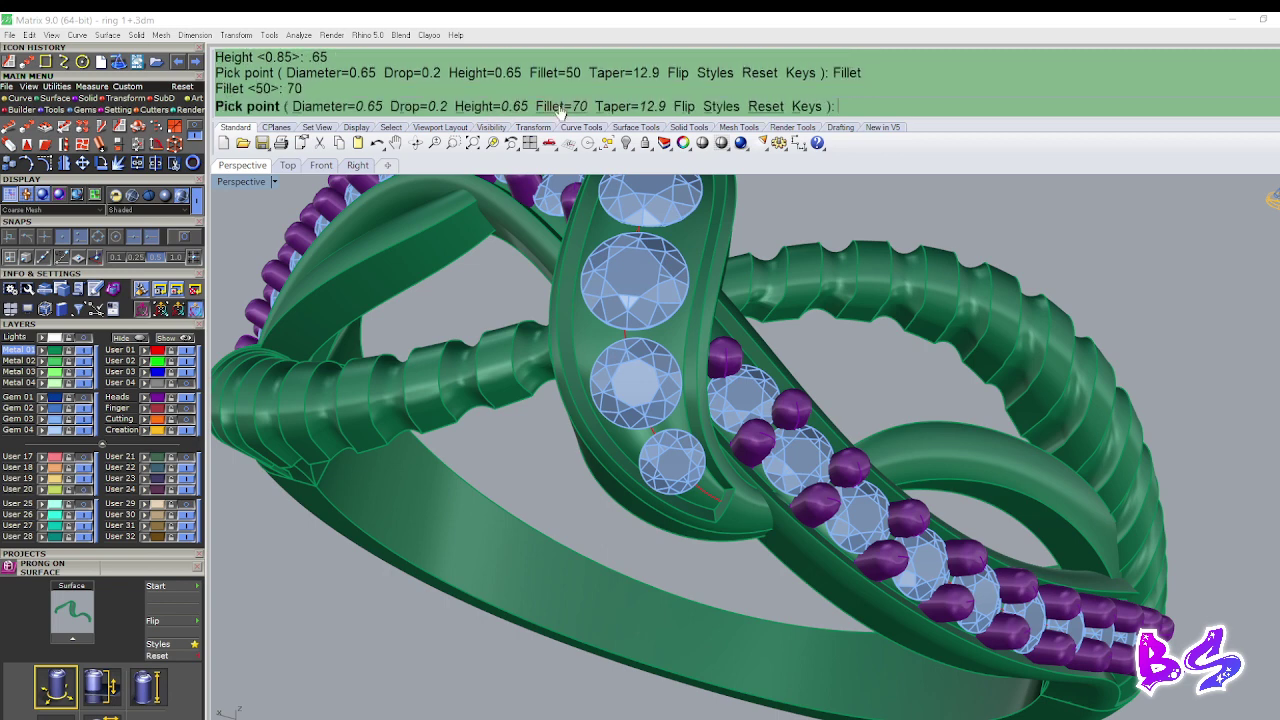
left_click(627, 104)
type("0")
key("Return")
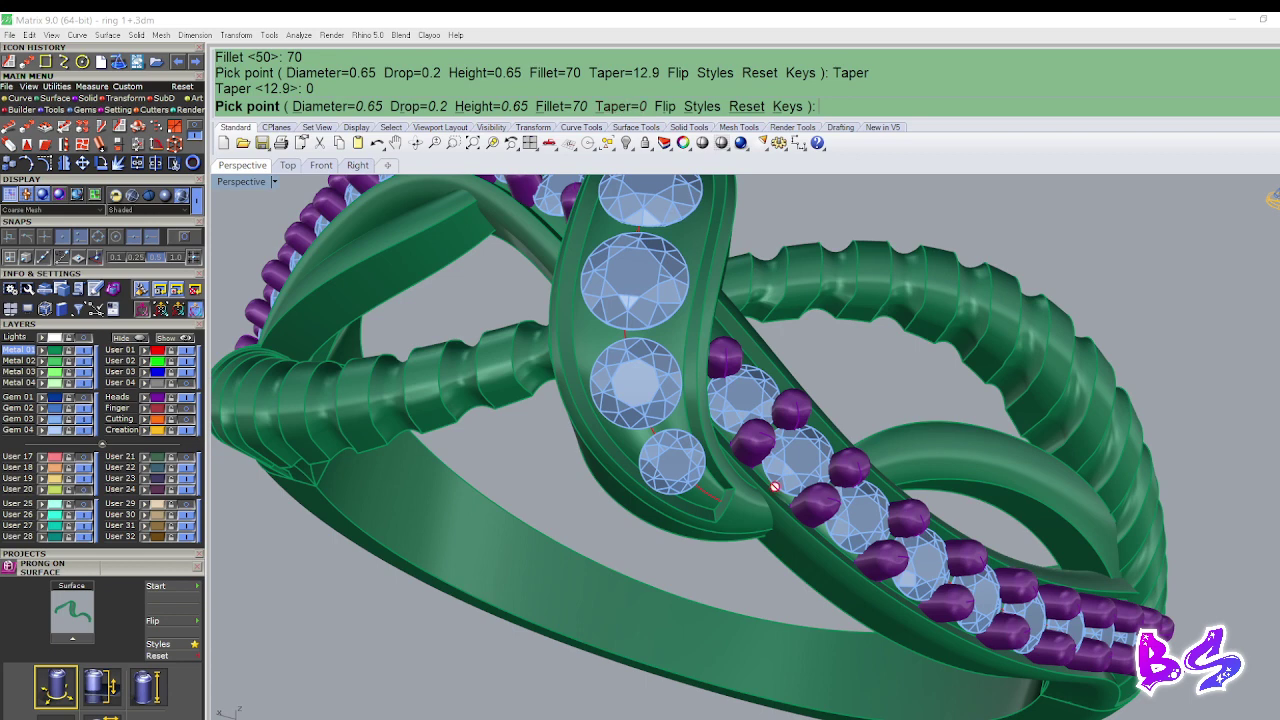
Place three prongs around the crossover's end gem: one at its outer end and one on each side towards the second gem.
scroll(775, 487, "up", 3)
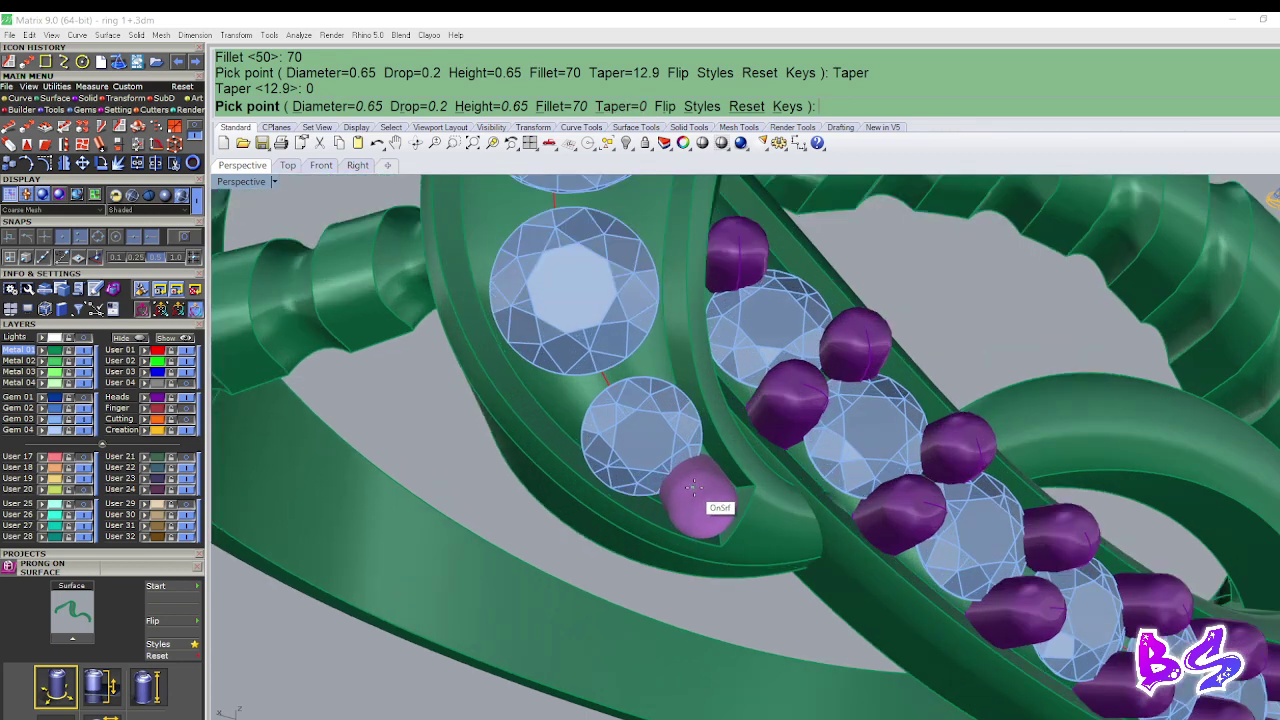
left_click(693, 487)
scroll(623, 363, "up", 2)
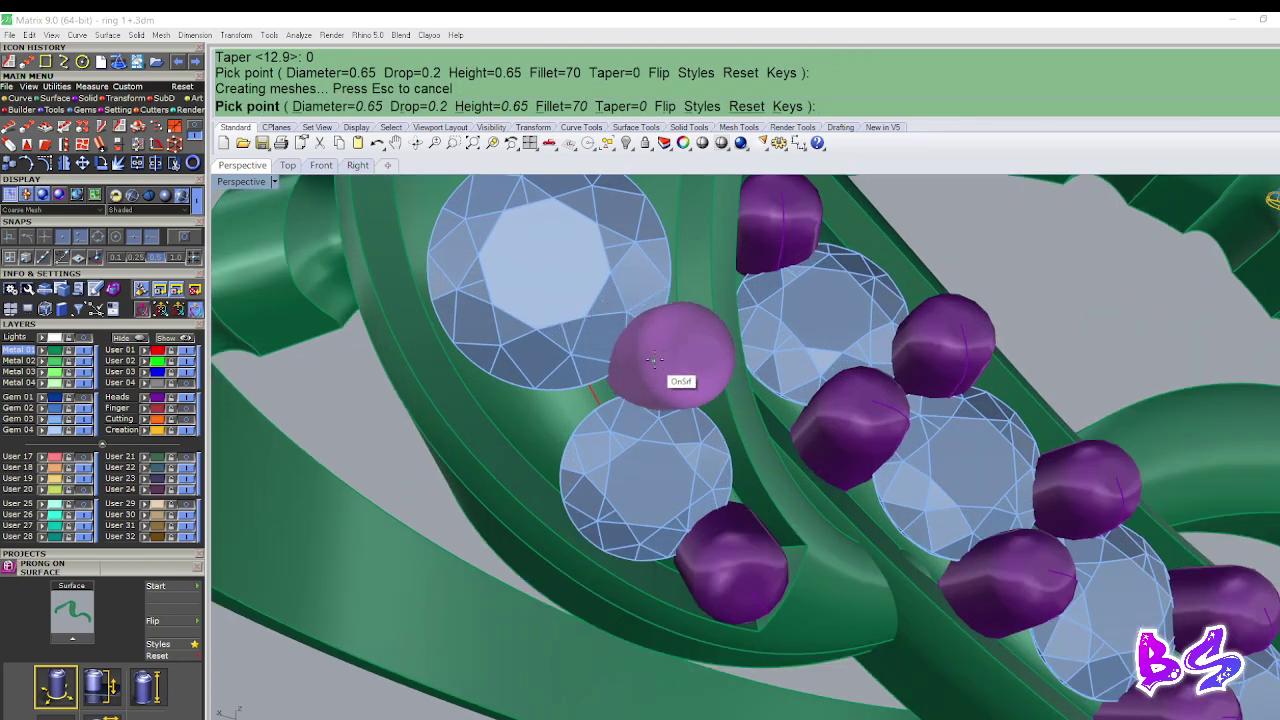
left_click(652, 359)
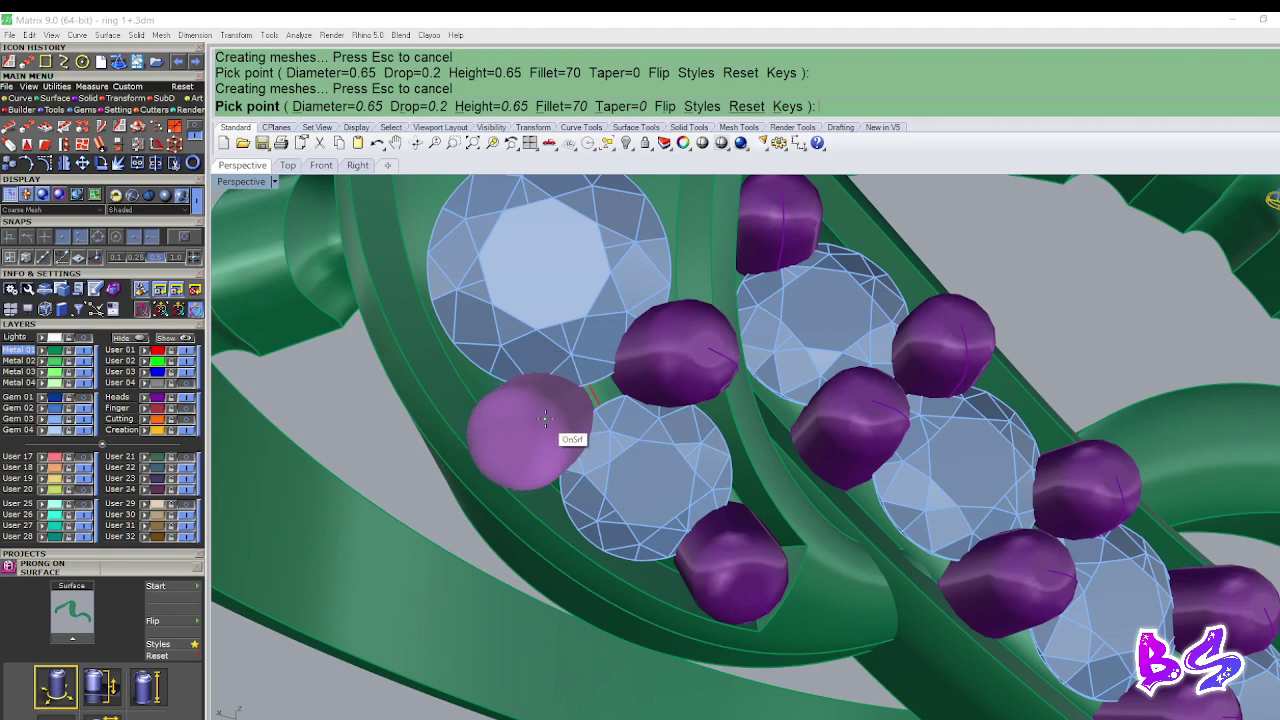
scroll(606, 337, "down", 5)
scroll(623, 366, "up", 5)
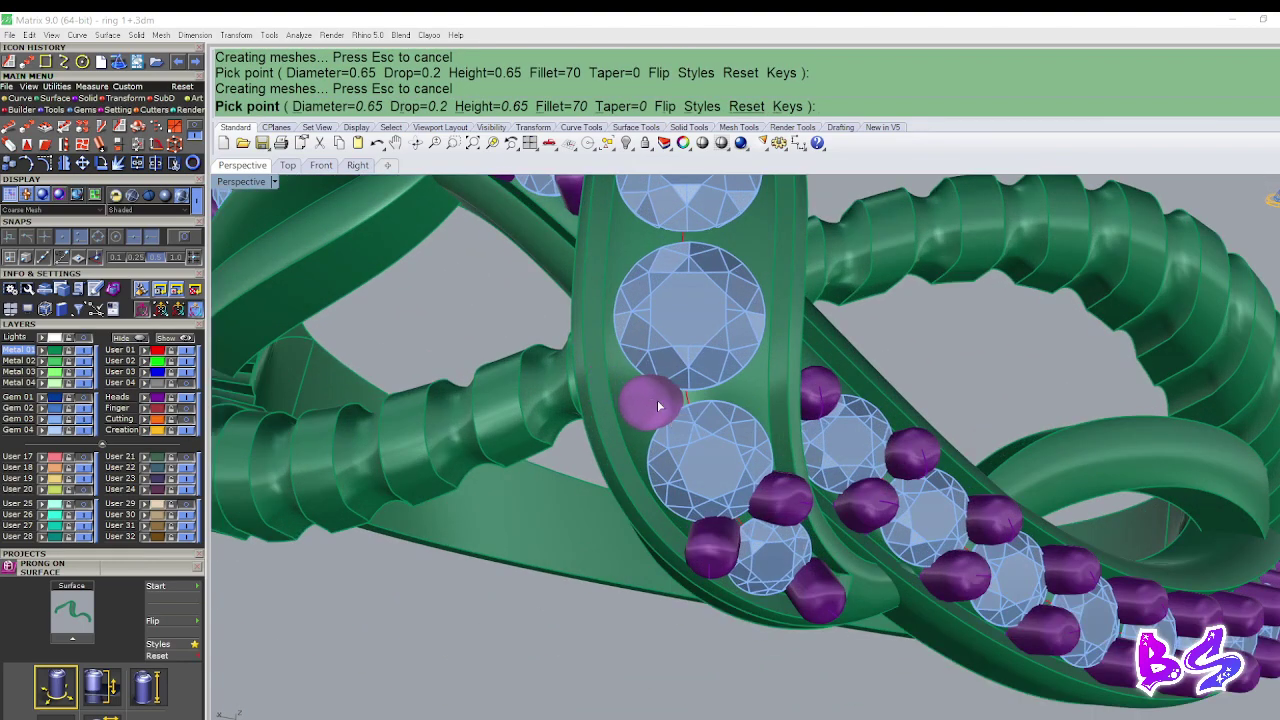
Increase the prong diameter to 0.75 and place a prong on each side between the crossover's second and third gems.
type("E")
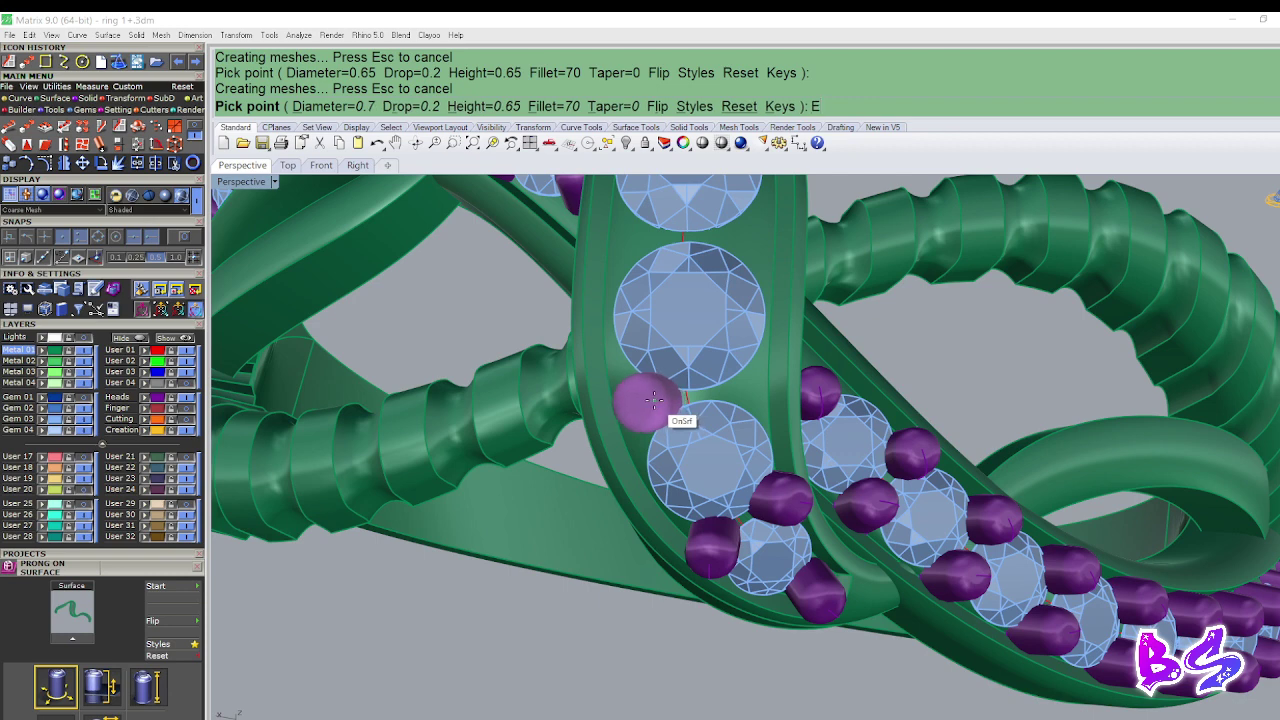
scroll(654, 399, "up", 2)
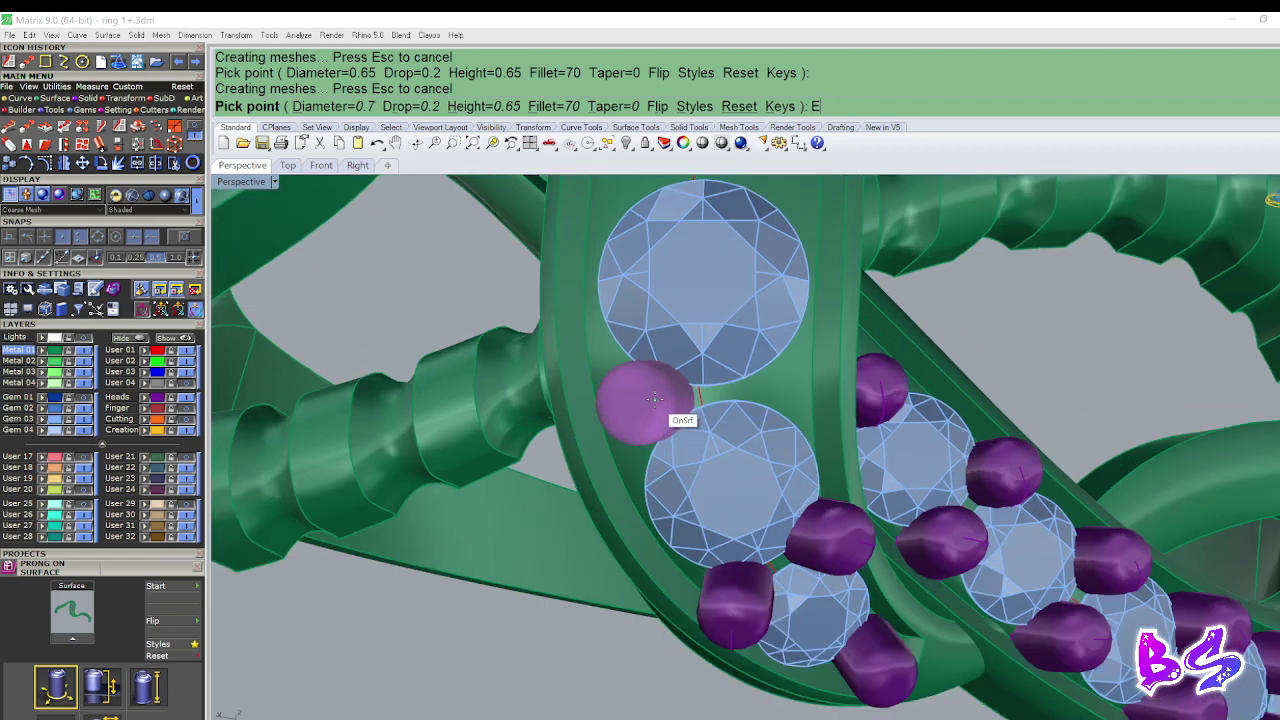
key("Return")
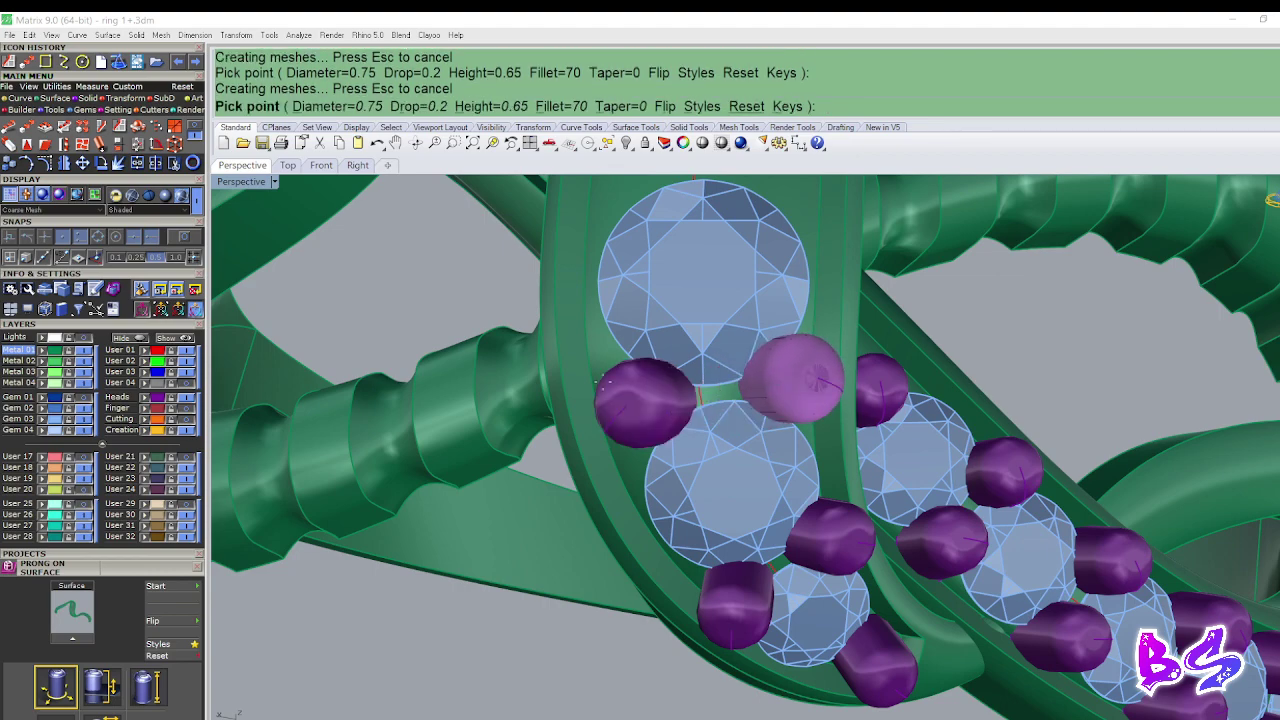
Place a 0.75 prong on each side between the crossover's two centre gems and finish placing prongs.
scroll(700, 372, "down", 5)
scroll(660, 382, "up", 5)
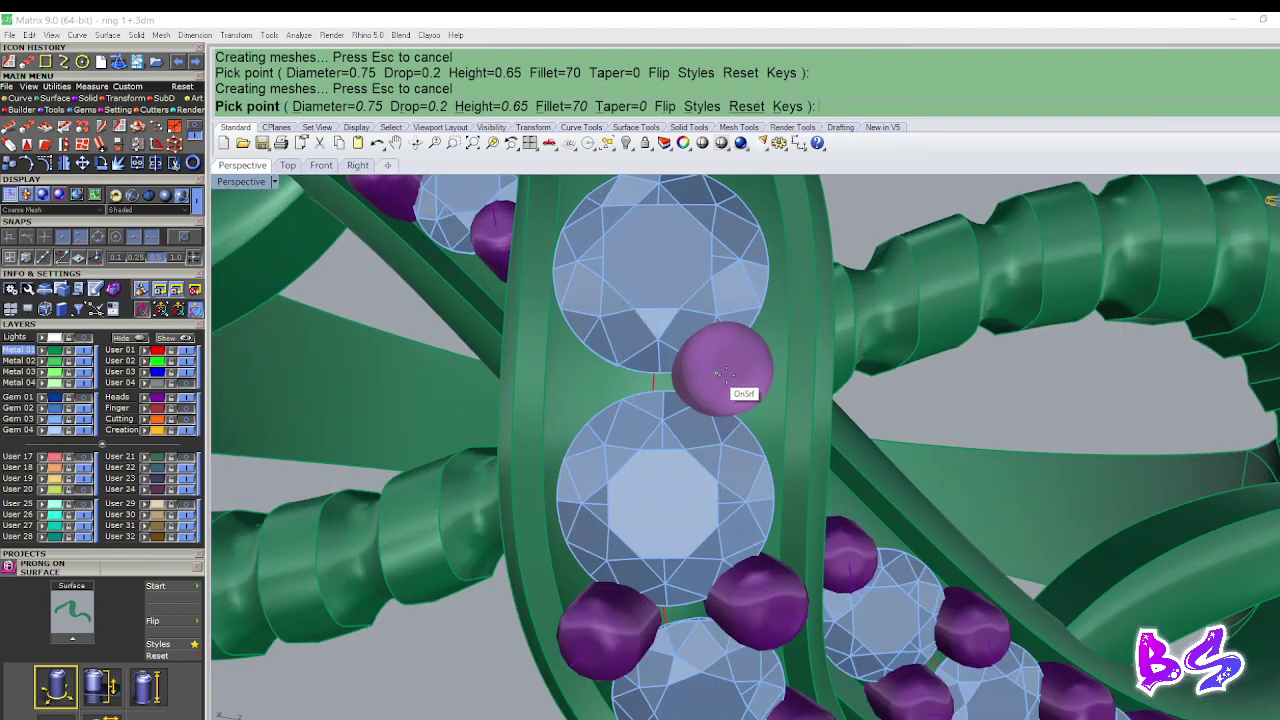
left_click(728, 378)
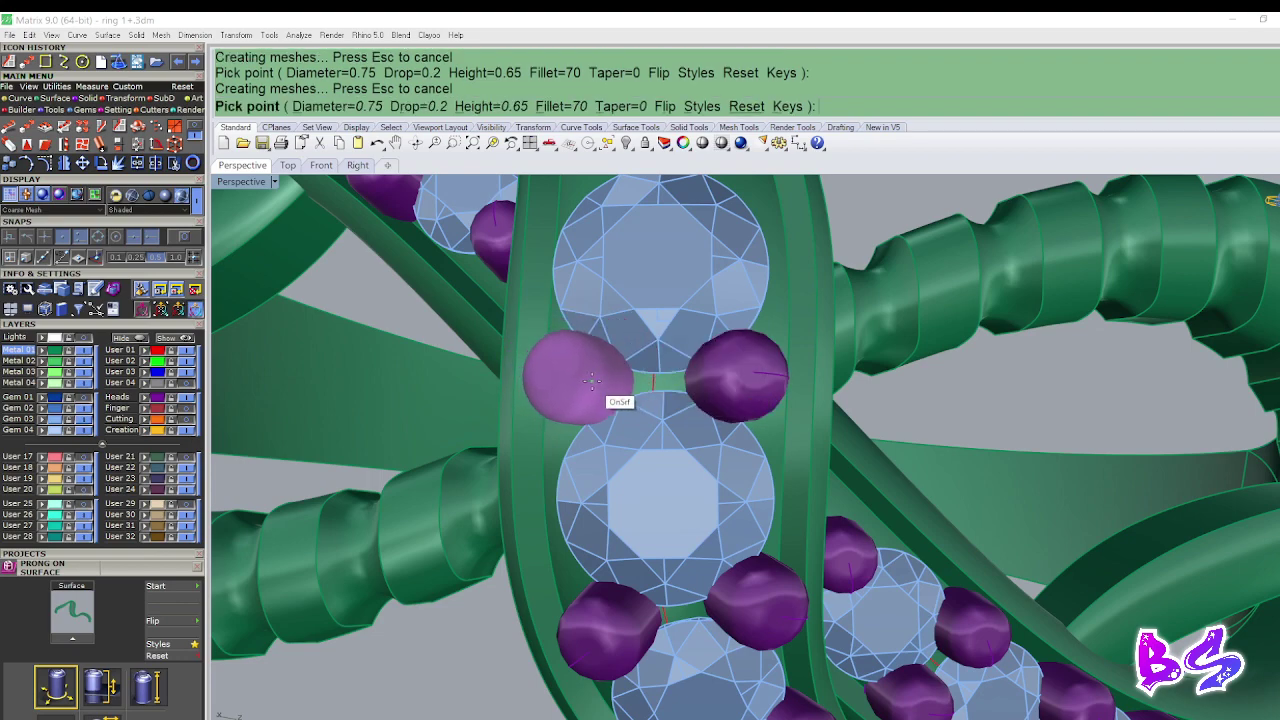
left_click(592, 381)
scroll(655, 375, "down", 3)
right_click(657, 375)
In the Top view, group the five prongs set around the crossover's end and second gems, leaving out the centre pair.
key("ctrl+F1")
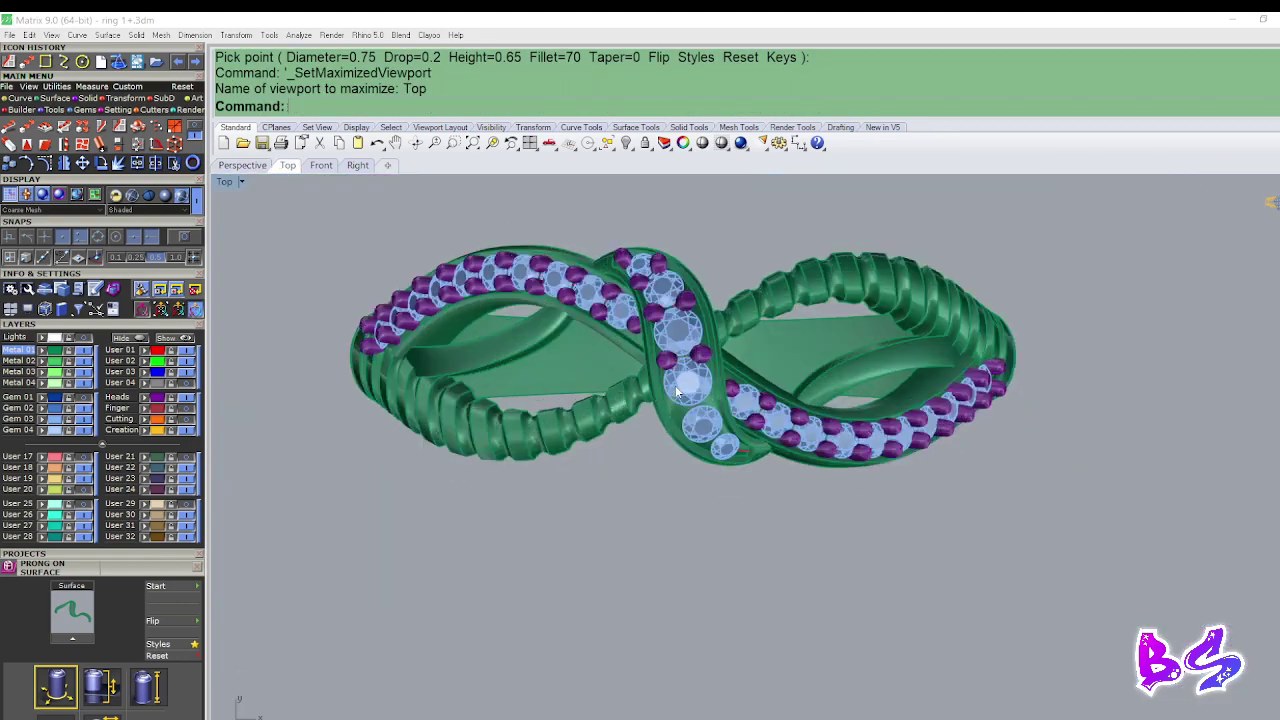
scroll(675, 385, "up", 2)
left_click(640, 318)
left_click(685, 302, "shift")
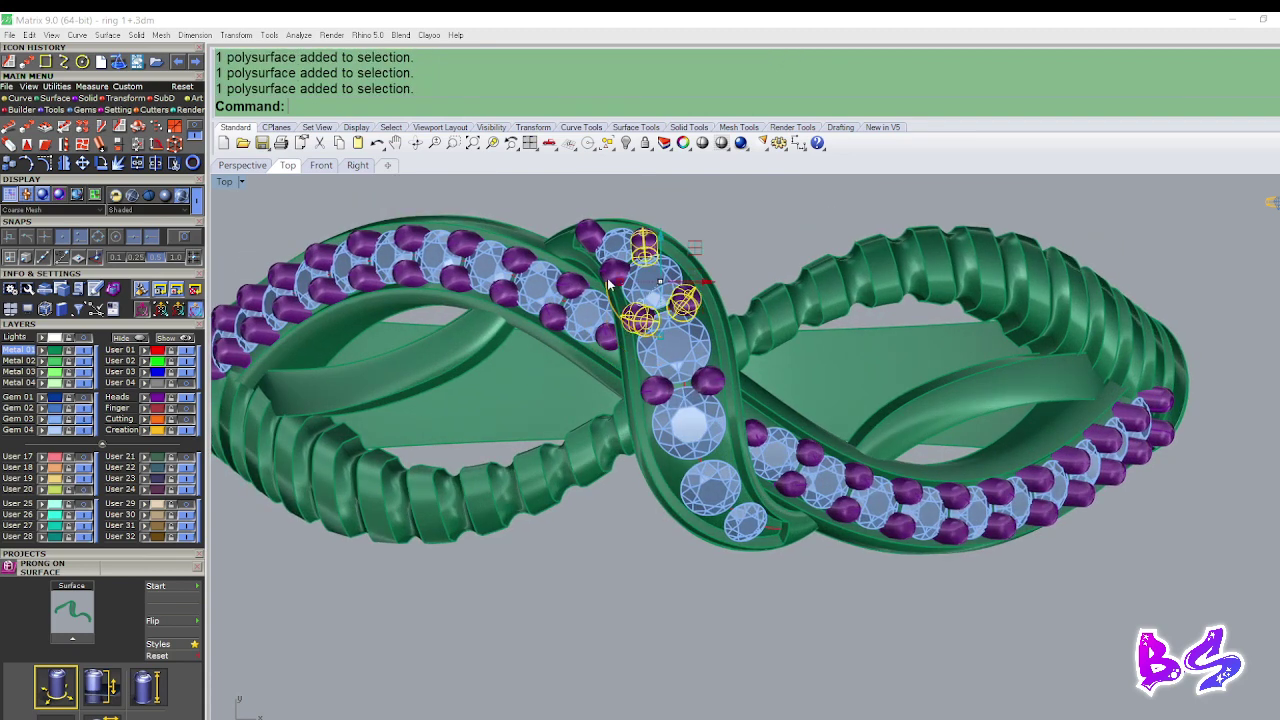
left_click(584, 235, "shift")
right_click_drag(636, 273, 634, 309)
Polar-array the five-prong group around the origin with 2 items over 360 degrees.
type("A")
key("Return")
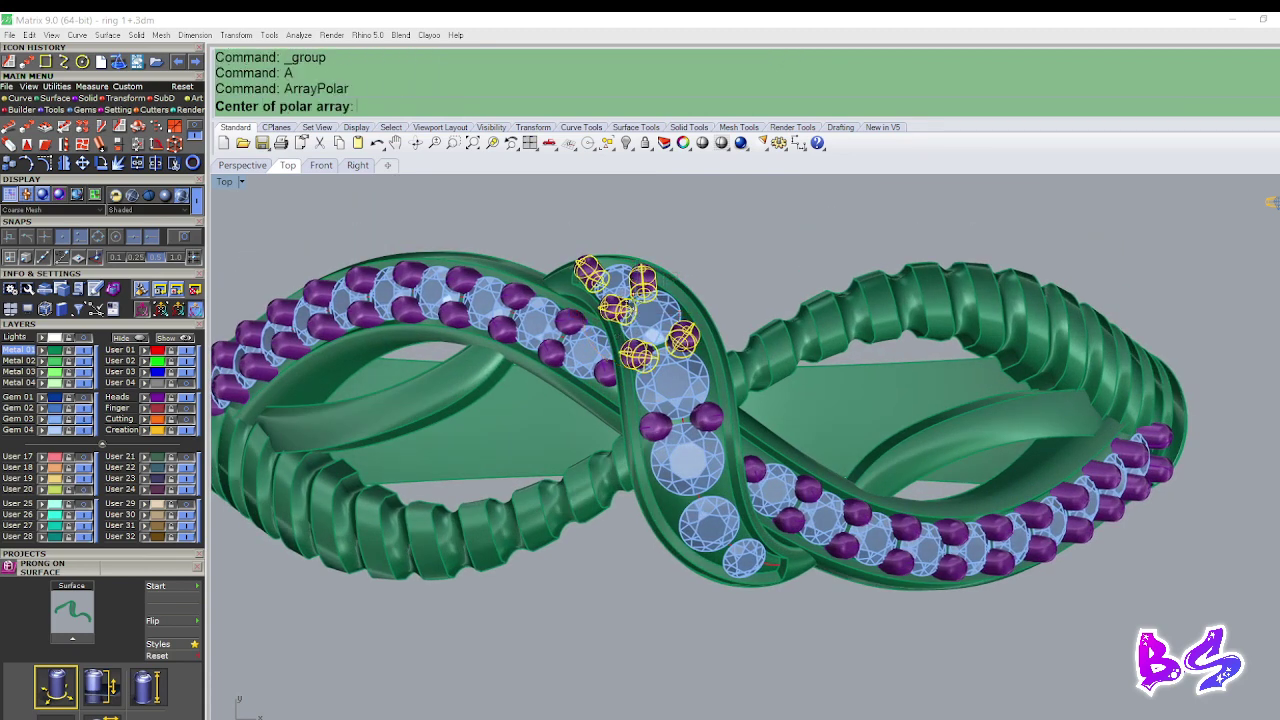
key("Return")
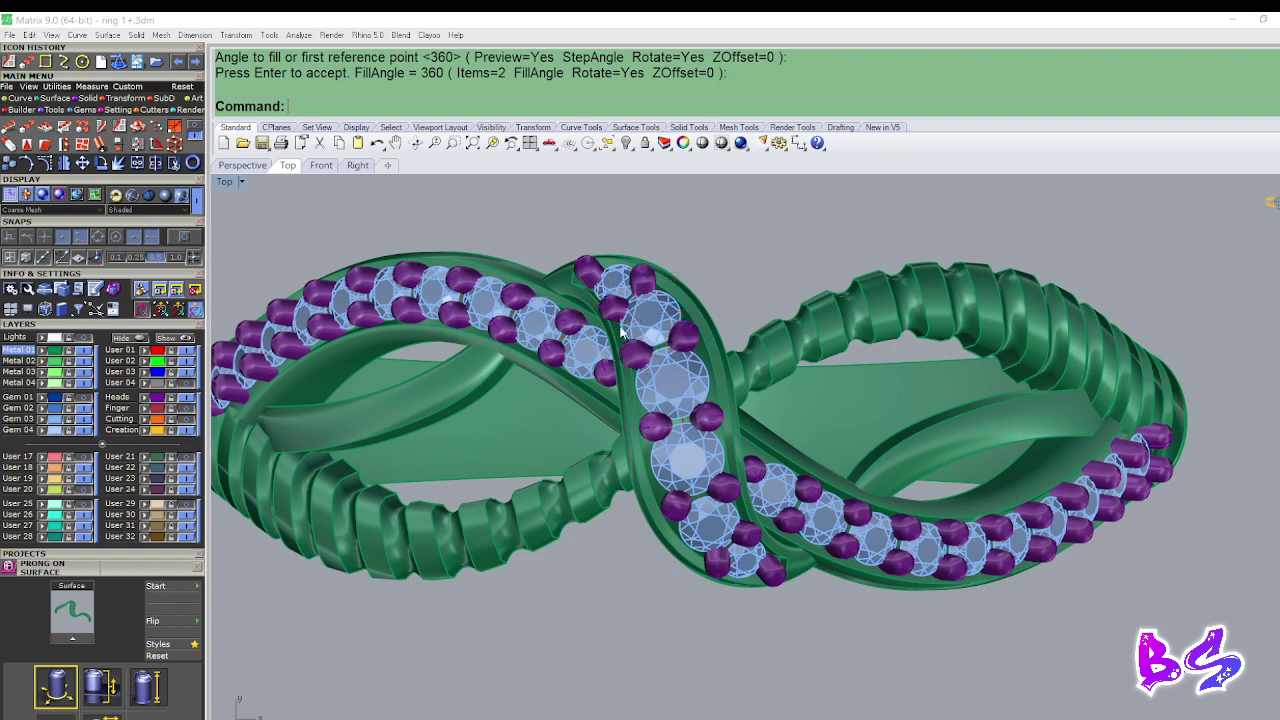
scroll(622, 333, "down", 3)
In the Perspective view, adjust the tilt of one prong between the crossover's two centre gems with the gumball.
key("ctrl+F4")
scroll(708, 352, "down", 5)
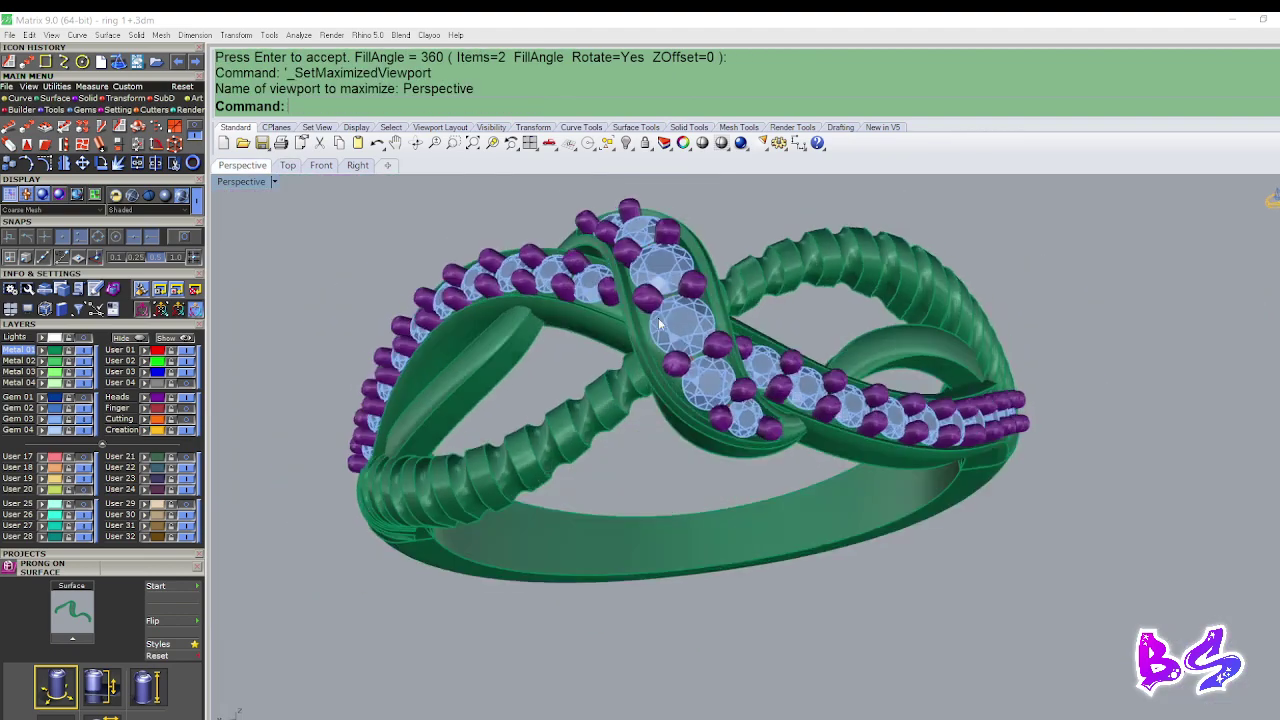
scroll(650, 292, "down", 4)
right_click_drag(650, 296, 655, 269)
scroll(655, 310, "up", 10)
left_click(646, 282)
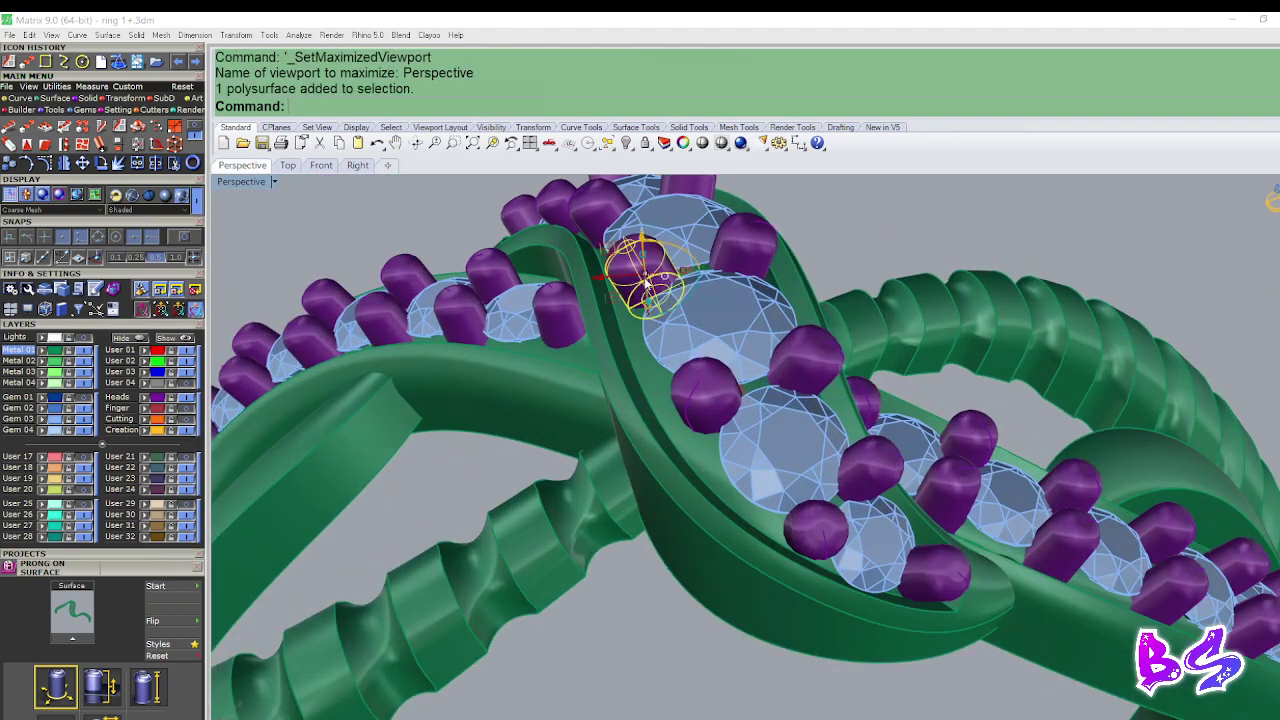
scroll(646, 284, "down", 4)
scroll(645, 265, "up", 5)
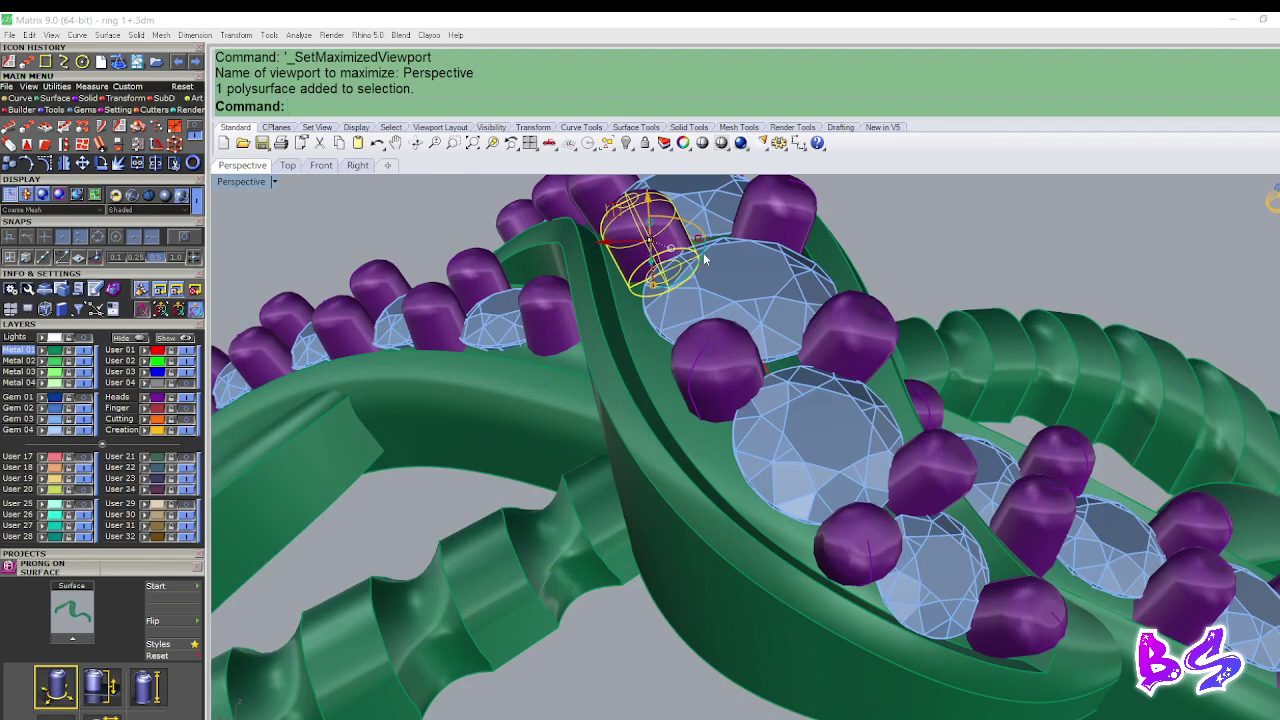
left_click_drag(703, 254, 704, 266)
key("Escape")
scroll(656, 246, "up", 3)
right_click_drag(684, 238, 680, 262)
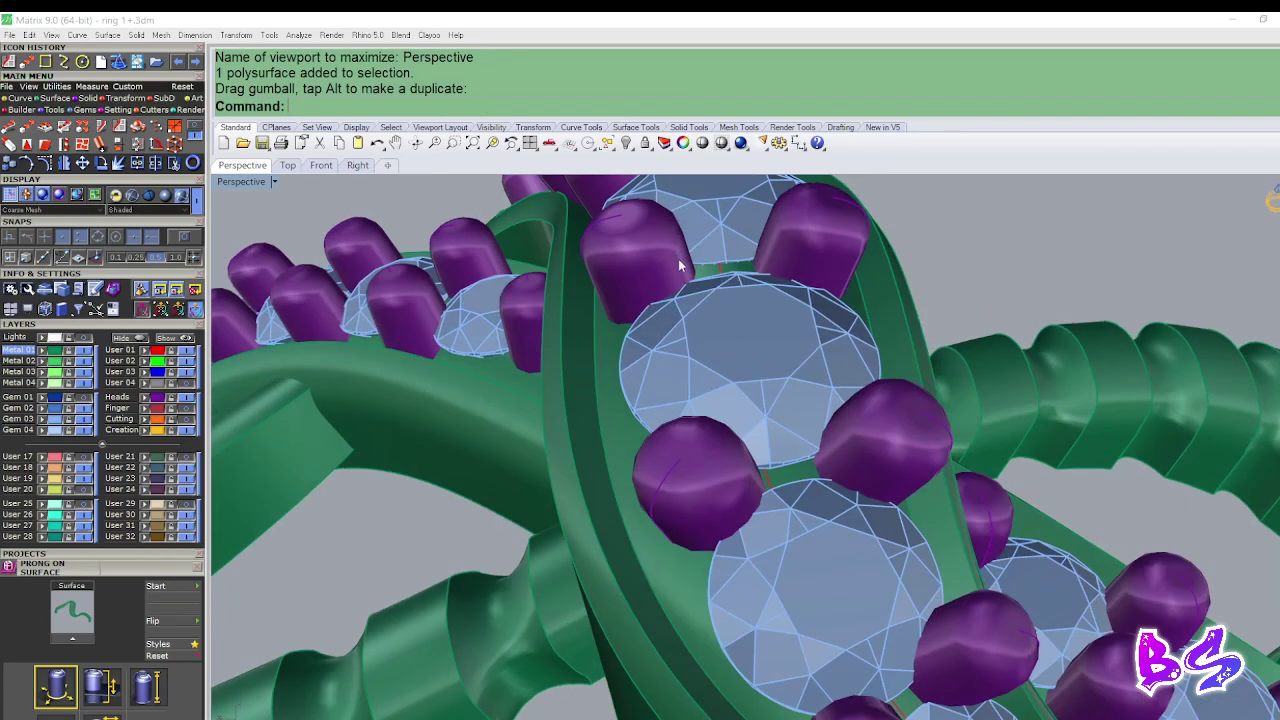
scroll(700, 285, "down", 5)
scroll(712, 335, "up", 1)
Replace the opposite centre prong by deleting it and polar-arraying the tilted one around the origin, 2 items over 360 degrees.
key("ctrl+F1")
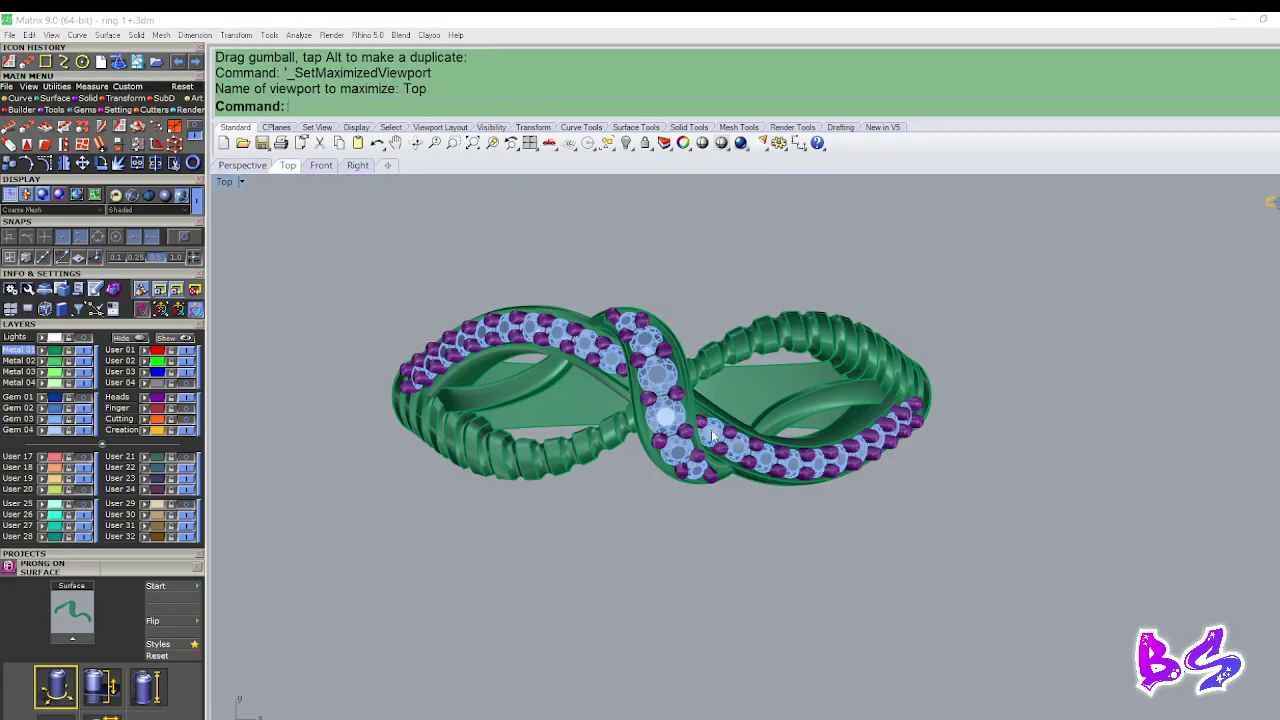
scroll(712, 435, "up", 4)
left_click(671, 393)
key("Delete")
scroll(612, 399, "up", 4)
left_click(605, 410)
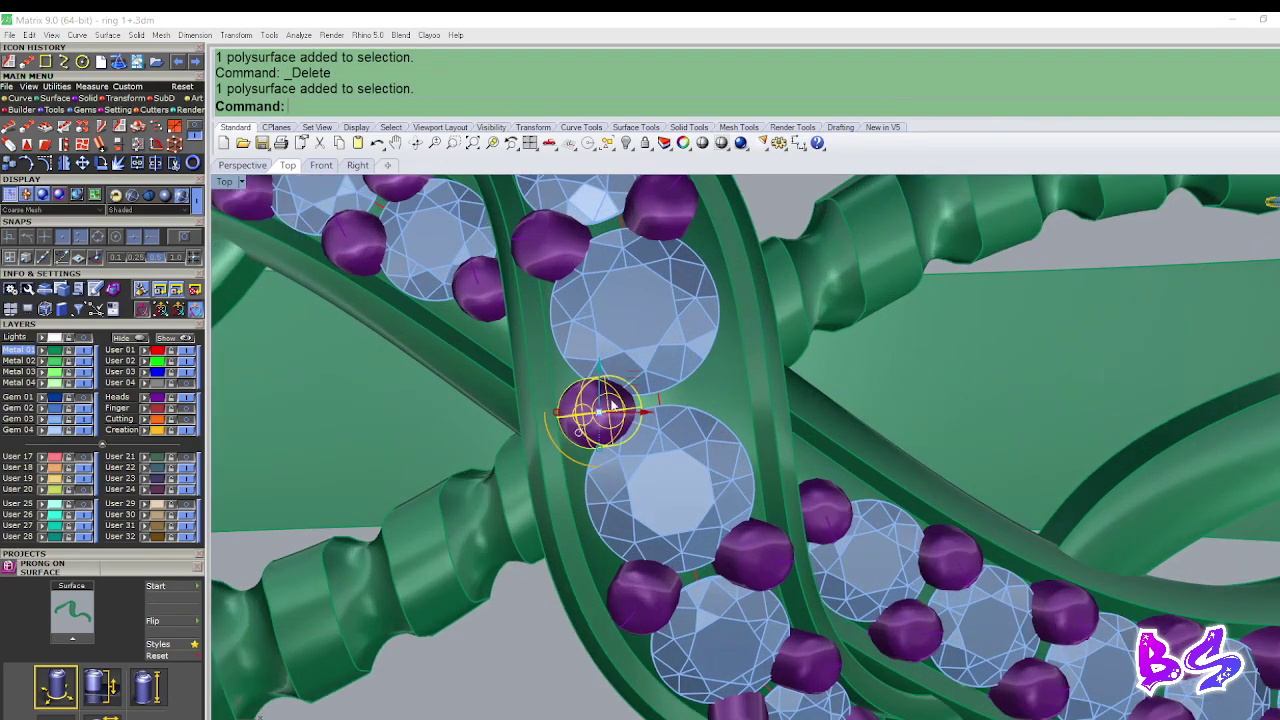
key("Return")
key("Return")
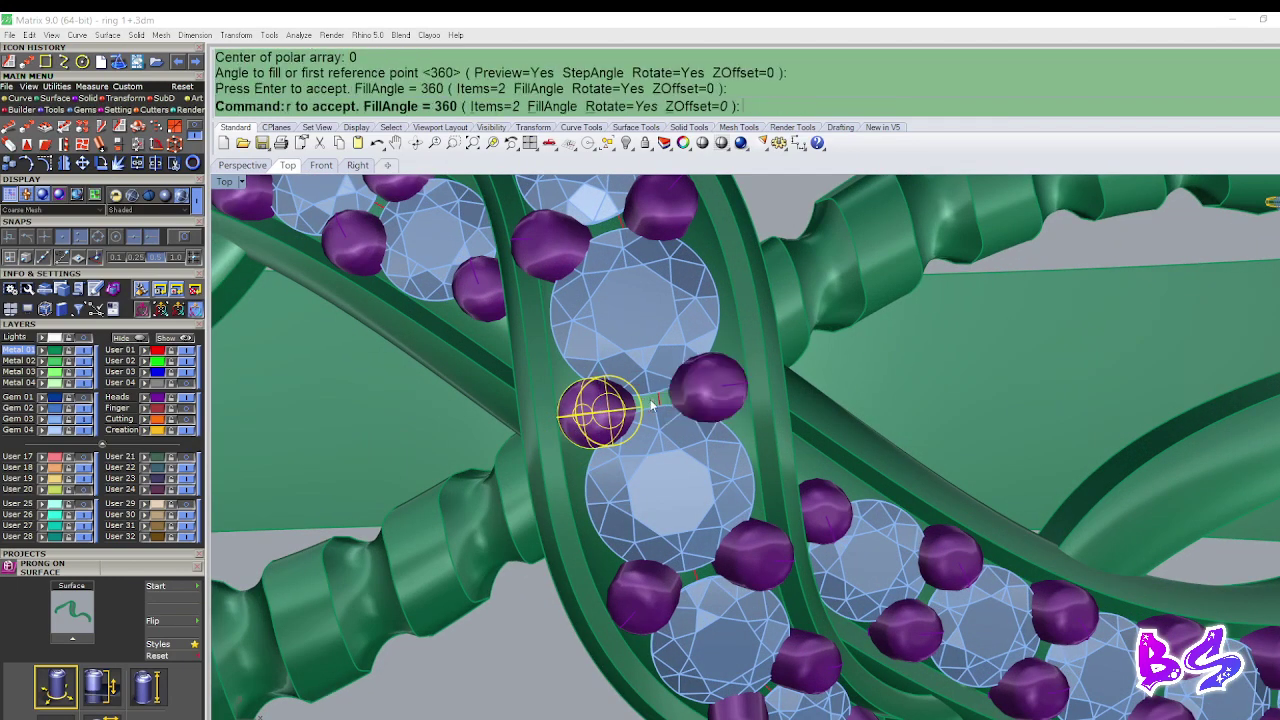
key("Escape")
Ungroup the arrayed prongs at the crossover's end and adjust the tilt of one prong beside its second gem with the gumball.
scroll(690, 387, "down", 6)
mouse_move(651, 322)
right_mouse_down()
mouse_move(647, 338)
mouse_move(671, 323)
mouse_move(631, 319)
mouse_move(747, 429)
mouse_move(743, 456)
mouse_move(673, 341)
mouse_move(668, 250)
right_mouse_up()
key("ctrl+F4")
scroll(698, 329, "up", 3)
scroll(565, 310, "up", 5)
left_click(558, 309)
scroll(625, 317, "down", 6)
key("Escape")
scroll(747, 429, "up", 2)
left_click(677, 333)
type("U")
key("Return")
left_click(672, 343)
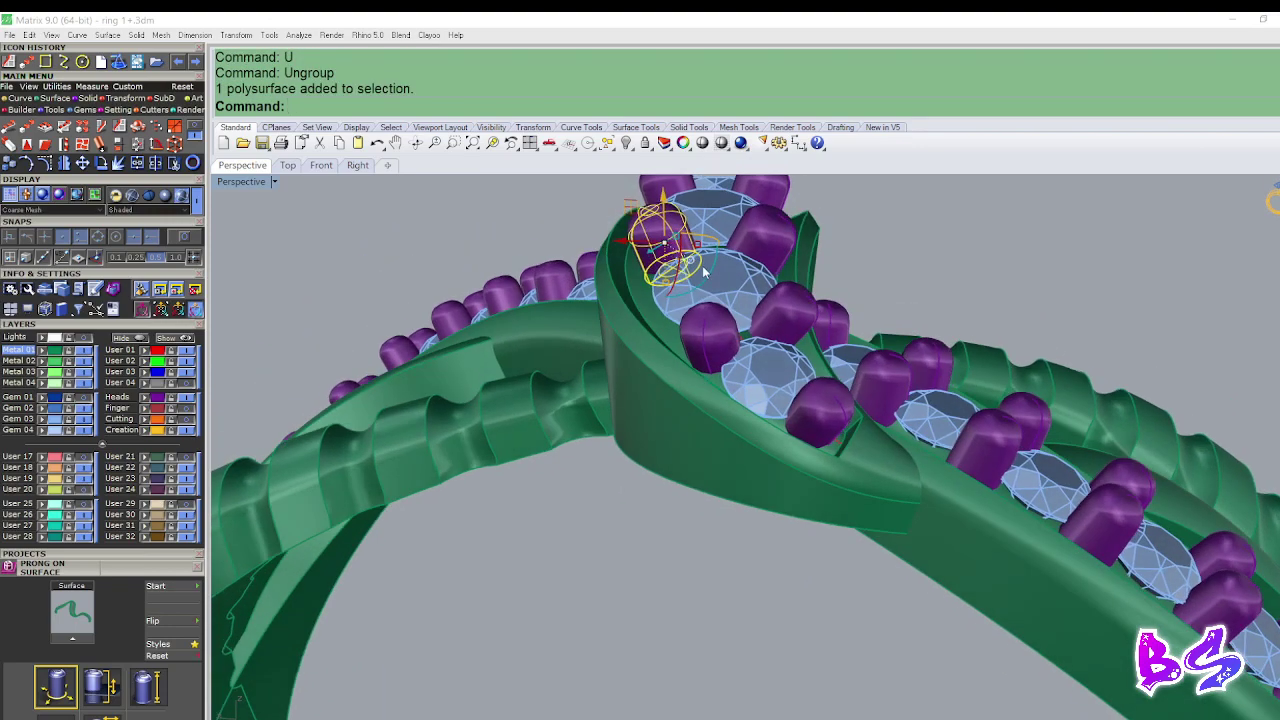
left_click_drag(712, 262, 711, 274)
key("Escape")
Adjust the tilt of the facing prong across the same gem junction with the gumball.
right_click_drag(755, 240, 759, 262)
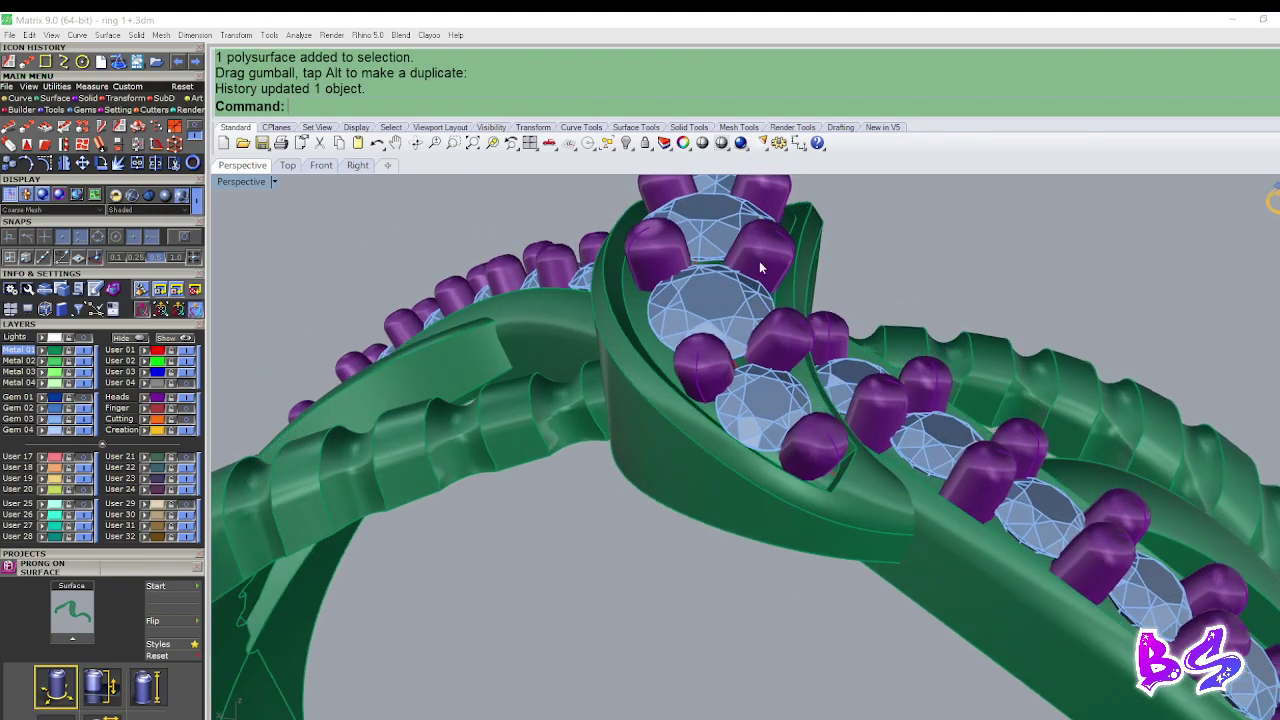
left_click(759, 261)
scroll(765, 270, "up", 2)
left_click_drag(787, 298, 795, 304)
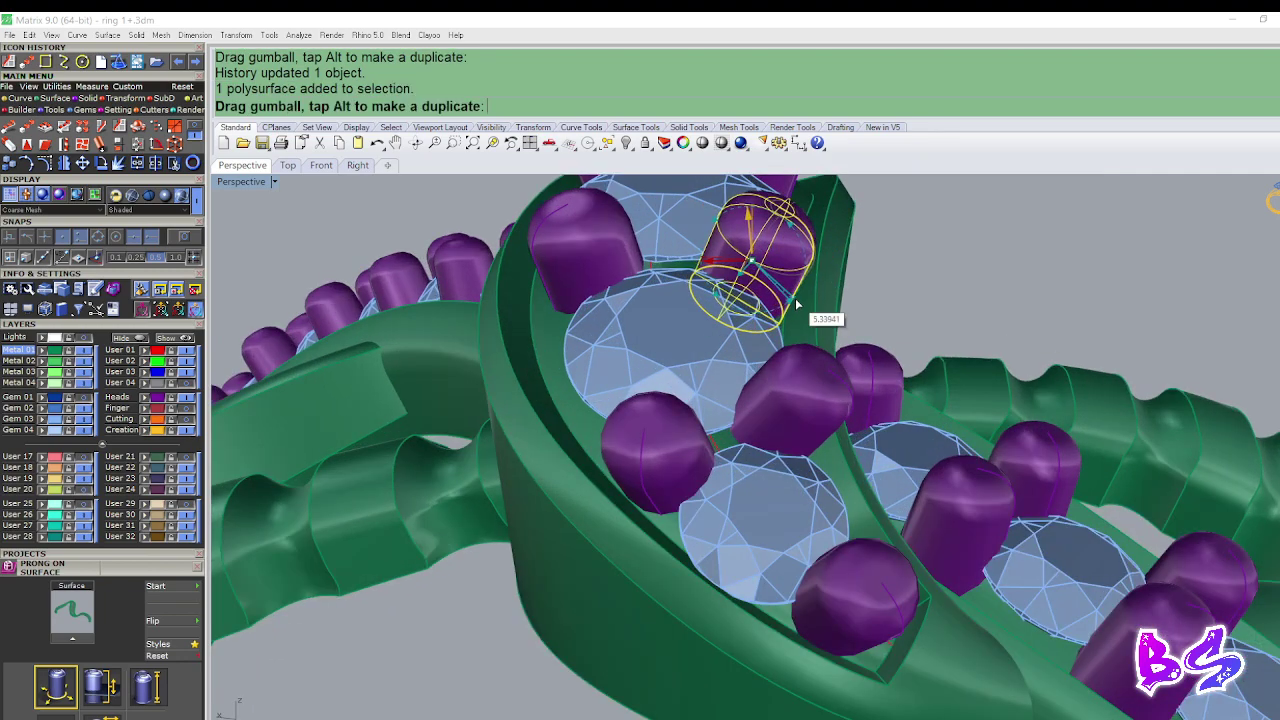
key("Escape")
Edit the inner prong between the crossover's second and end gems with the gem positioner, adjusting its Y rotation.
scroll(652, 295, "down", 6)
right_click_drag(666, 303, 622, 437)
scroll(684, 323, "up", 5)
left_click(620, 288)
type("sf")
key("Return")
left_click(629, 437)
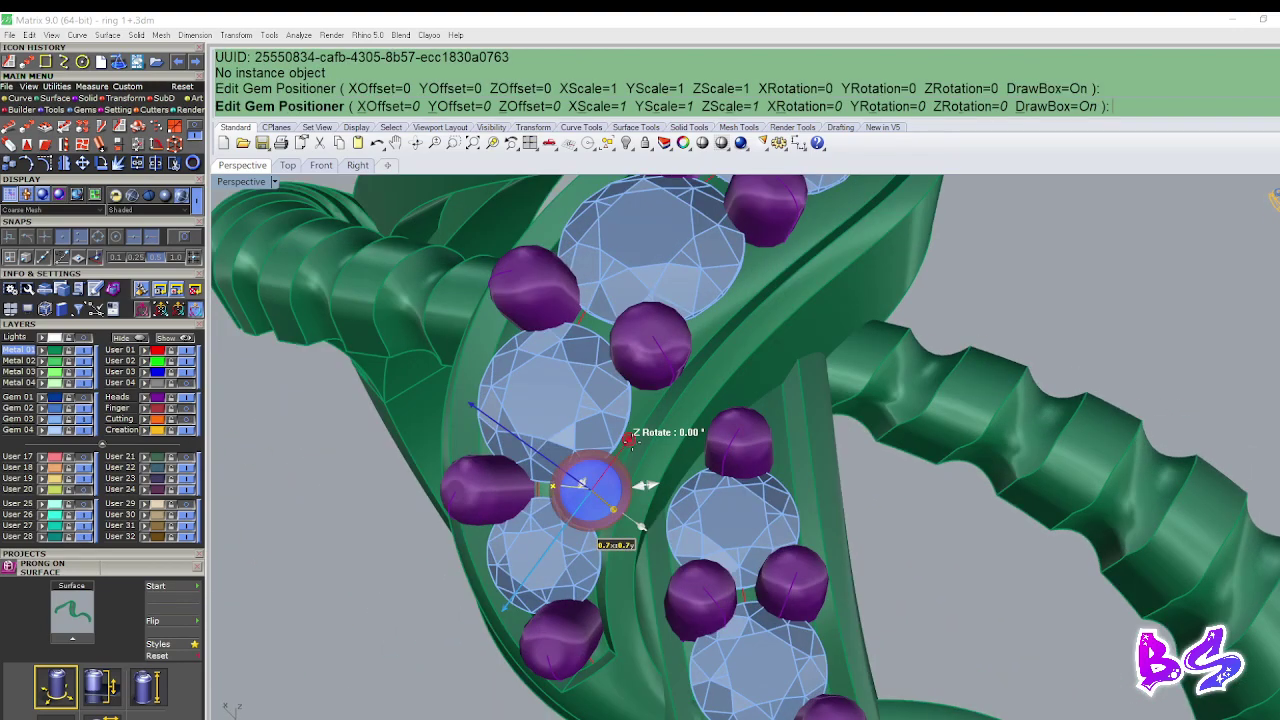
left_click(609, 411)
right_click_drag(609, 411, 655, 370)
scroll(648, 330, "down", 3)
scroll(652, 322, "up", 3)
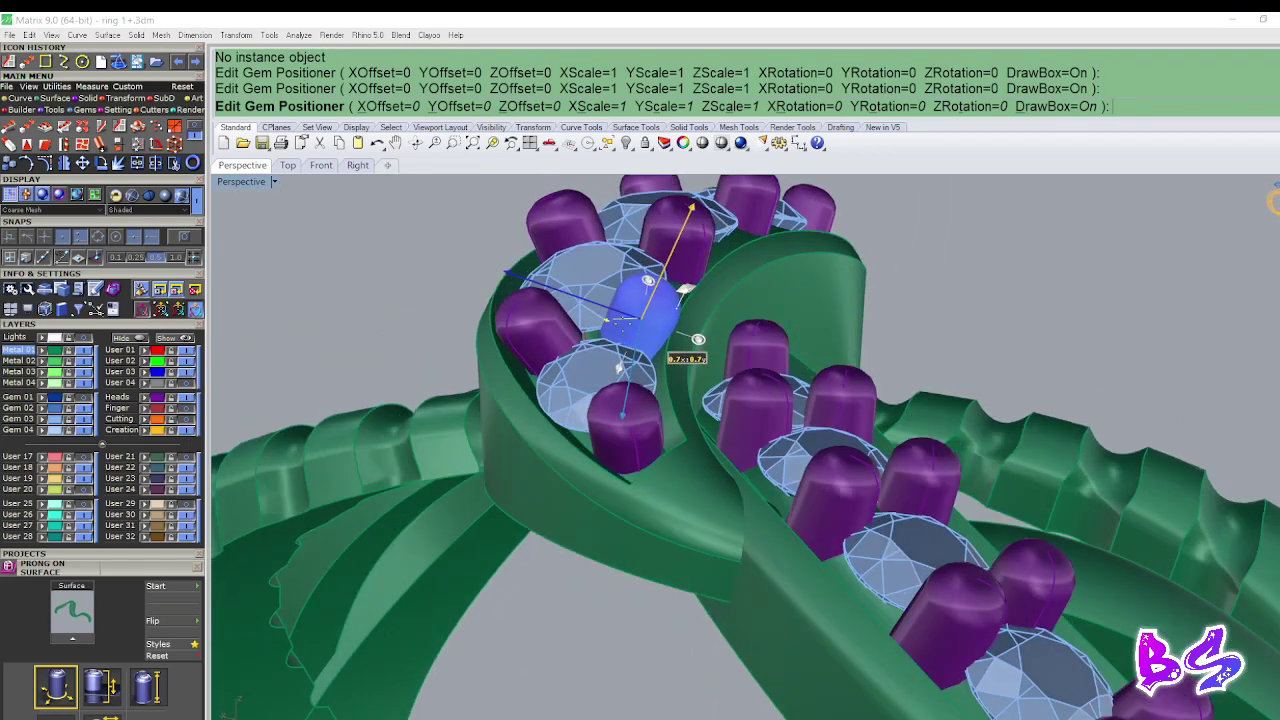
left_click_drag(703, 335, 704, 340)
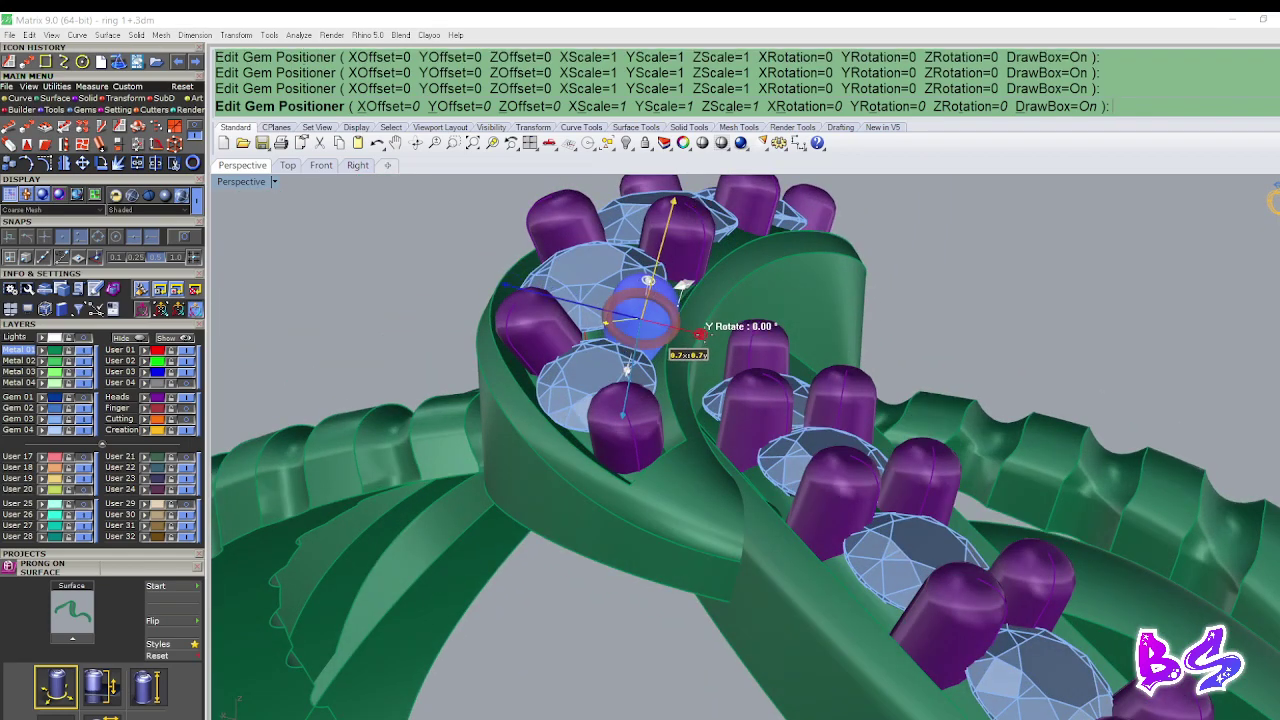
right_click(704, 340)
Rotate the outer prong between the crossover's second and end gems with the gem positioner and accept the edit.
right_click_drag(690, 345, 738, 322)
double_click(588, 330)
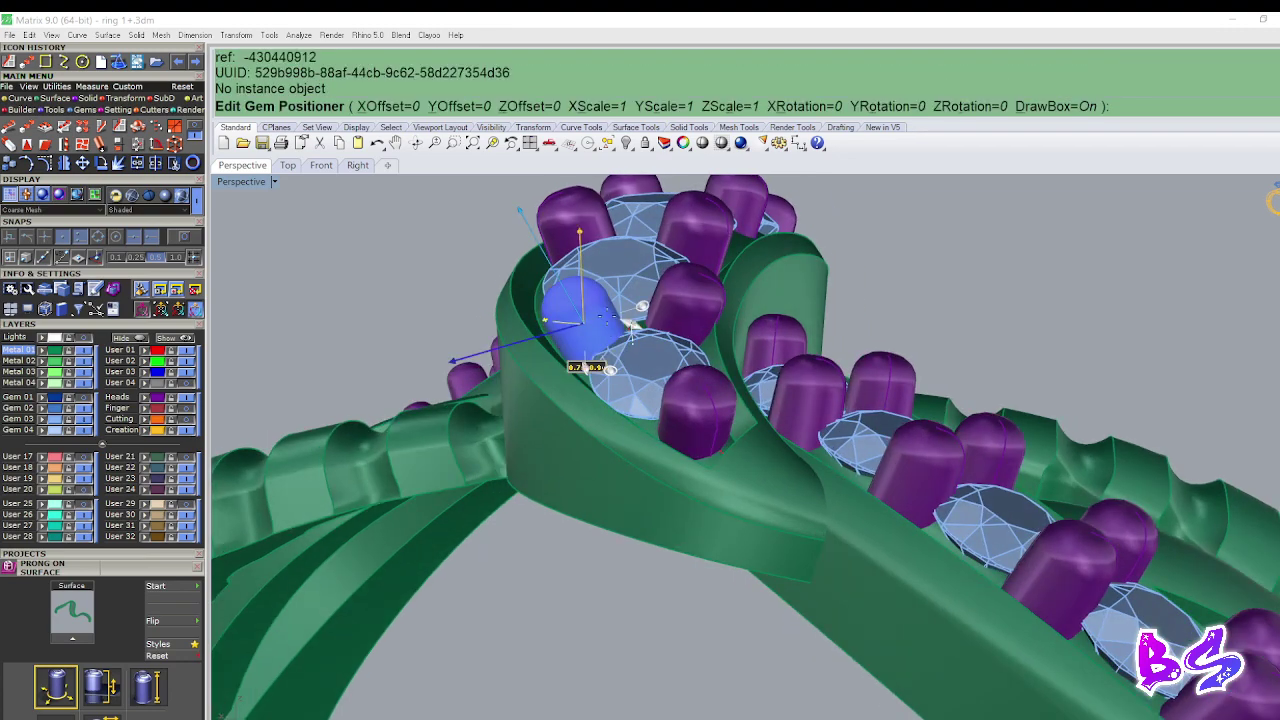
right_click_drag(633, 330, 614, 292)
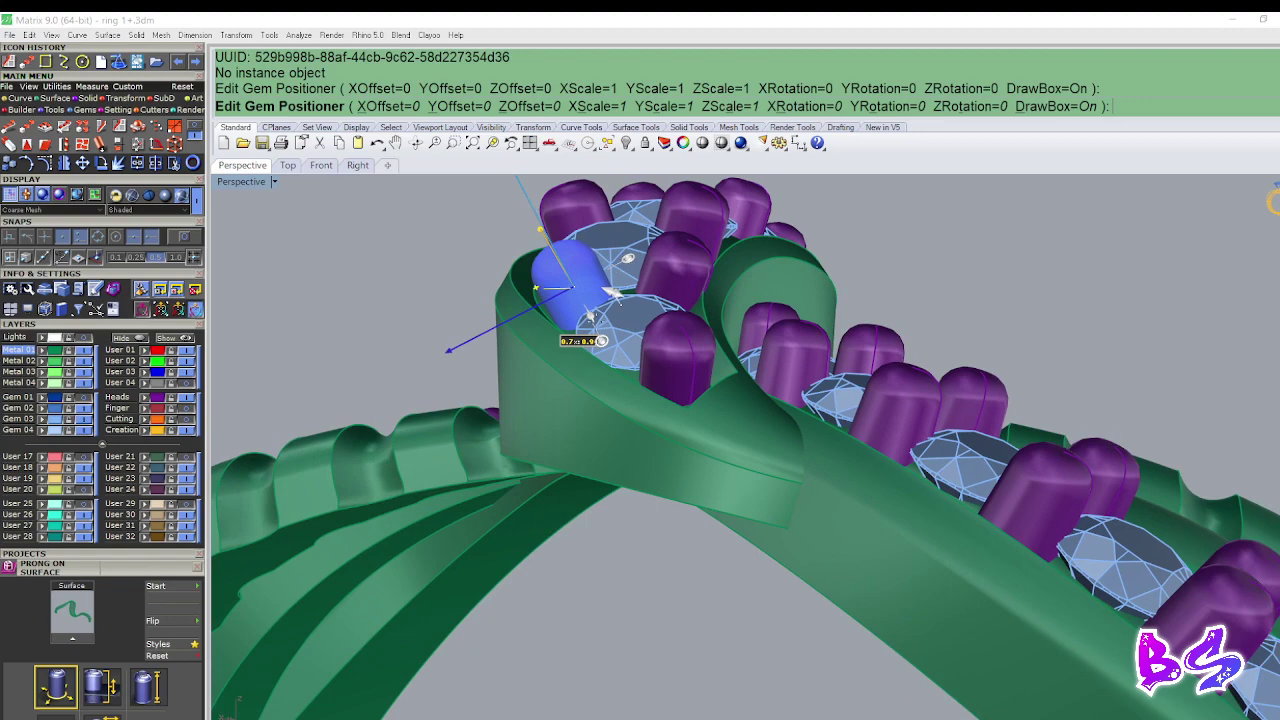
left_click_drag(601, 345, 603, 349)
right_click(731, 329)
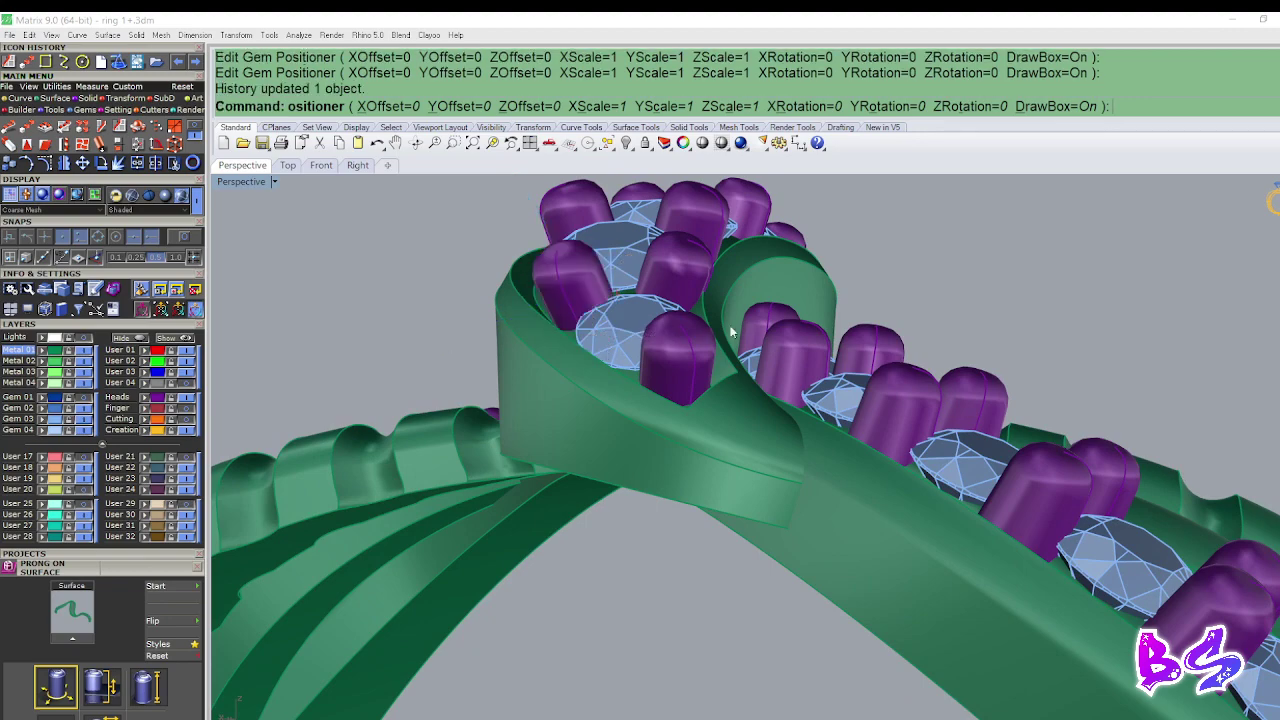
Display the whole ring in Working Render mode in the Perspective view and inspect the finished prong setting.
right_click_drag(731, 329, 709, 459)
key("F5")
scroll(723, 444, "down", 7)
right_click_drag(652, 422, 585, 330)
key("F8")
scroll(733, 348, "down", 7)
scroll(585, 288, "down", 4)
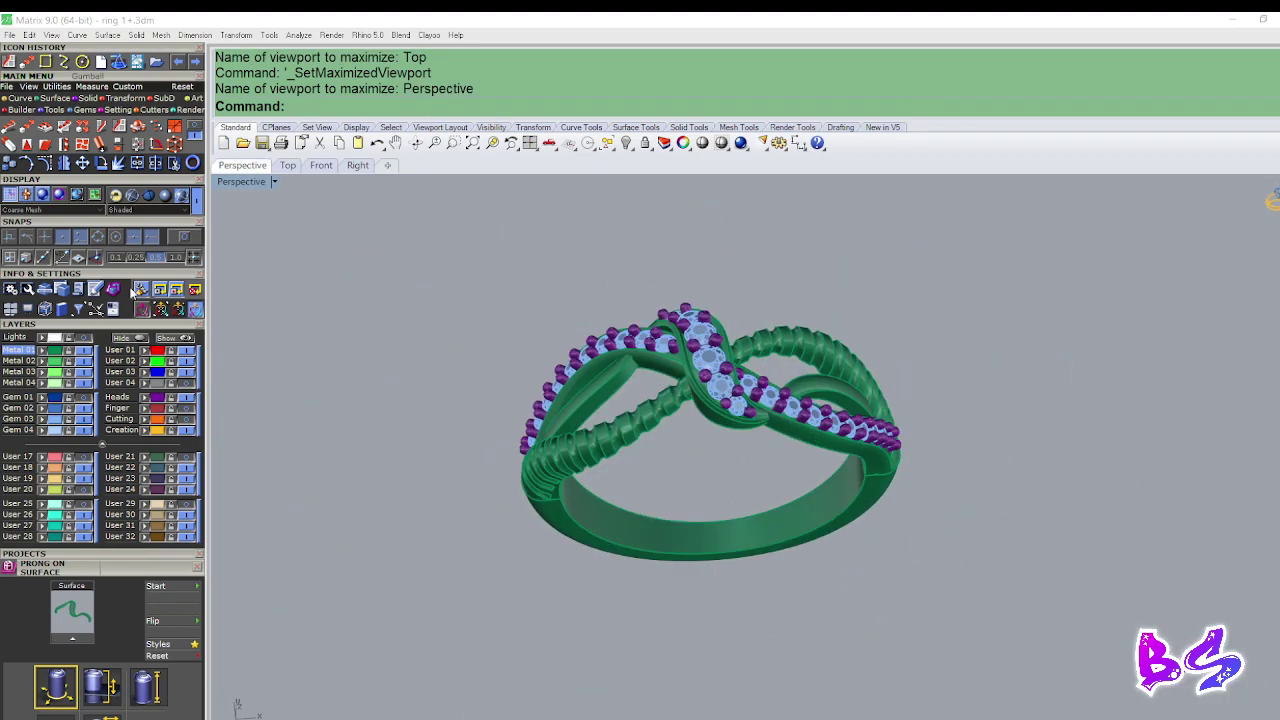
left_click(163, 197)
mouse_move(590, 382)
right_mouse_down()
mouse_move(526, 380)
mouse_move(933, 480)
mouse_move(632, 371)
mouse_move(785, 397)
mouse_move(815, 350)
right_mouse_up()
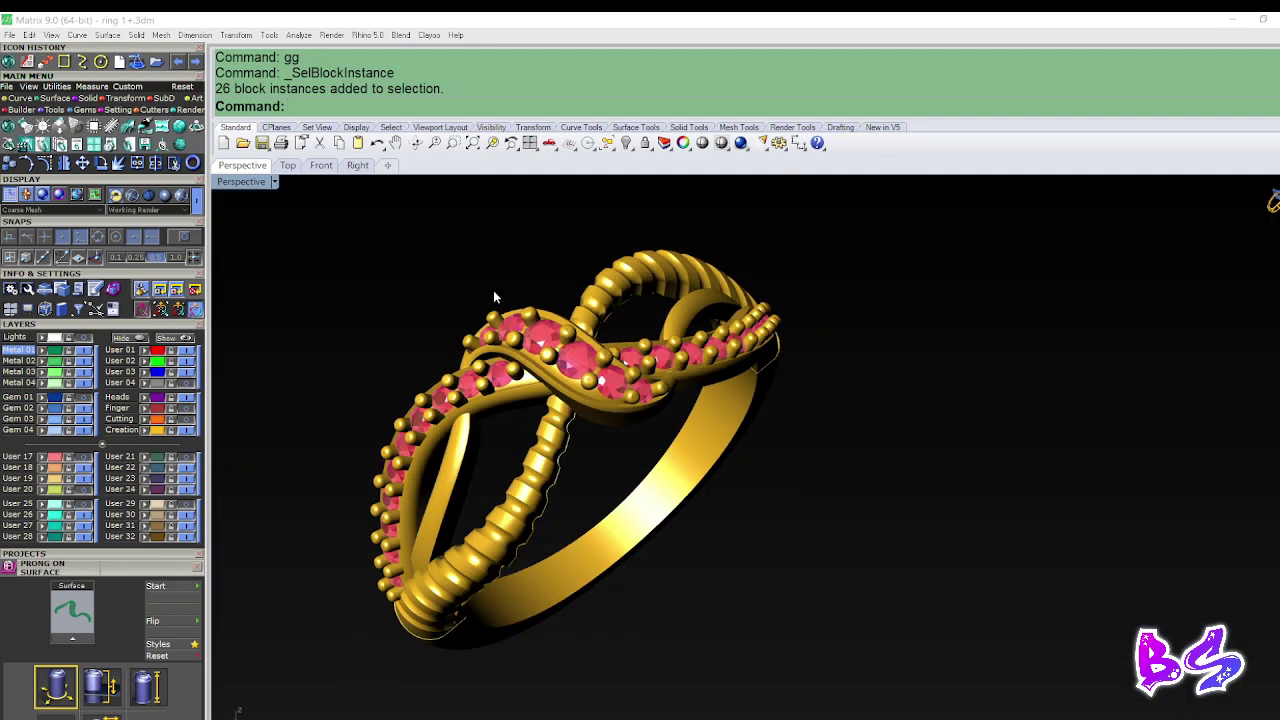